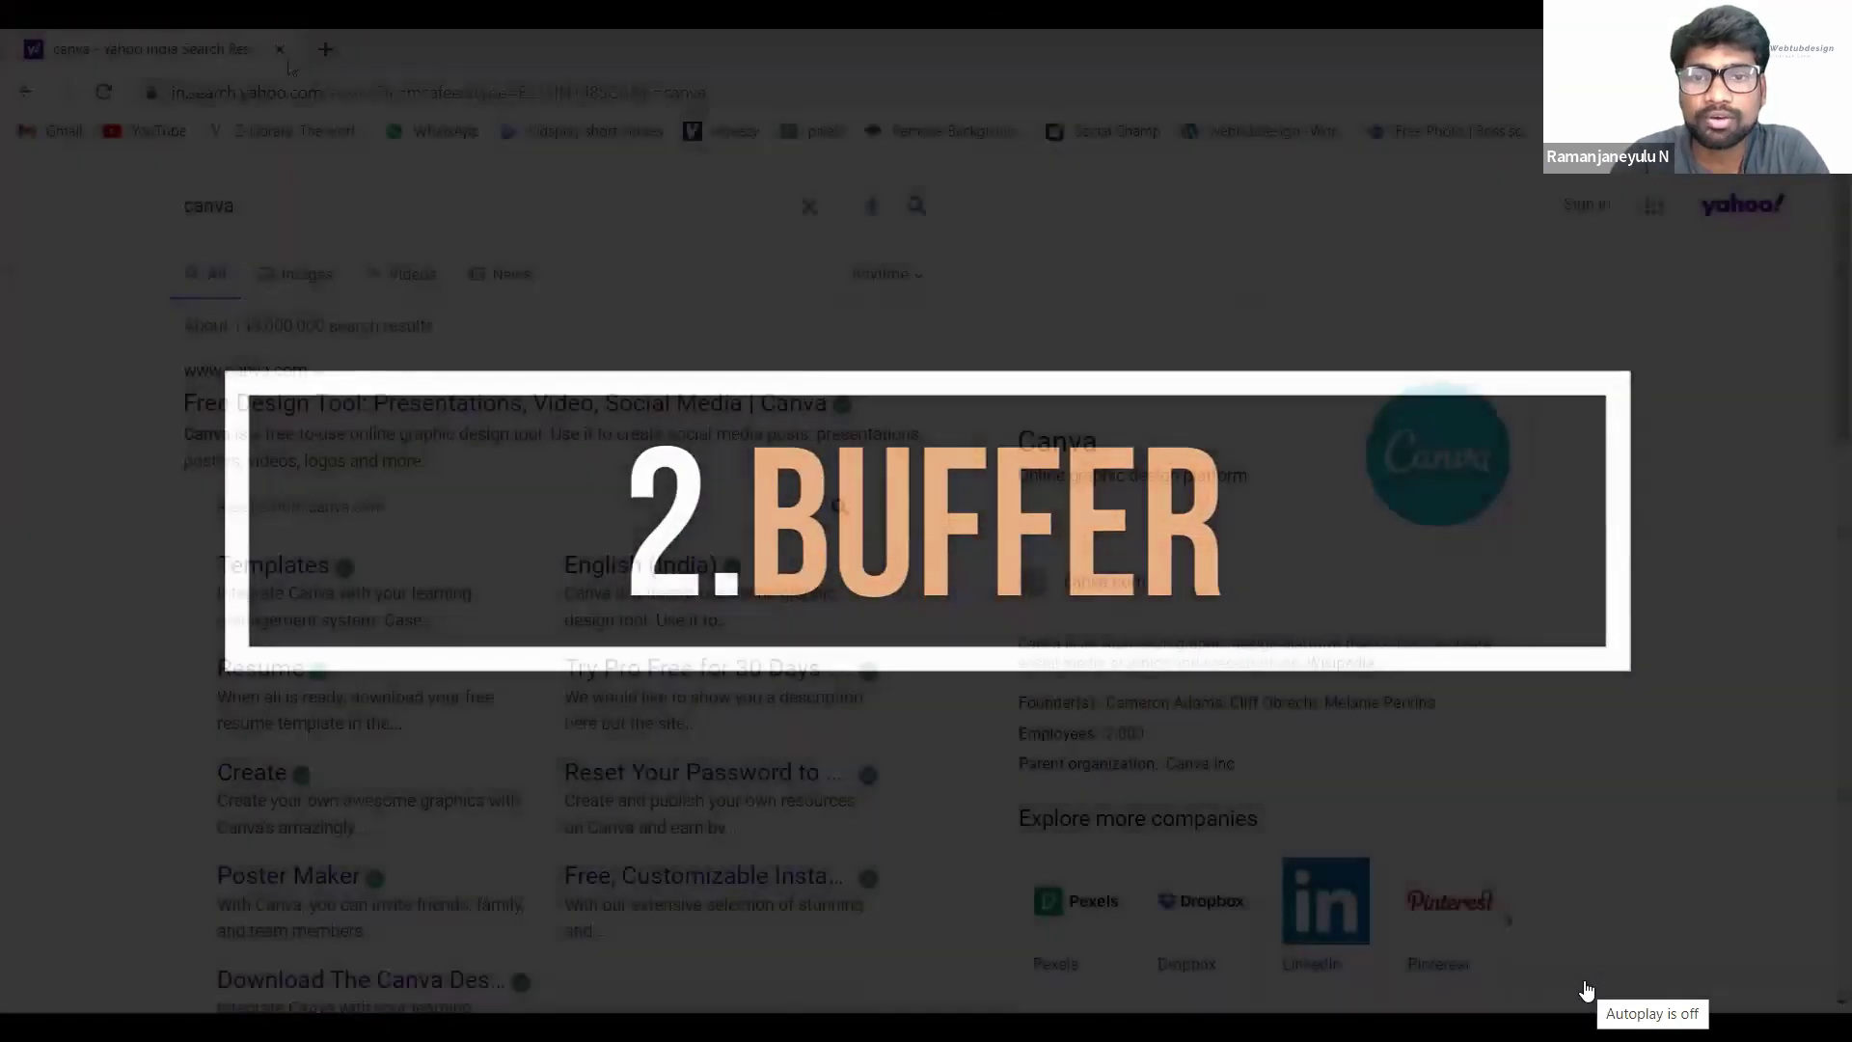
Step: Mute the video and pause it on Buffer's pricing: Free $0, Essentials $6, Team $12, Agency $120
{"action": "key", "text": "space"}
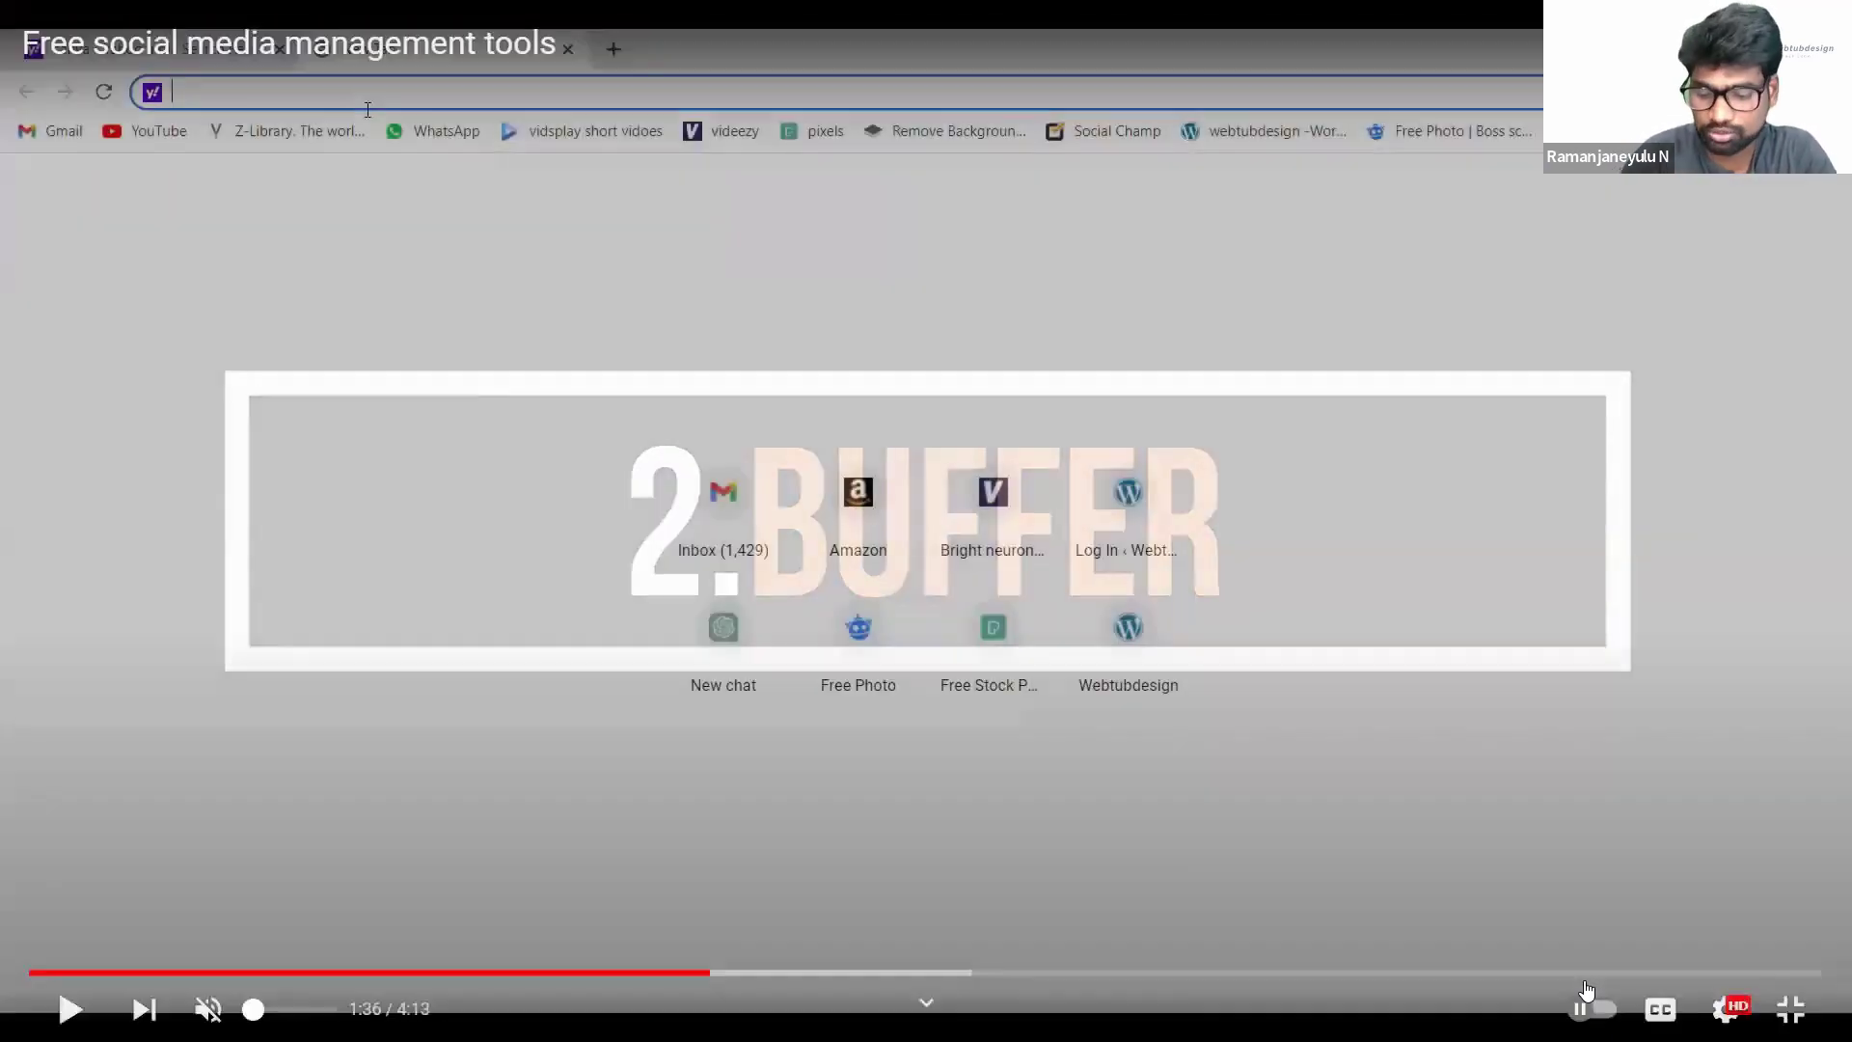
{"action": "key", "text": "m"}
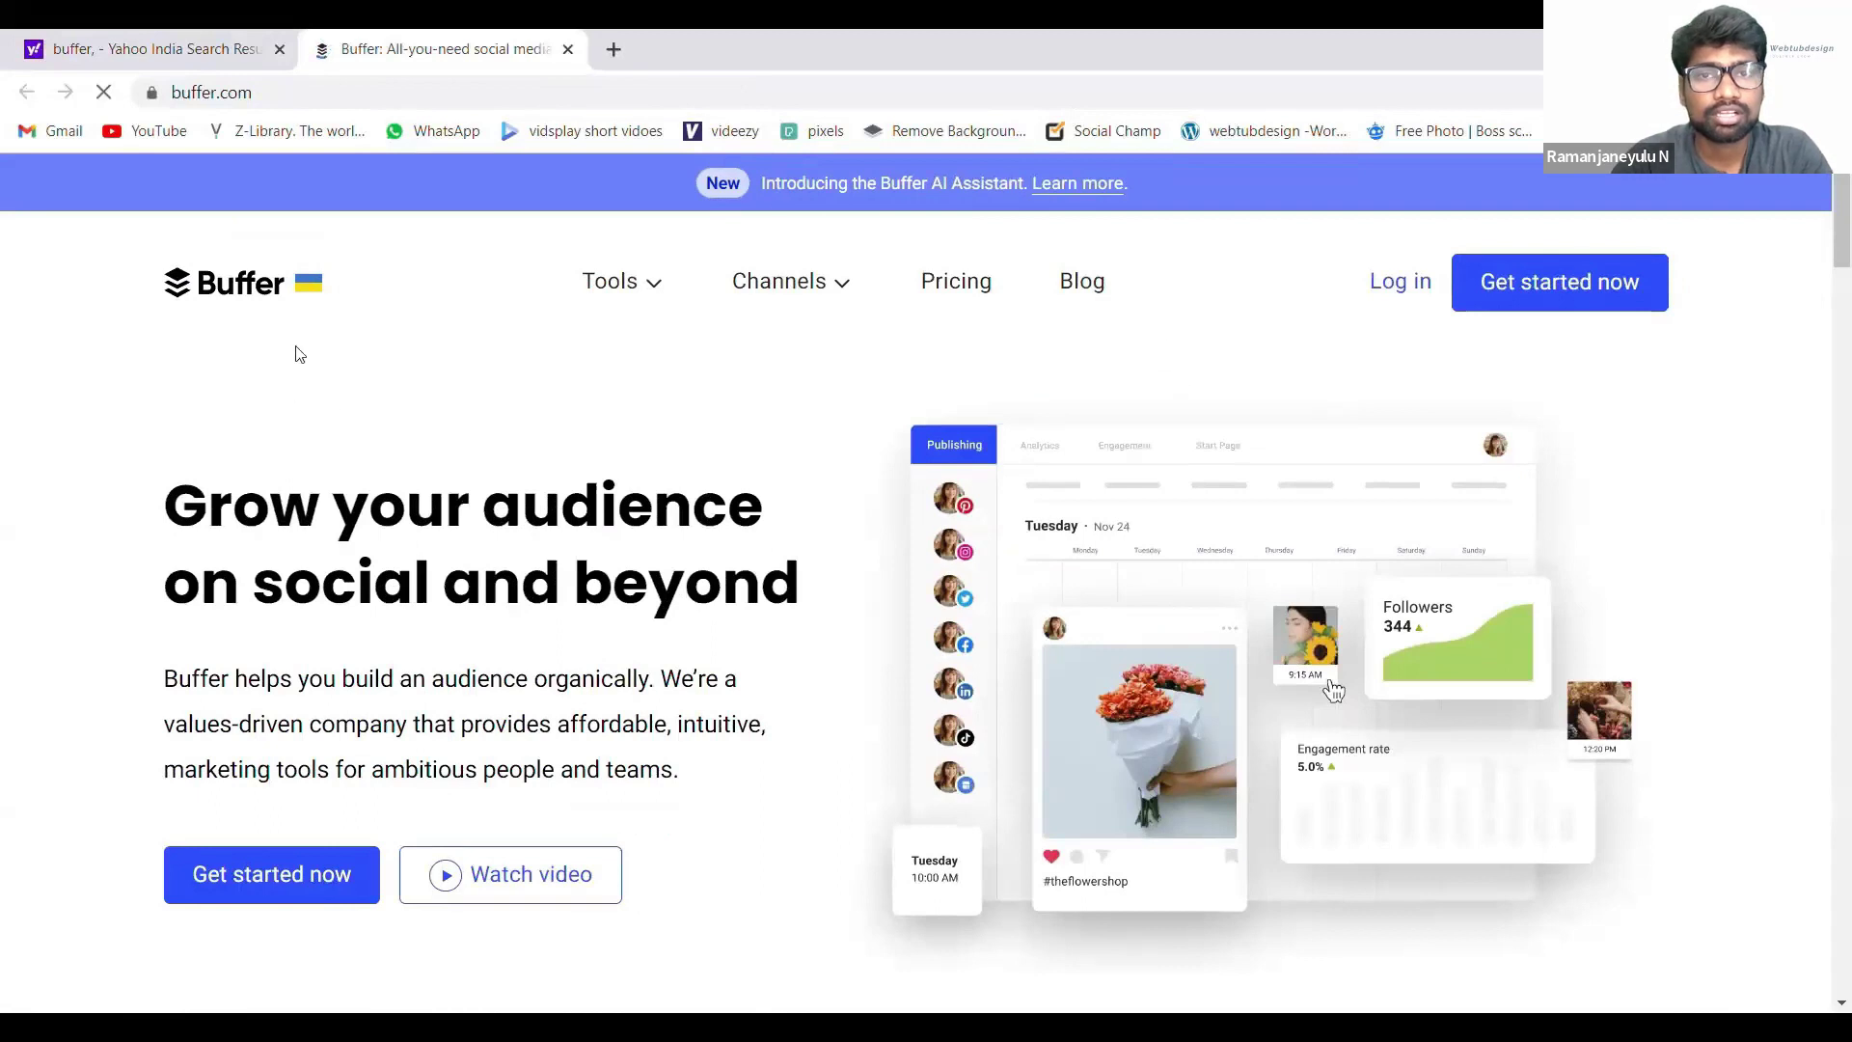
{"action": "left_click", "coordinate": [952, 282]}
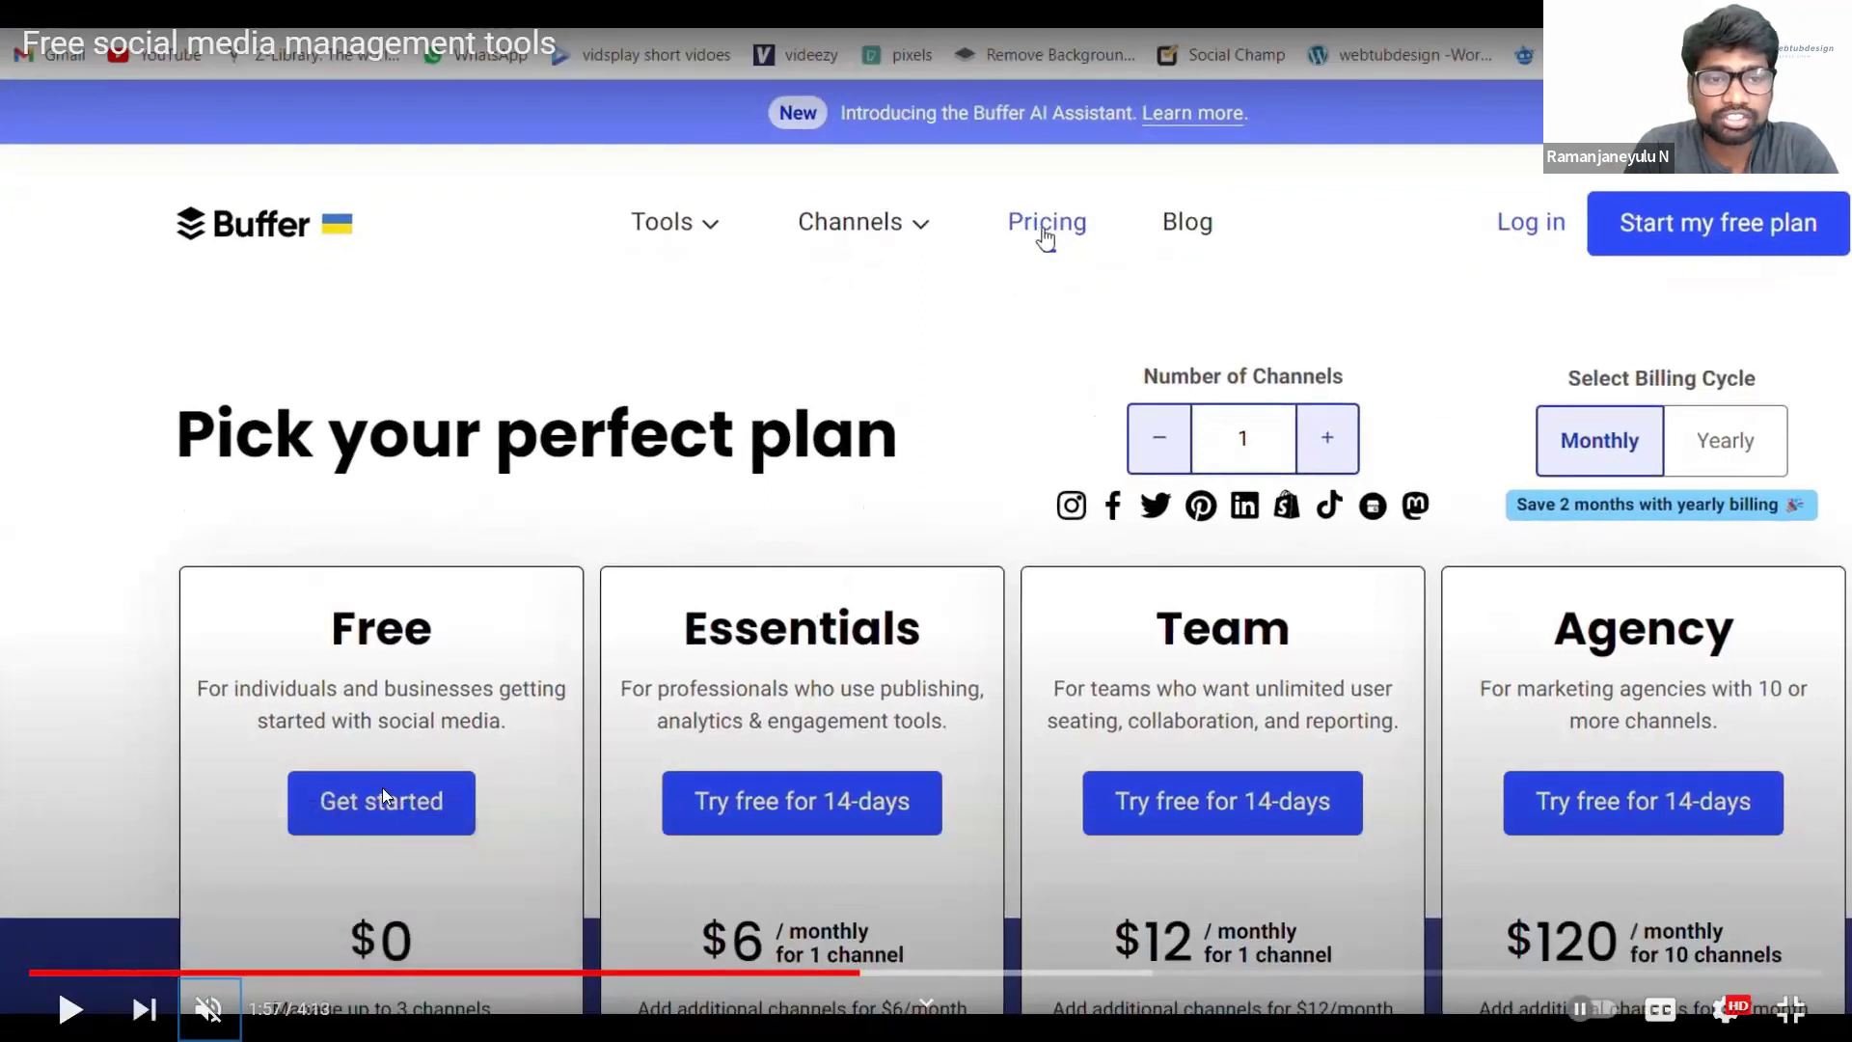
Step: Play through Buffer's plan cards to the Free plan's 'Manage up to 3 channels' detail
{"action": "left_click", "coordinate": [63, 998]}
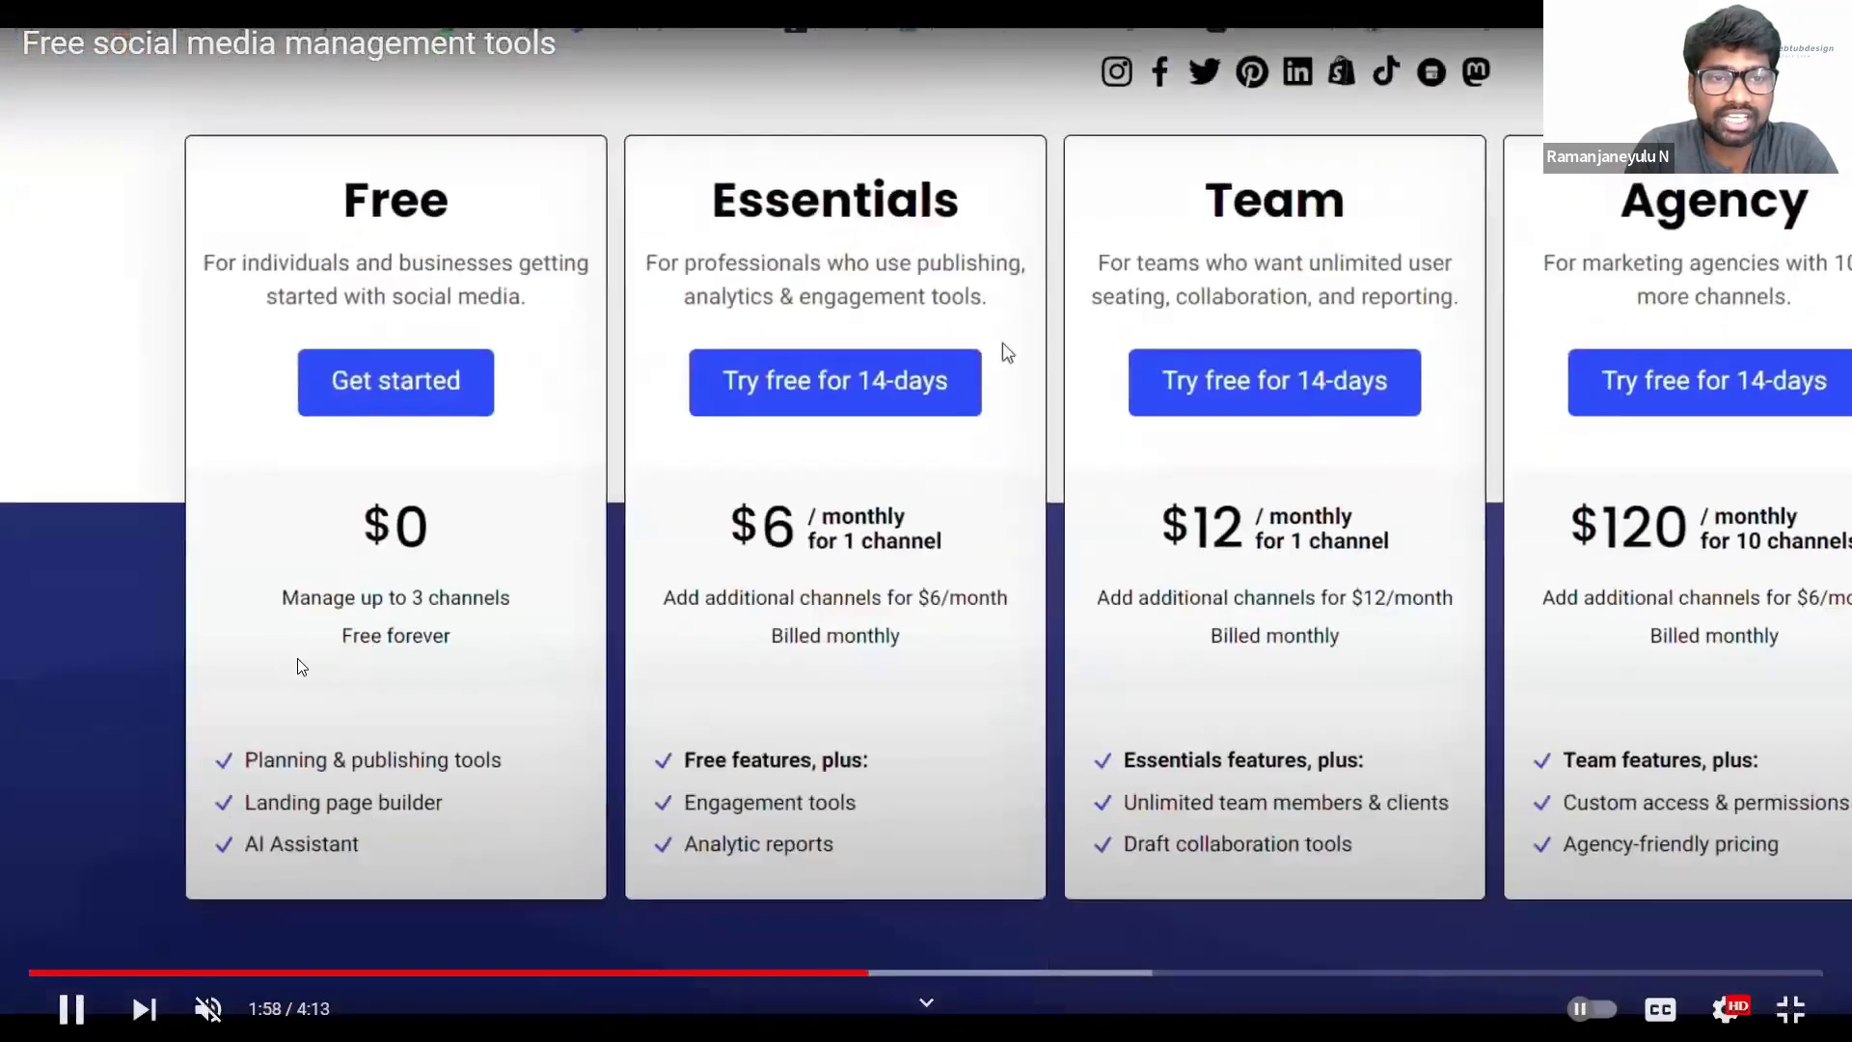
{"action": "left_click", "coordinate": [71, 1009]}
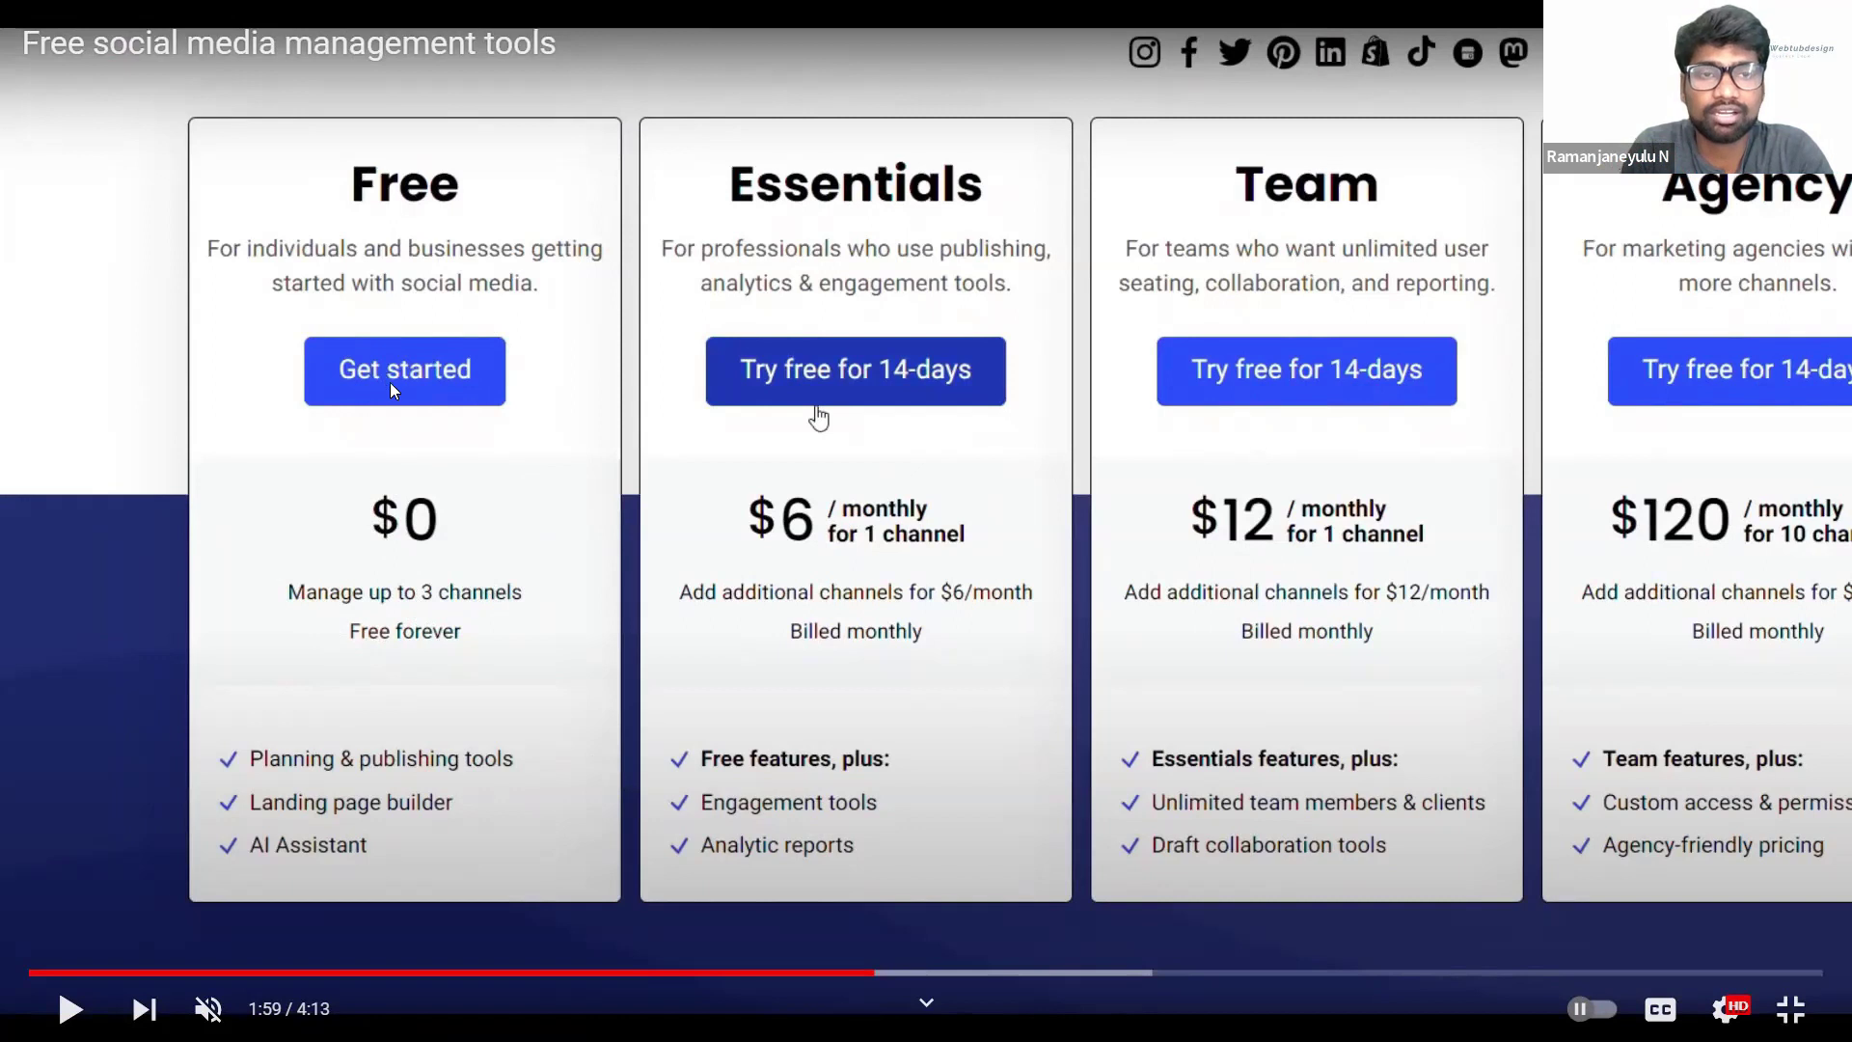
{"action": "key", "text": "k"}
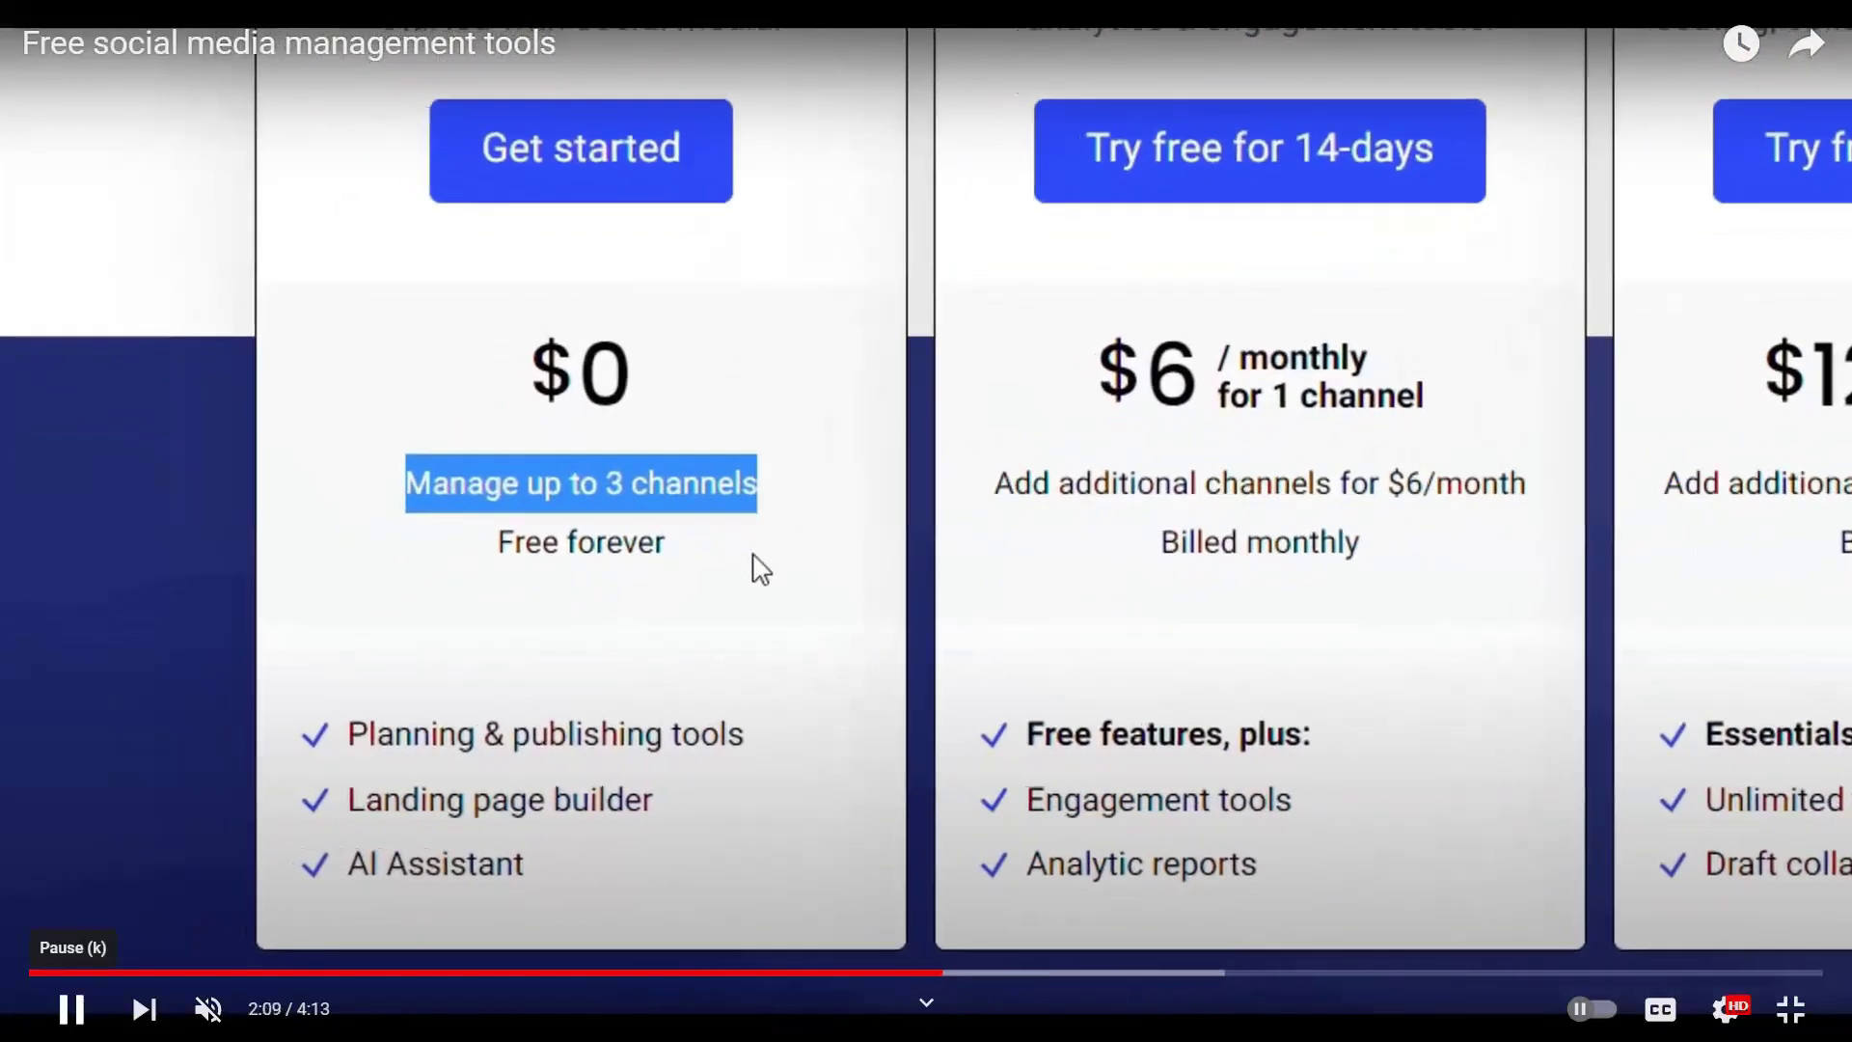
Step: Pause the video on Buffer's pricing page after the Free plan details
{"action": "left_click", "coordinate": [71, 1009]}
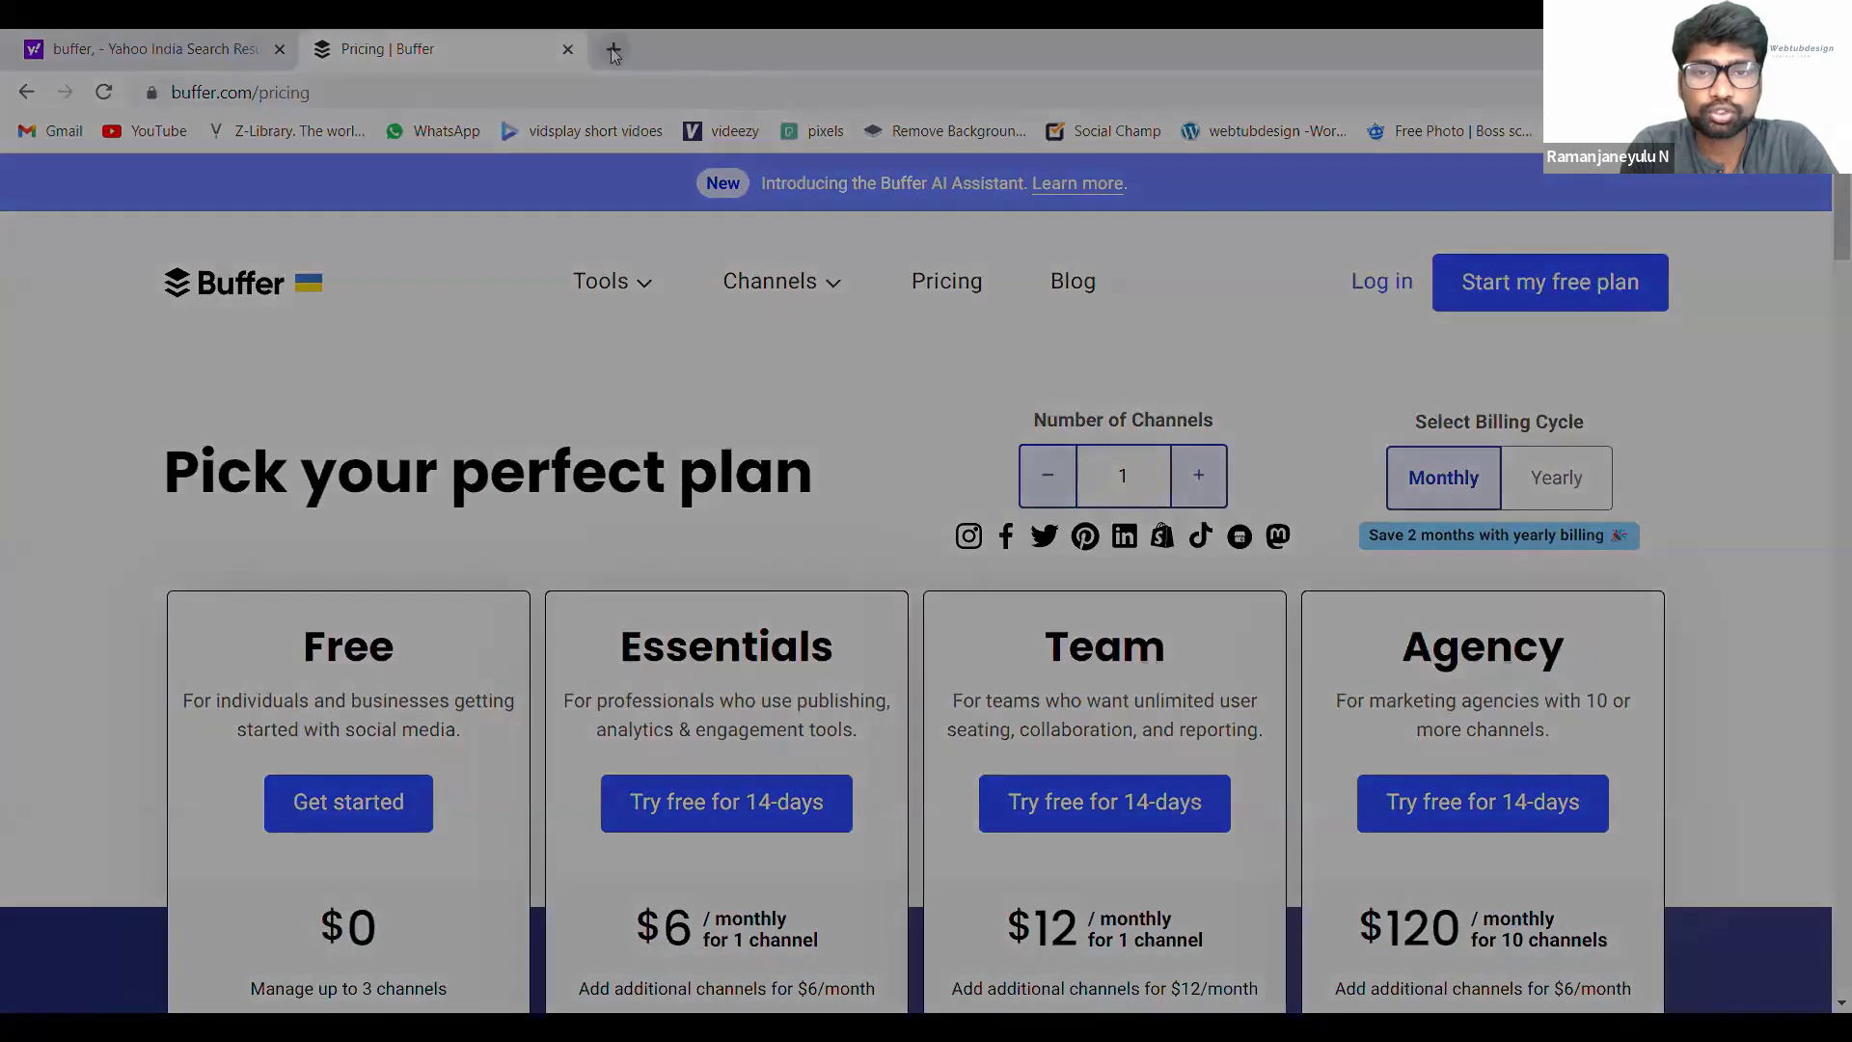
Step: Search for 'socialchamp' and browse through the results
{"action": "left_click", "coordinate": [614, 53]}
{"action": "type", "text": "soc"}
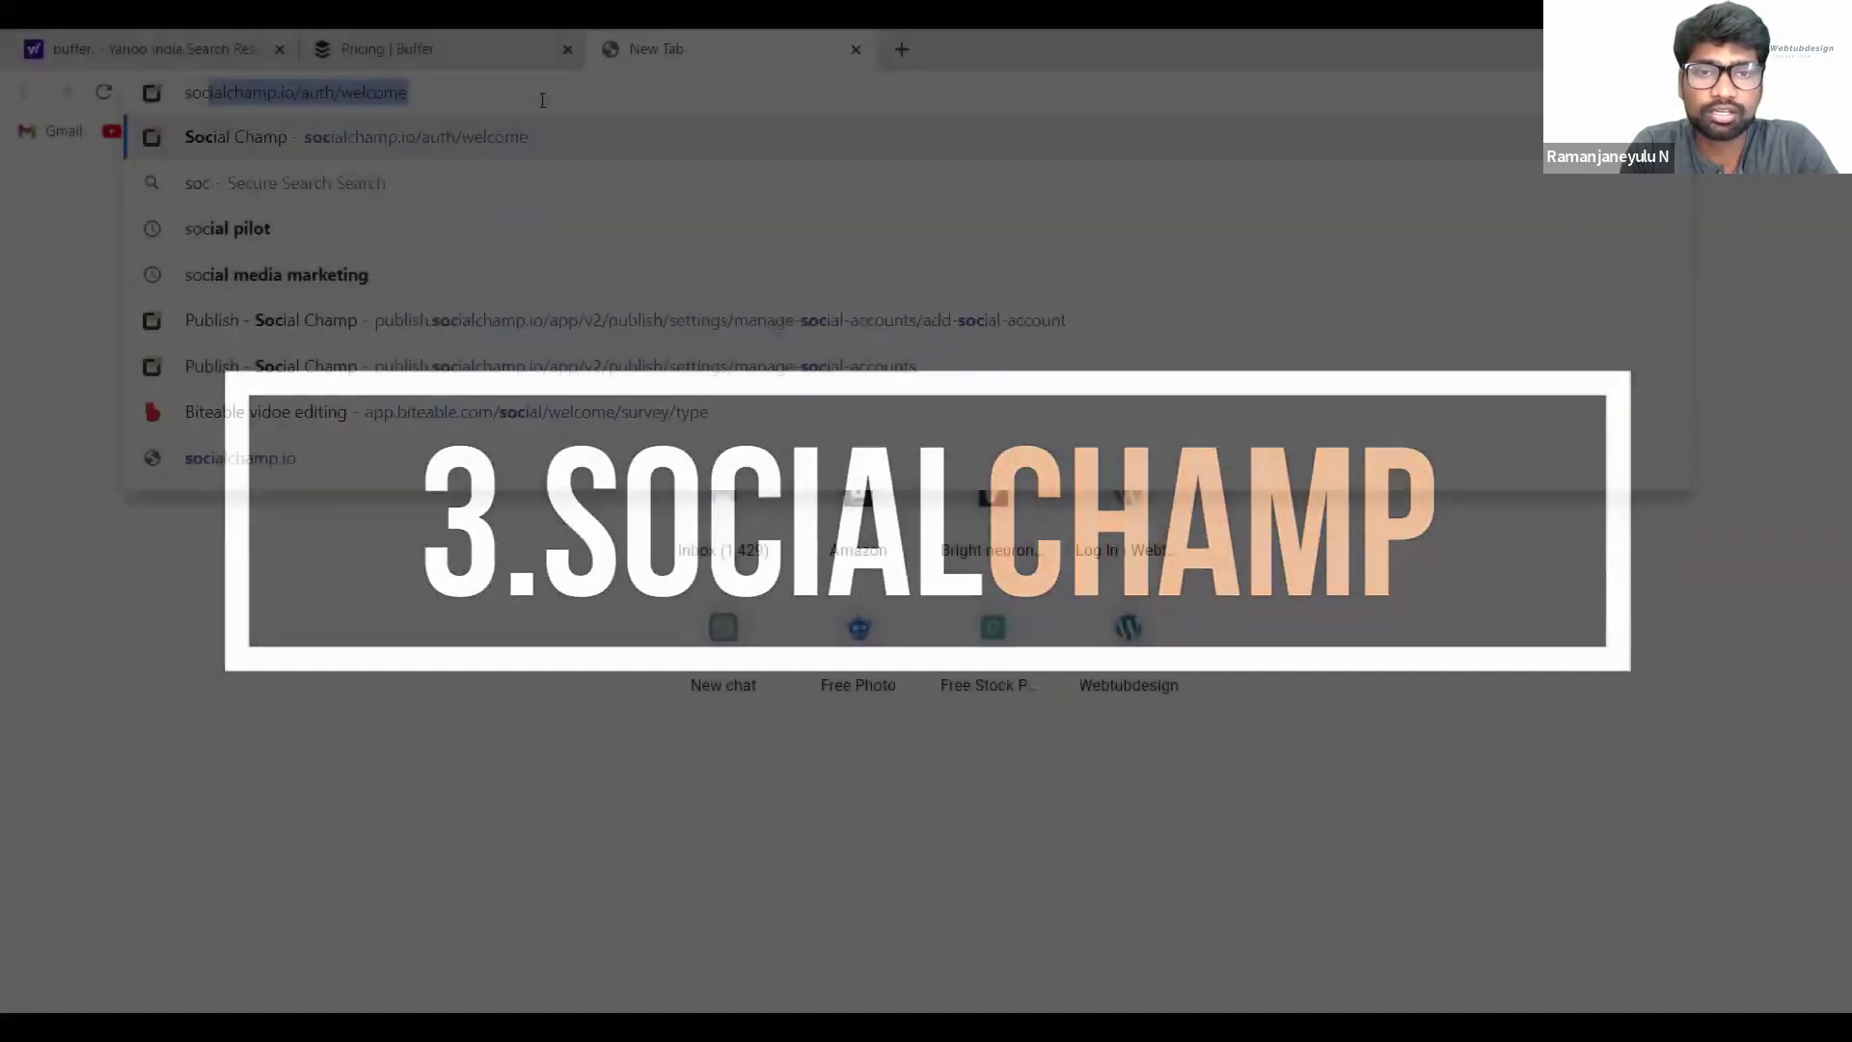
{"action": "type", "text": "ialchamp"}
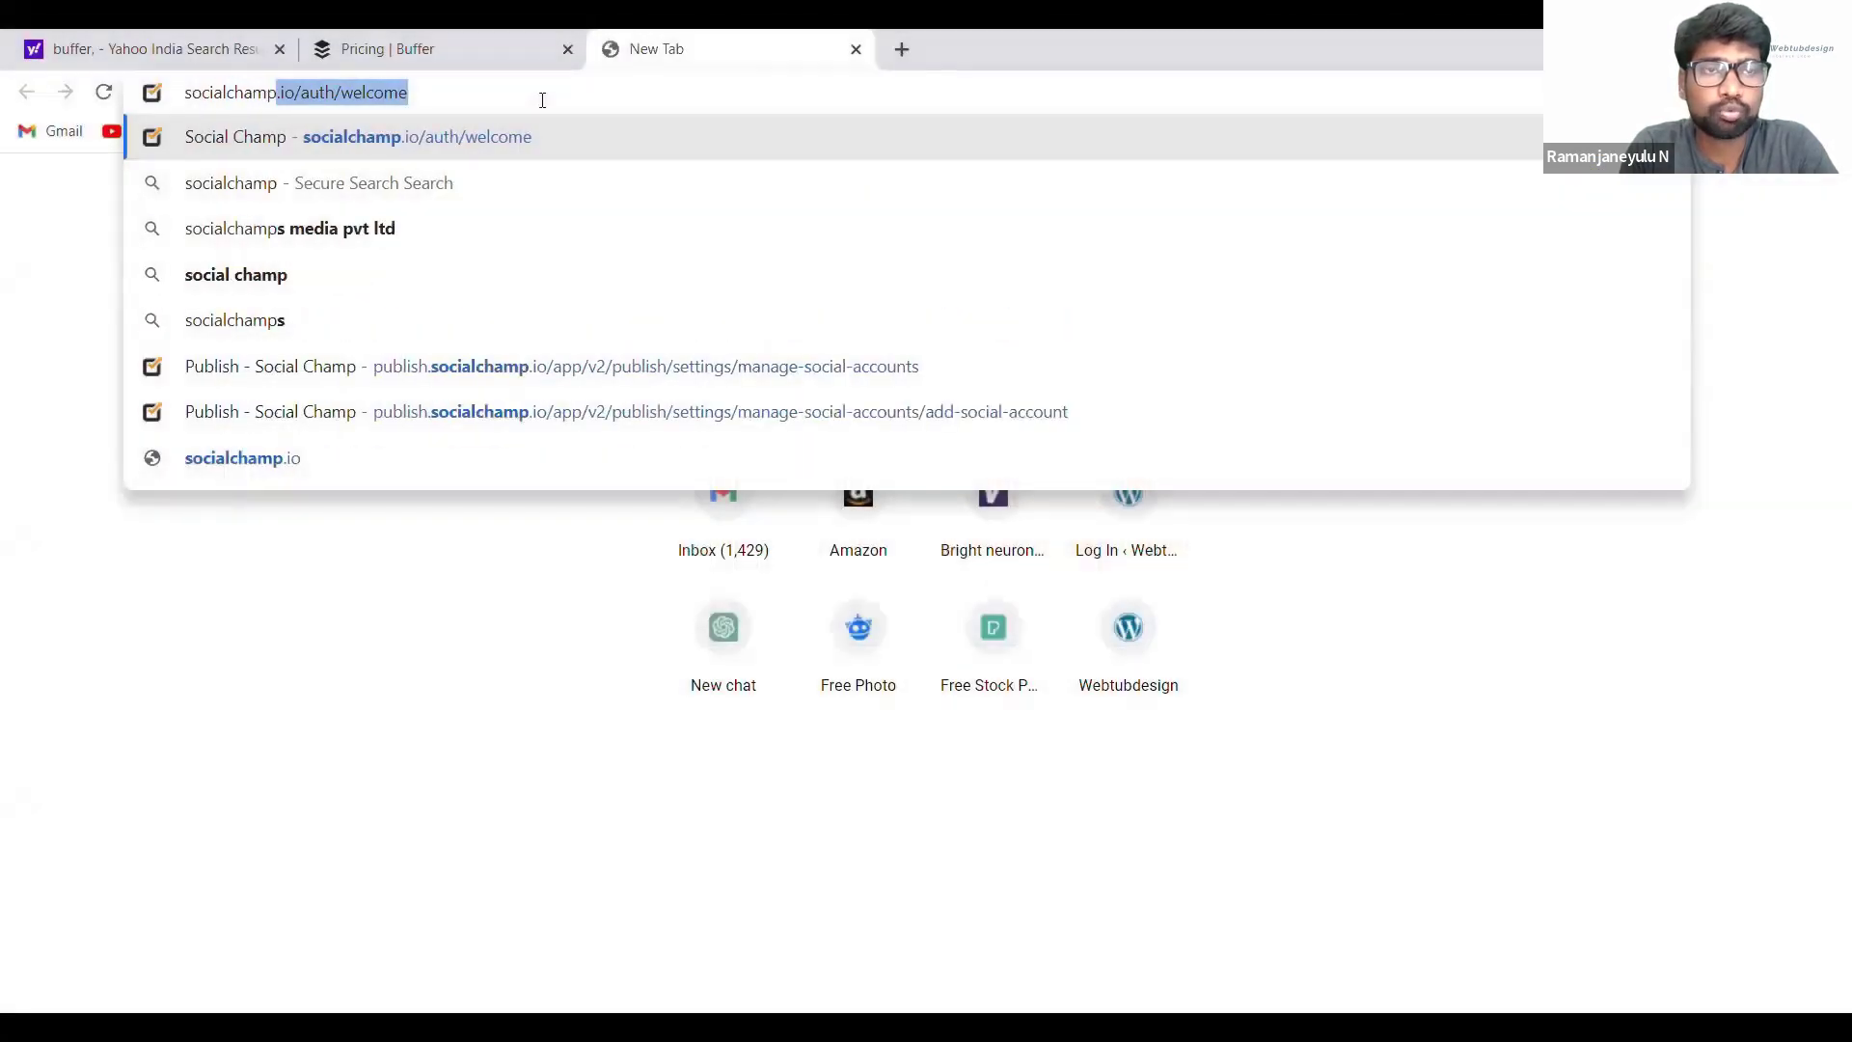
{"action": "left_click", "coordinate": [281, 180]}
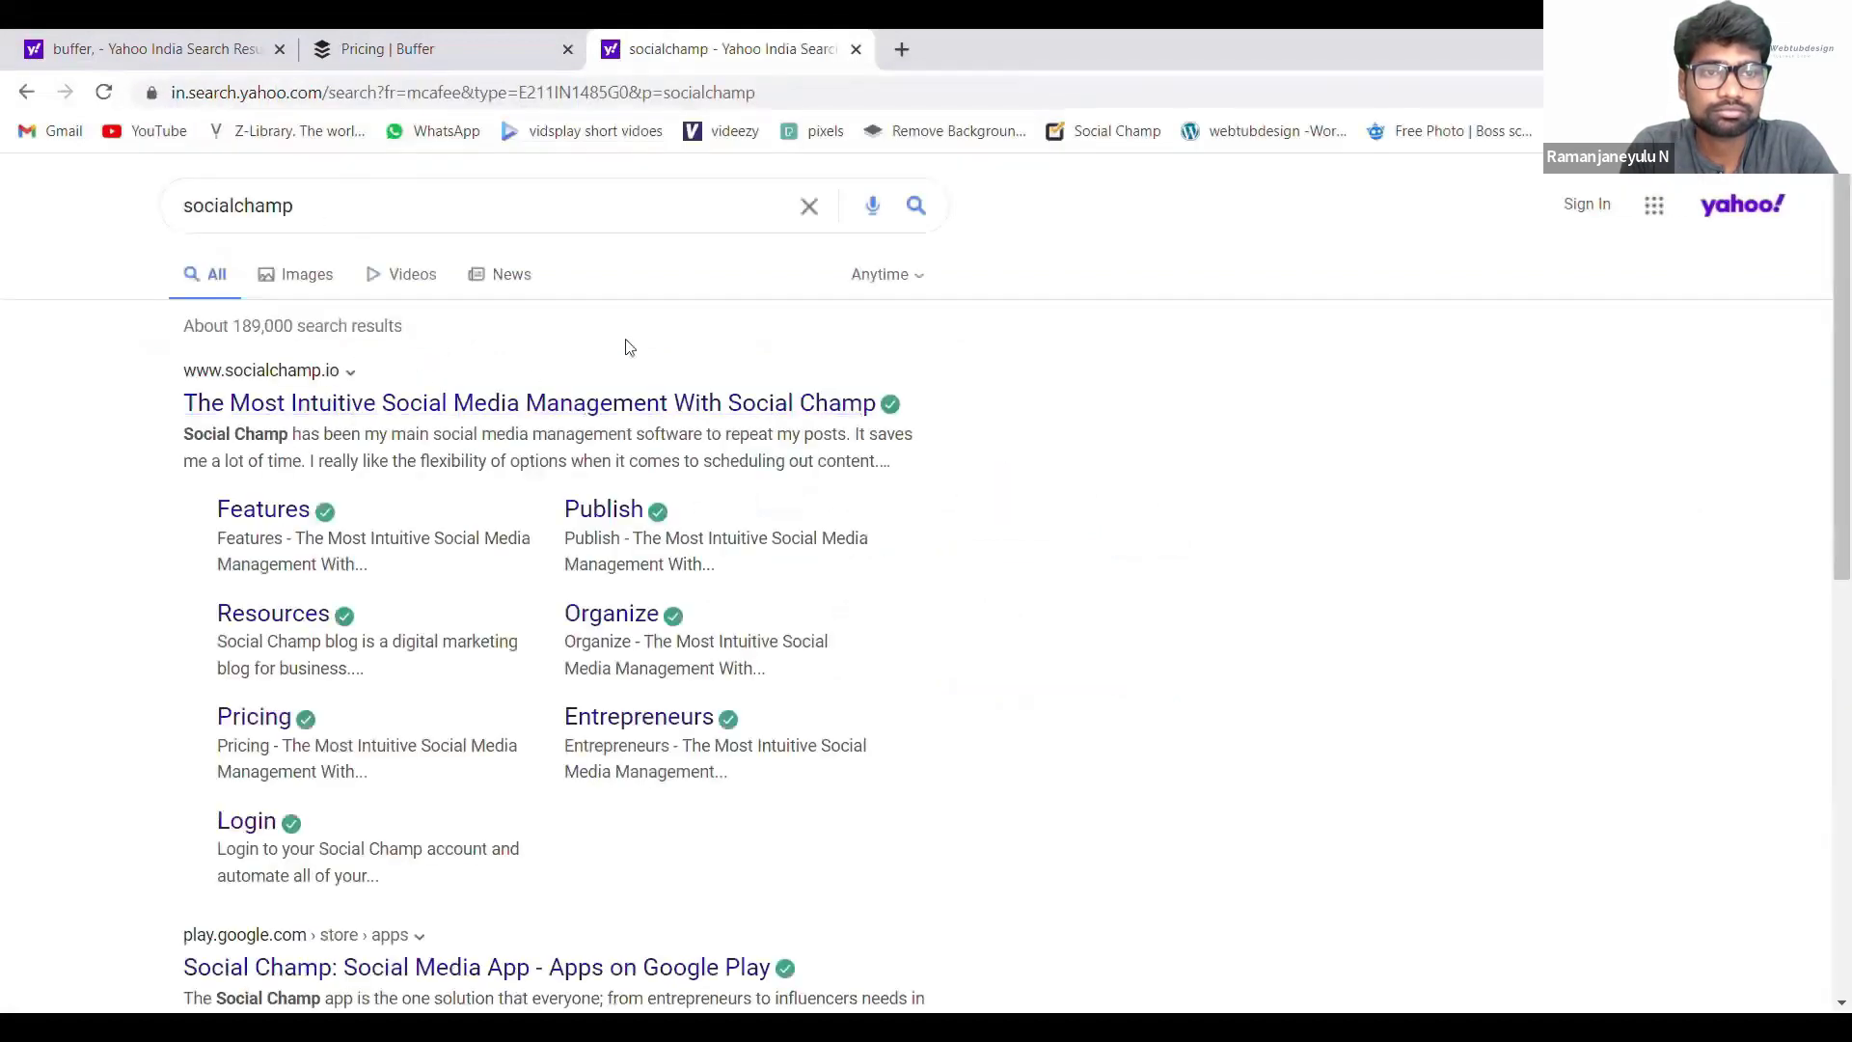
{"action": "left_click", "coordinate": [599, 411]}
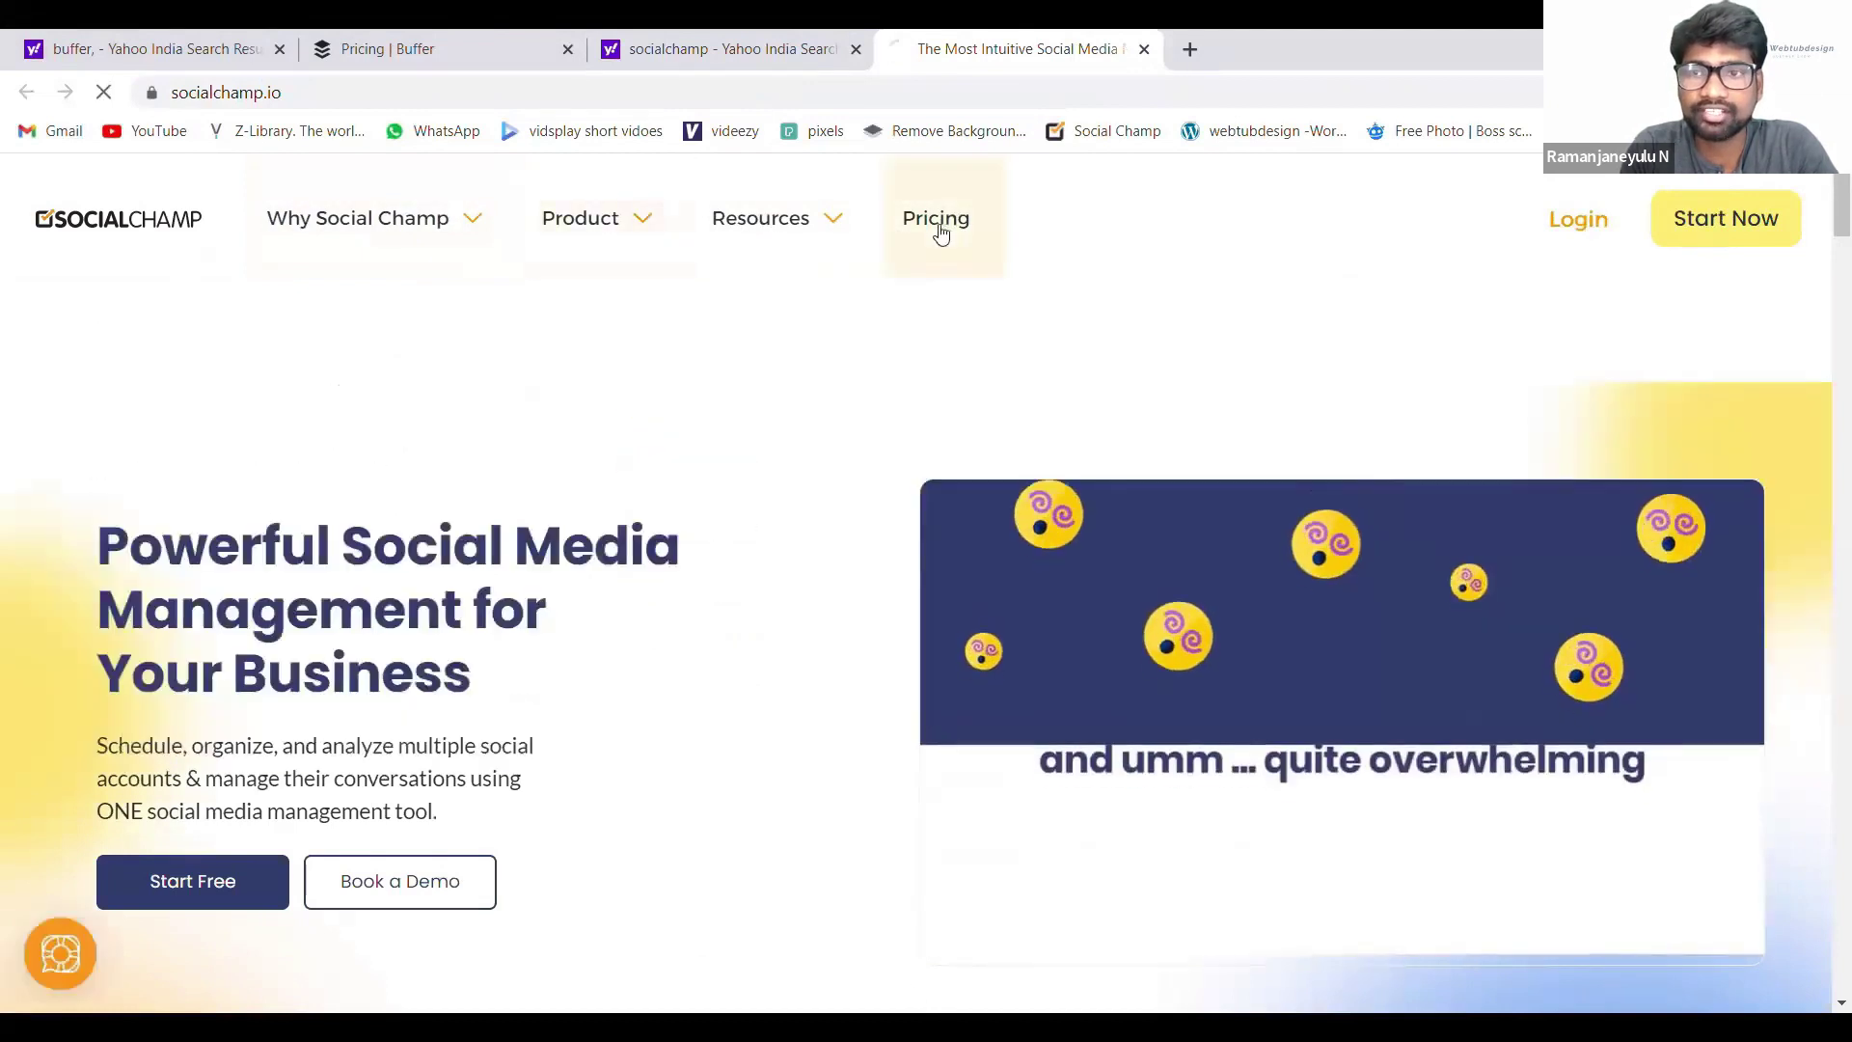
{"action": "left_click", "coordinate": [940, 234]}
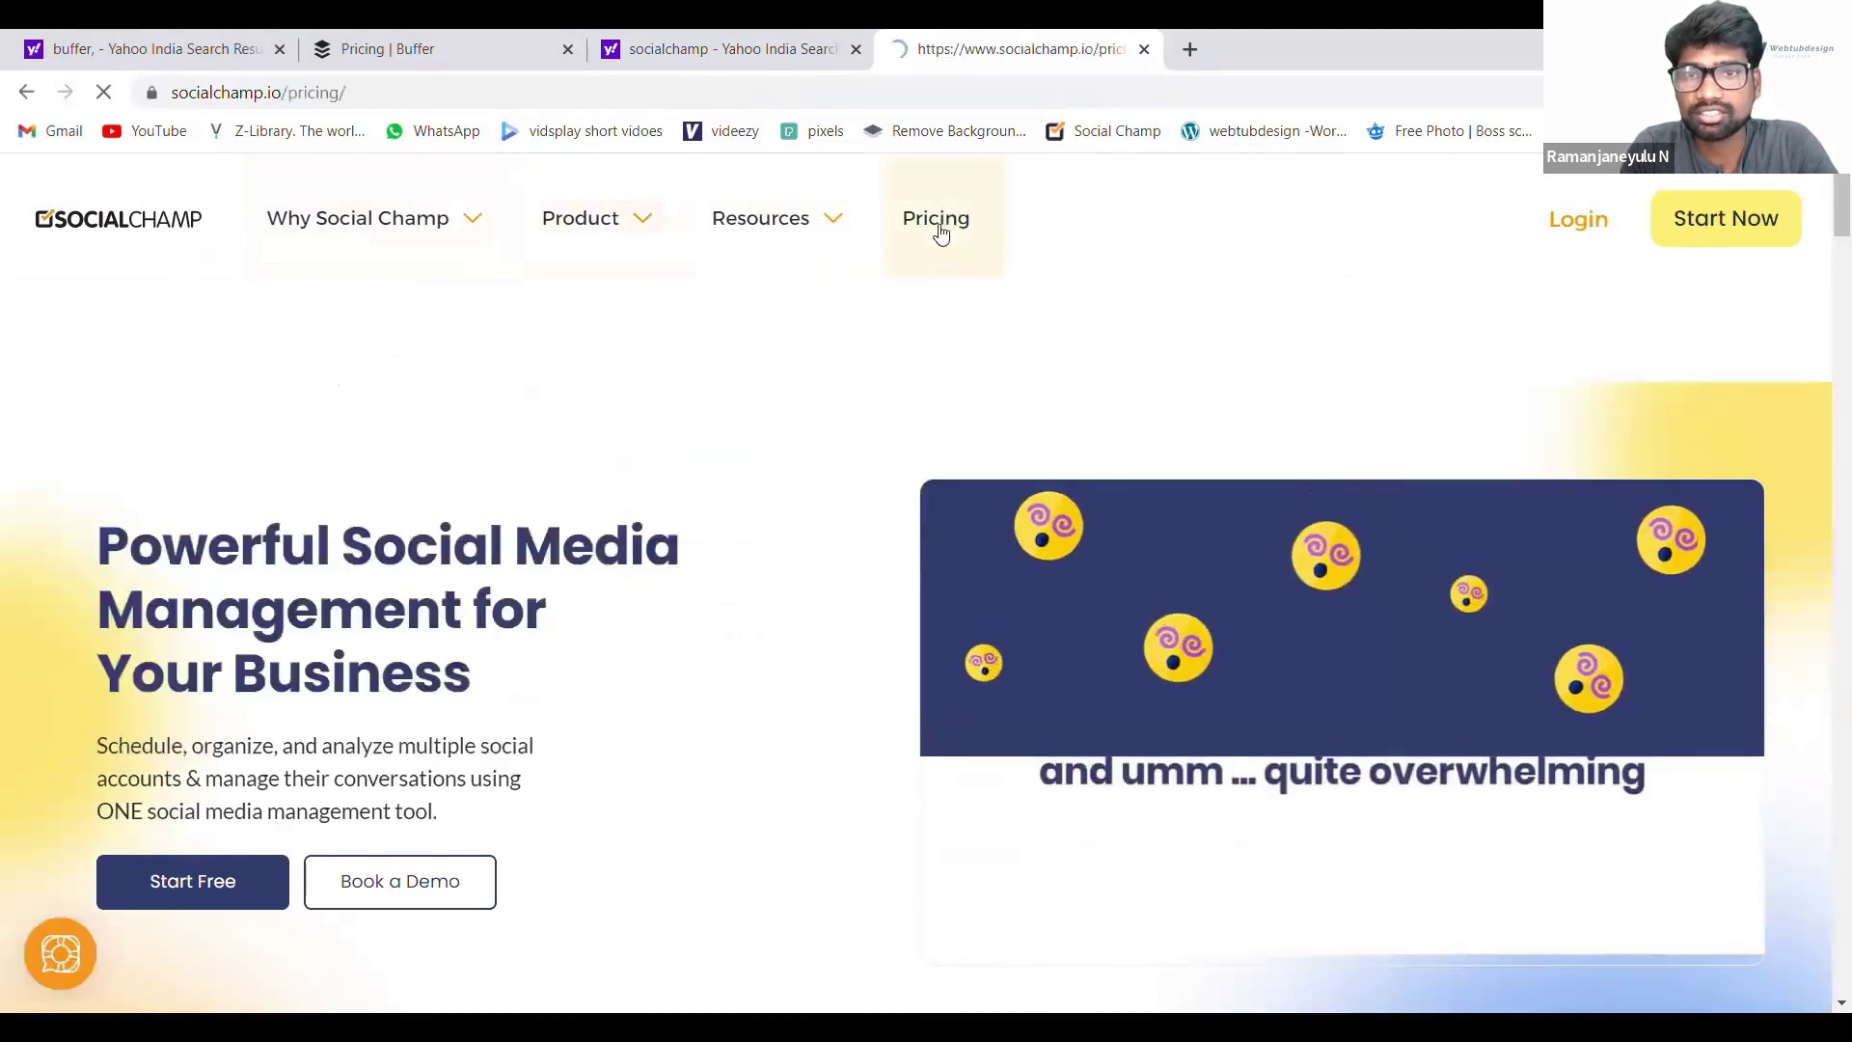
{"action": "scroll", "coordinate": [879, 380], "scroll_direction": "down", "scroll_amount": 5}
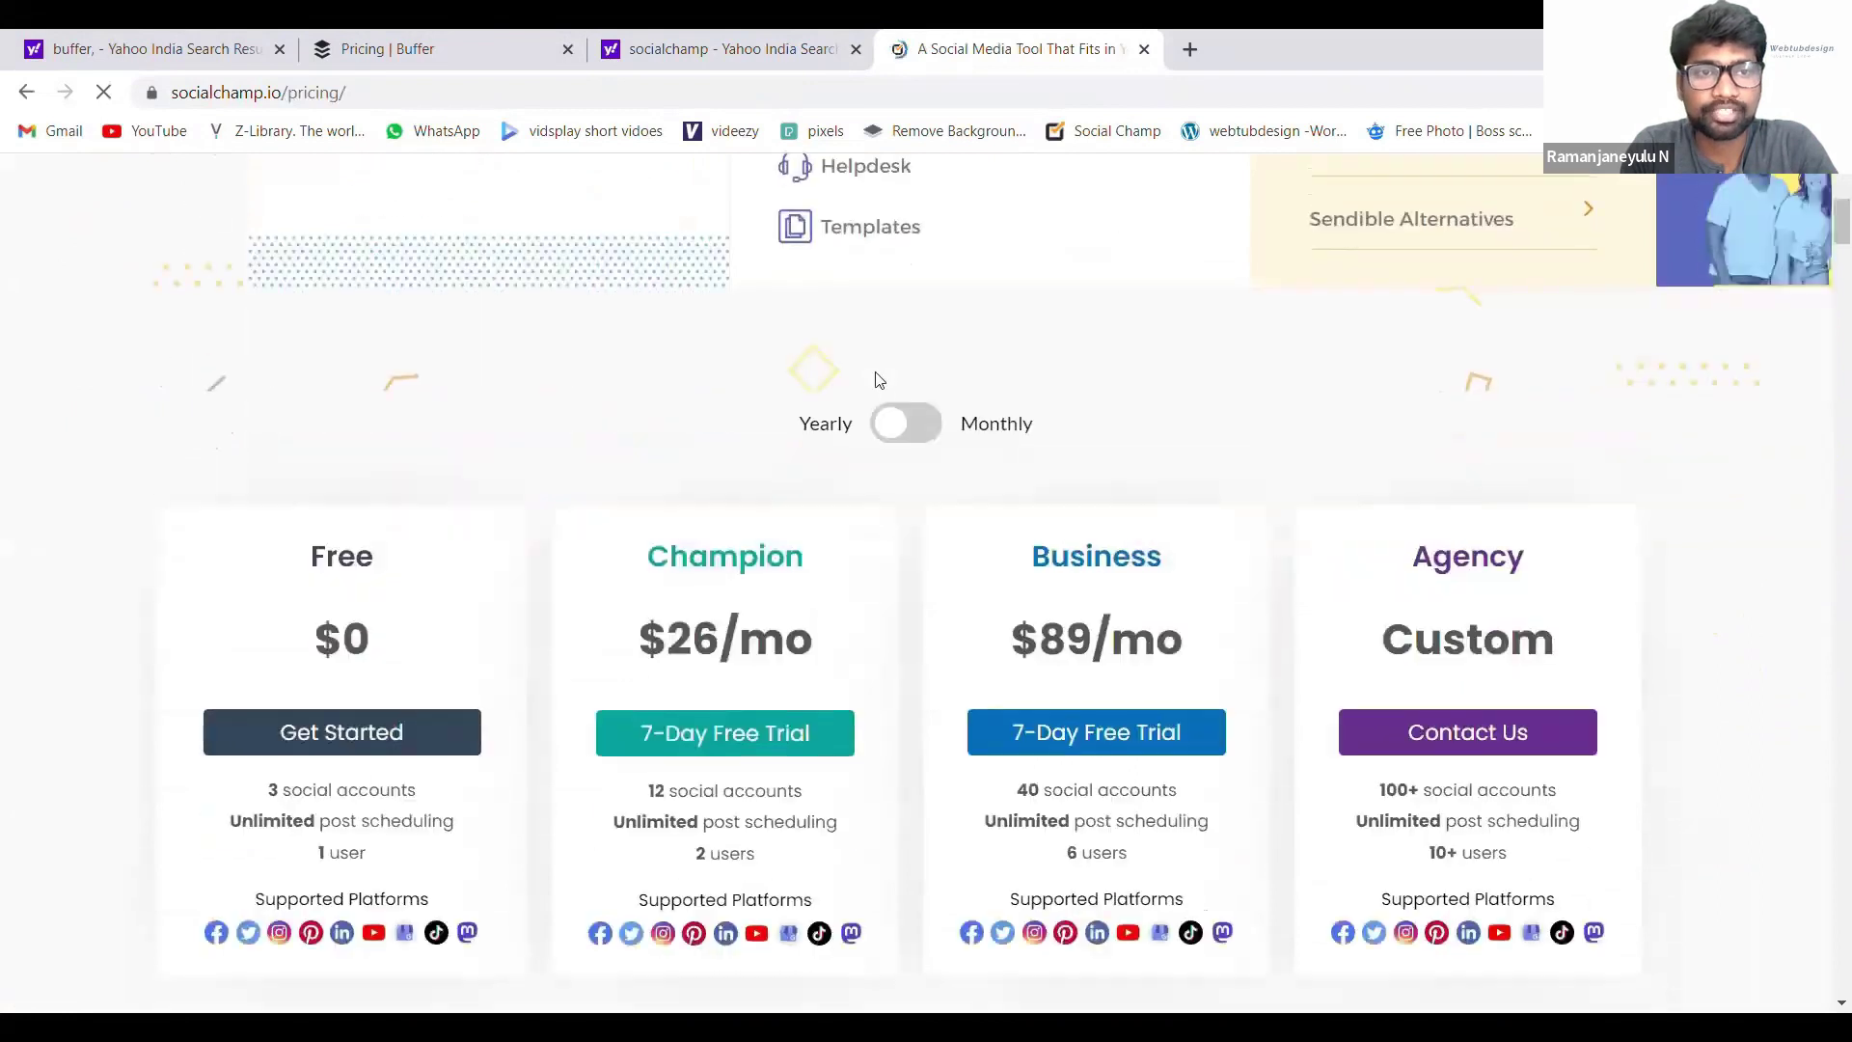
{"action": "scroll", "coordinate": [879, 380], "scroll_direction": "down", "scroll_amount": 3}
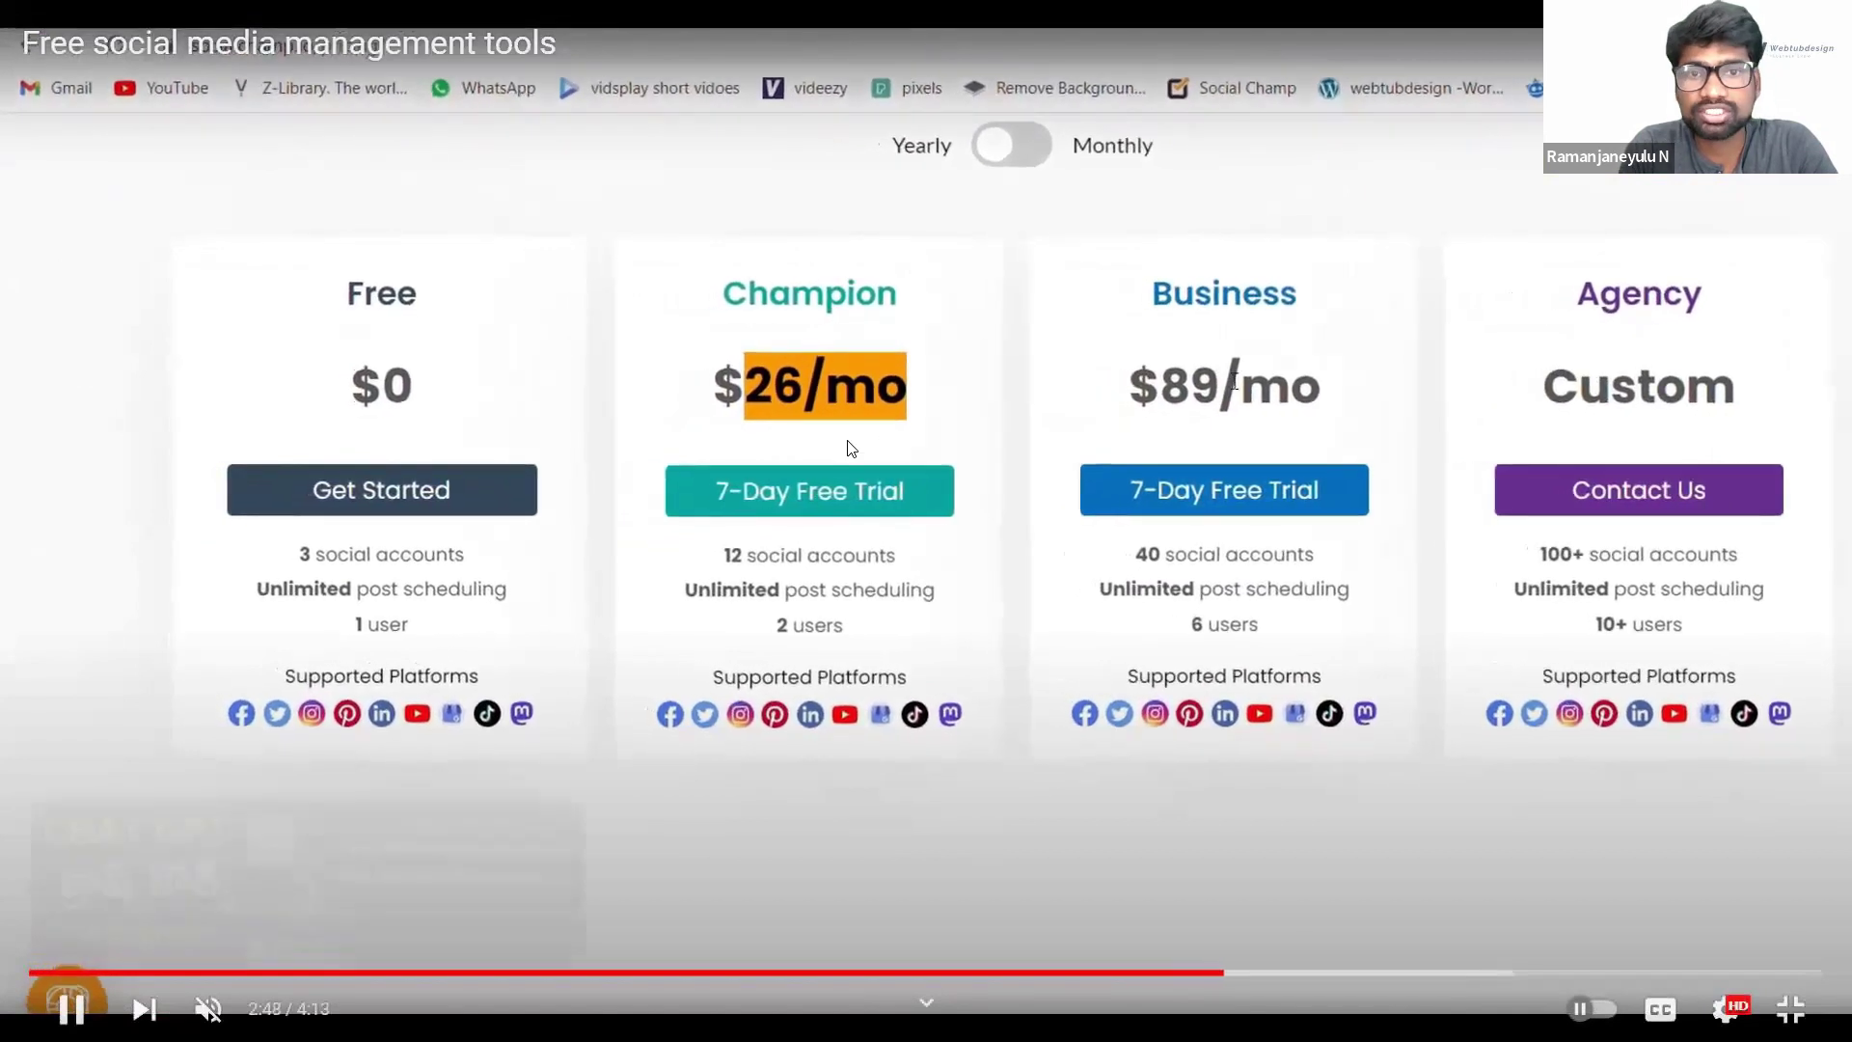
Step: Pause on Social Champ's plan prices and free plan, then play on to the '4. Agorapulse' card
{"action": "left_click", "coordinate": [70, 1009]}
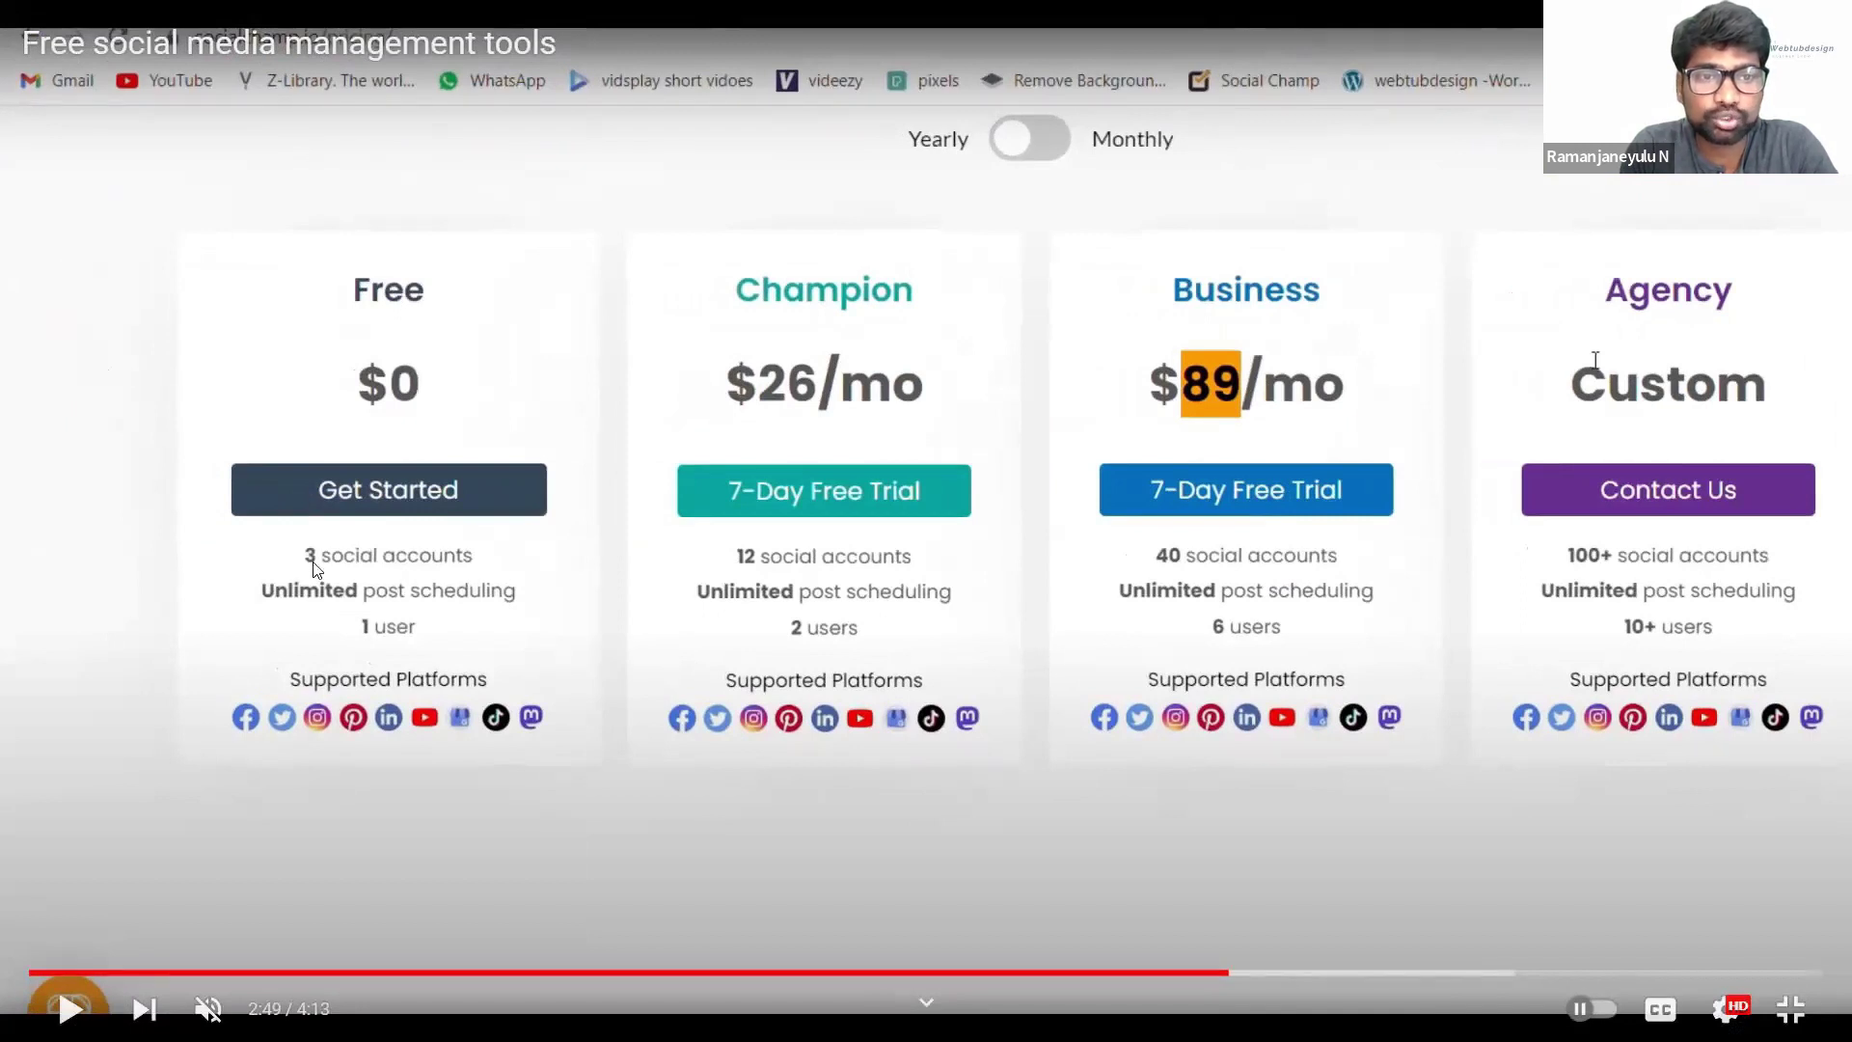
{"action": "left_click", "coordinate": [72, 1008]}
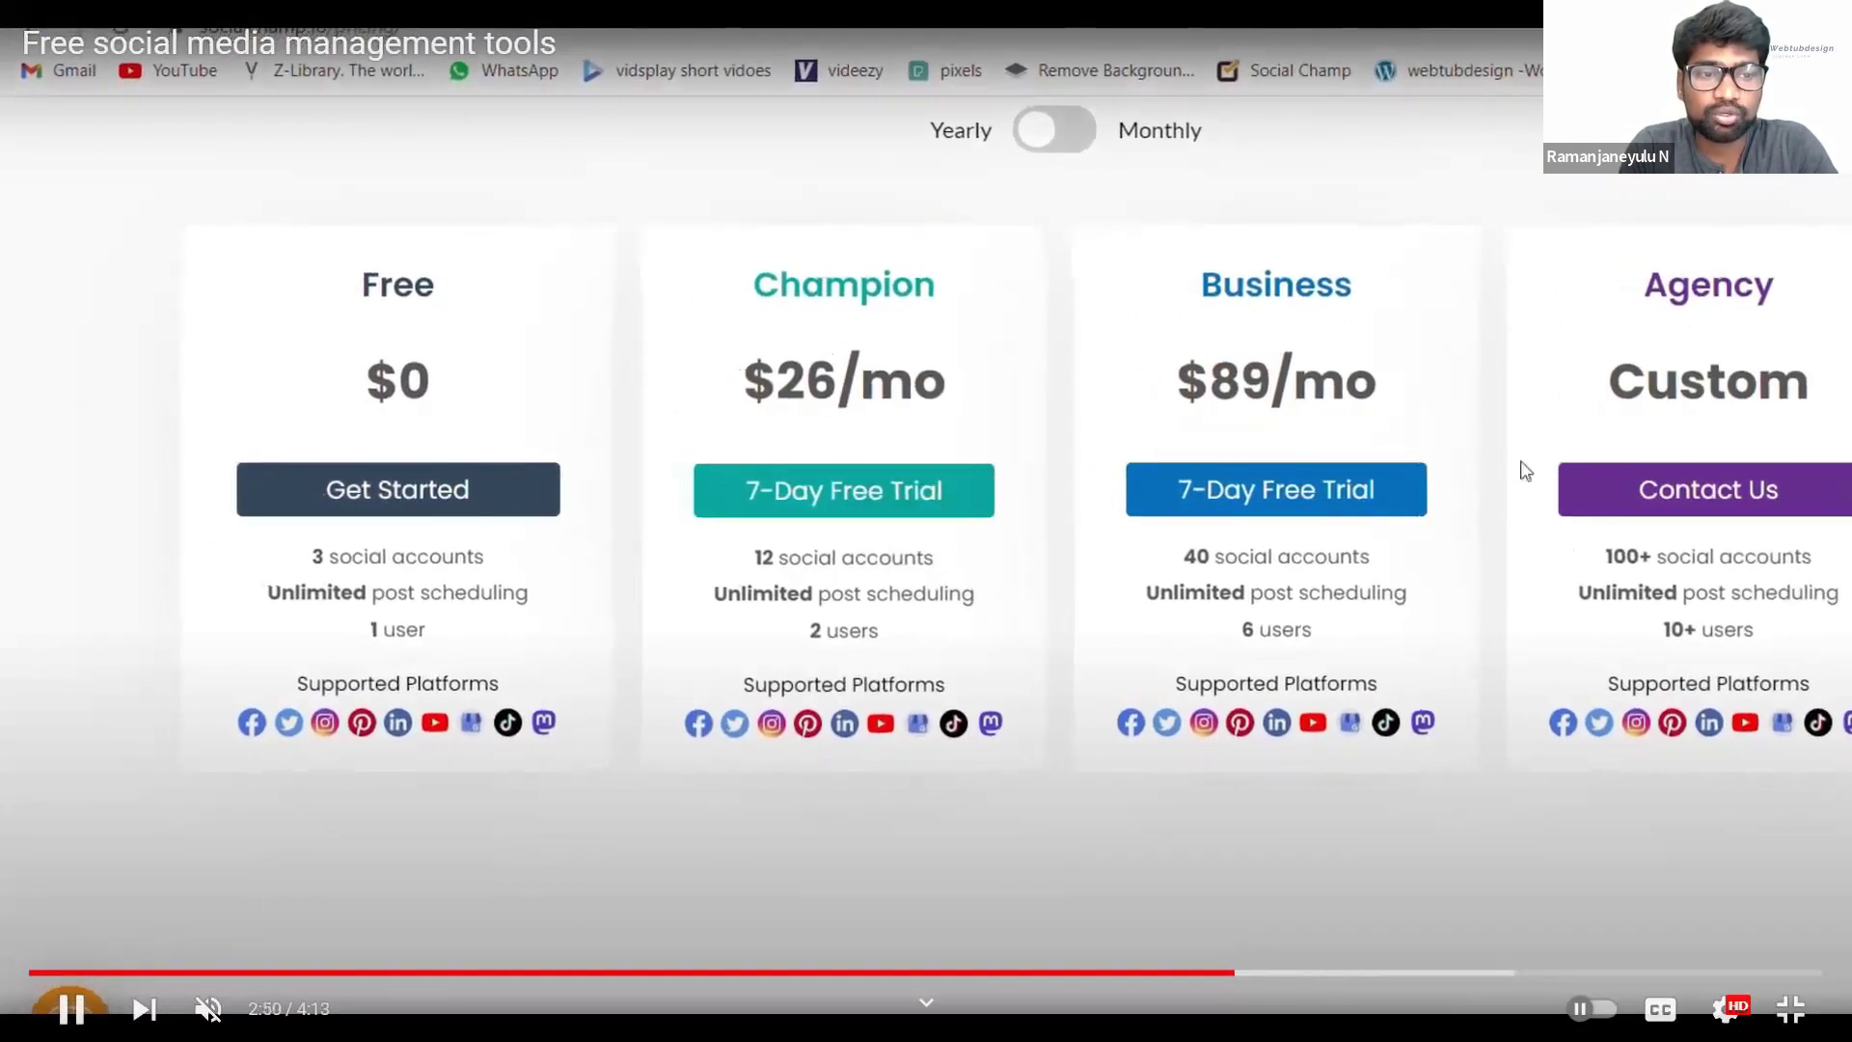
{"action": "left_click", "coordinate": [73, 1008]}
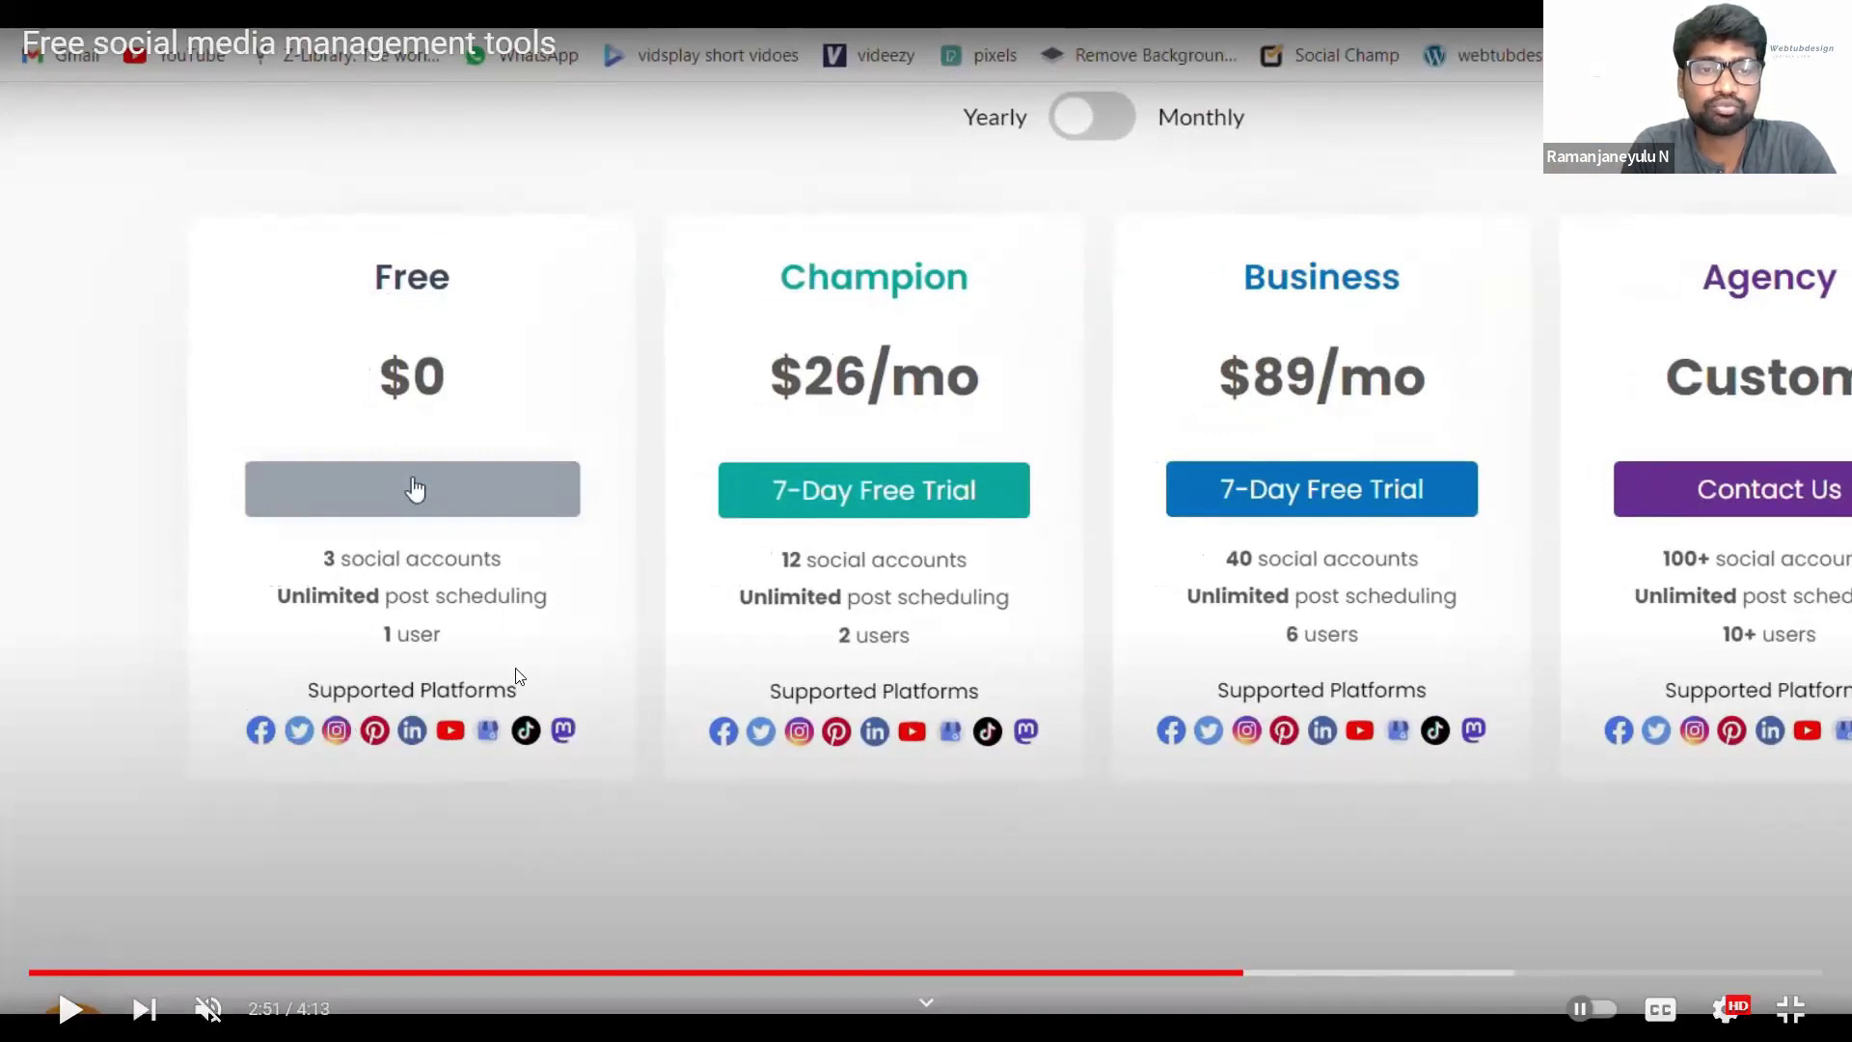
{"action": "left_click", "coordinate": [73, 1009]}
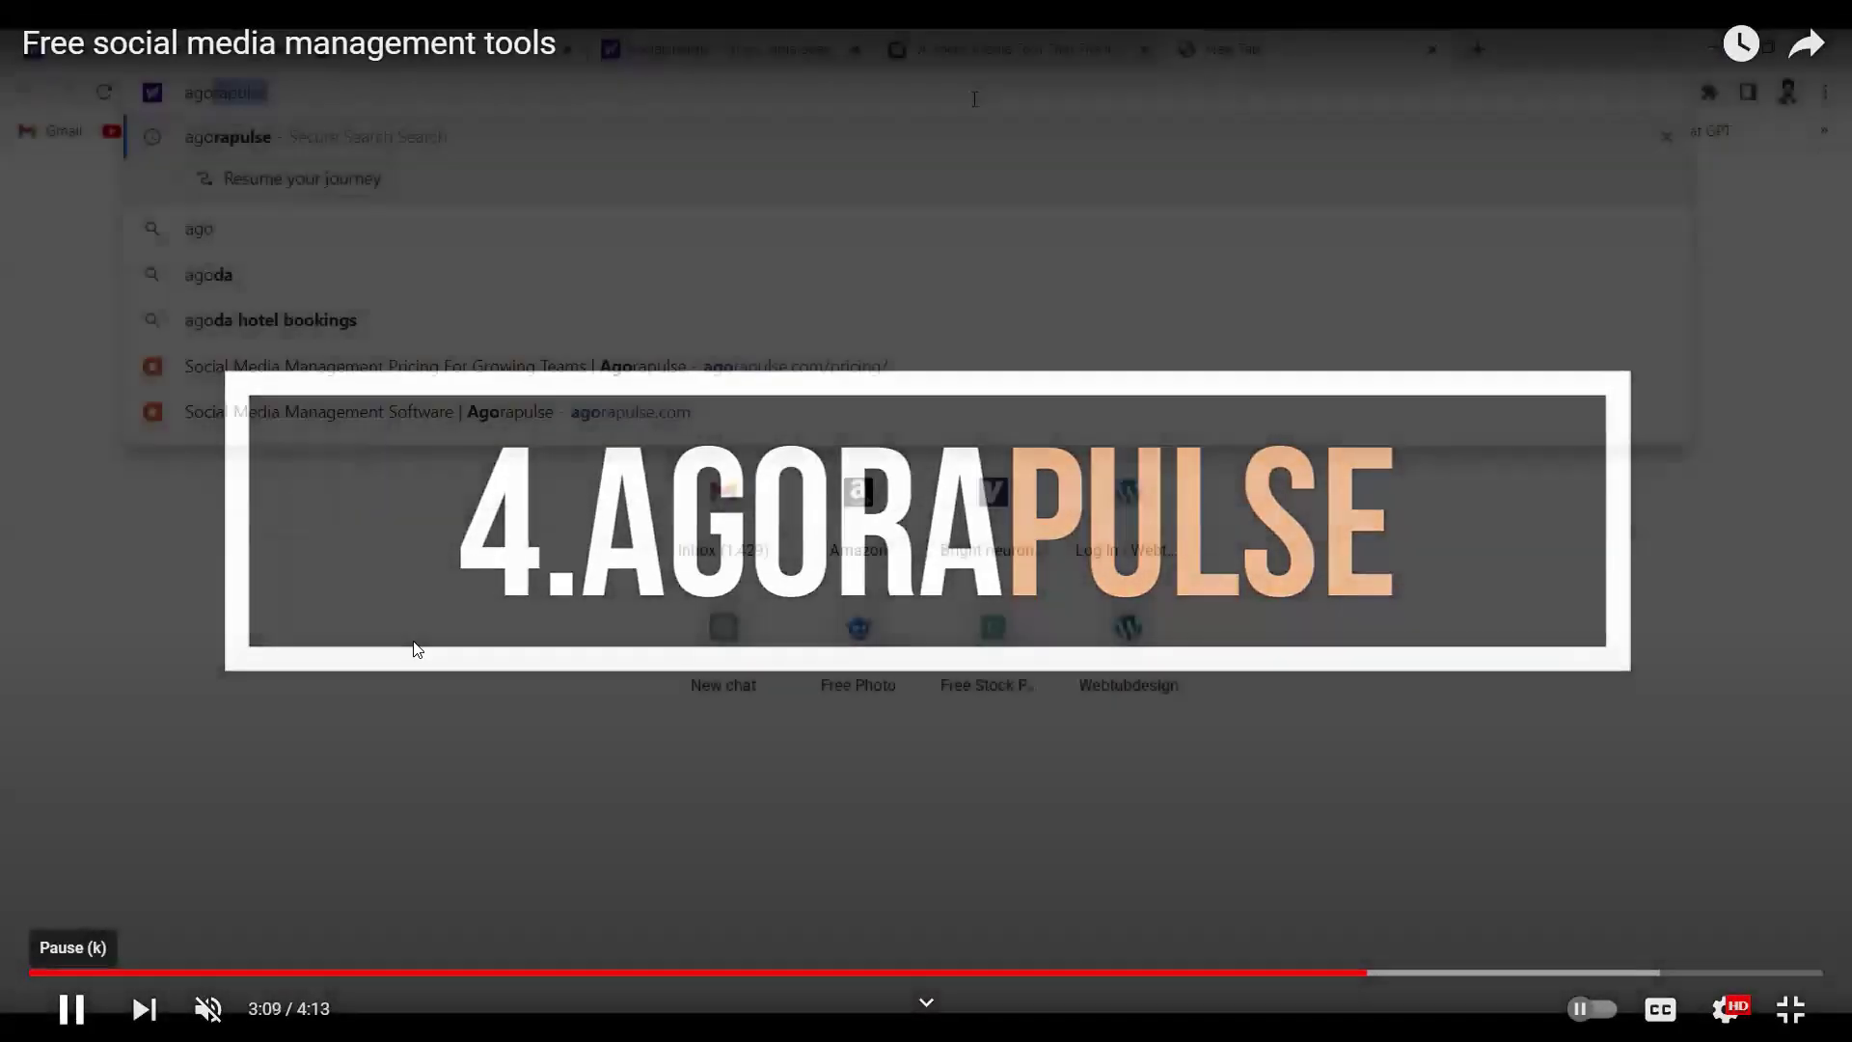
Step: Watch Agorapulse's pricing, pausing on the $0 free plan, to the '20 more websites but paid' card
{"action": "left_click", "coordinate": [70, 1009]}
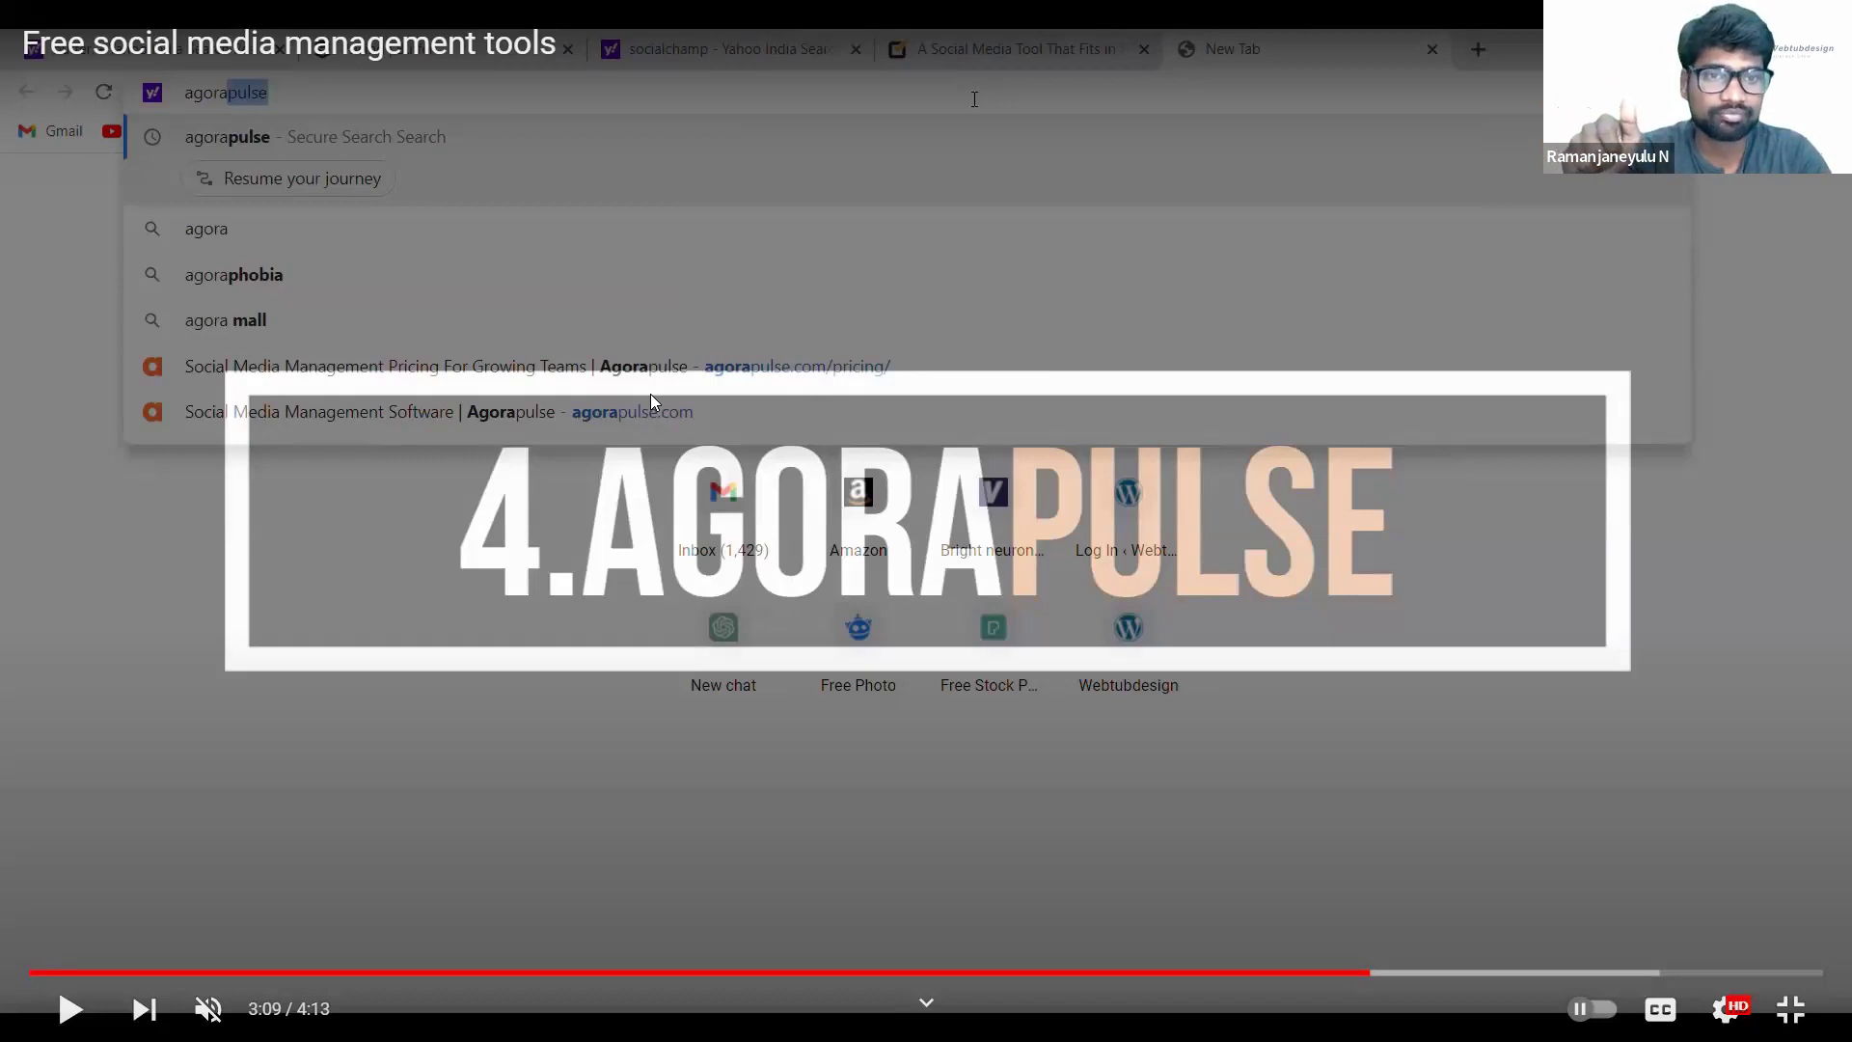
{"action": "key", "text": "space"}
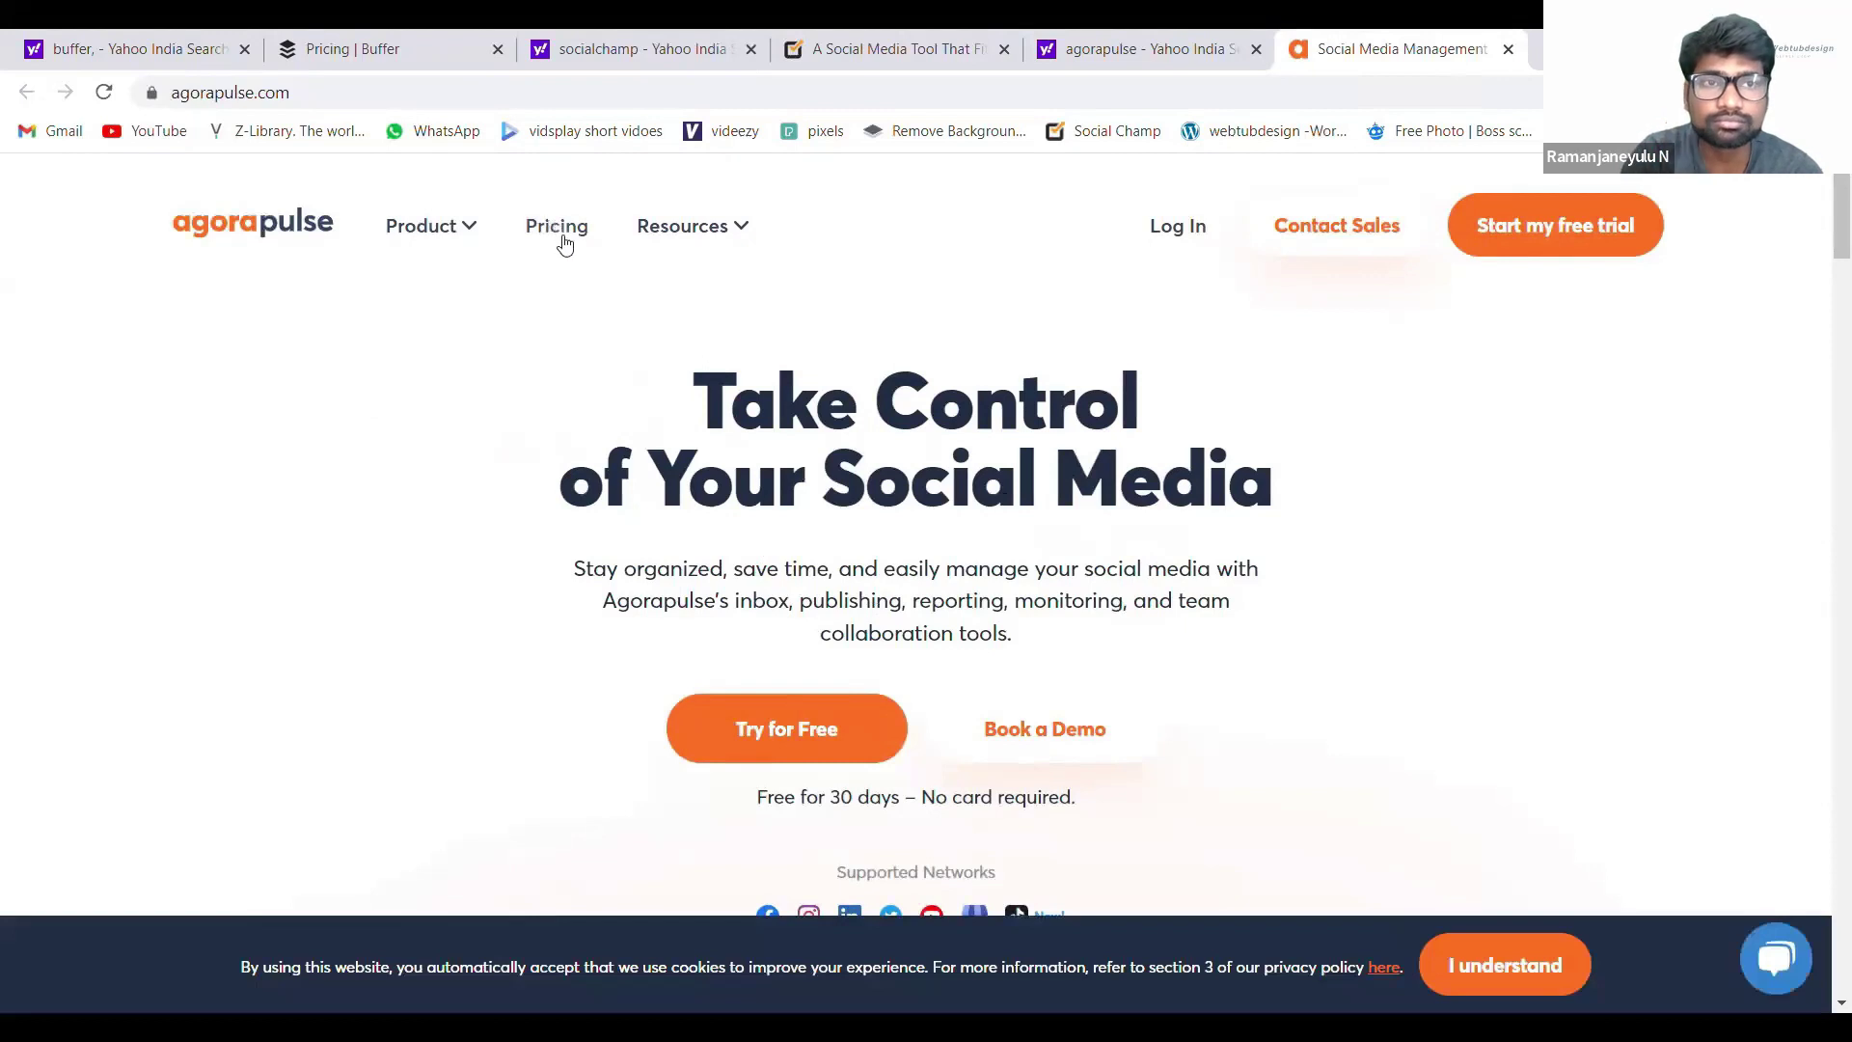
{"action": "left_click", "coordinate": [564, 237]}
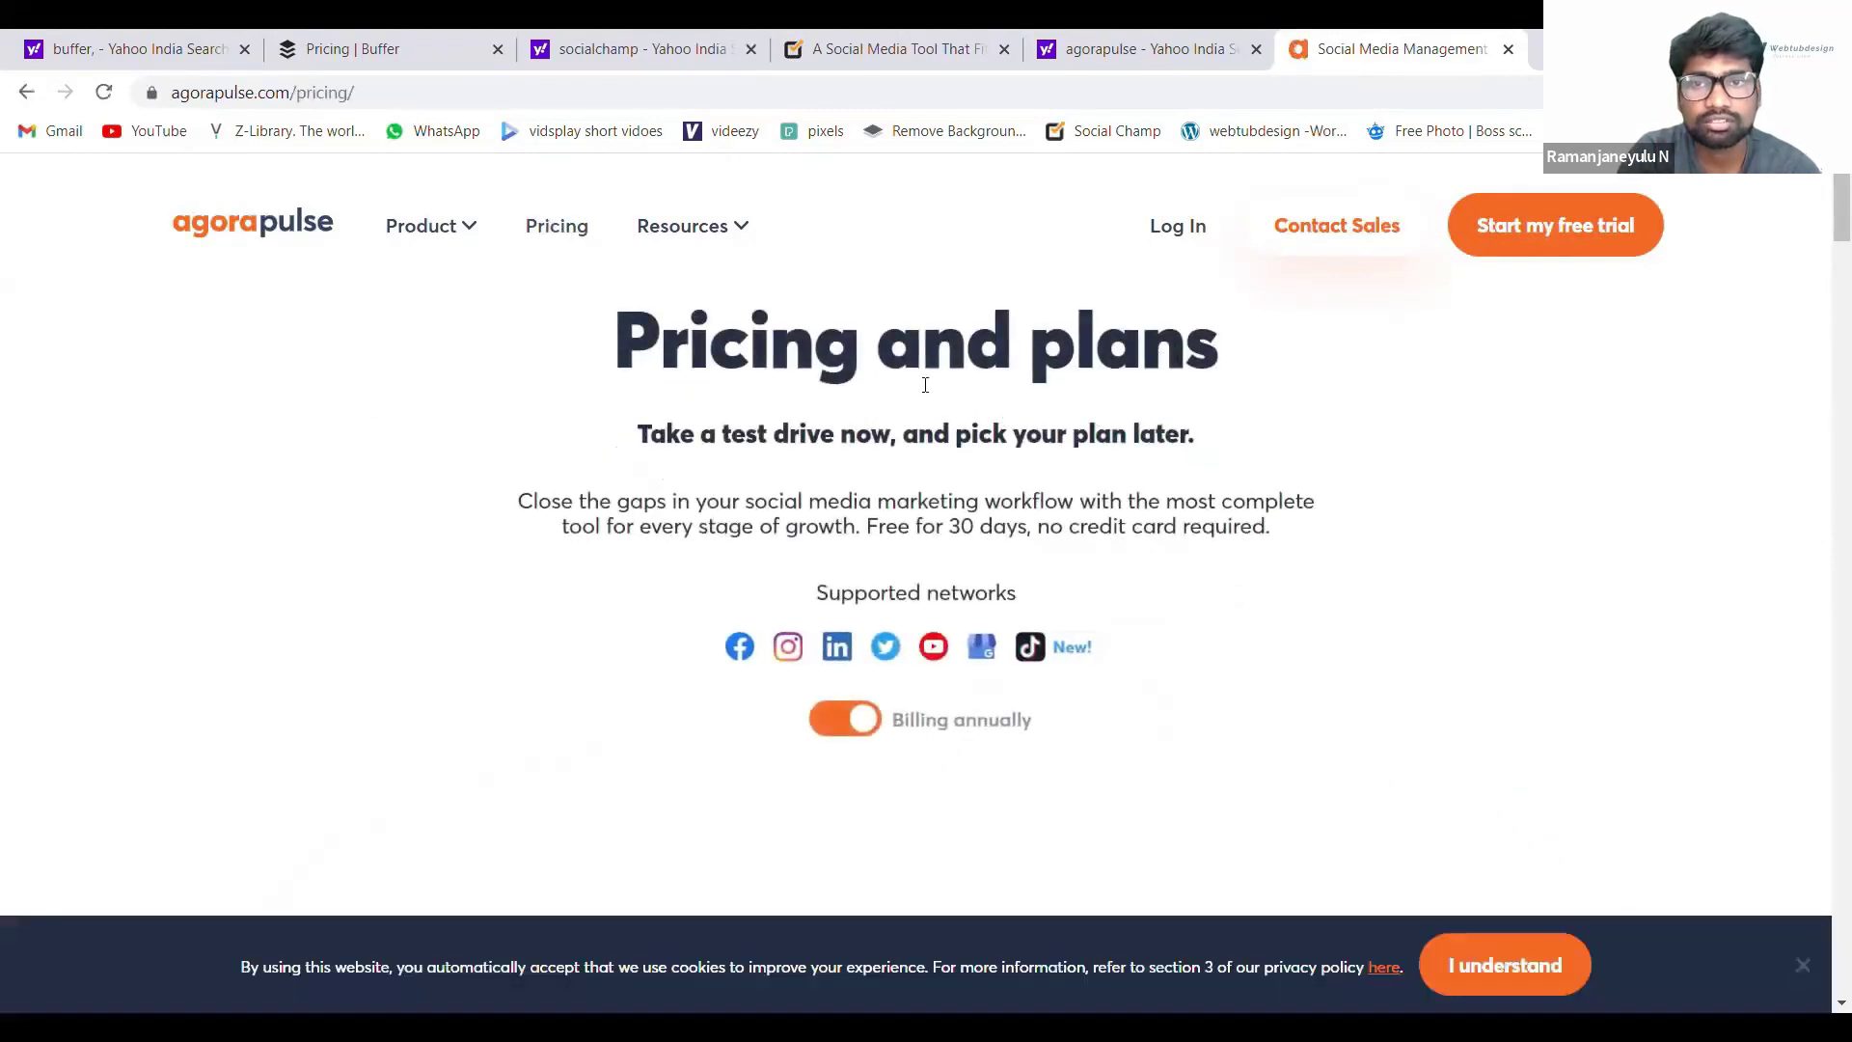
{"action": "scroll", "coordinate": [925, 385], "scroll_direction": "down", "scroll_amount": 5}
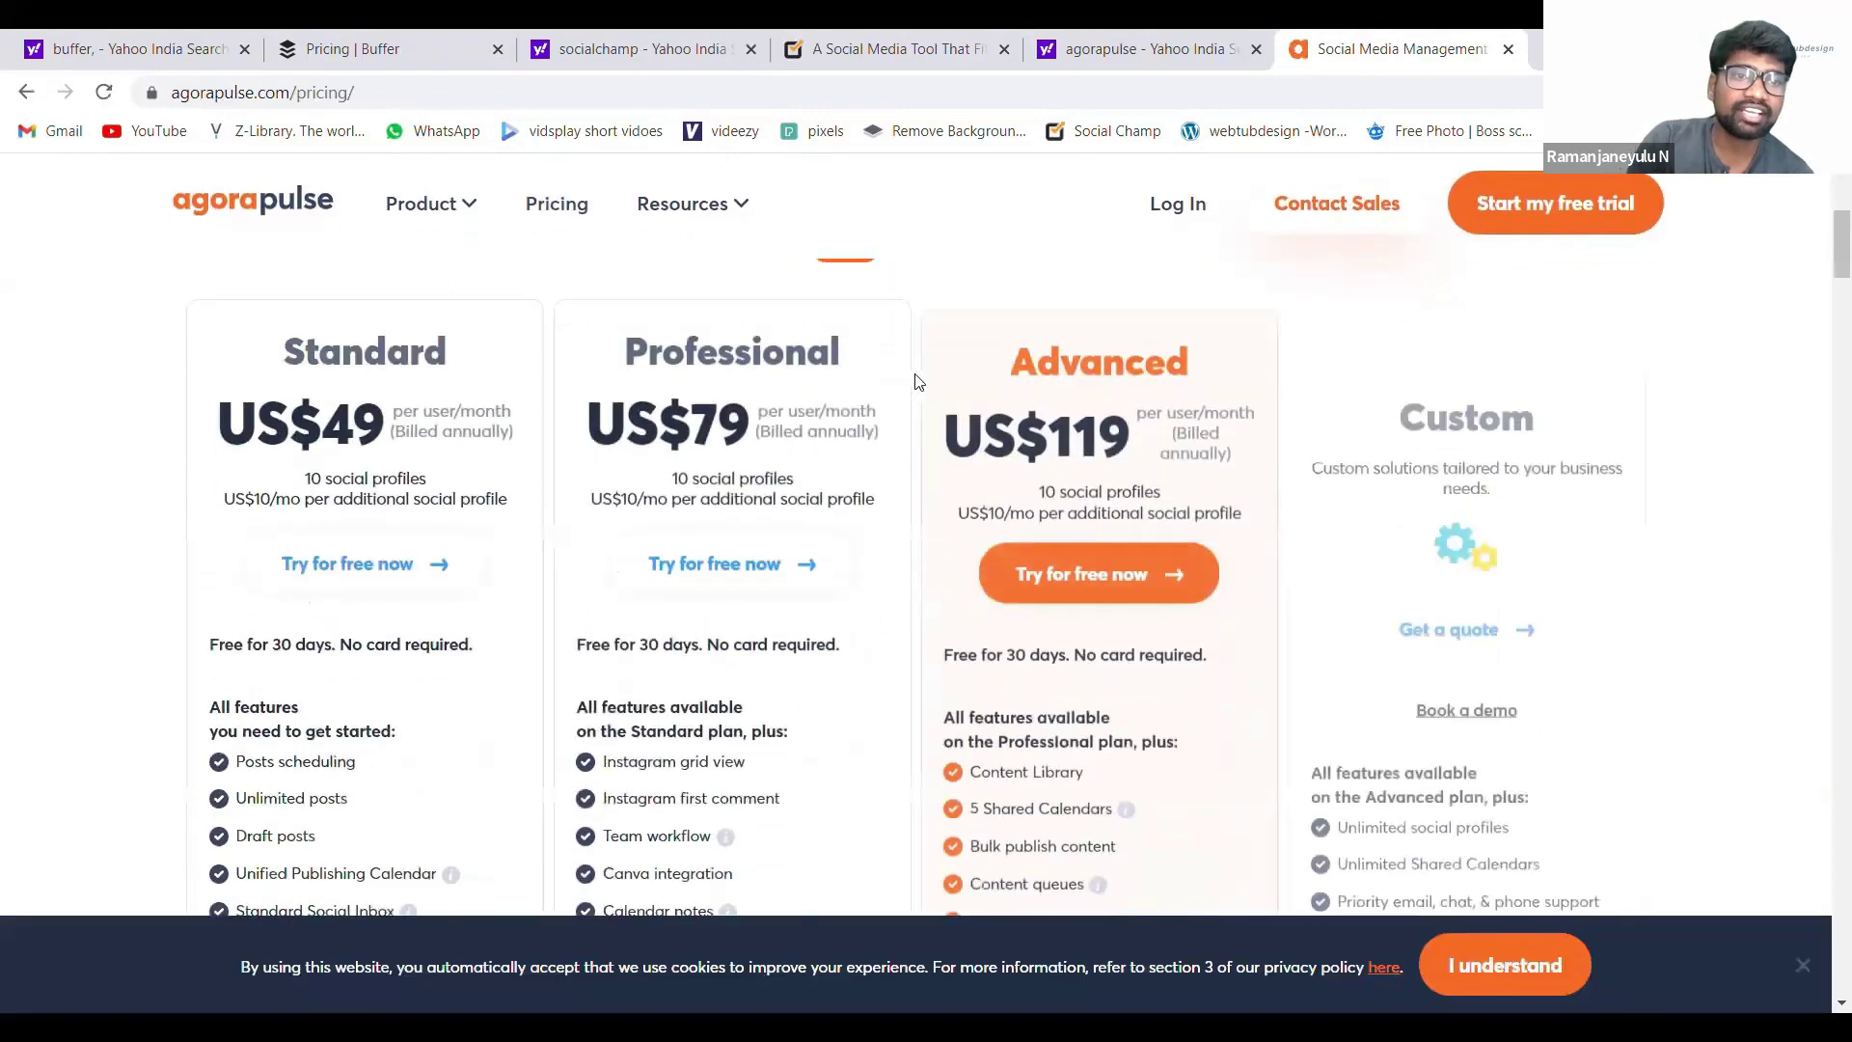
{"action": "scroll", "coordinate": [917, 382], "scroll_direction": "down", "scroll_amount": 1}
{"action": "scroll", "coordinate": [340, 494], "scroll_direction": "up", "scroll_amount": 2}
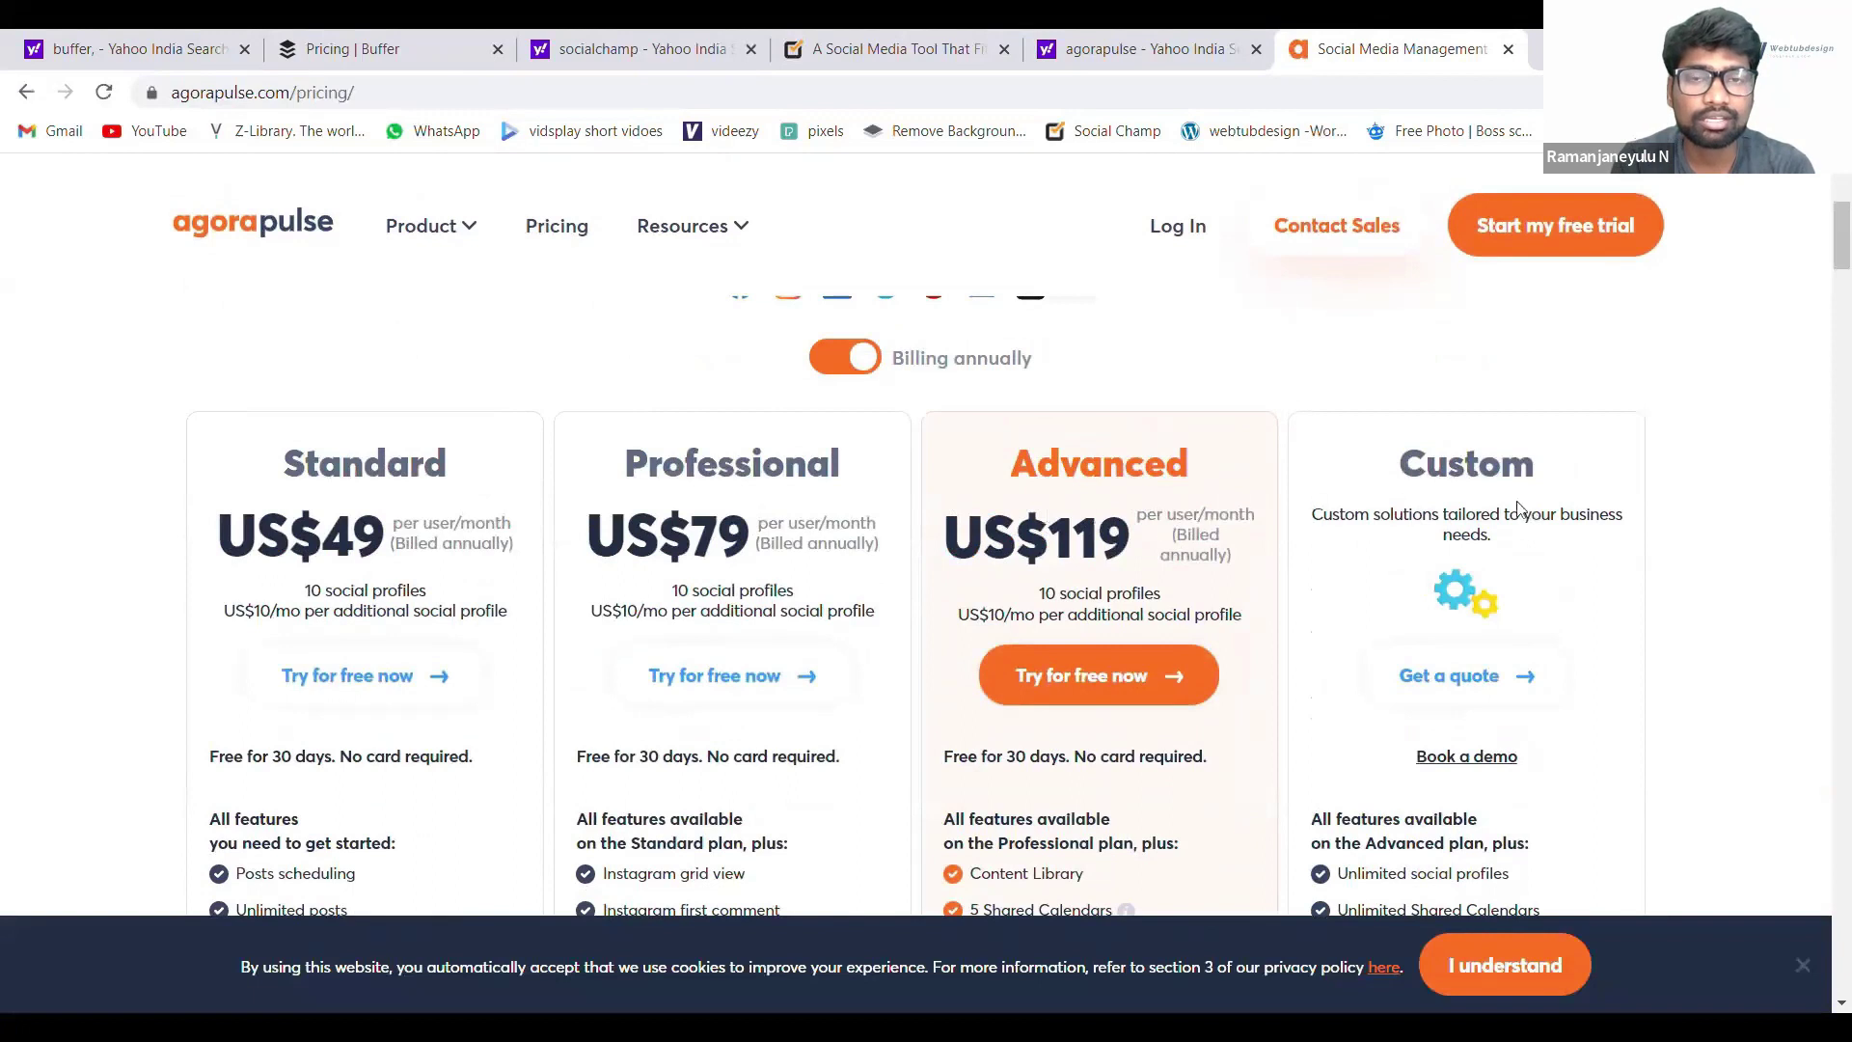
{"action": "scroll", "coordinate": [751, 573], "scroll_direction": "down", "scroll_amount": 15}
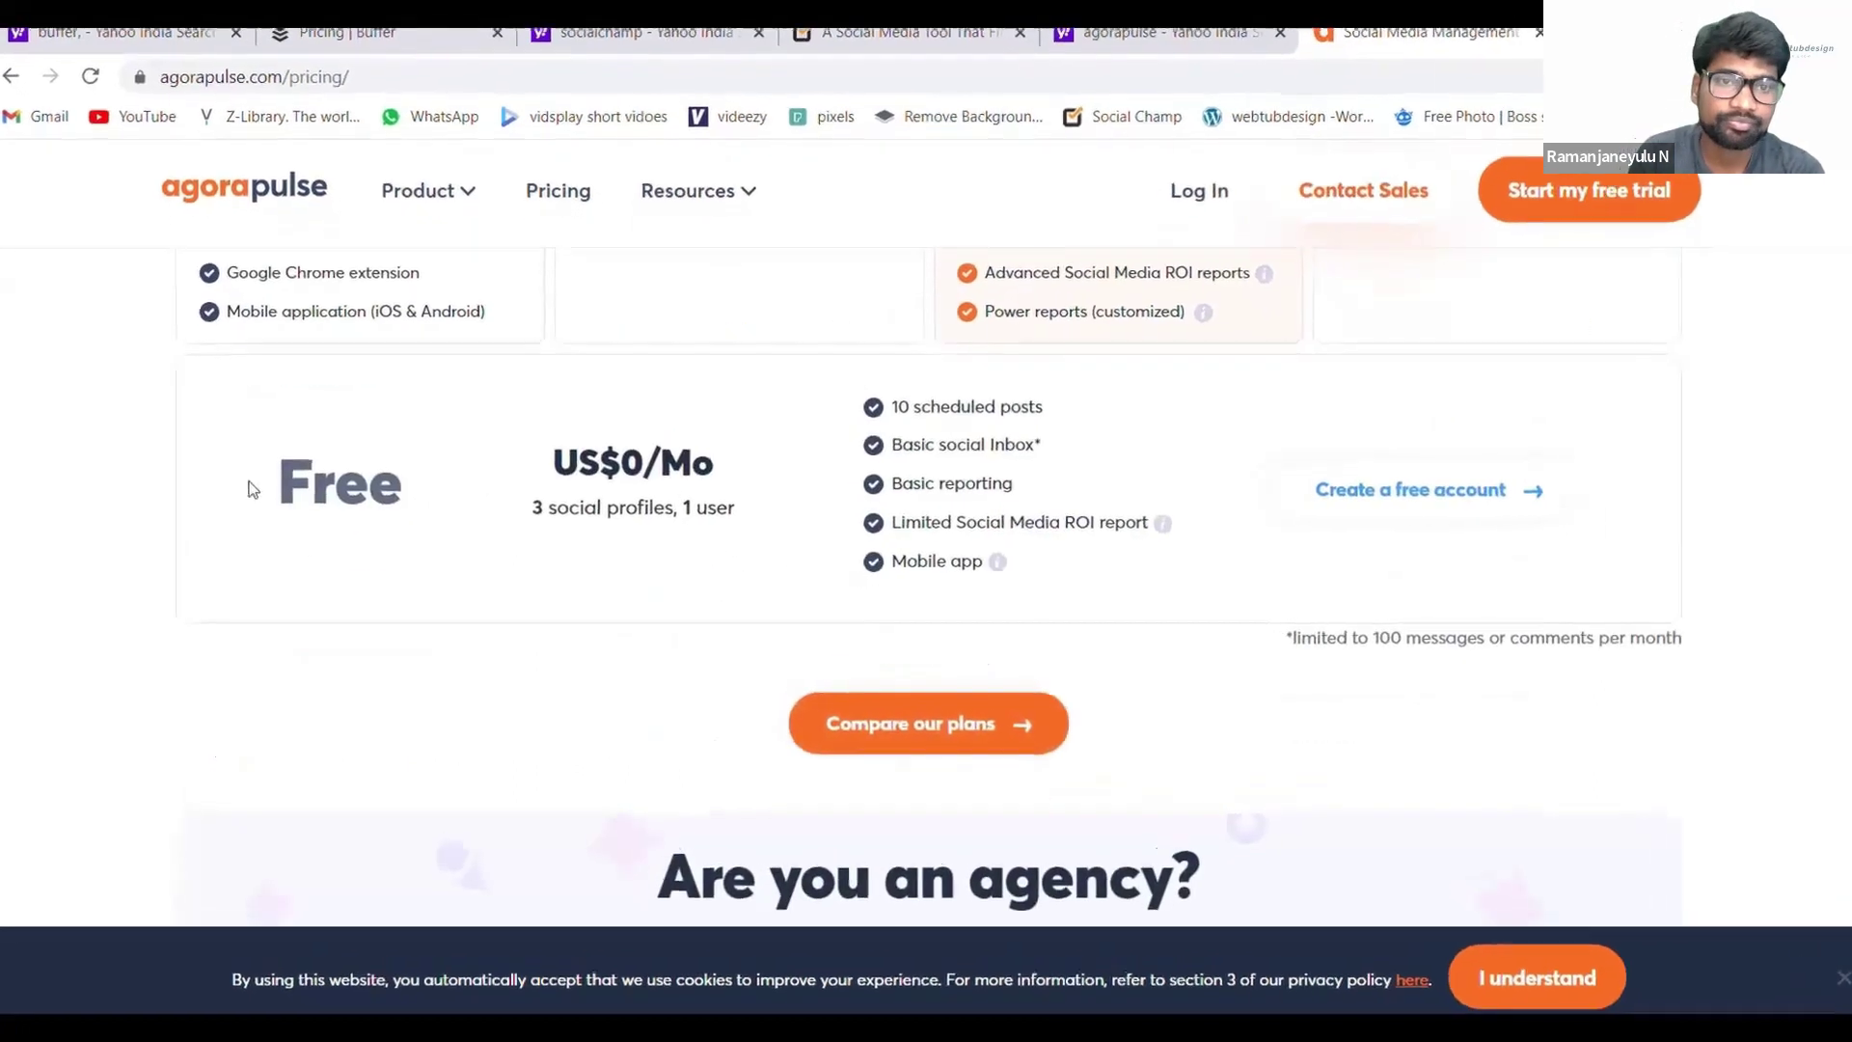
{"action": "left_click_drag", "start_coordinate": [253, 489], "coordinate": [404, 487]}
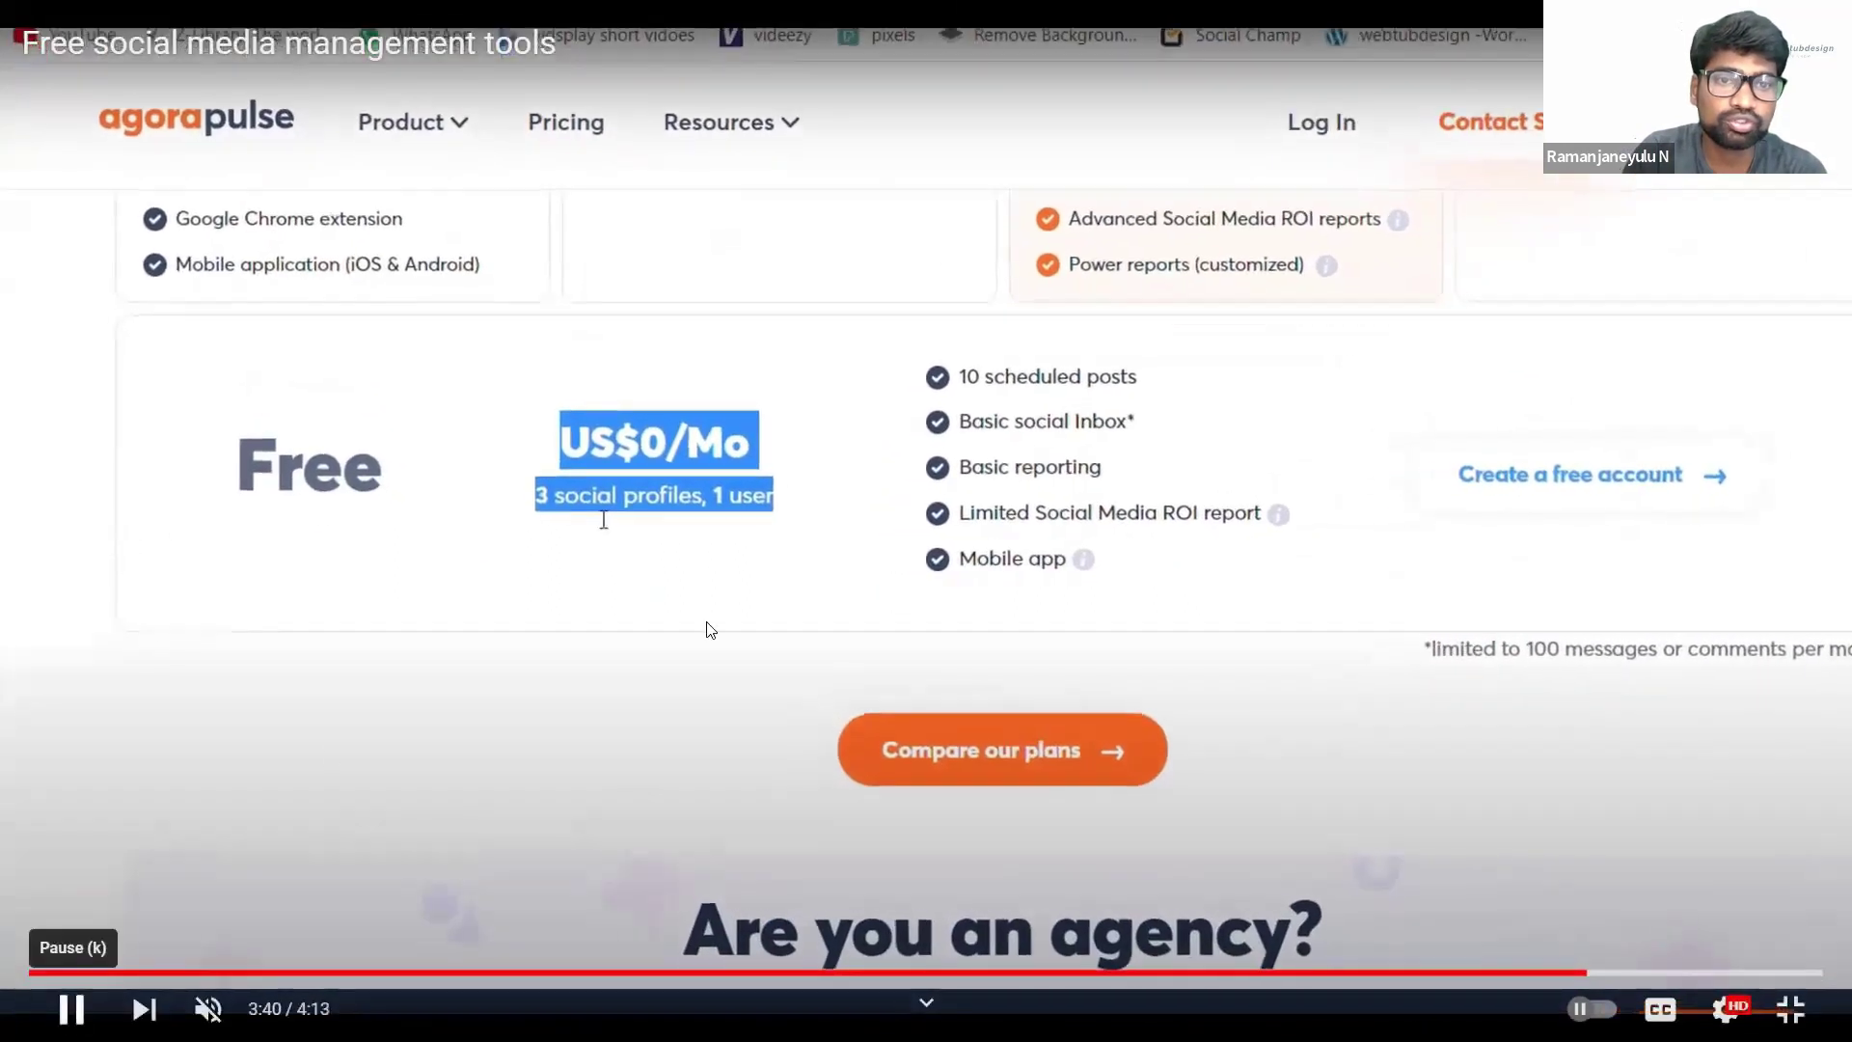
{"action": "left_click", "coordinate": [639, 506]}
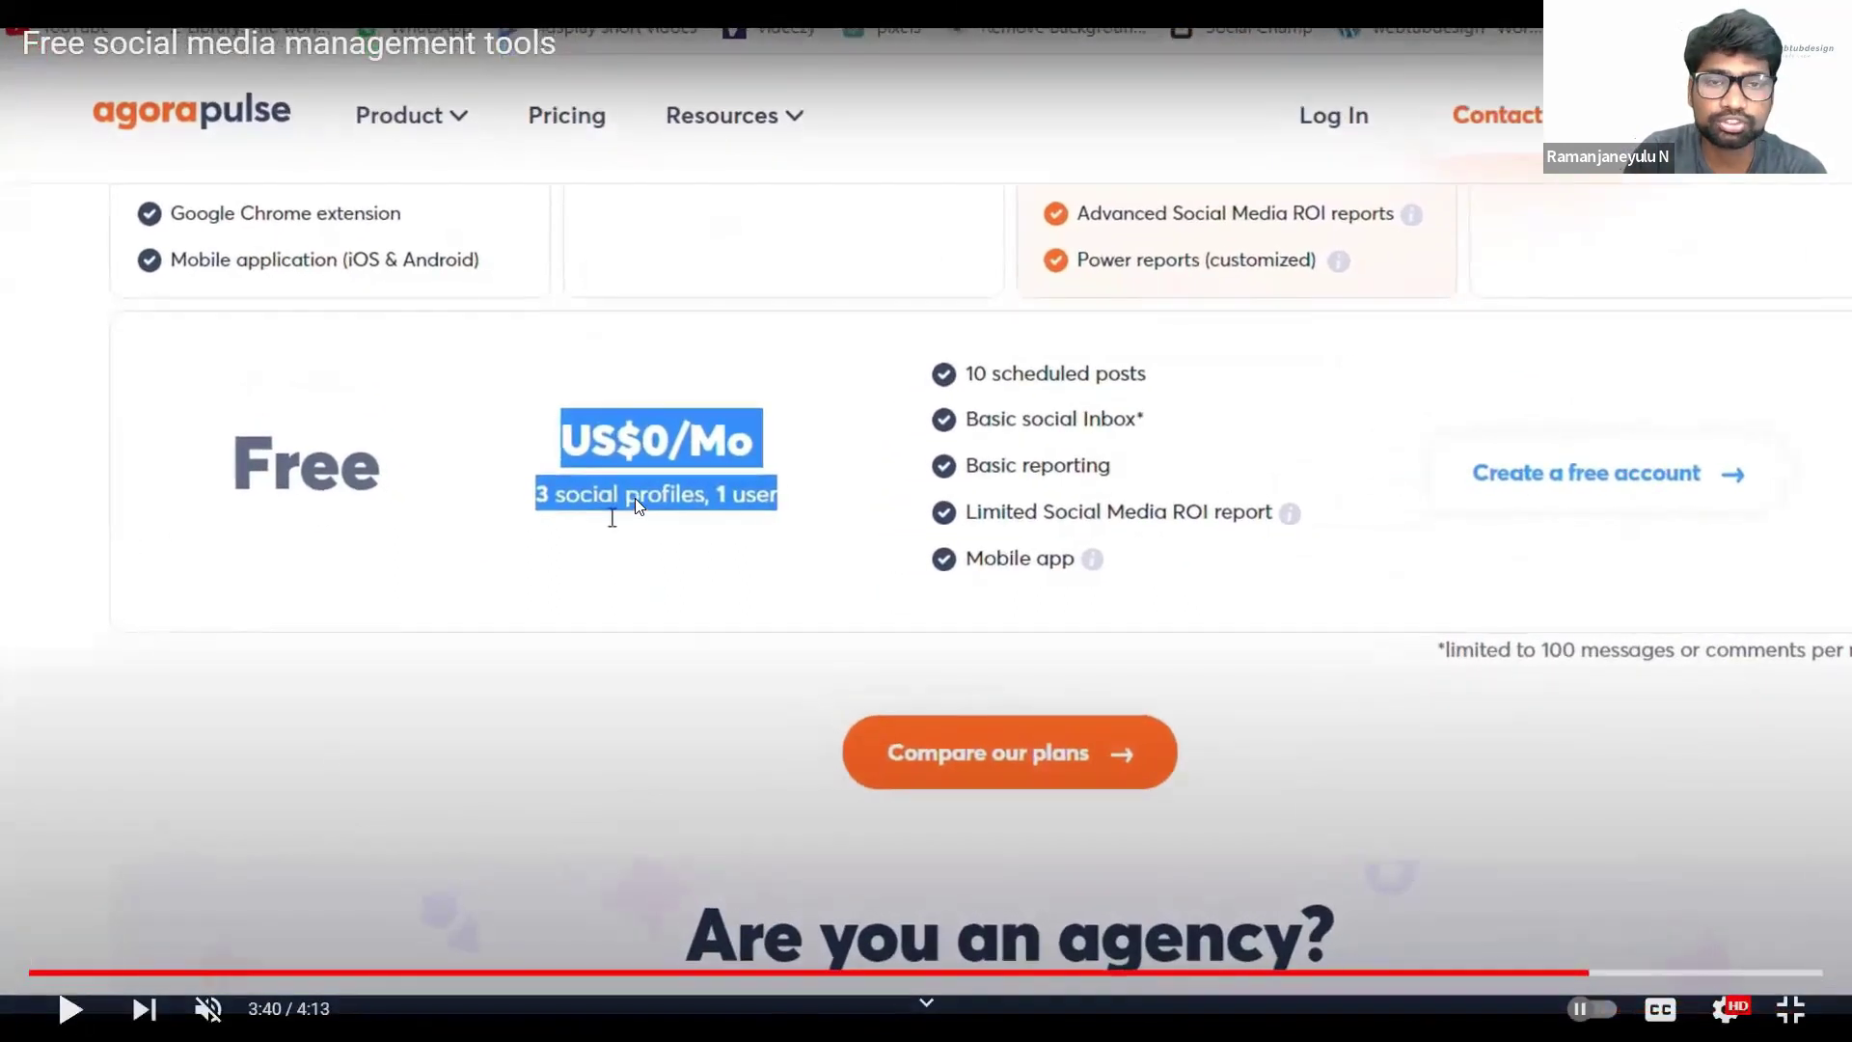
{"action": "left_click", "coordinate": [499, 442]}
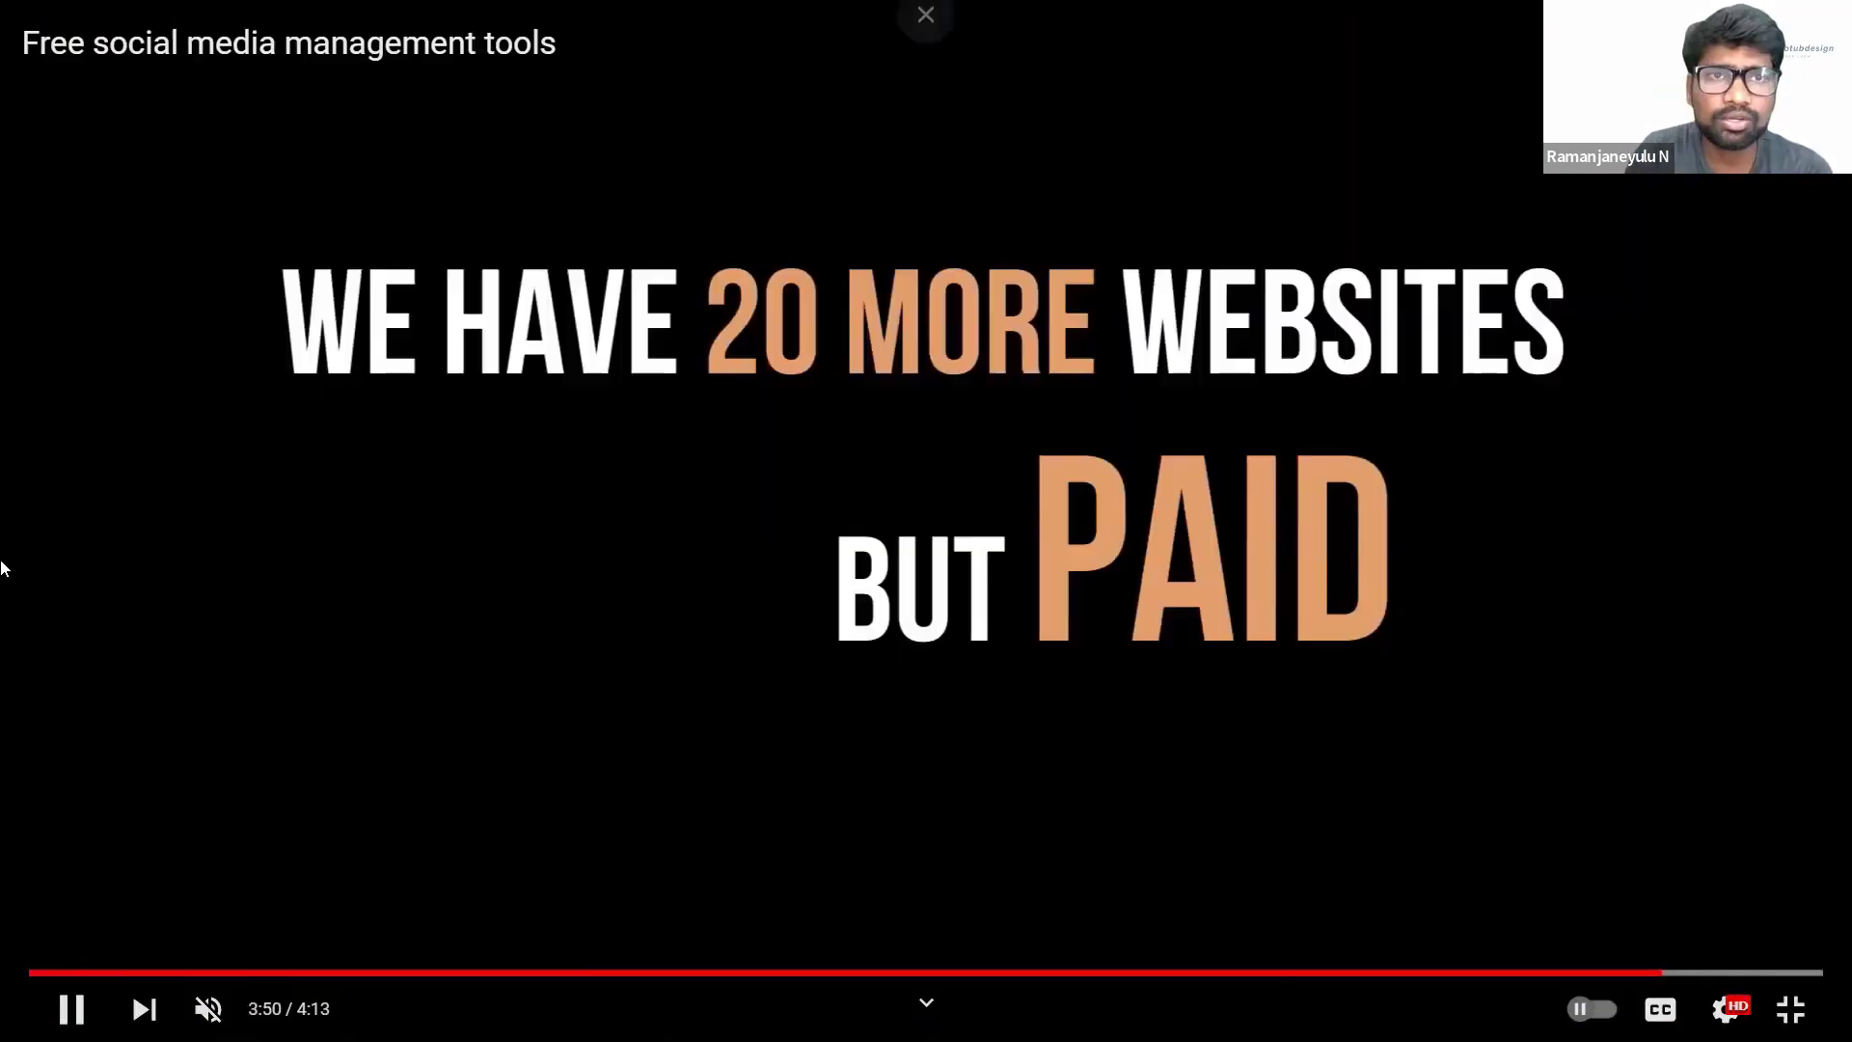
Step: Finish the video past its 24-tool summary list and close it, returning to Google
{"action": "left_click", "coordinate": [945, 460]}
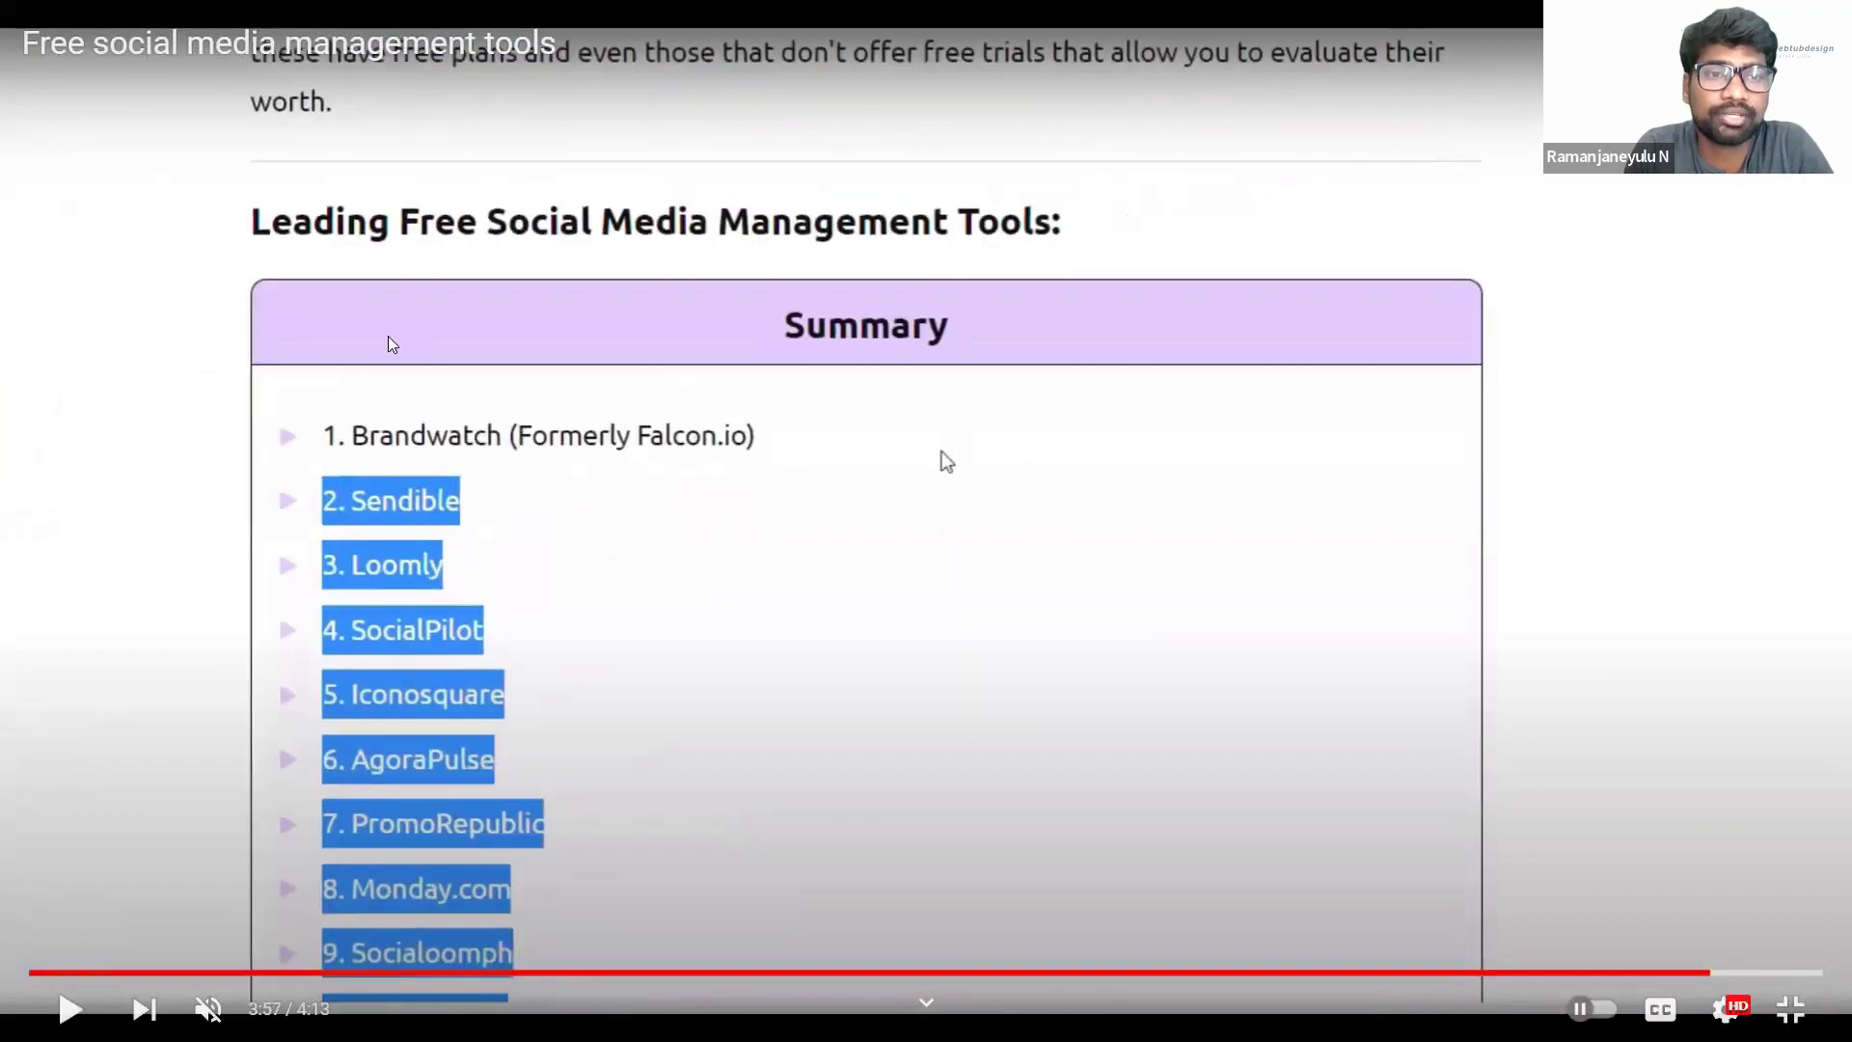
{"action": "left_click", "coordinate": [69, 1009]}
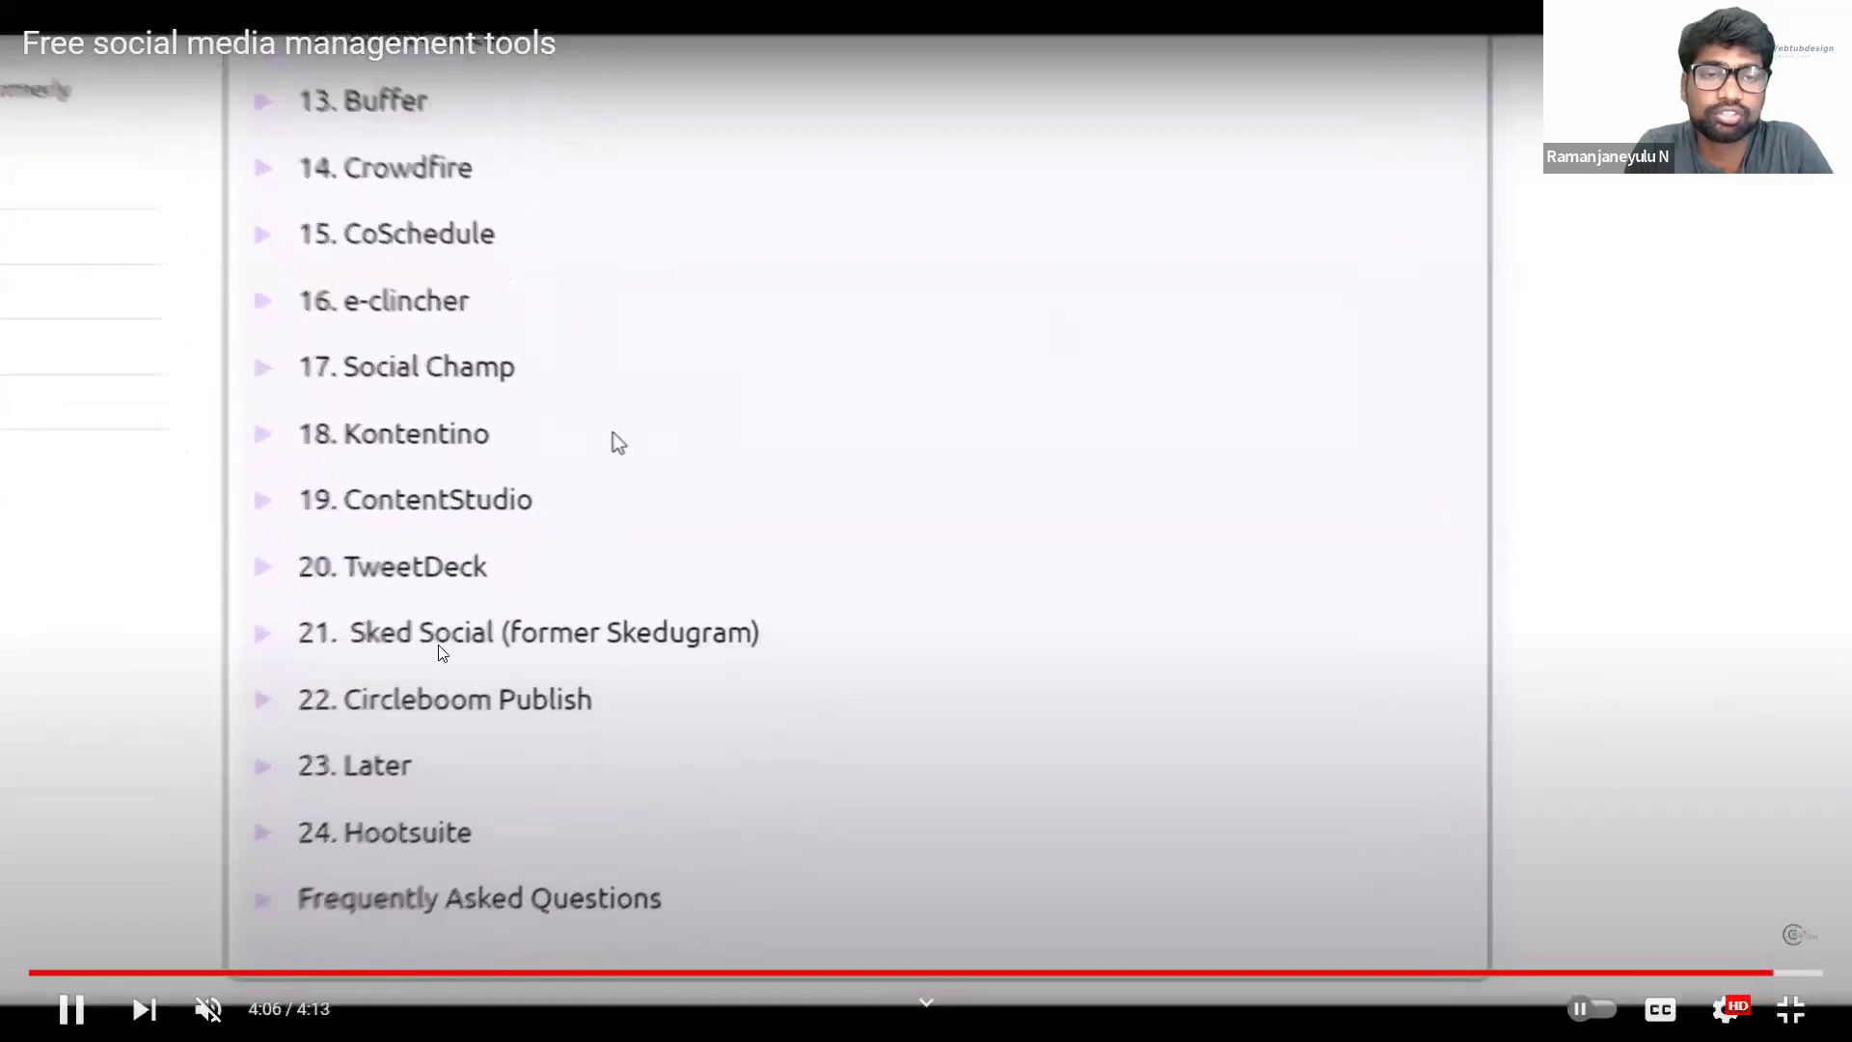
{"action": "key", "text": "ctrl+w"}
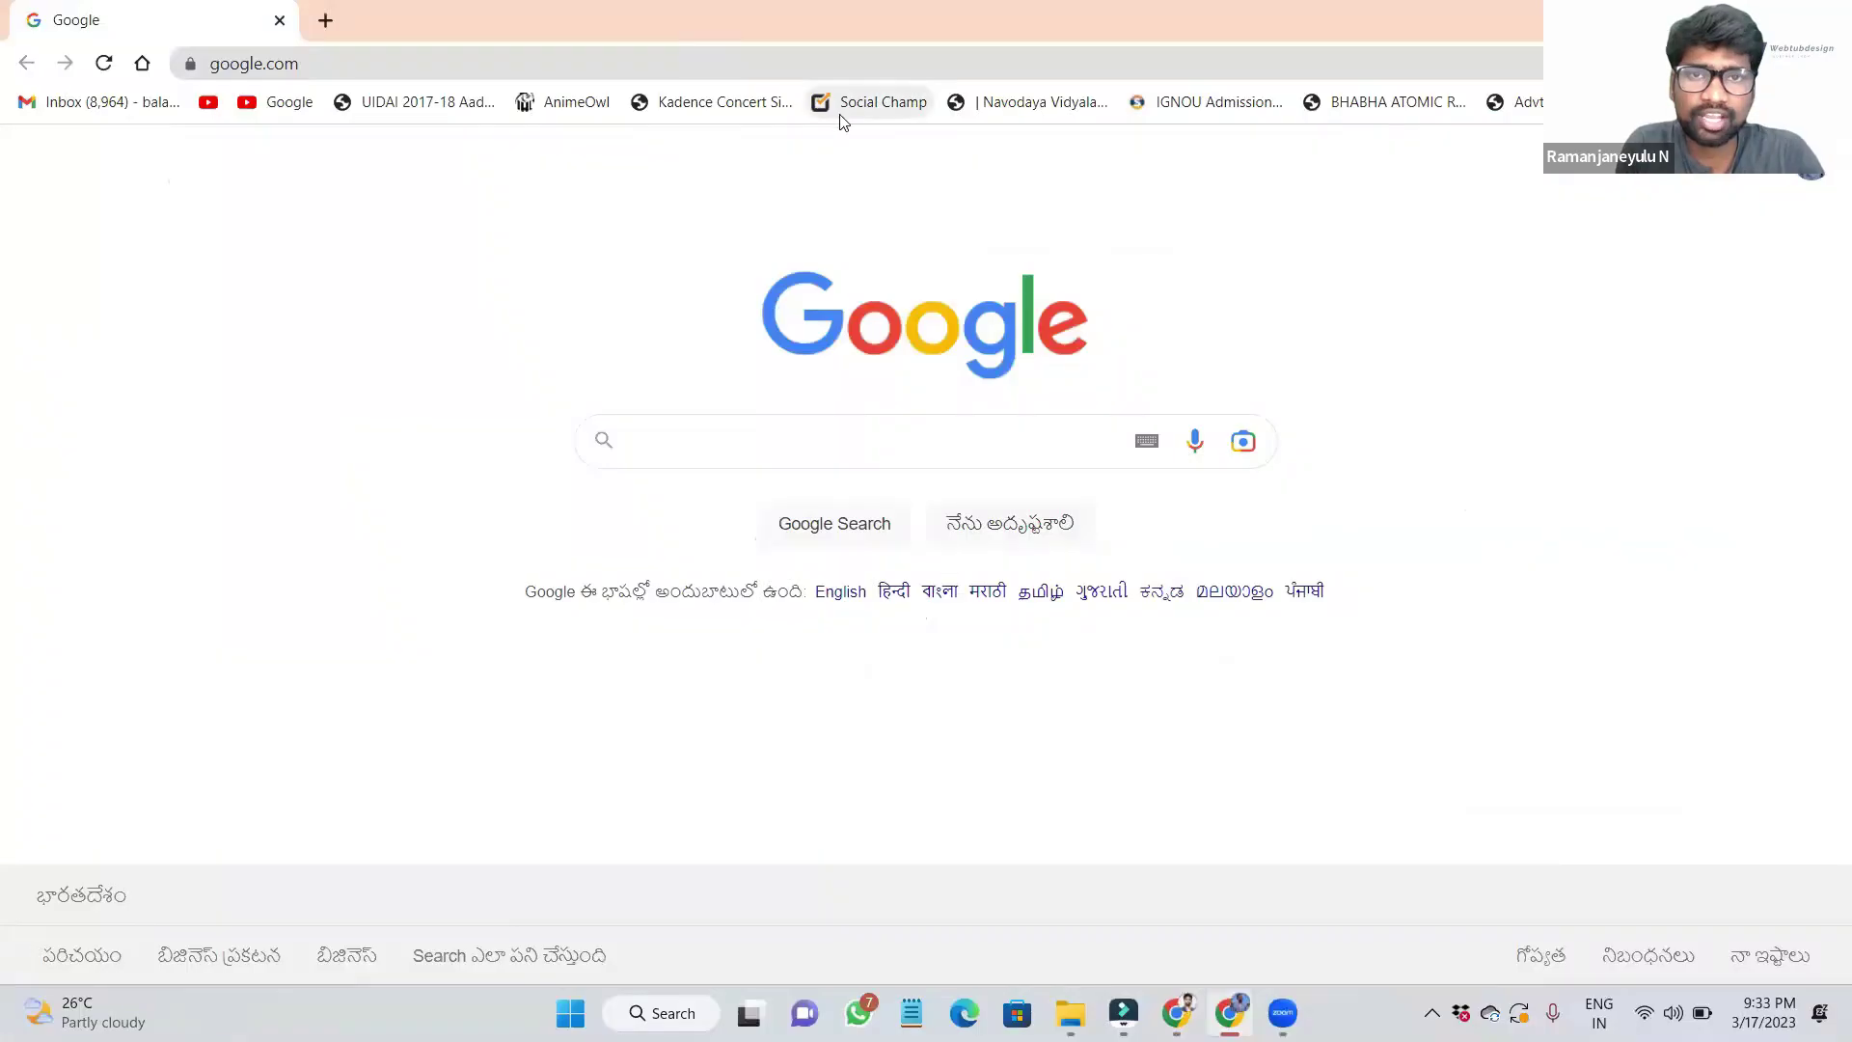
Step: Open the Social Champ dashboard and scroll through the Queue of scheduled posts
{"action": "left_click", "coordinate": [841, 113]}
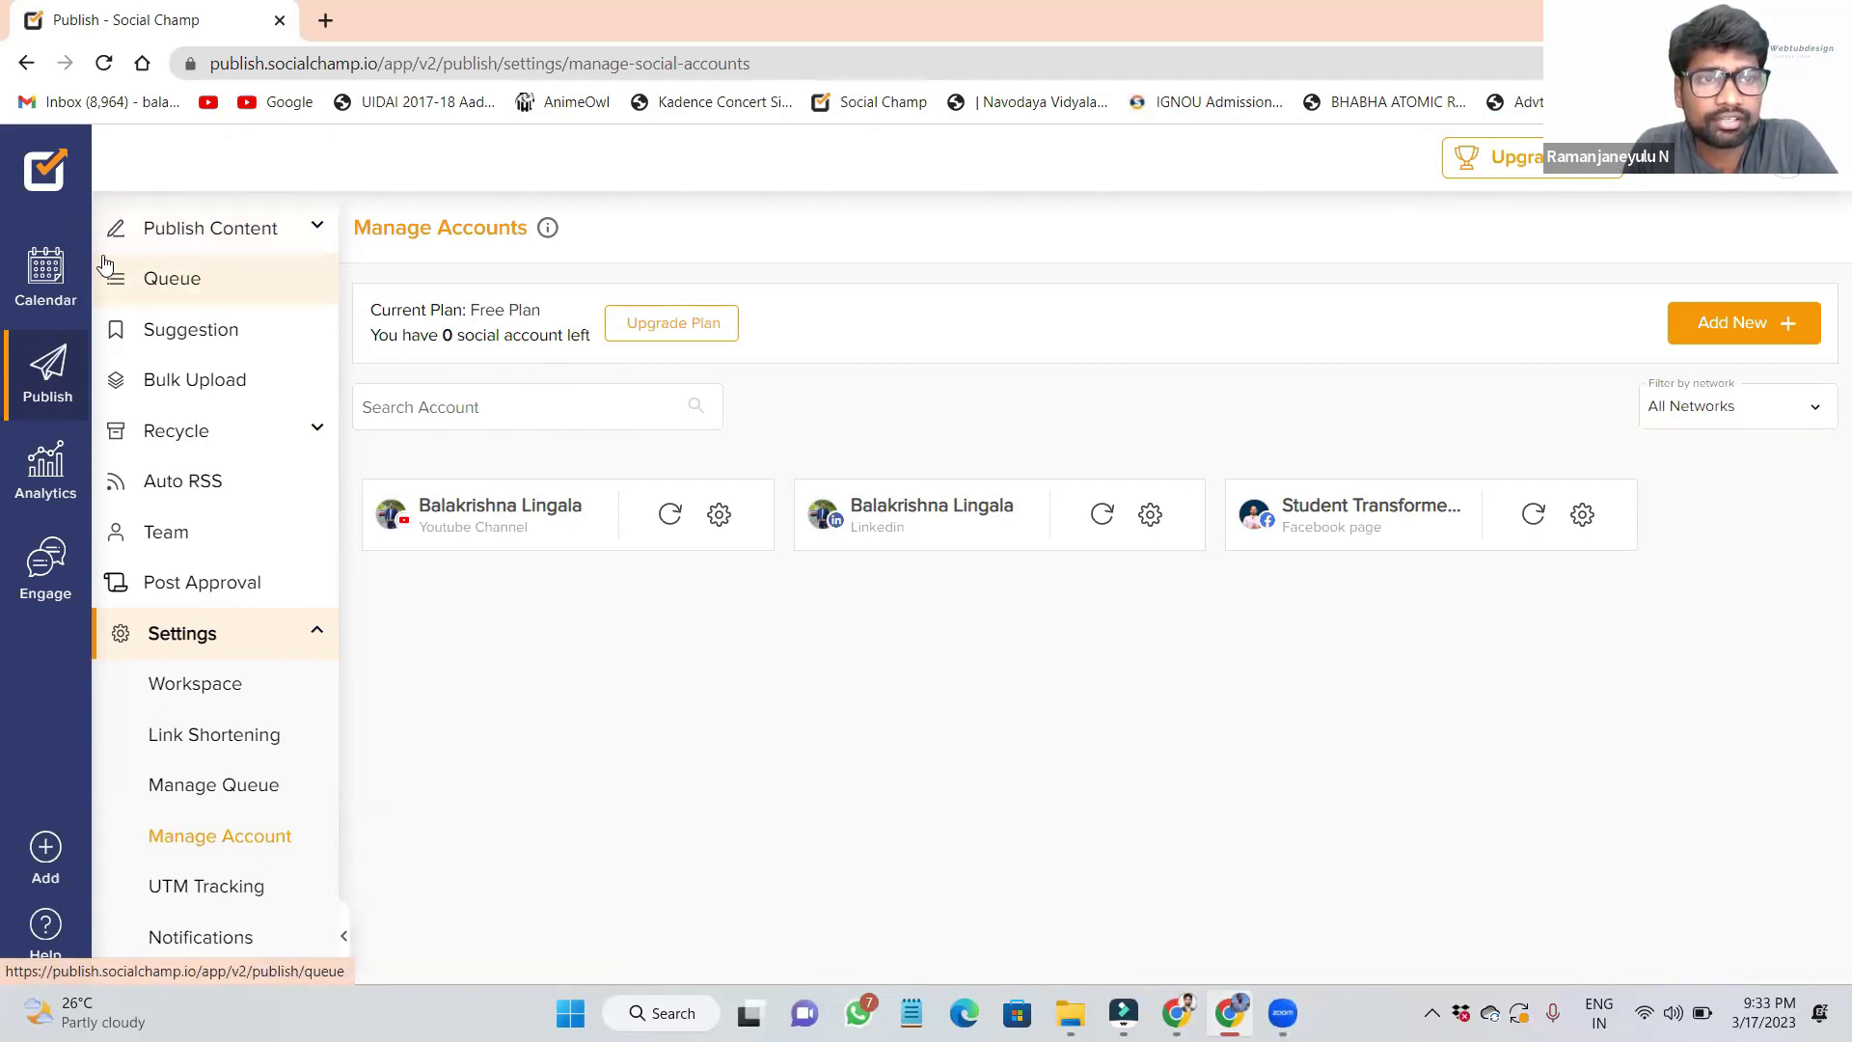
{"action": "left_click", "coordinate": [209, 289]}
{"action": "scroll", "coordinate": [541, 579], "scroll_direction": "down", "scroll_amount": 10}
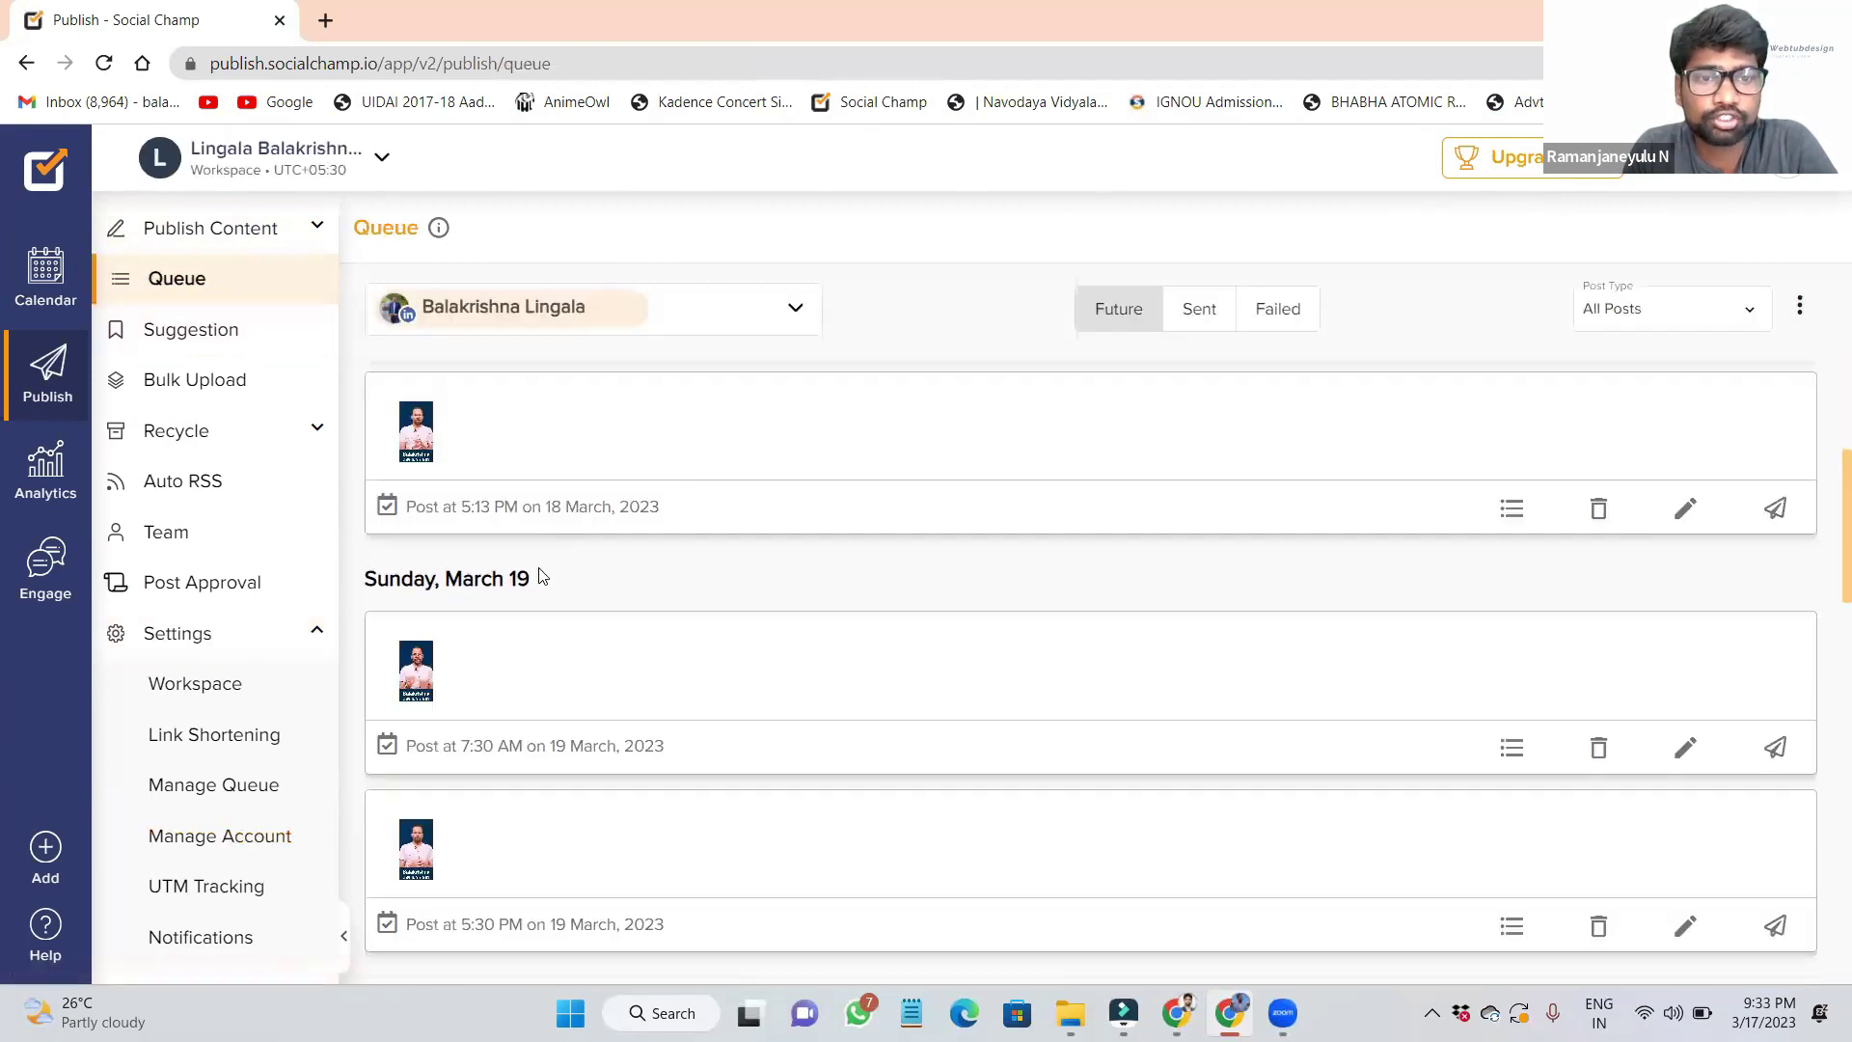
{"action": "scroll", "coordinate": [546, 613], "scroll_direction": "down", "scroll_amount": 3}
{"action": "scroll", "coordinate": [501, 501], "scroll_direction": "up", "scroll_amount": 10}
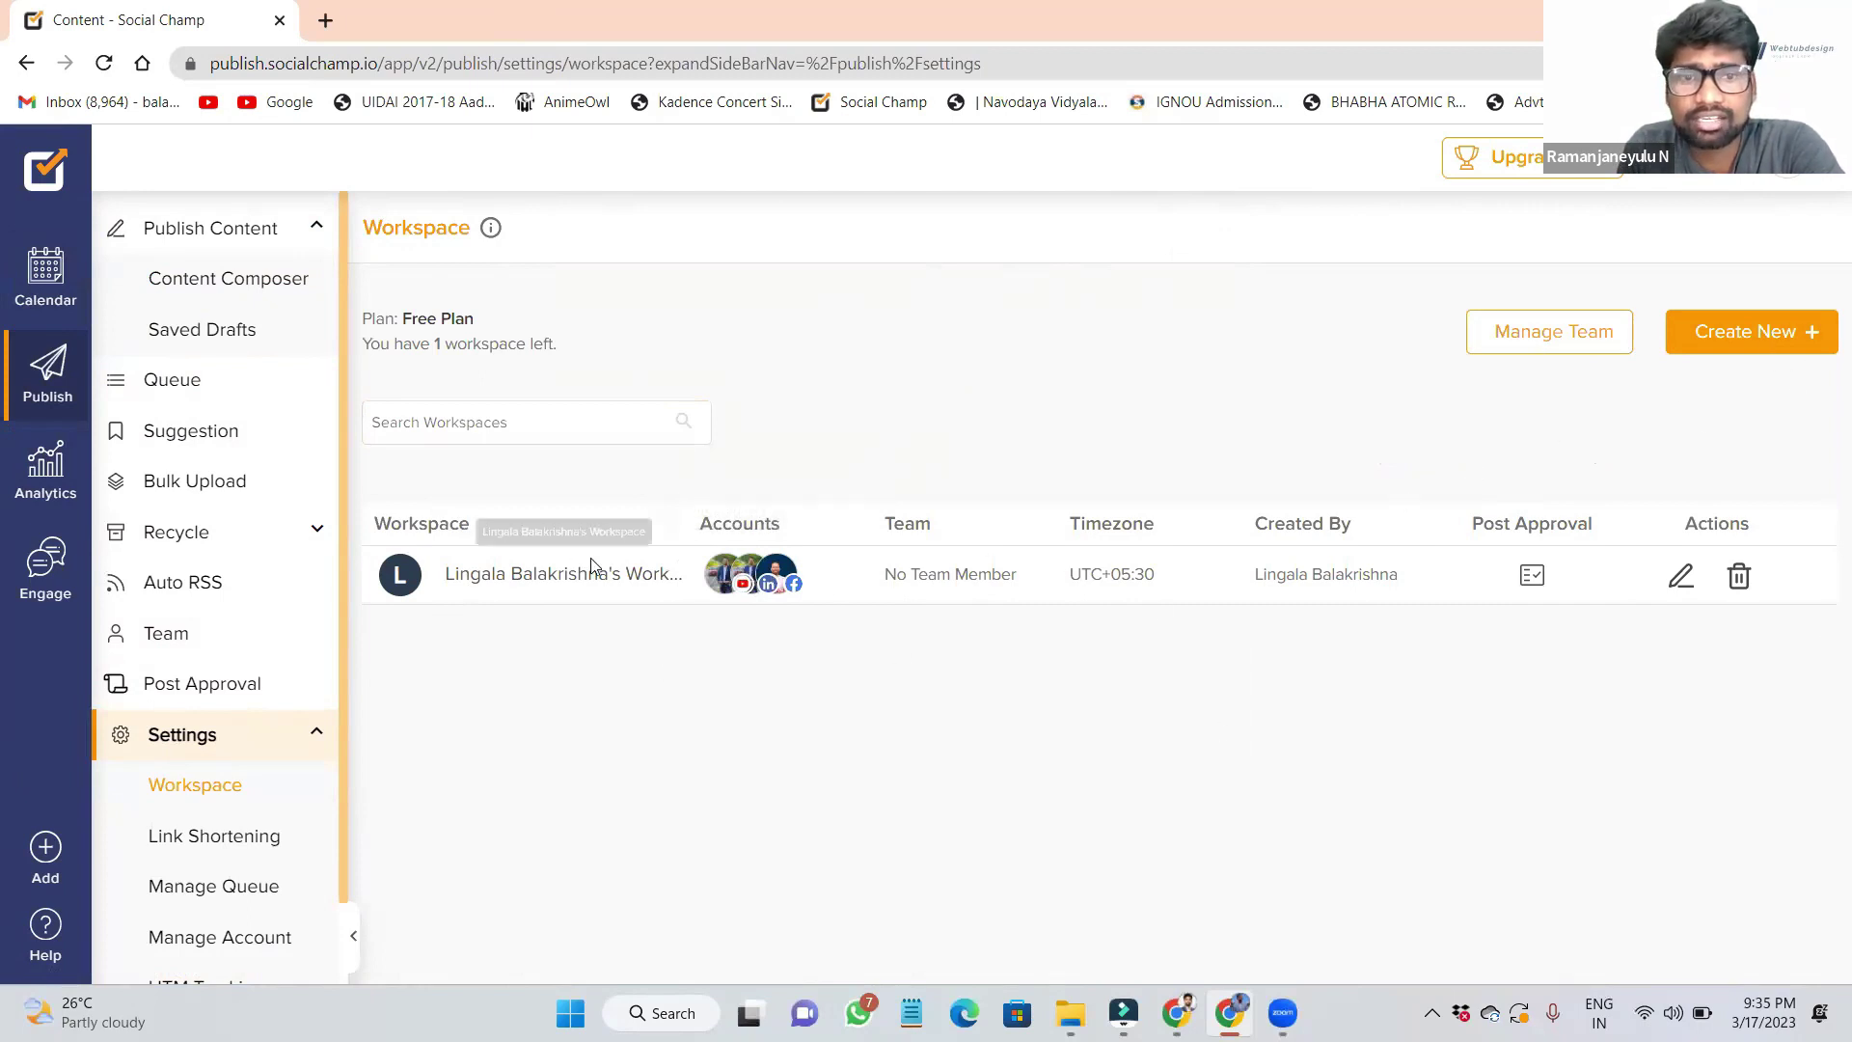
Step: Start an unnamed new workspace, then abandon it for Manage Accounts listing YouTube, LinkedIn and Facebook
{"action": "left_click", "coordinate": [1747, 334]}
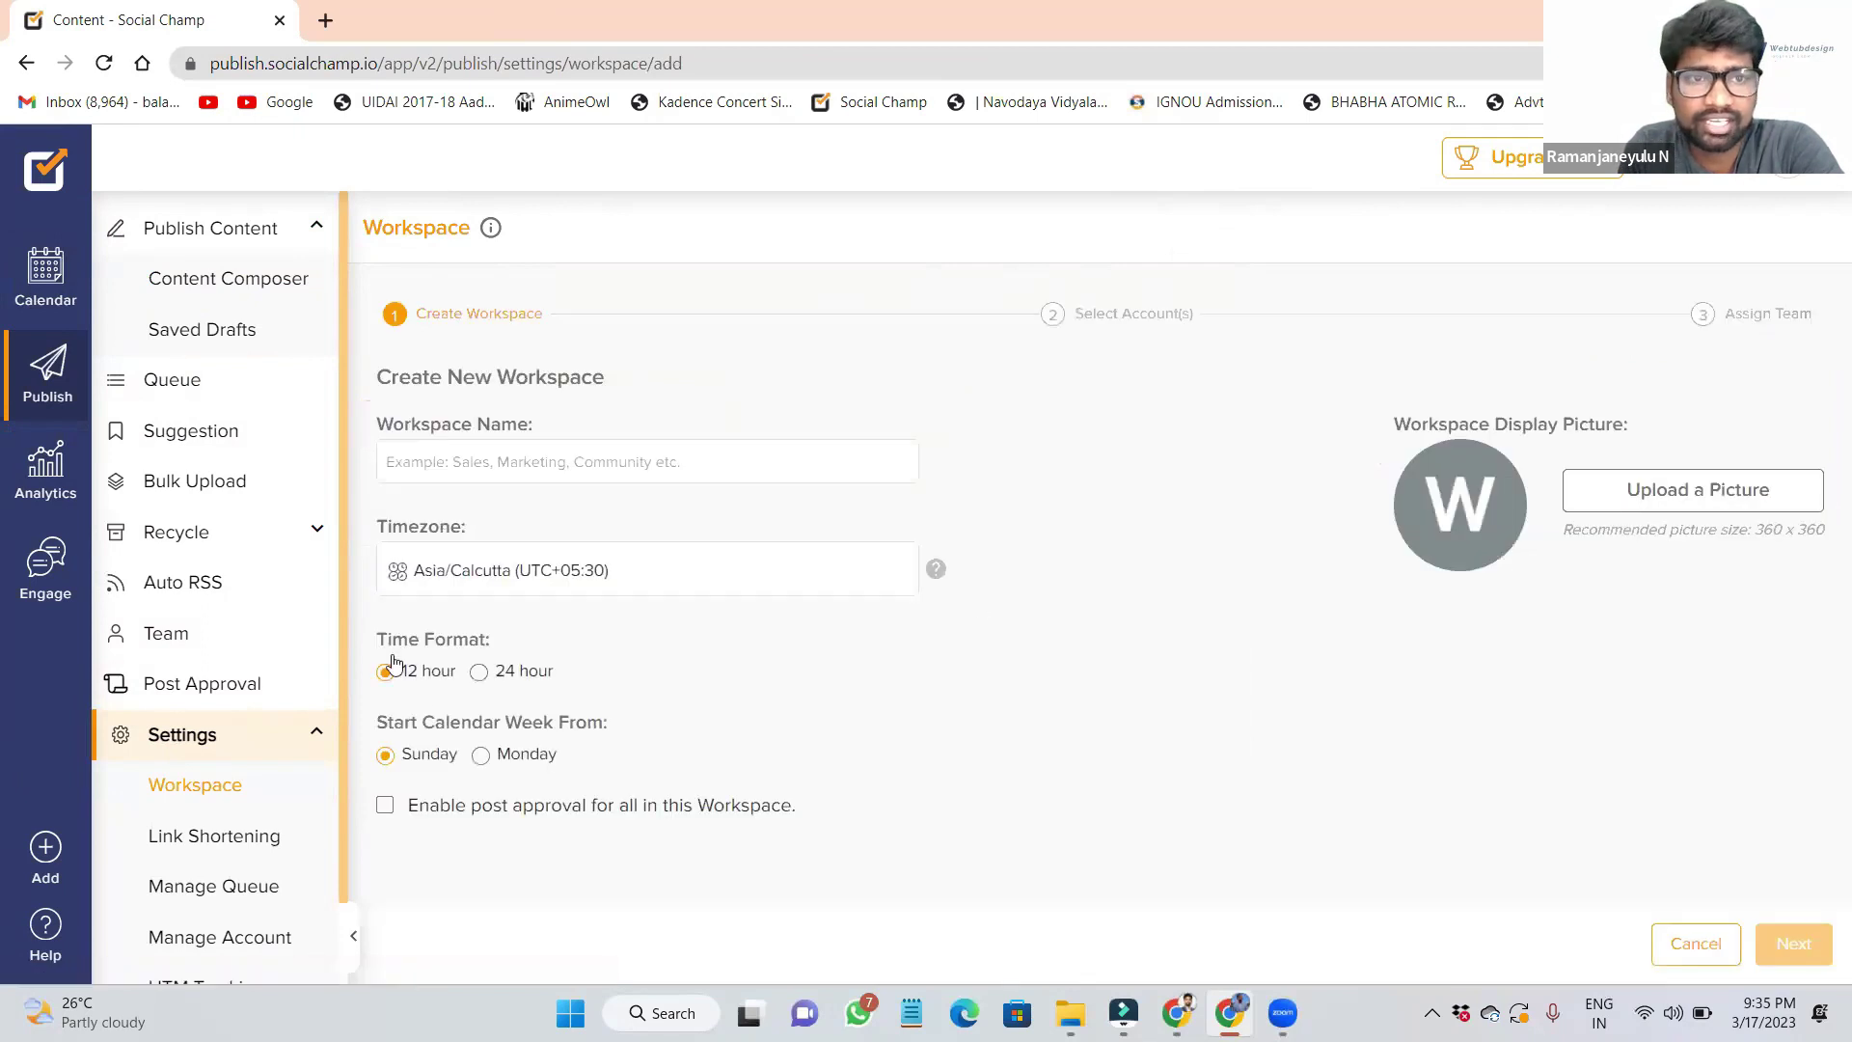
{"action": "left_click", "coordinate": [457, 460]}
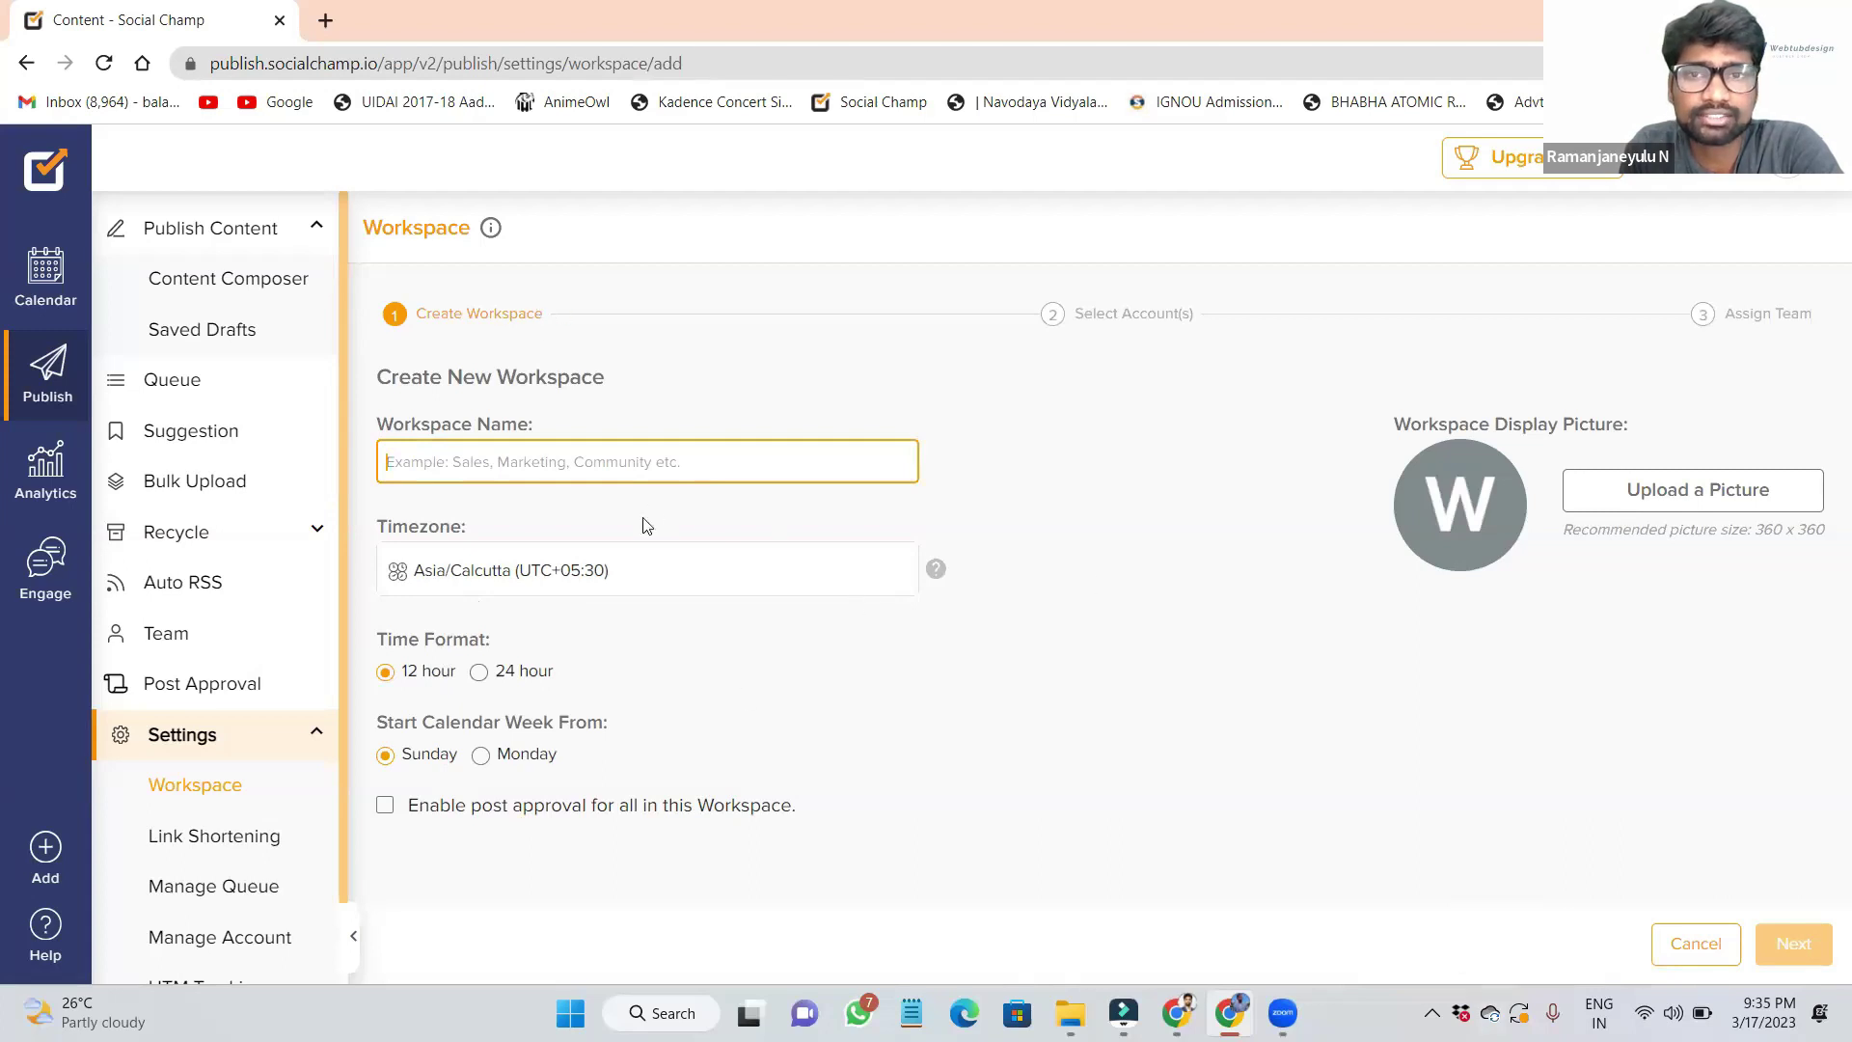
{"action": "left_click", "coordinate": [240, 250]}
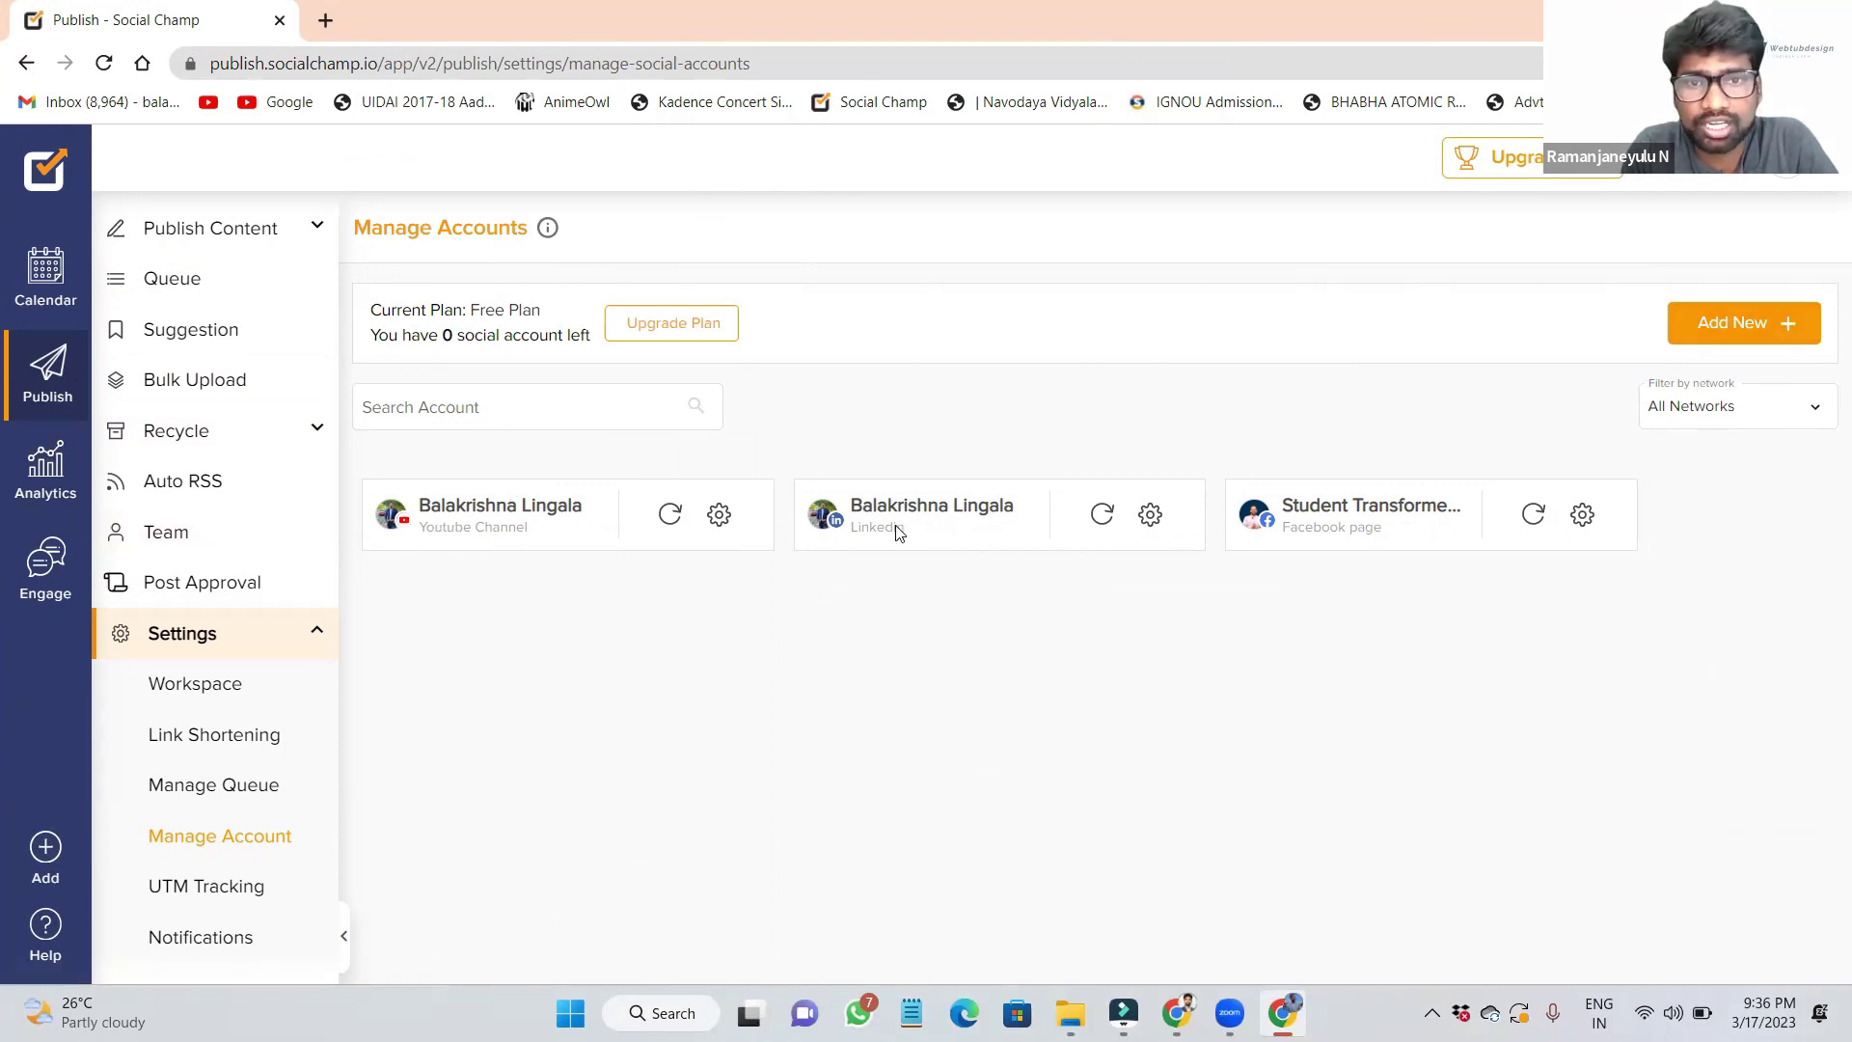
{"action": "left_click", "coordinate": [1747, 326]}
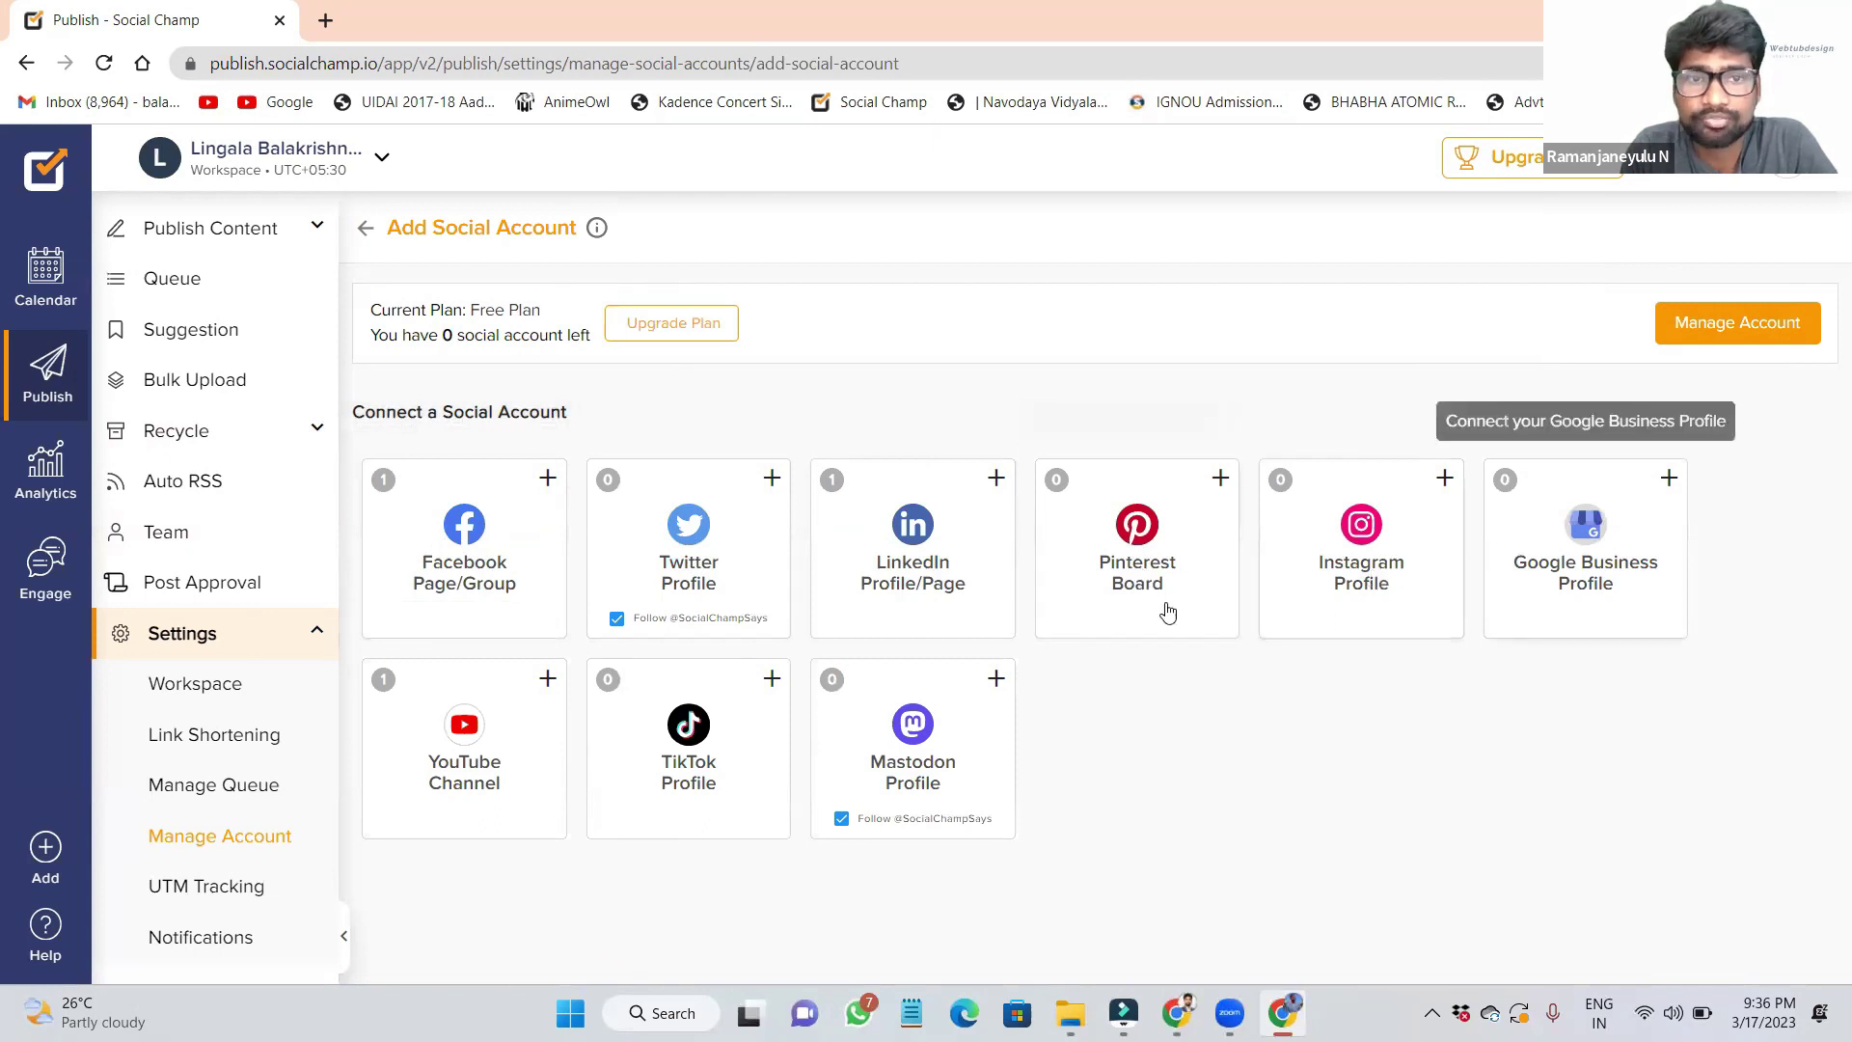
{"action": "left_click", "coordinate": [548, 480]}
{"action": "left_click", "coordinate": [369, 231]}
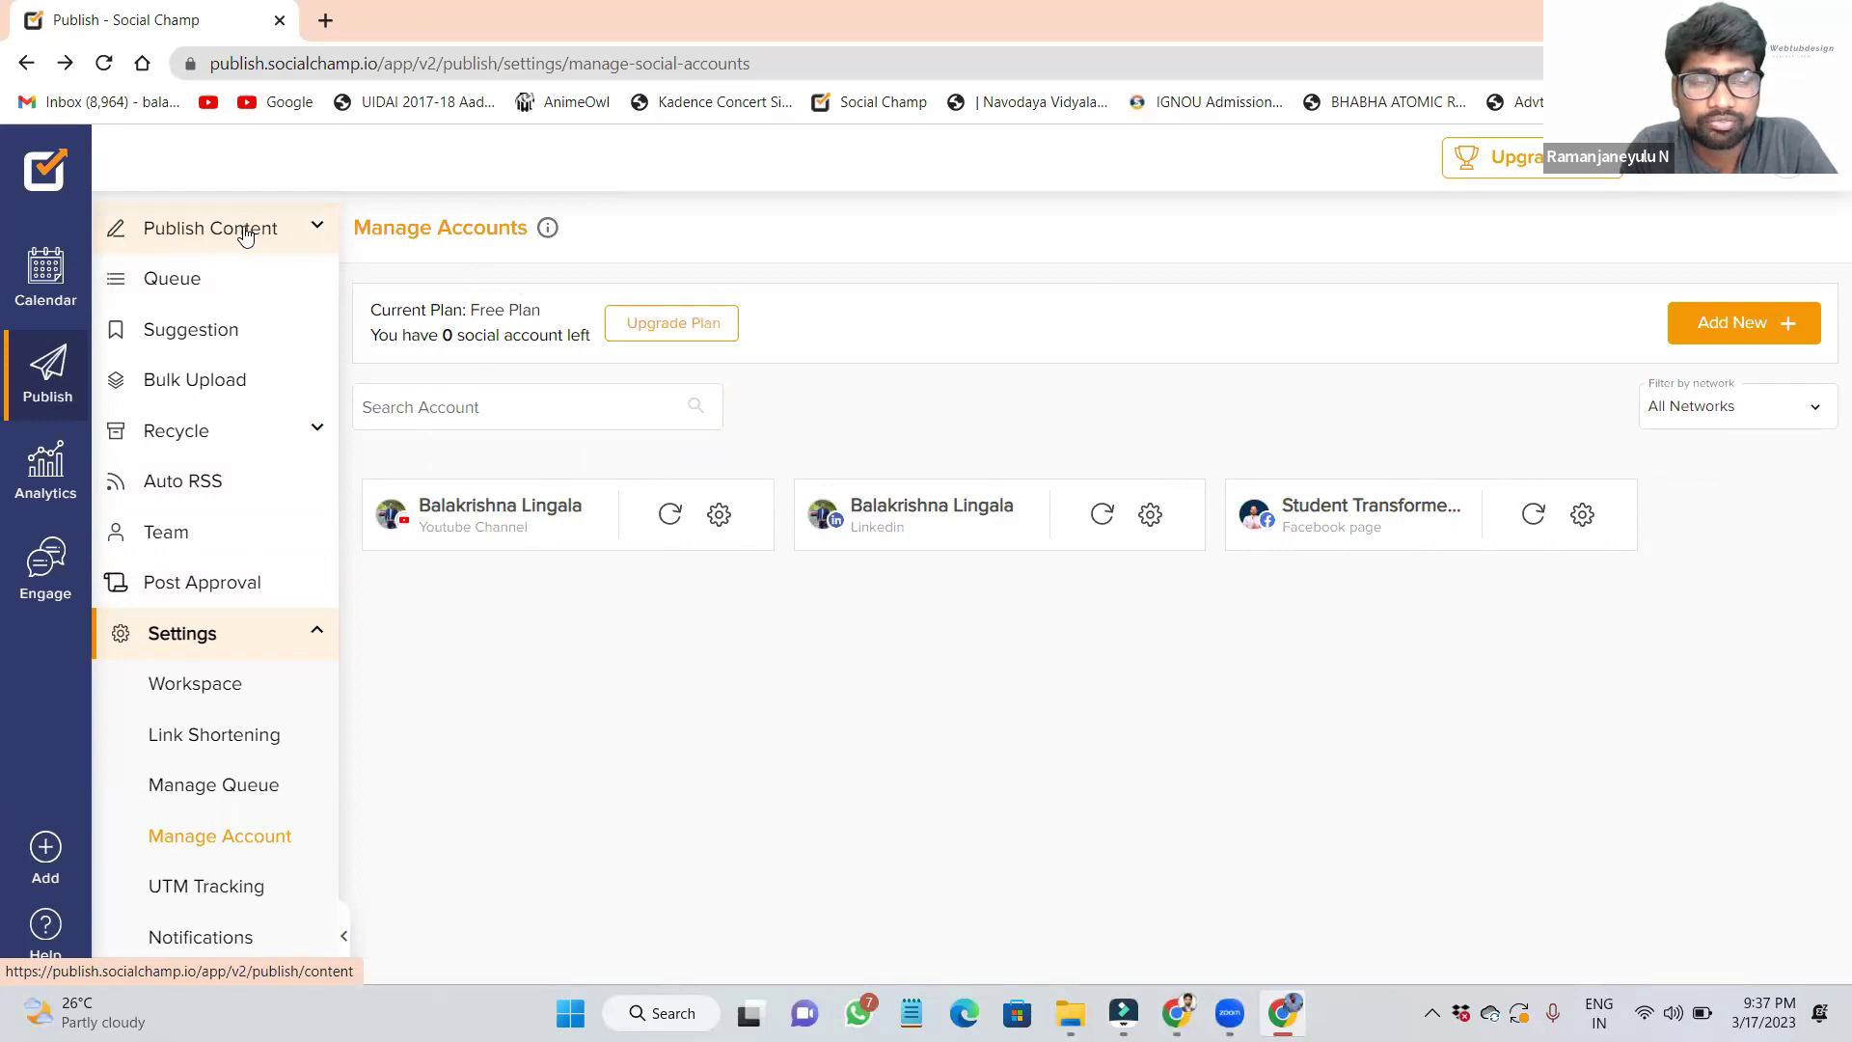
Step: Open the Content Composer and select YouTube, LinkedIn and Facebook as the post's publish targets
{"action": "left_click", "coordinate": [303, 227]}
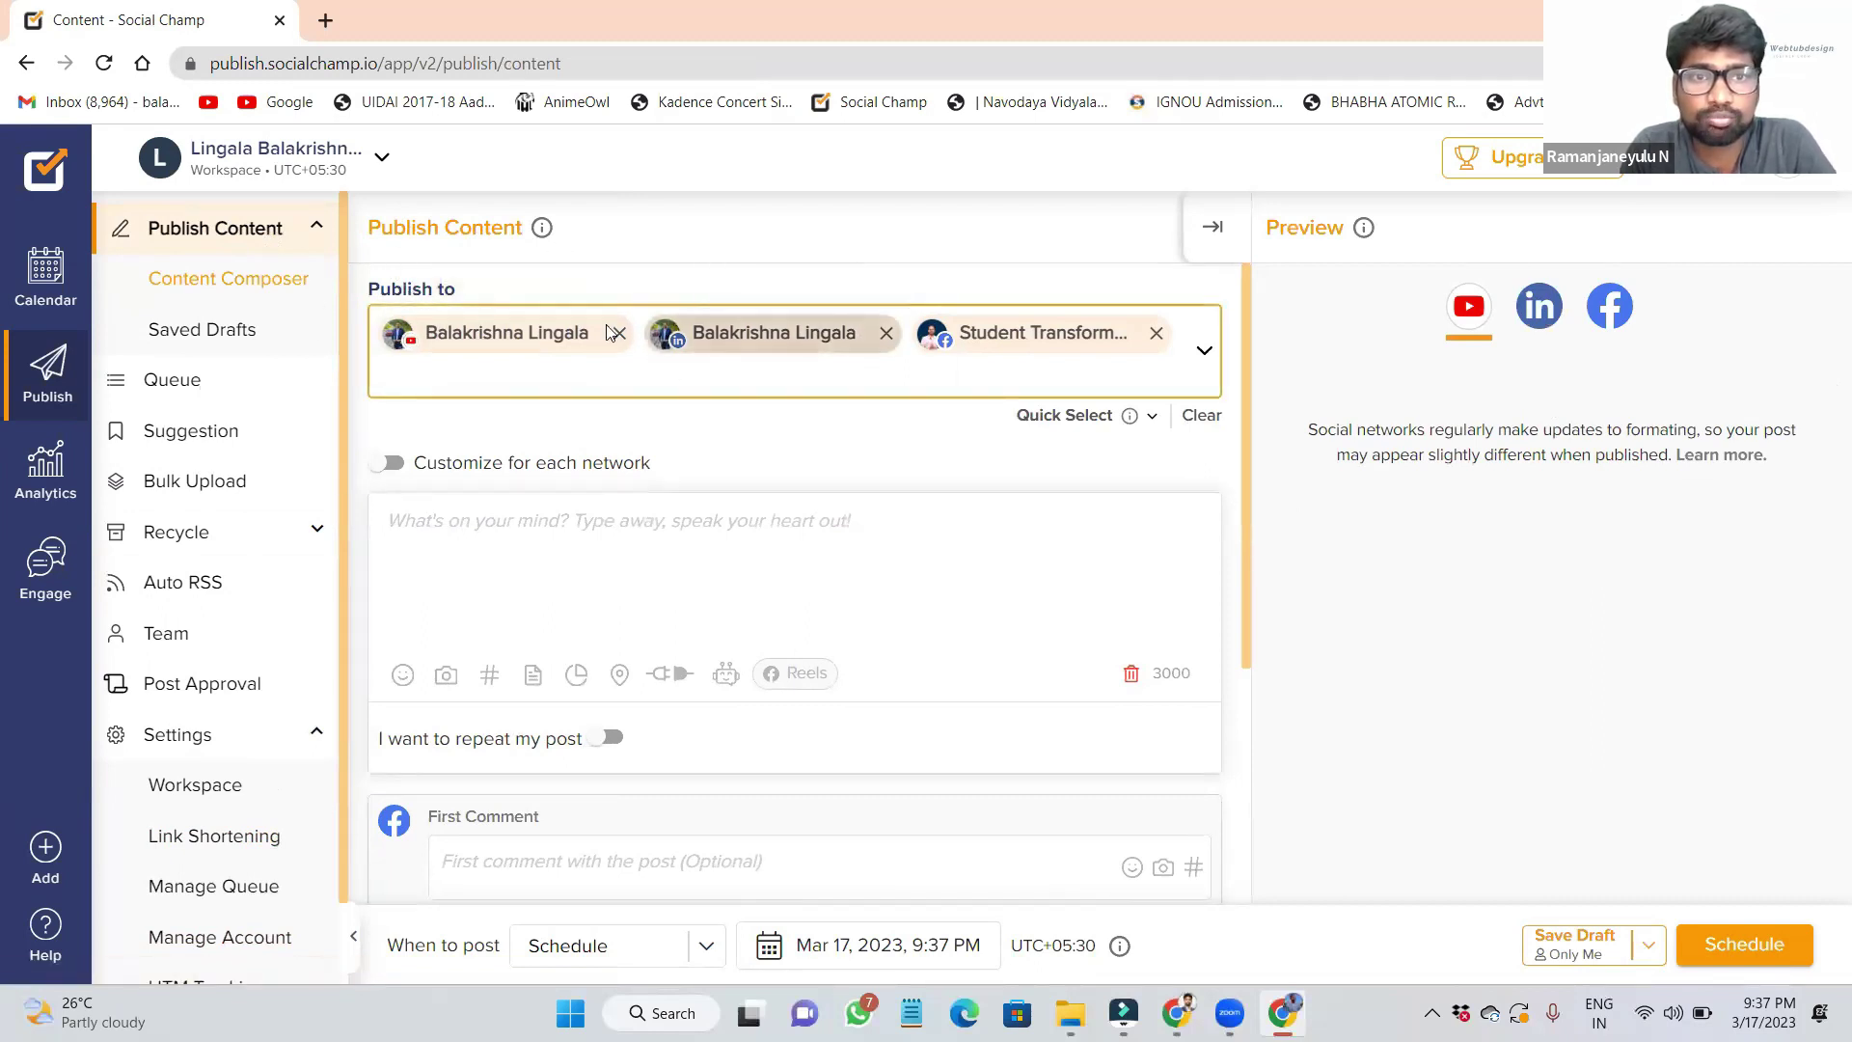
{"action": "left_click", "coordinate": [1156, 333]}
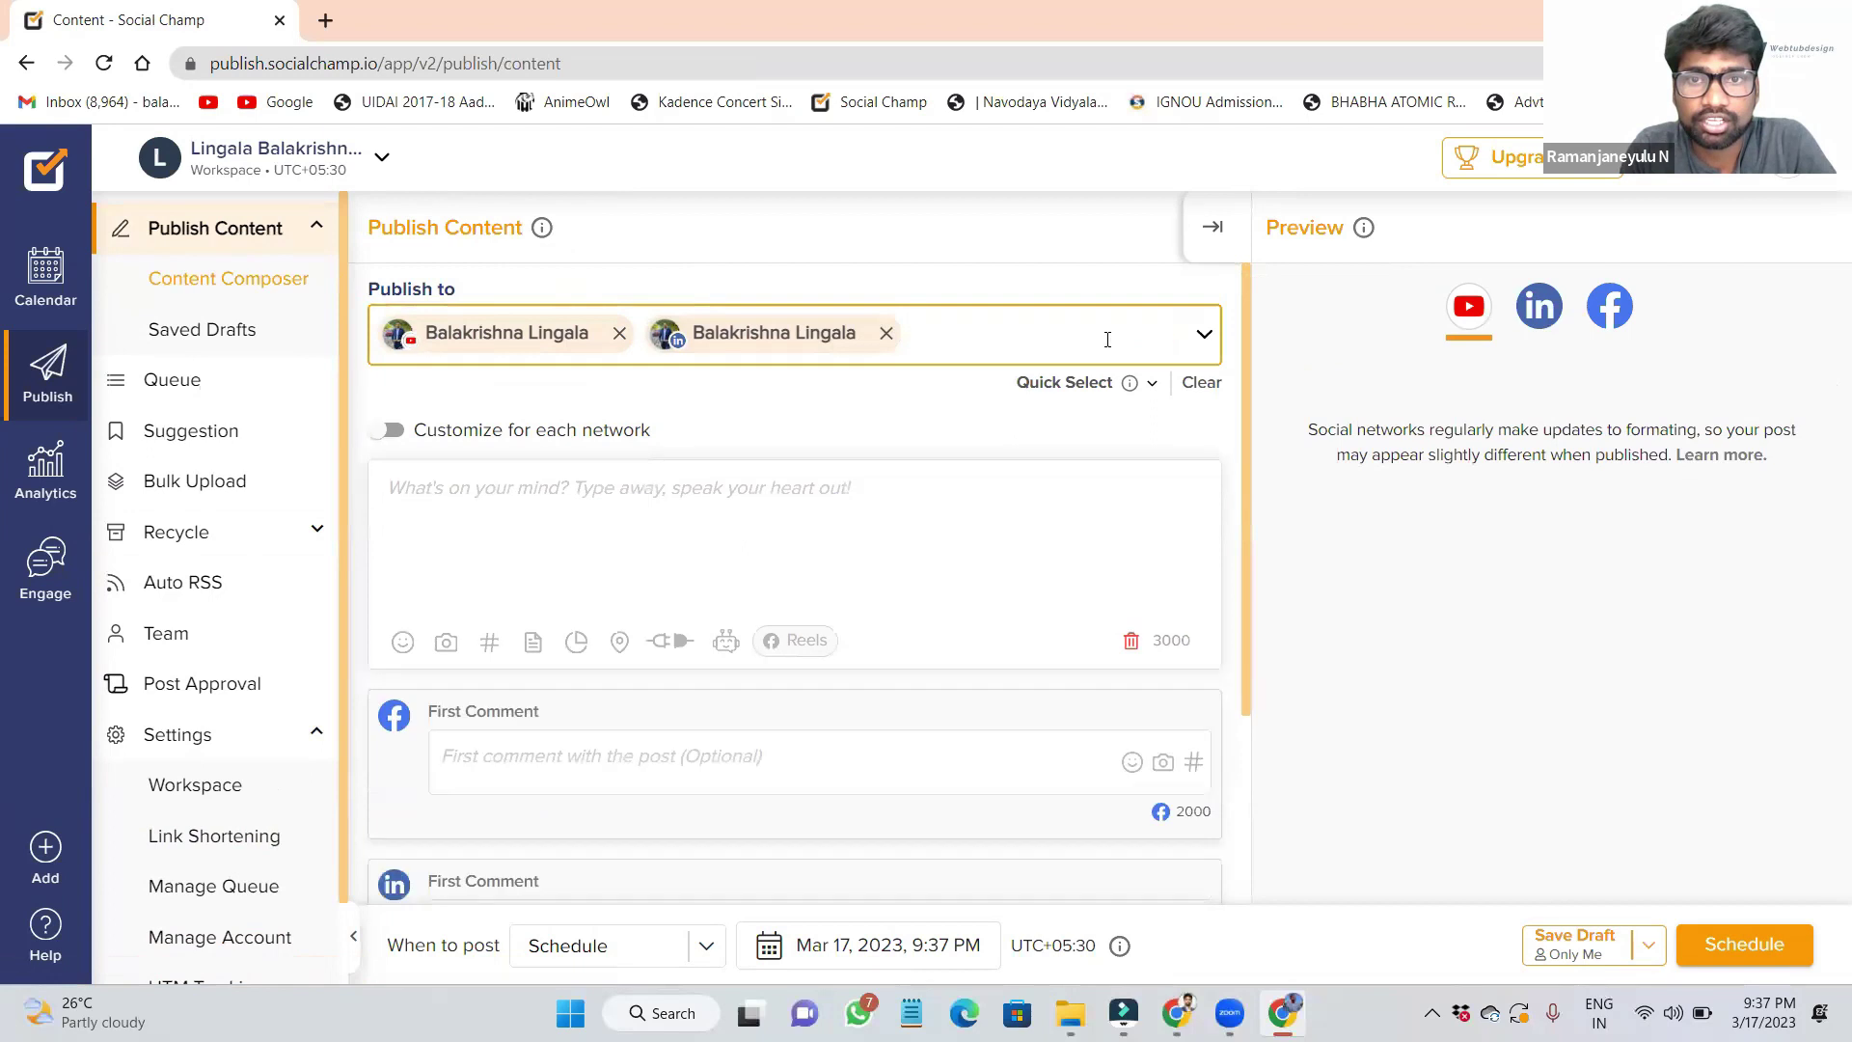
{"action": "left_click", "coordinate": [885, 333]}
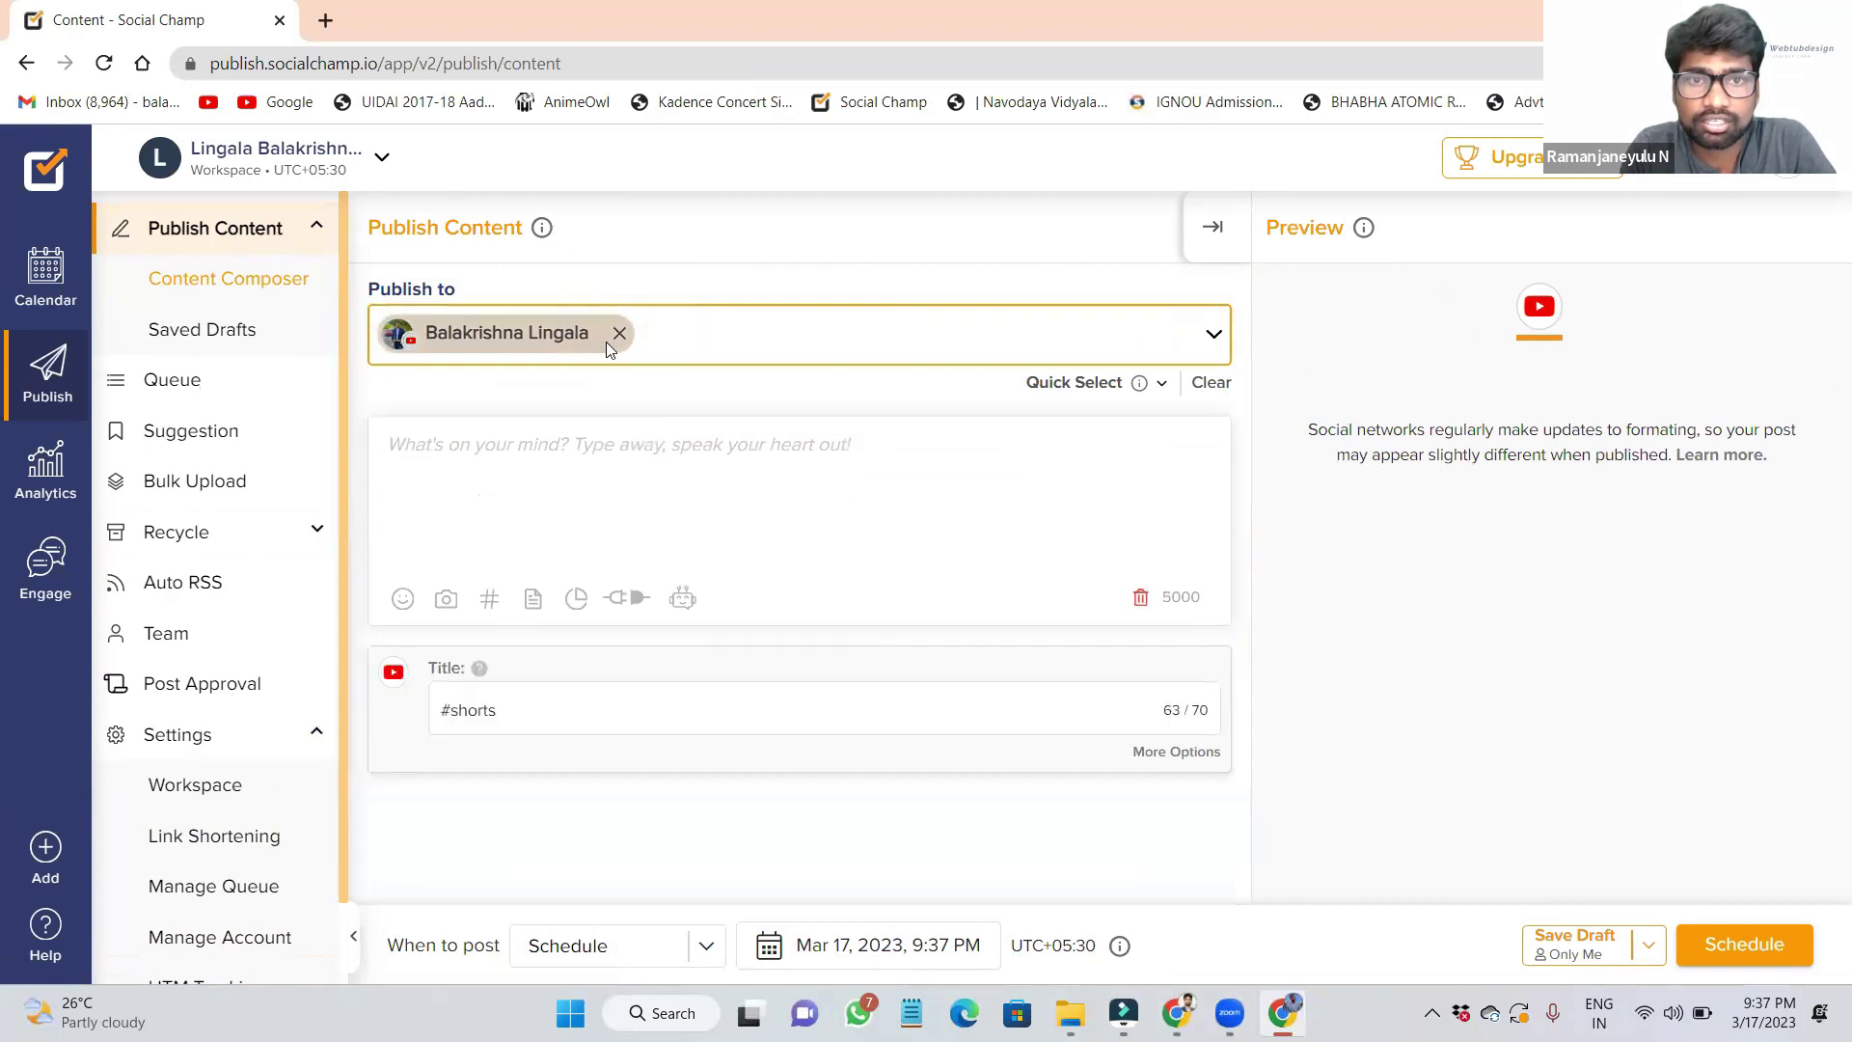
{"action": "left_click", "coordinate": [1208, 346]}
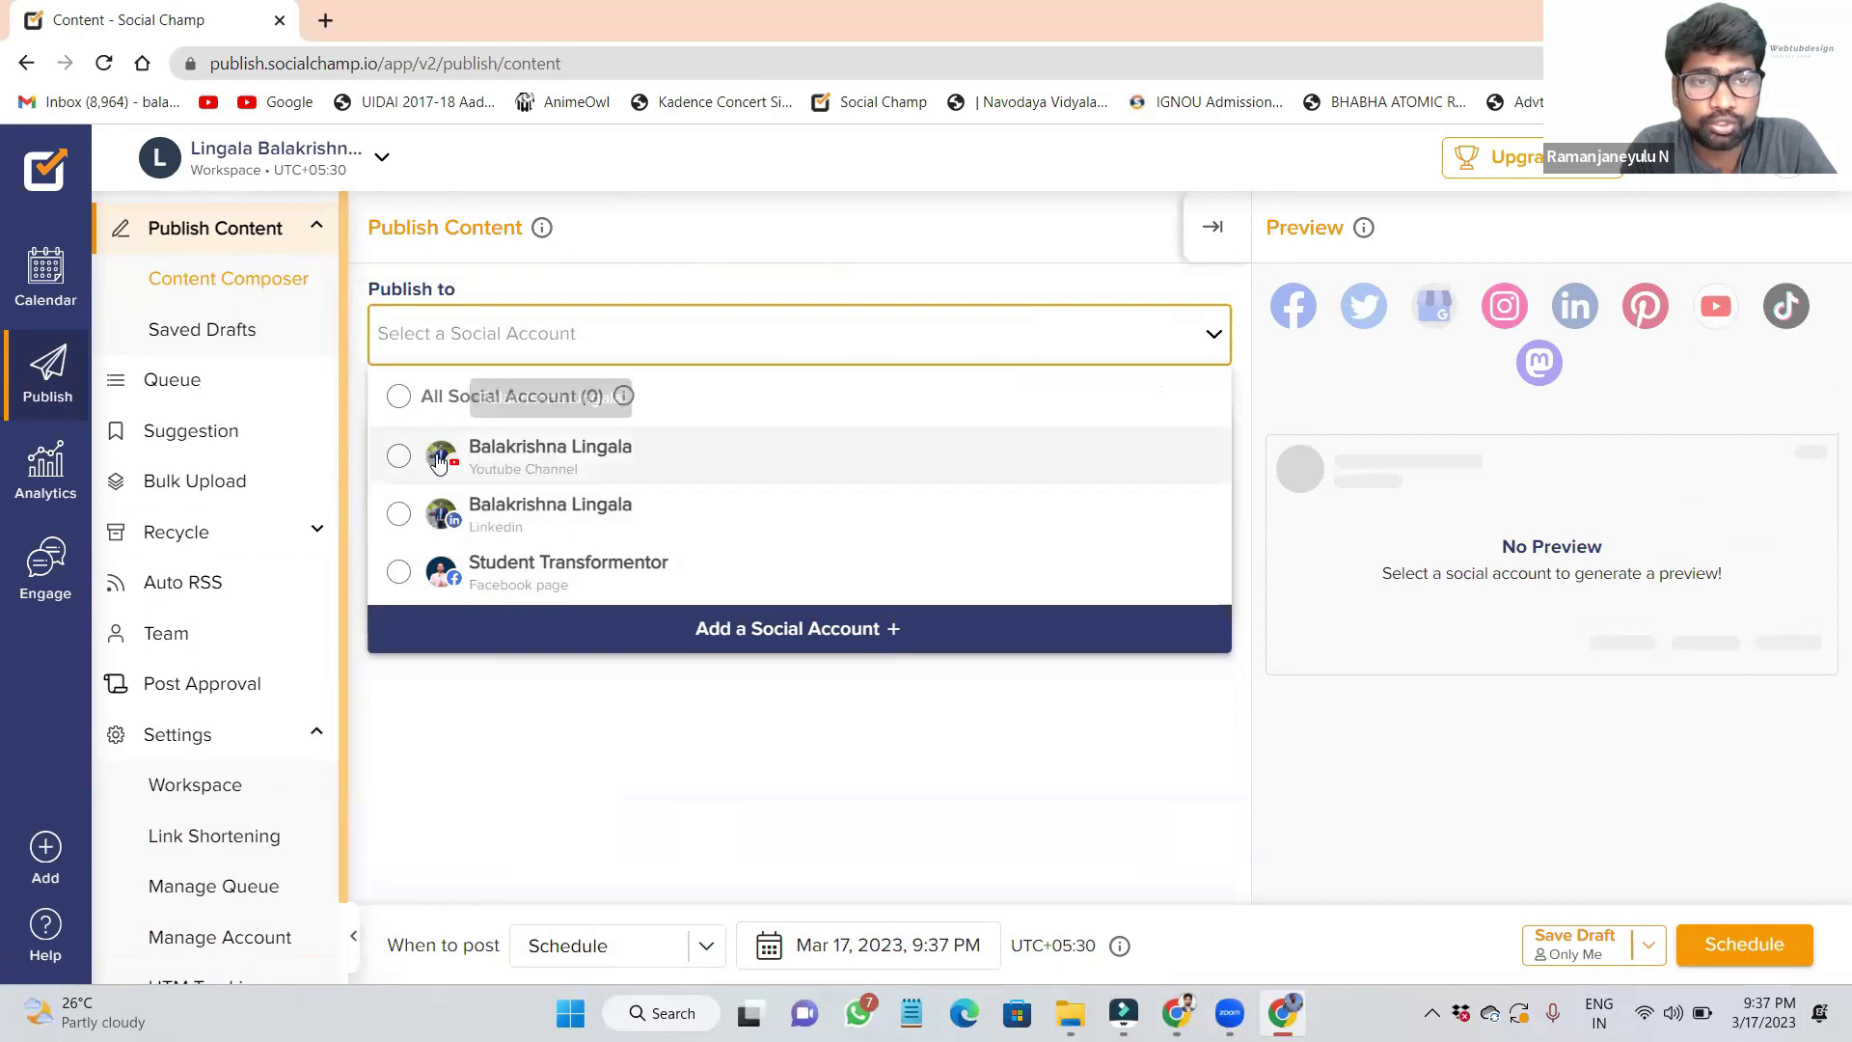
{"action": "left_click", "coordinate": [395, 458]}
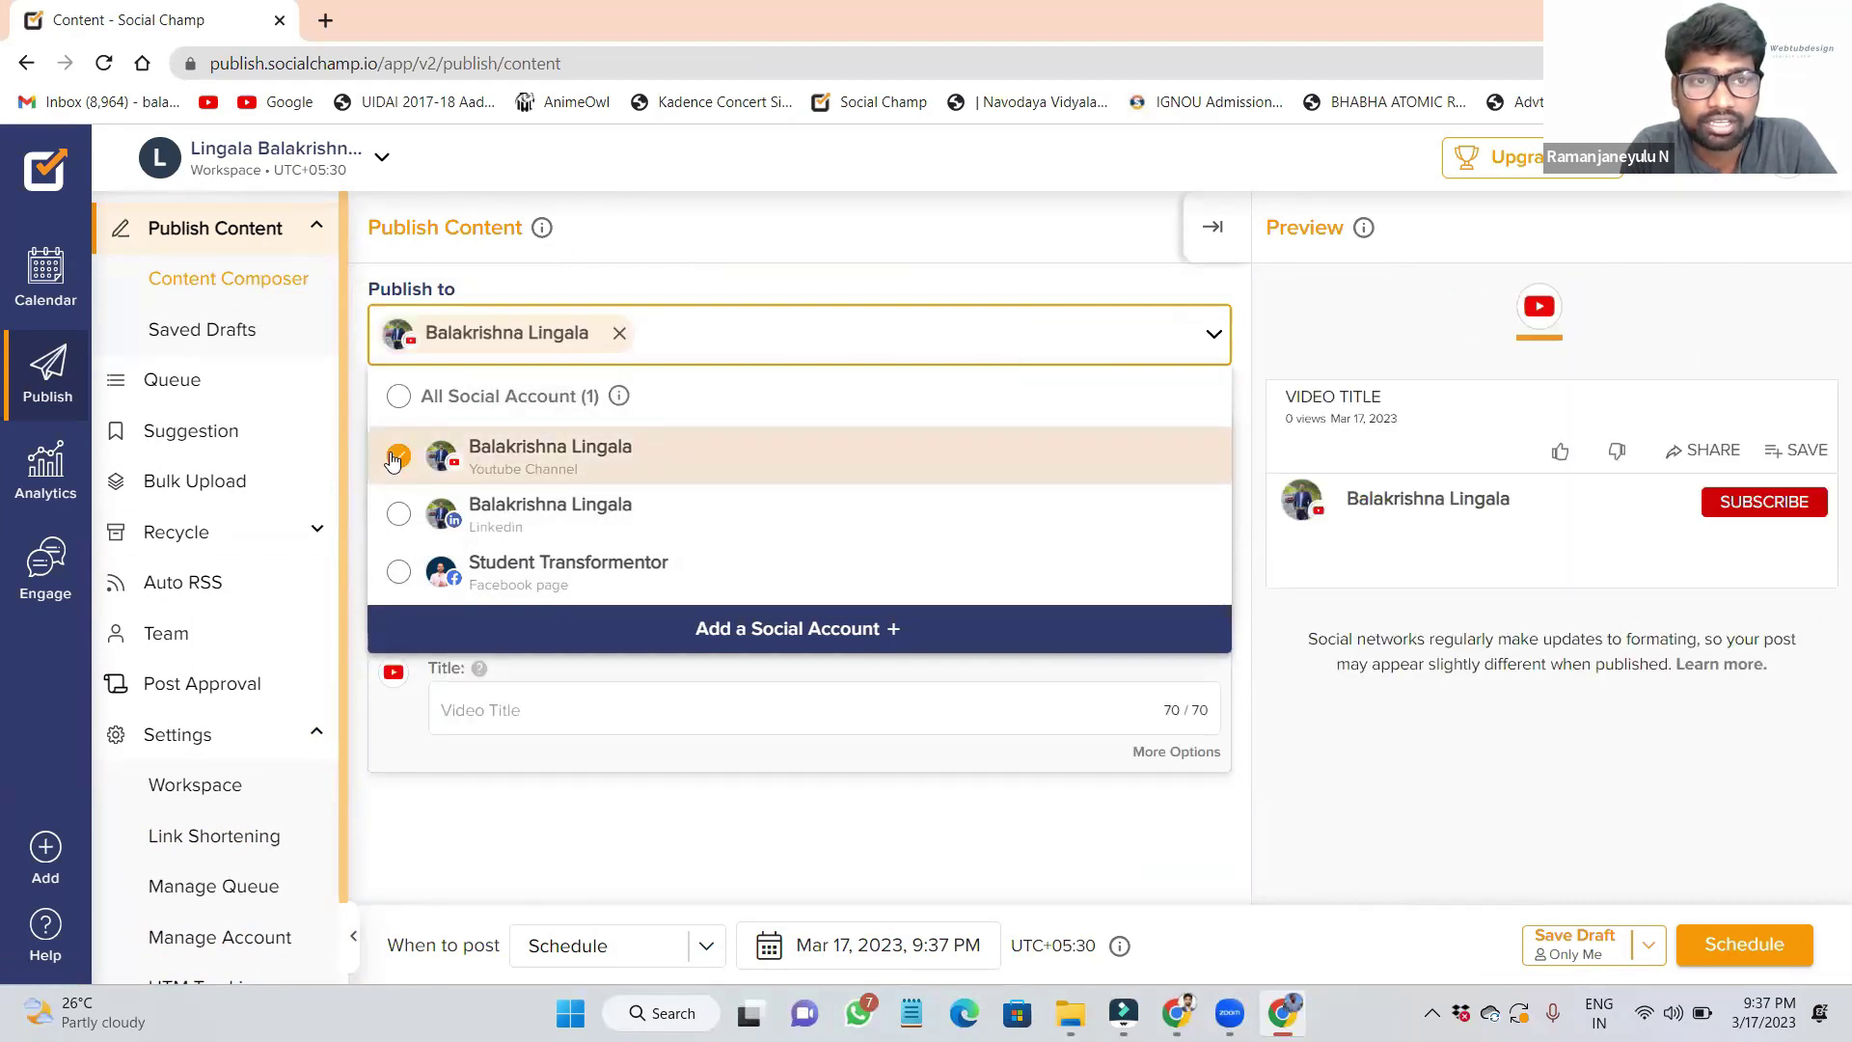
{"action": "left_click", "coordinate": [399, 513]}
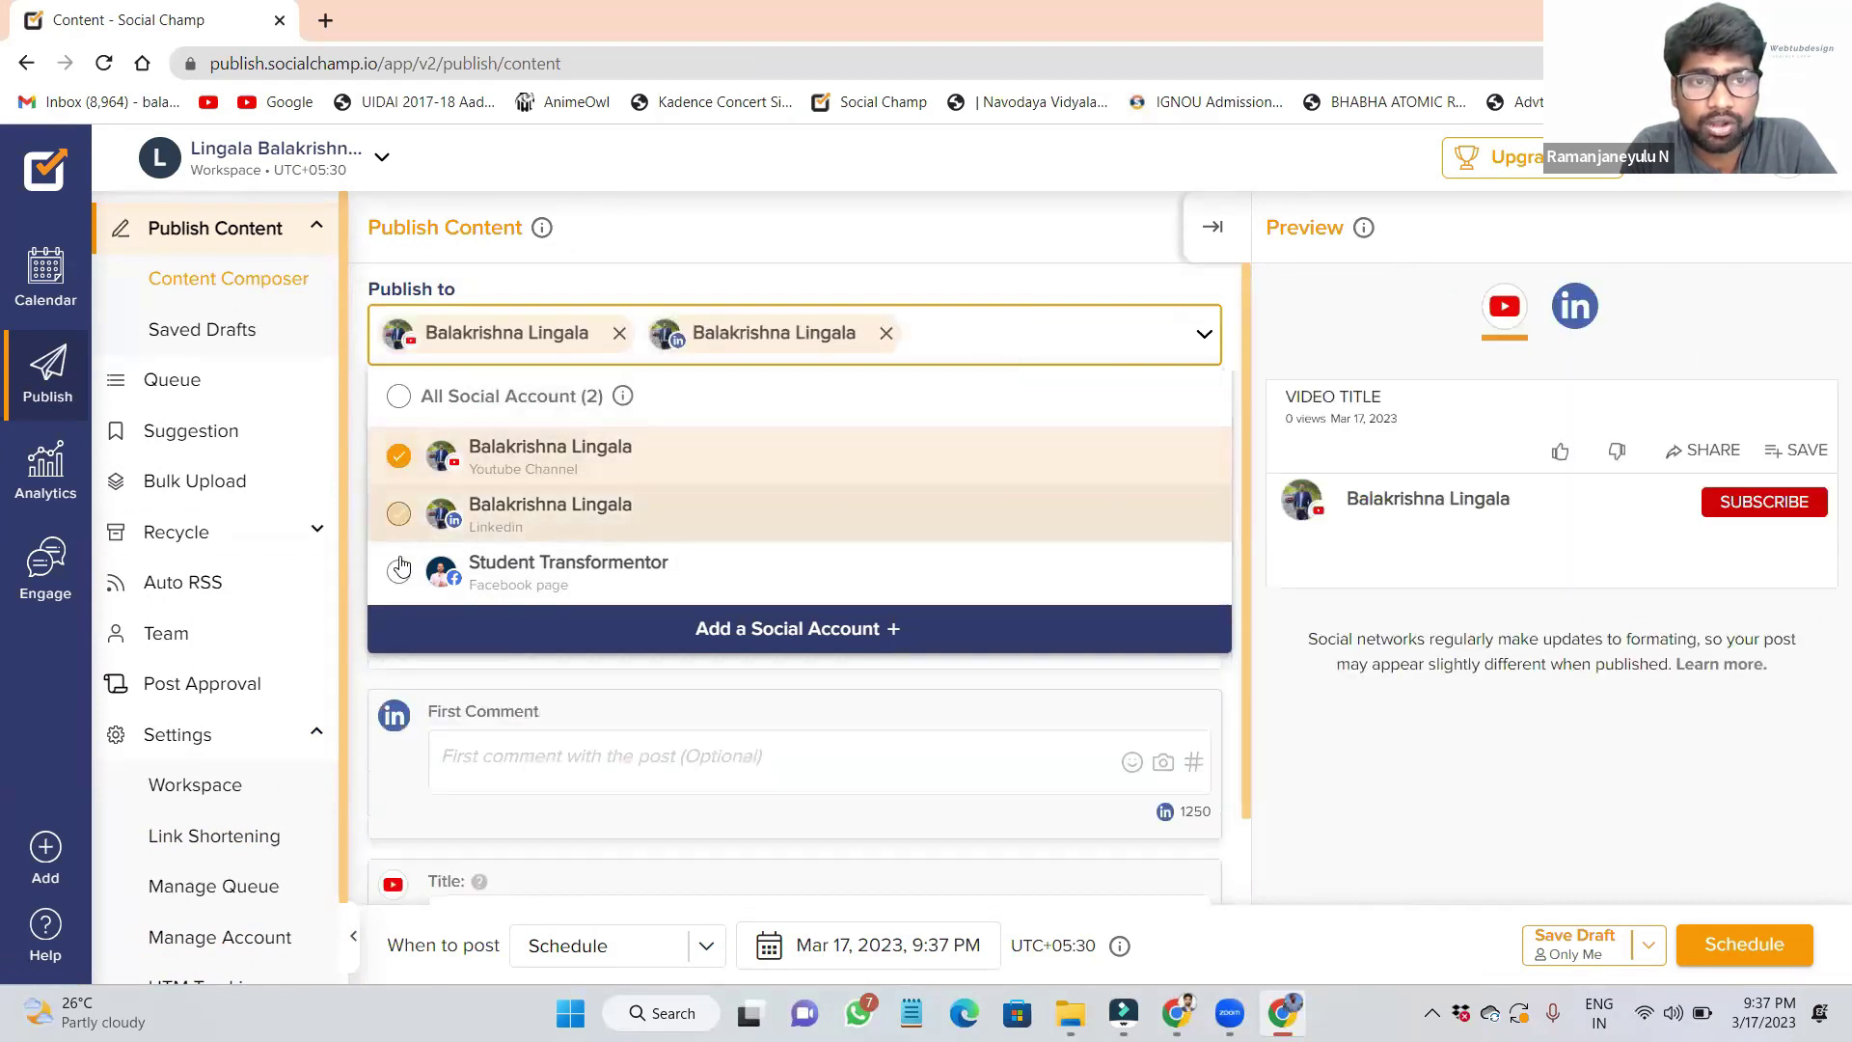
{"action": "left_click", "coordinate": [397, 395]}
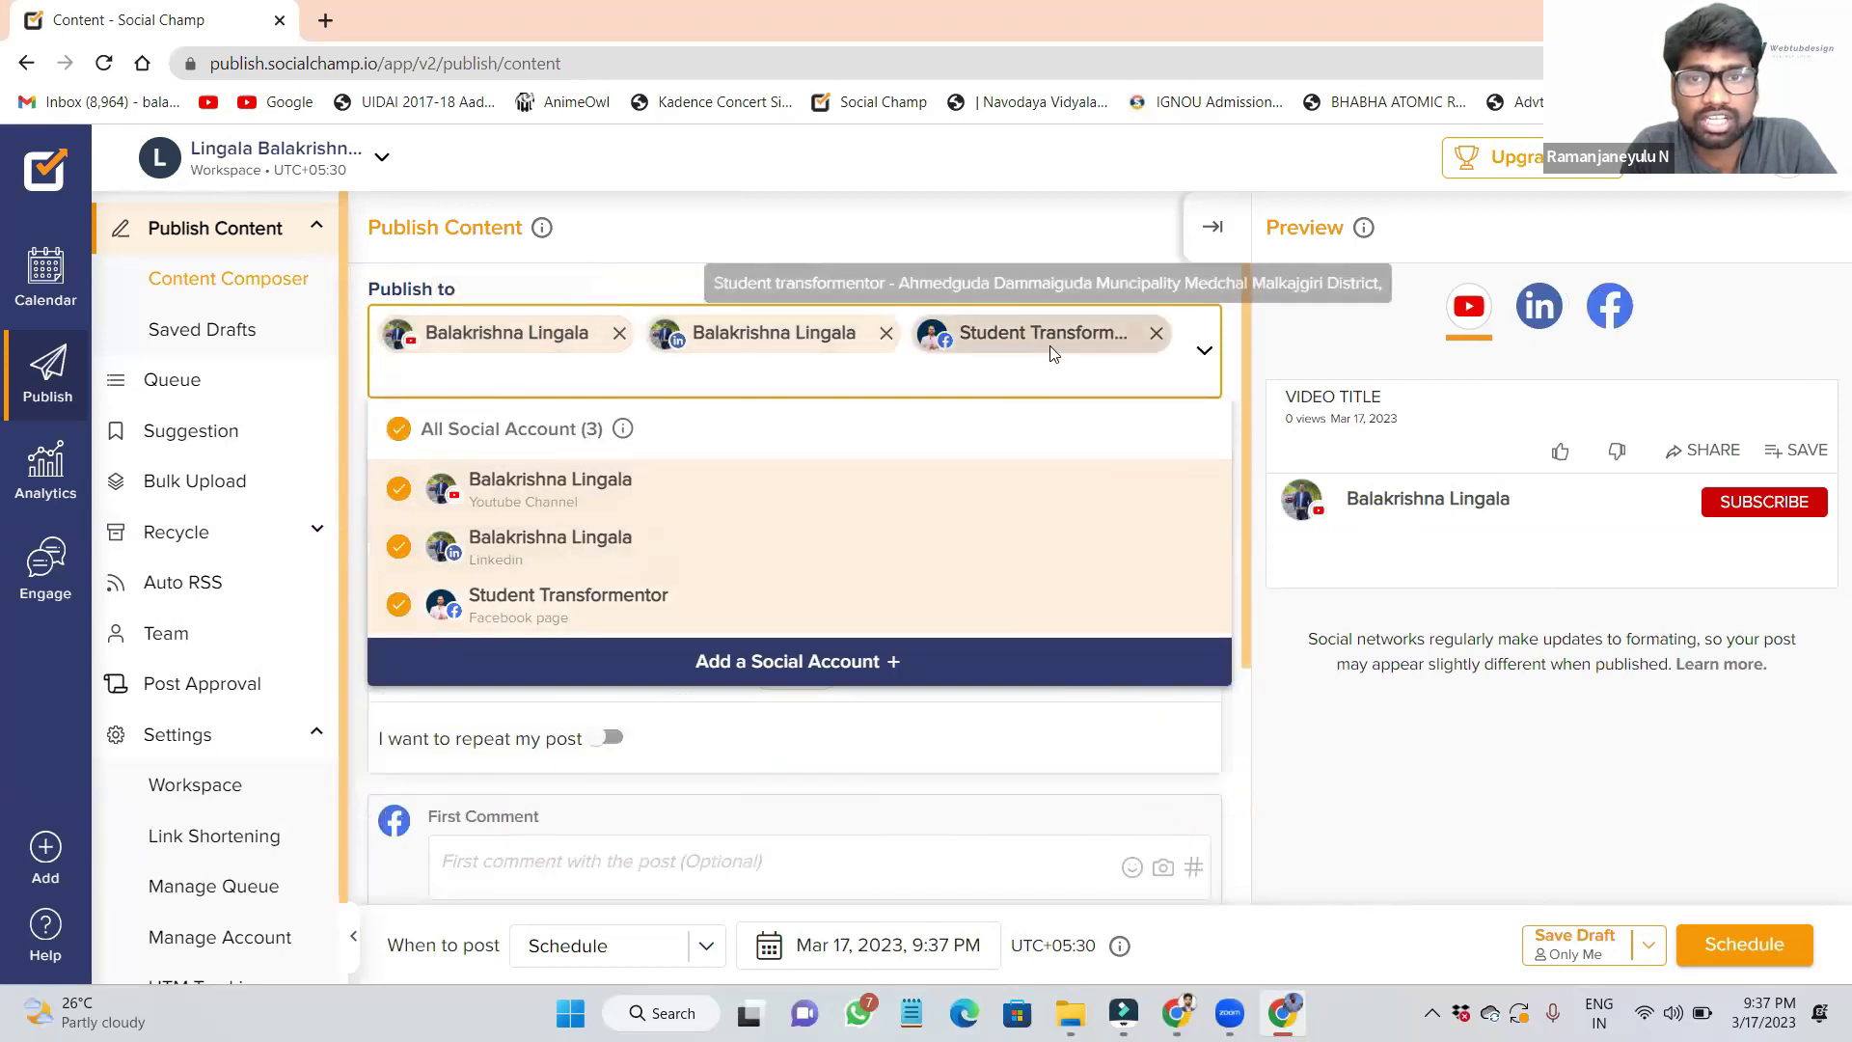
{"action": "left_click", "coordinate": [1211, 359]}
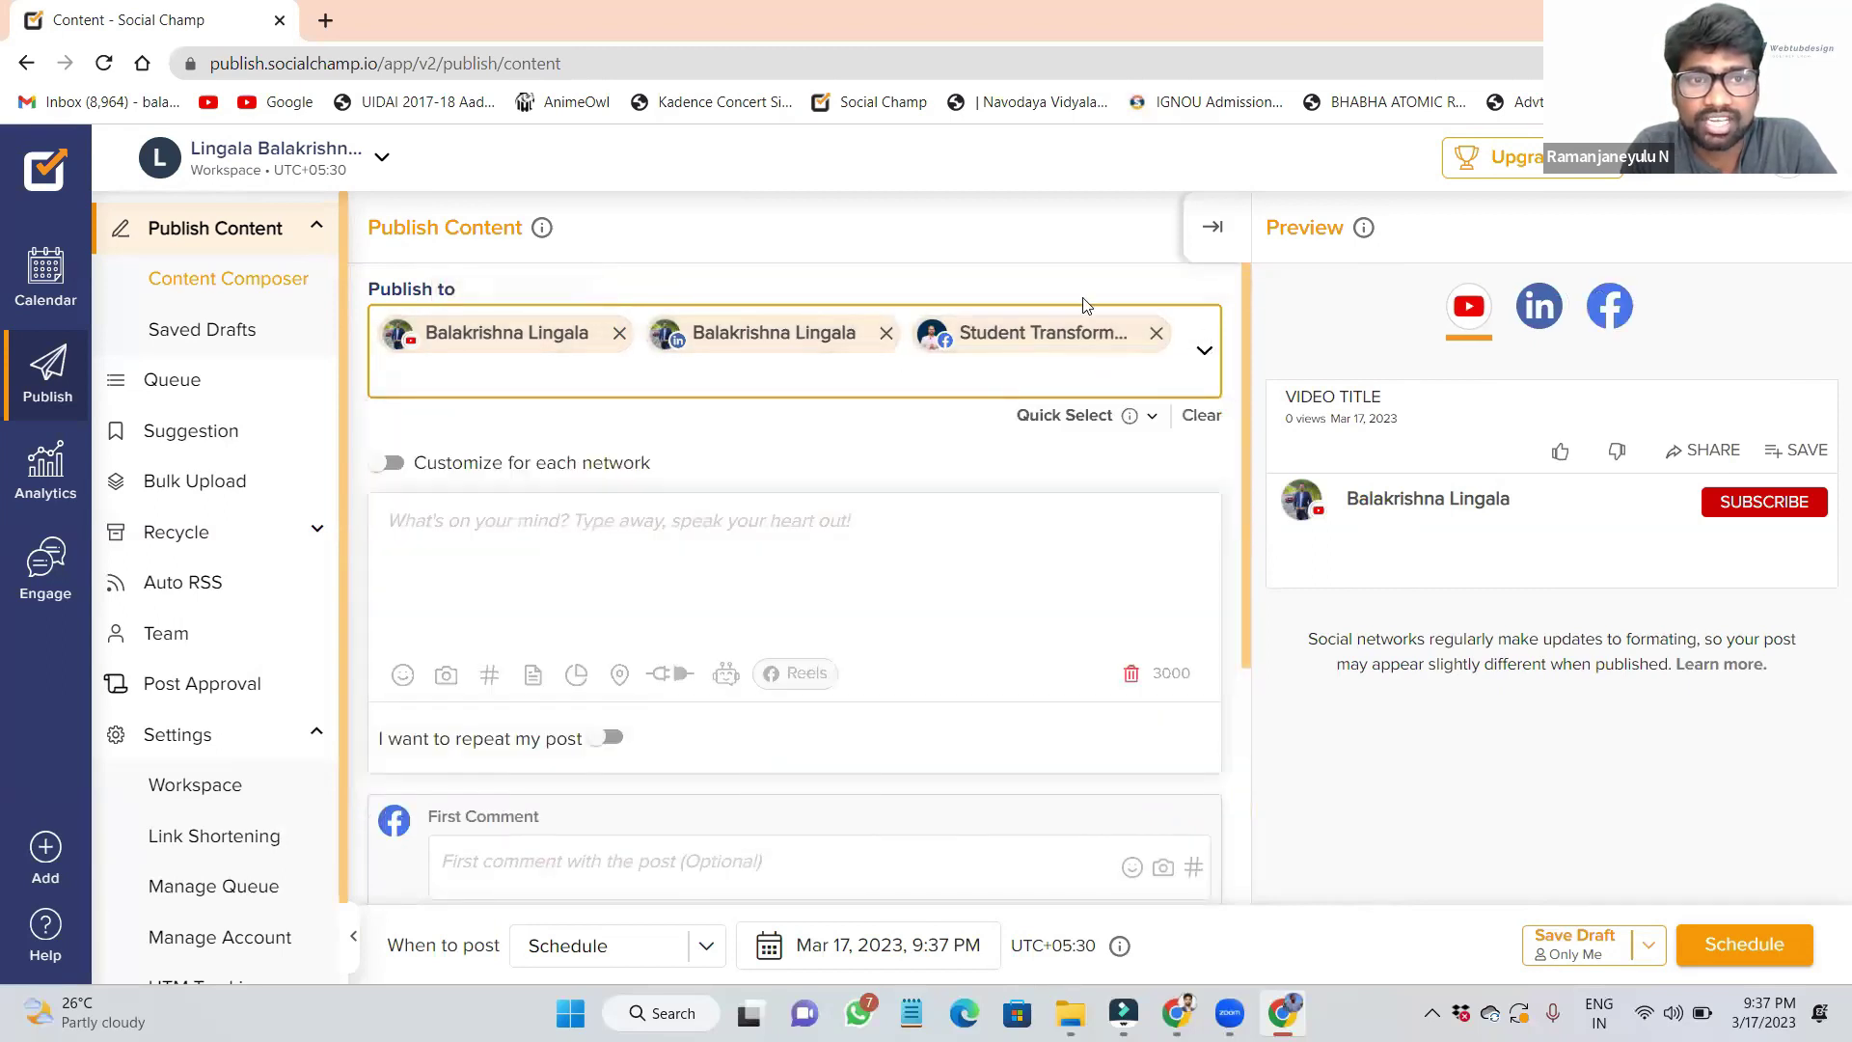
Step: Enter 'passion to my student' as the post text
{"action": "left_click", "coordinate": [596, 515]}
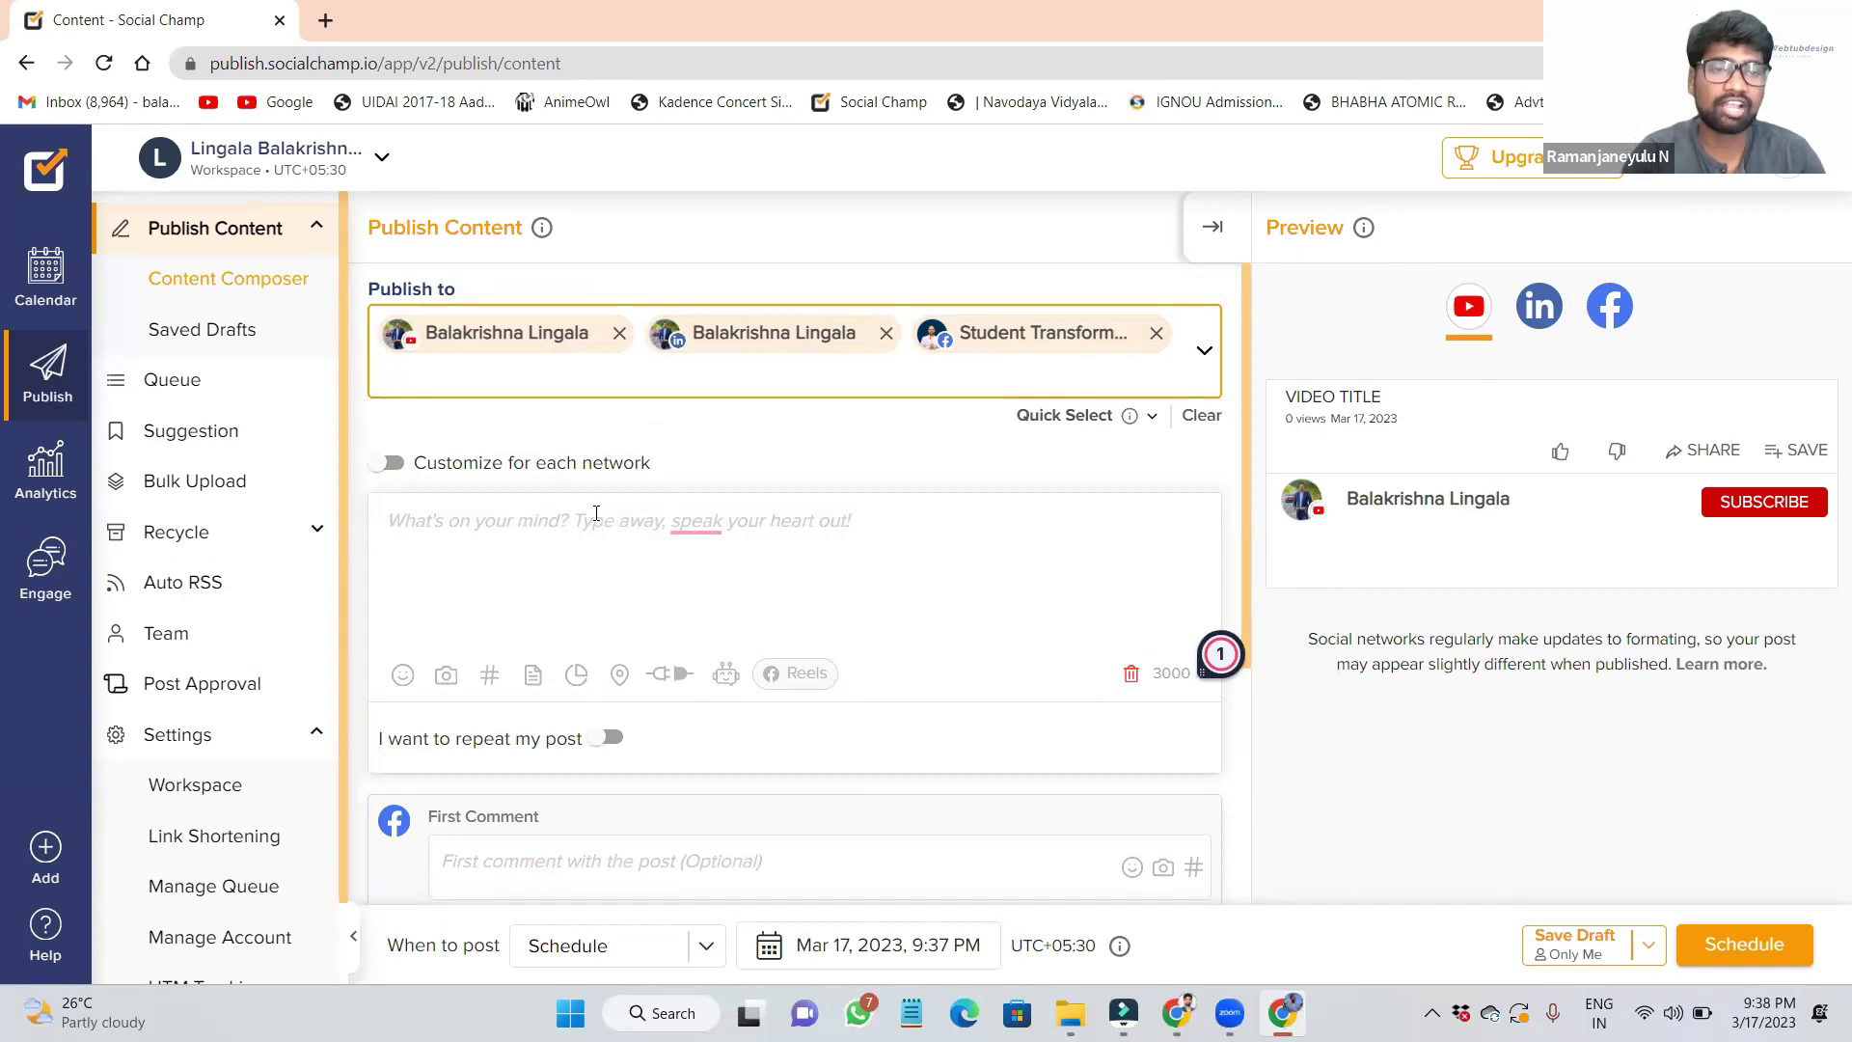
{"action": "type", "text": "passion to"}
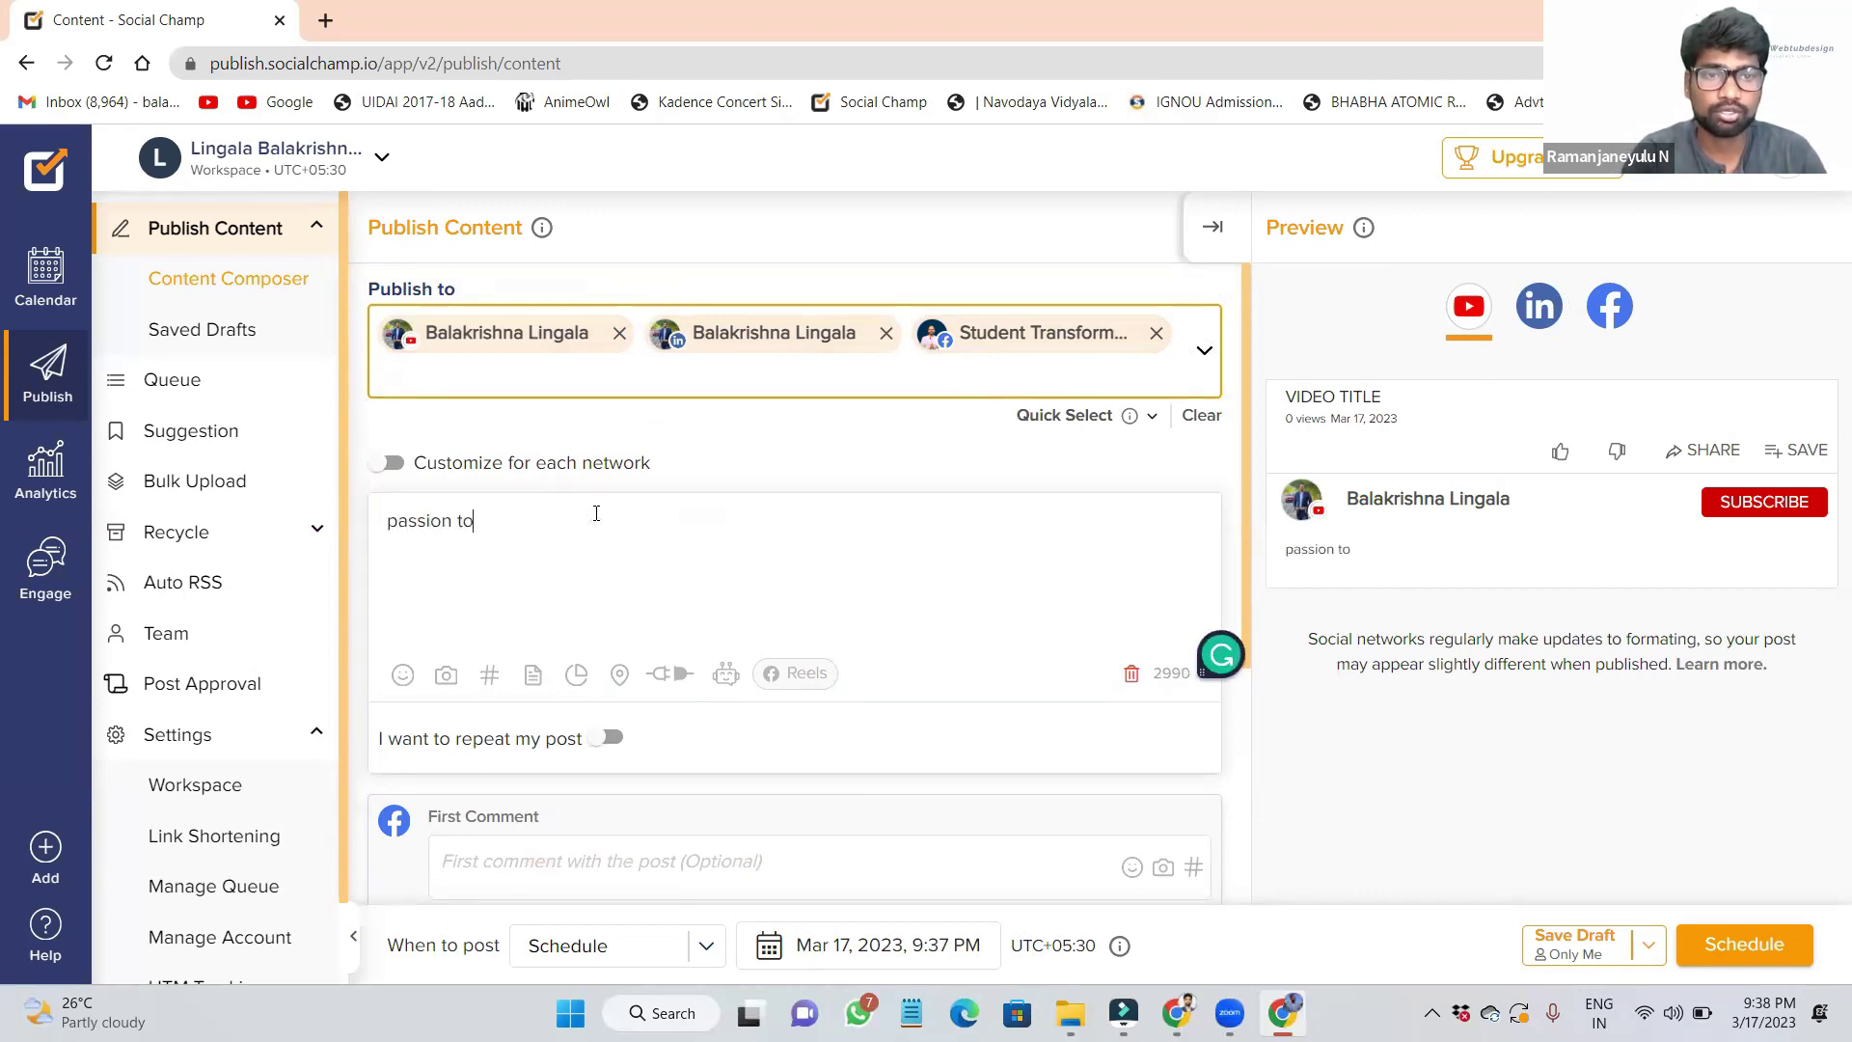
{"action": "type", "text": " my stu"}
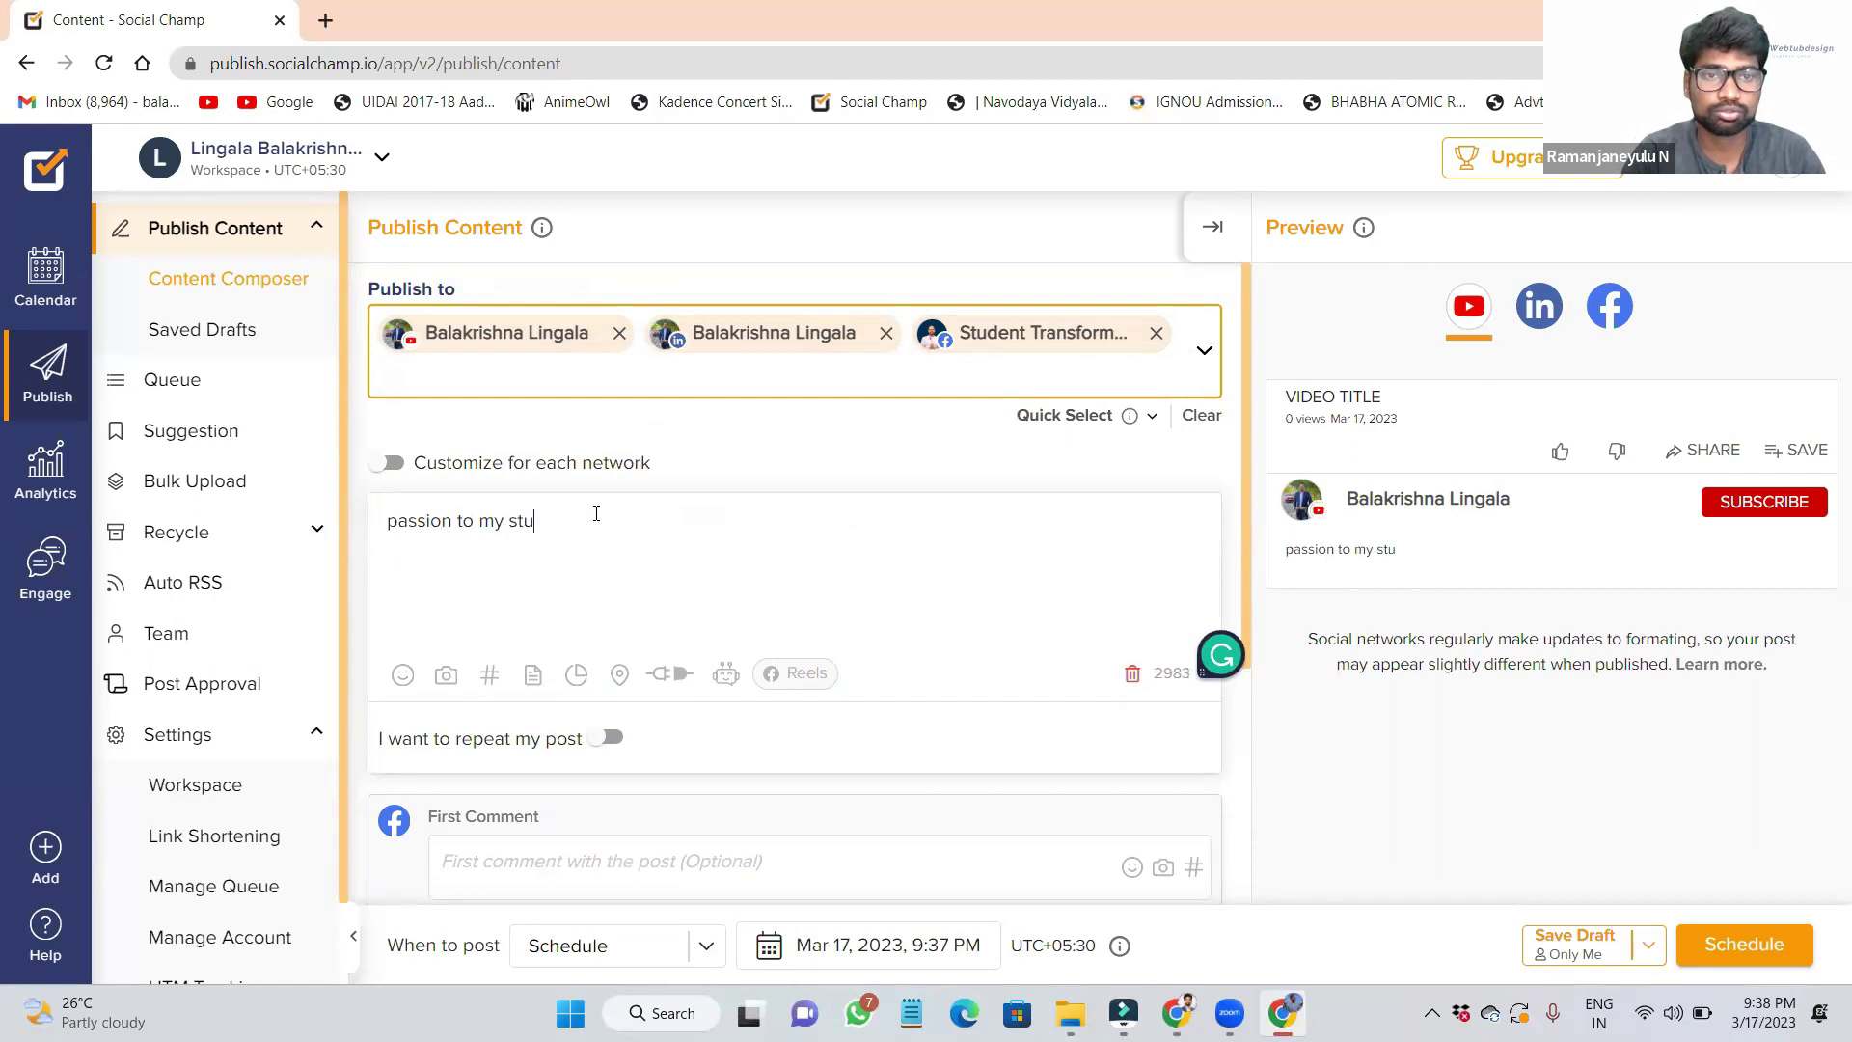
{"action": "type", "text": "dent"}
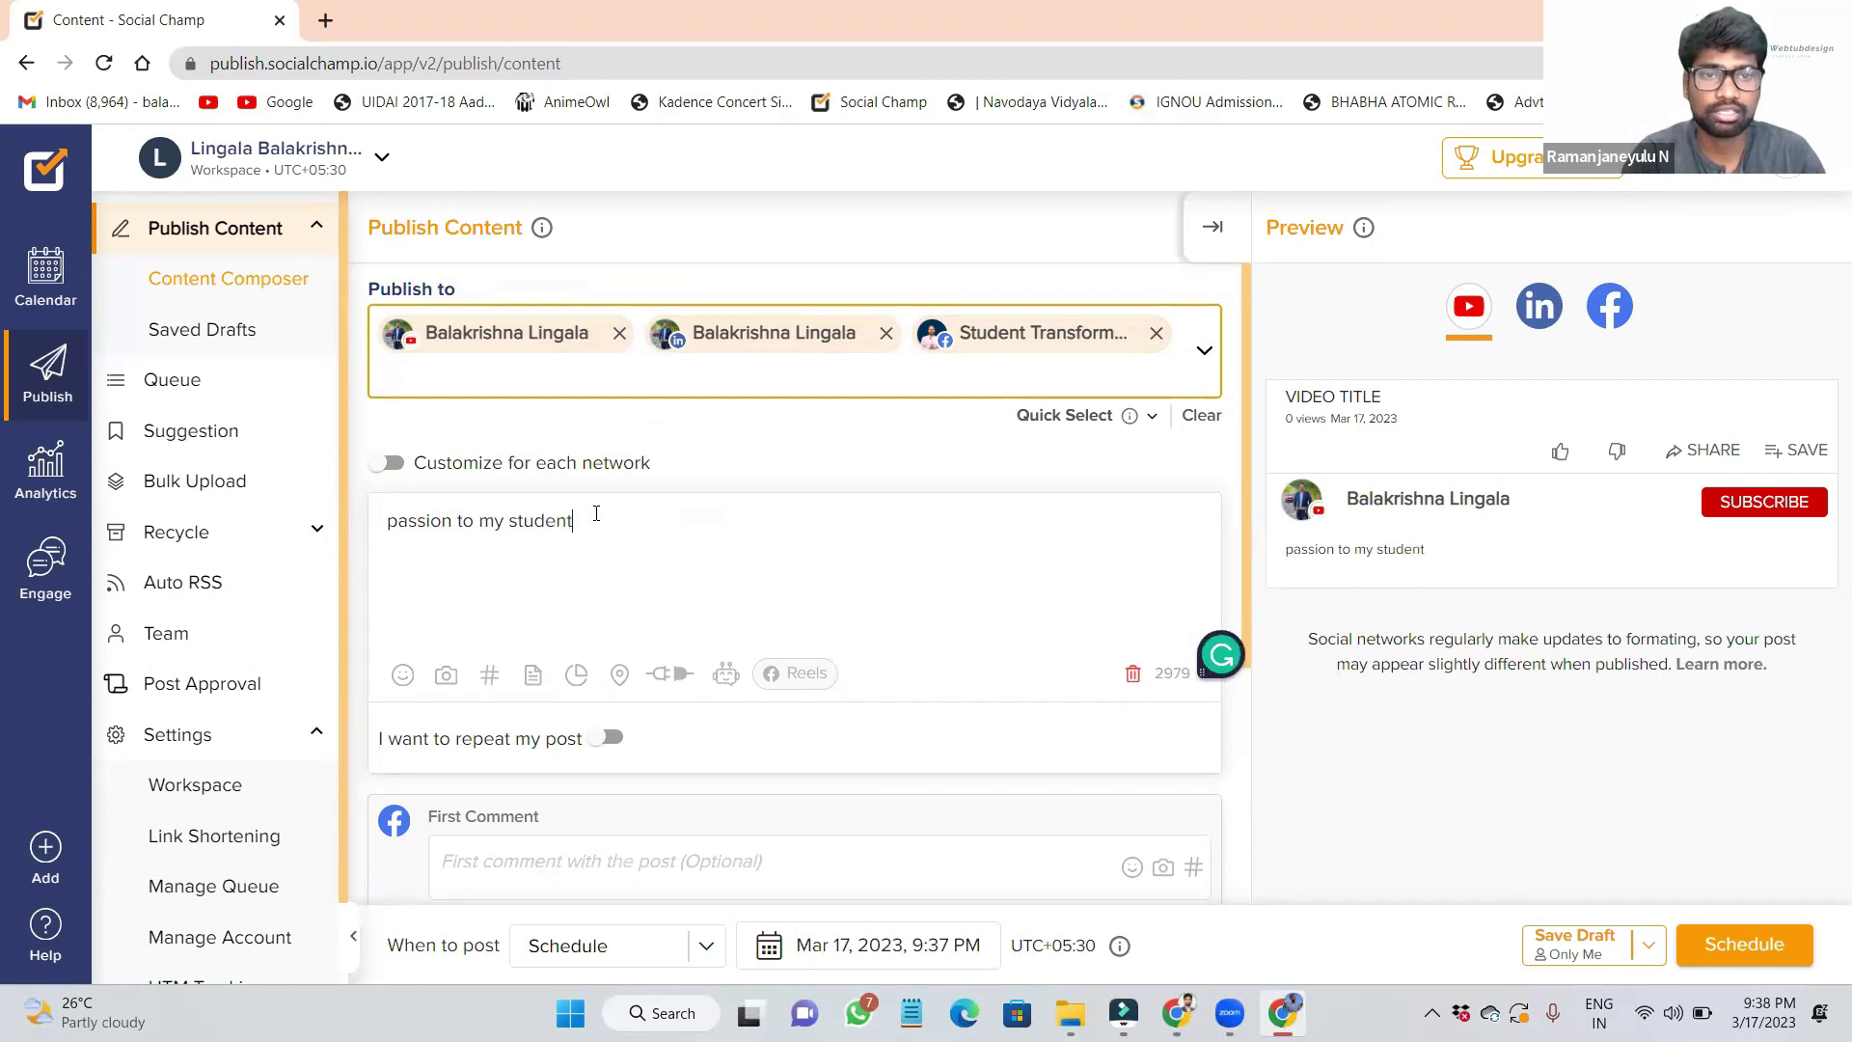
Step: Open the media attachment options, start browsing the PC, then cancel and close the panel
{"action": "left_click", "coordinate": [445, 675]}
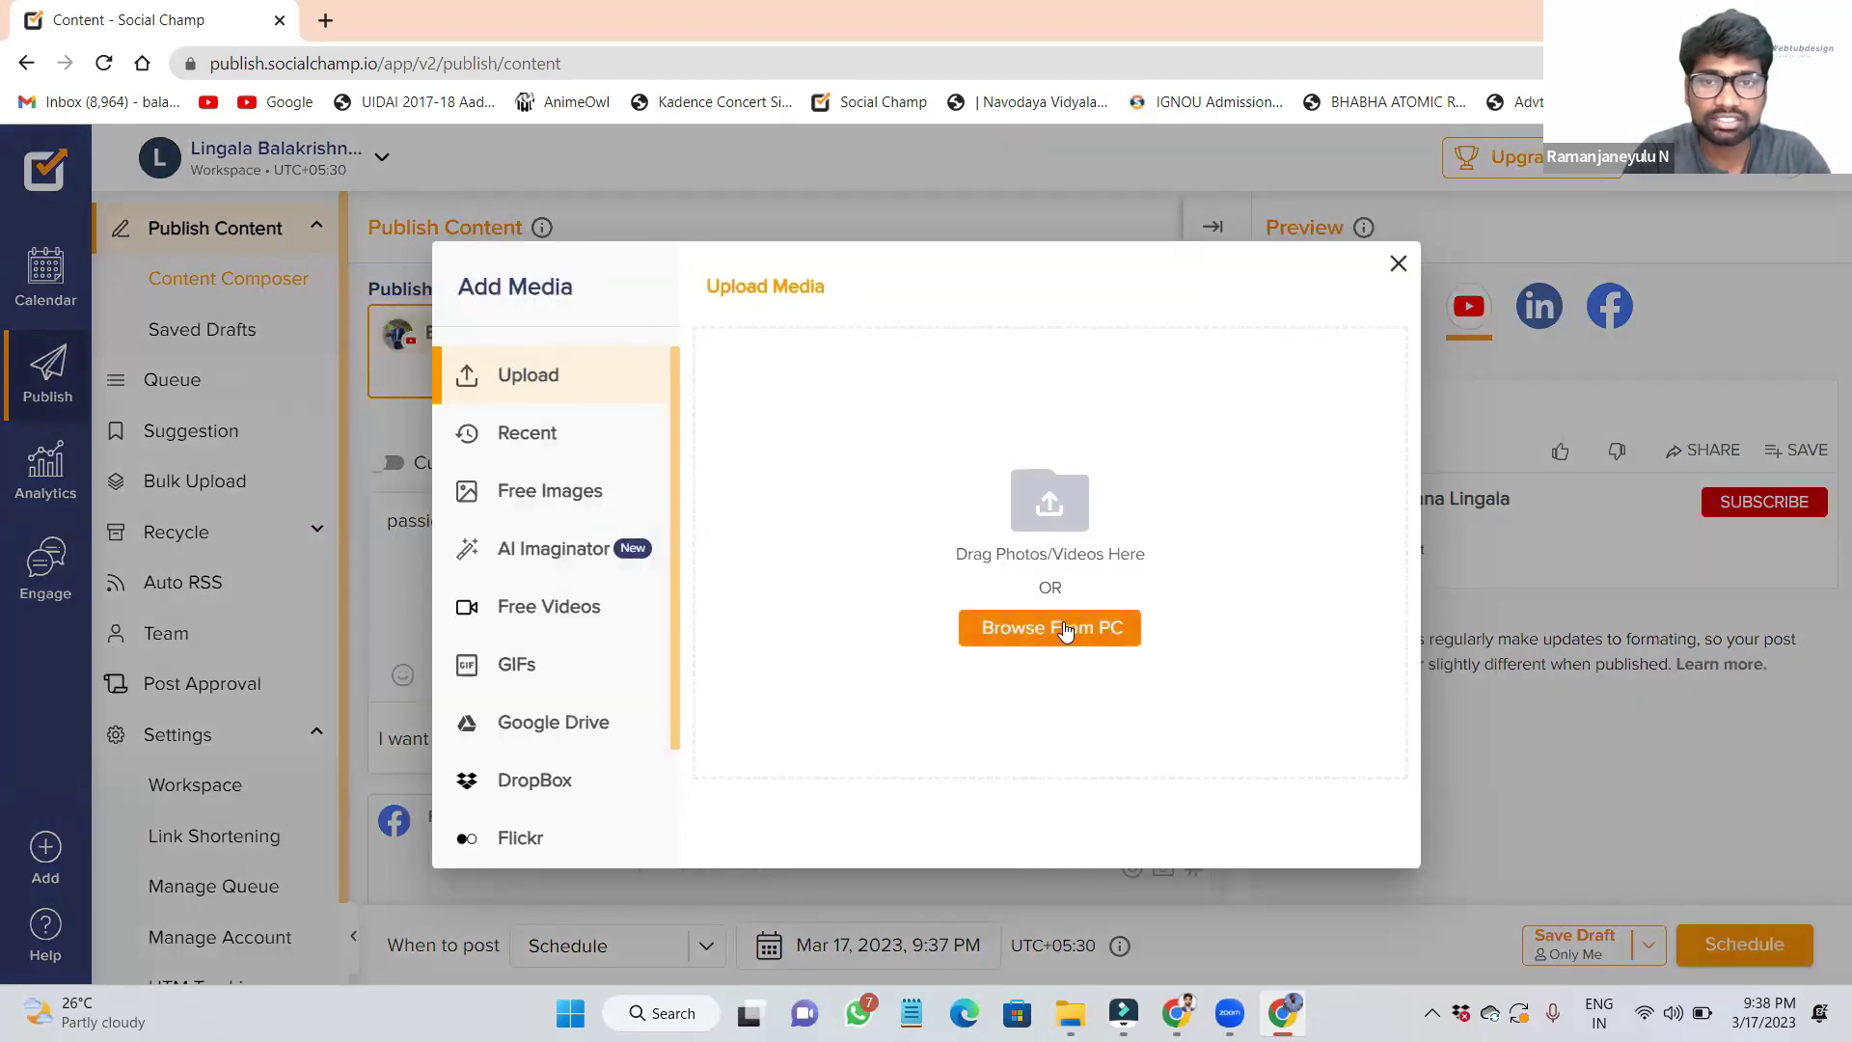
{"action": "left_click", "coordinate": [1061, 628]}
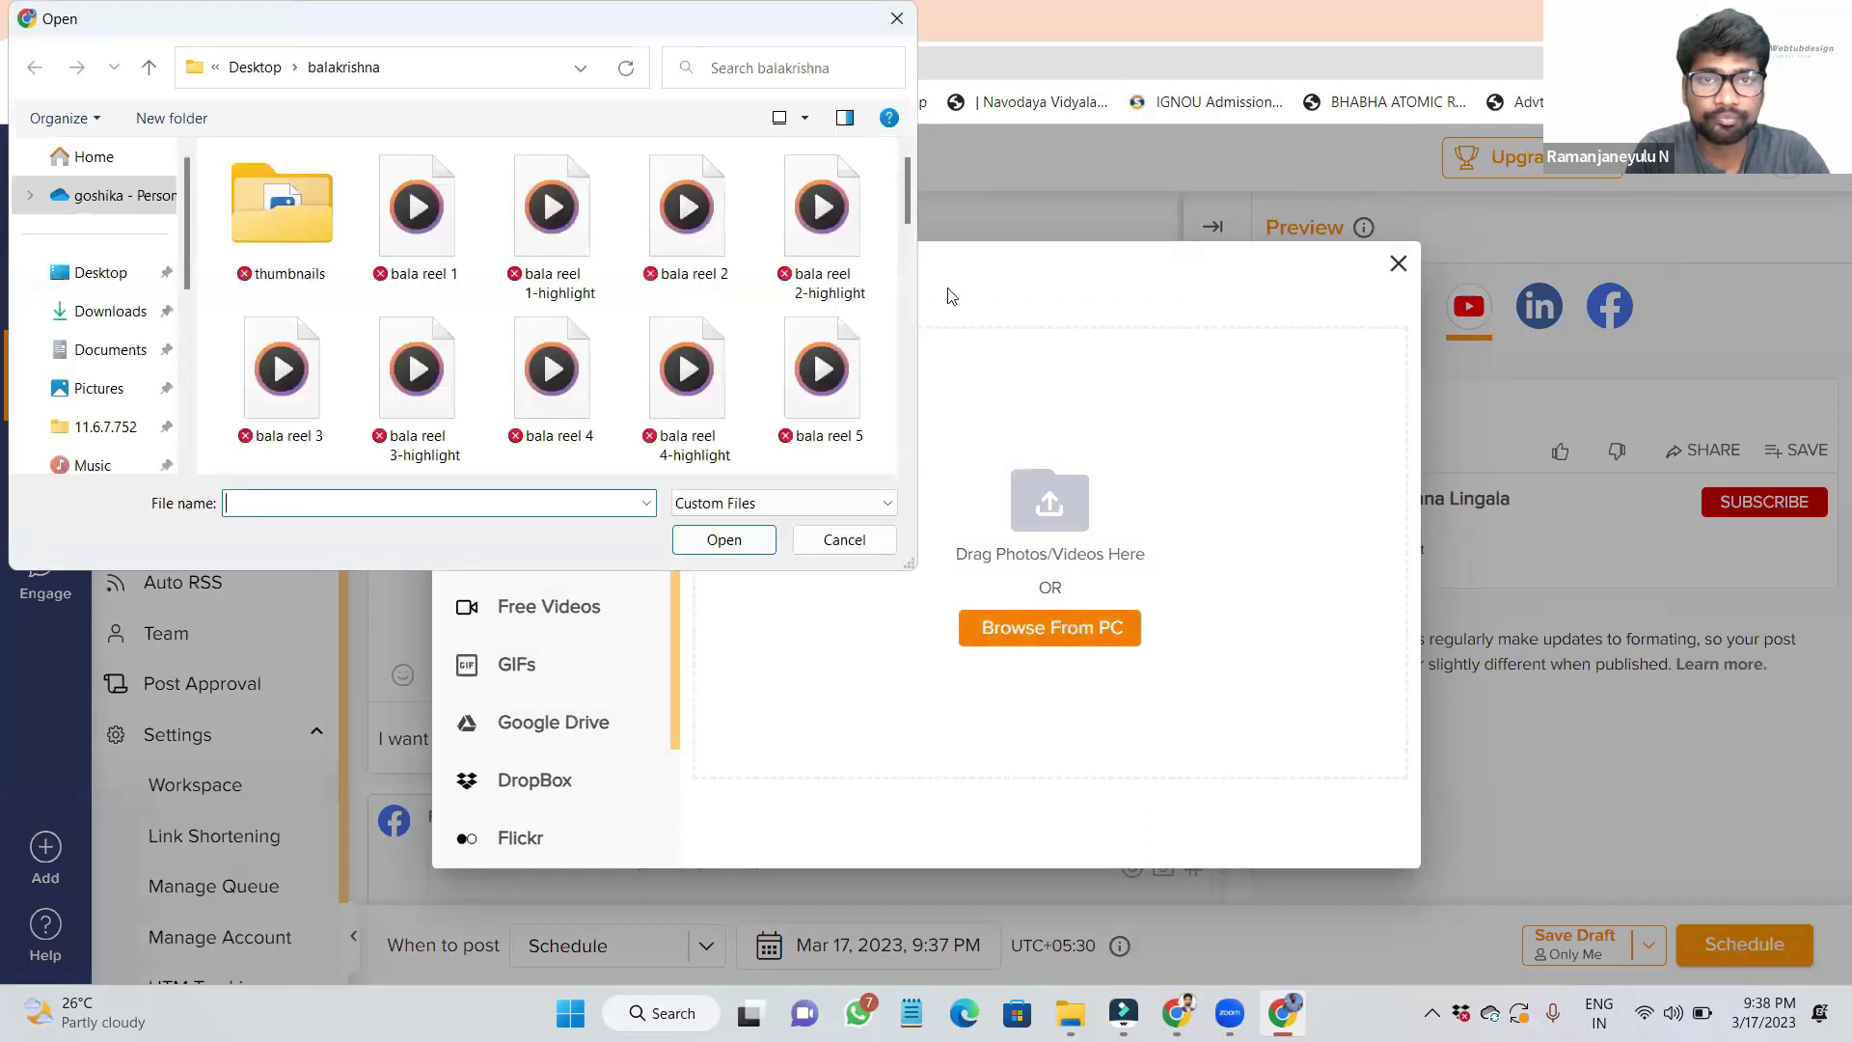
{"action": "left_click", "coordinate": [844, 539]}
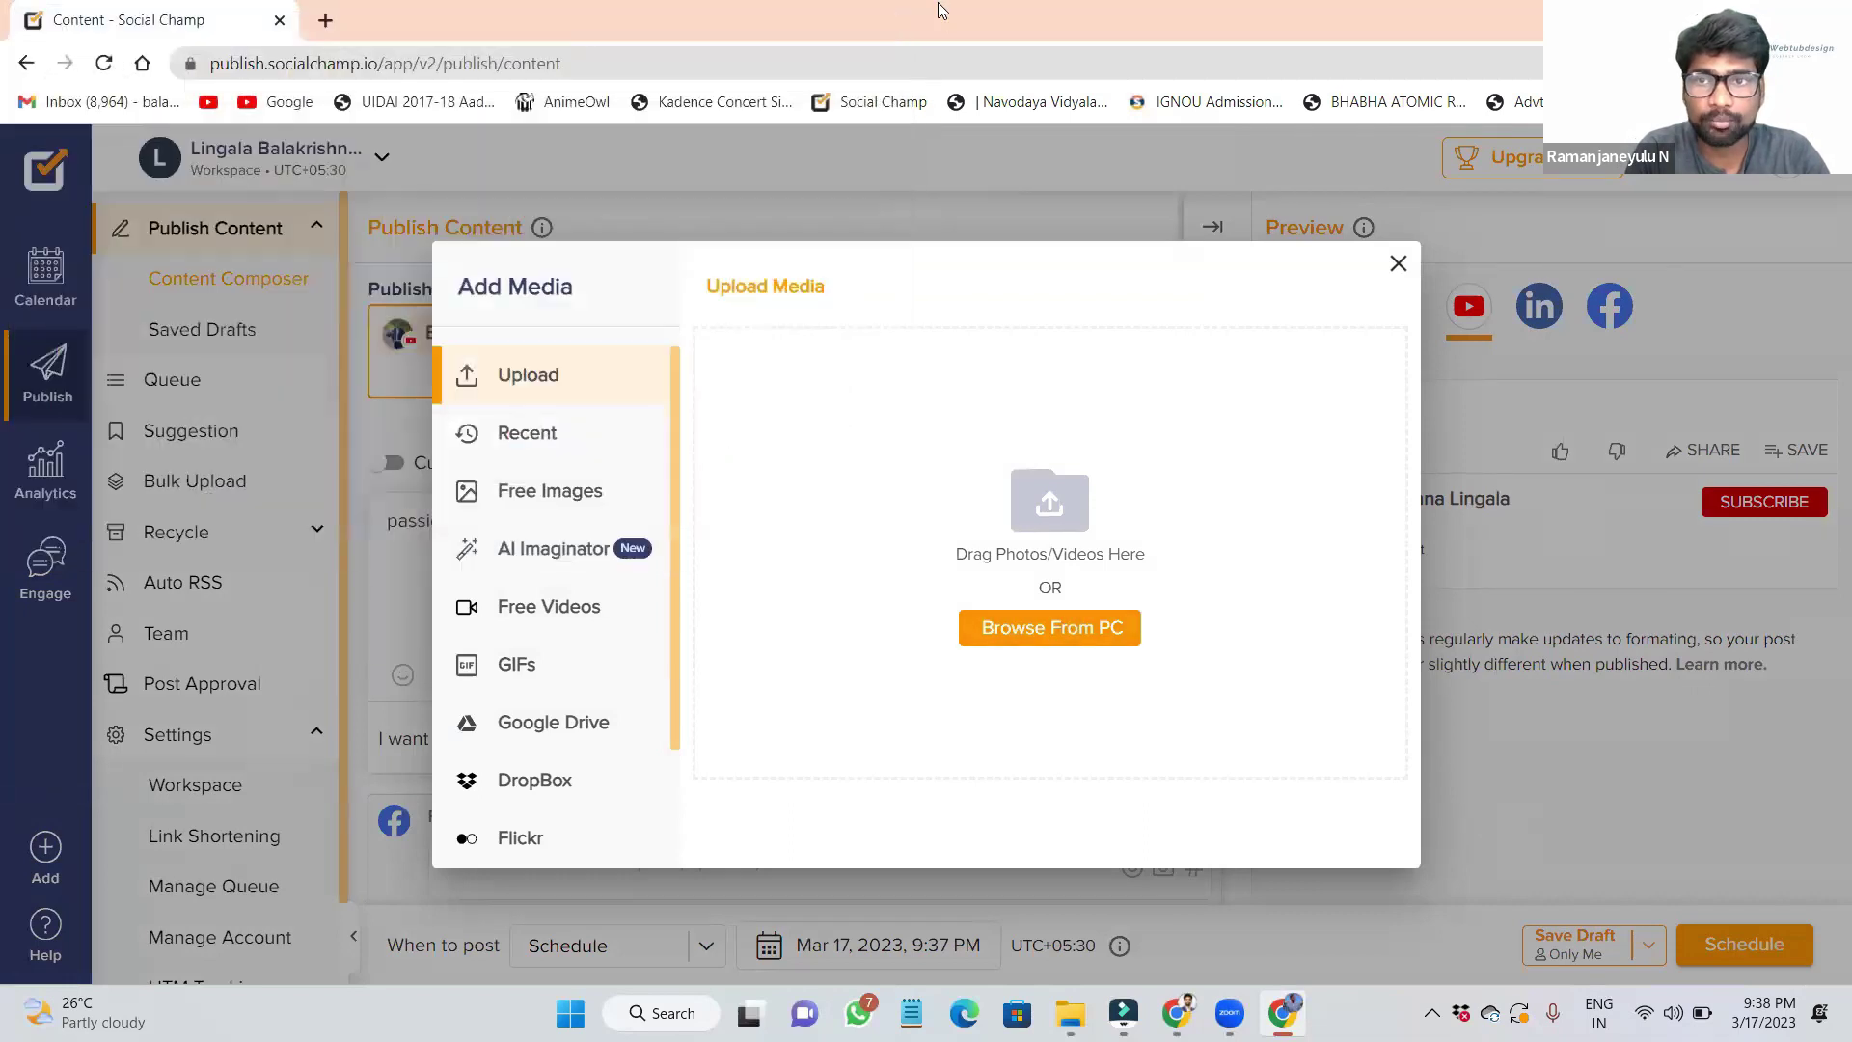
{"action": "left_click", "coordinate": [1398, 263]}
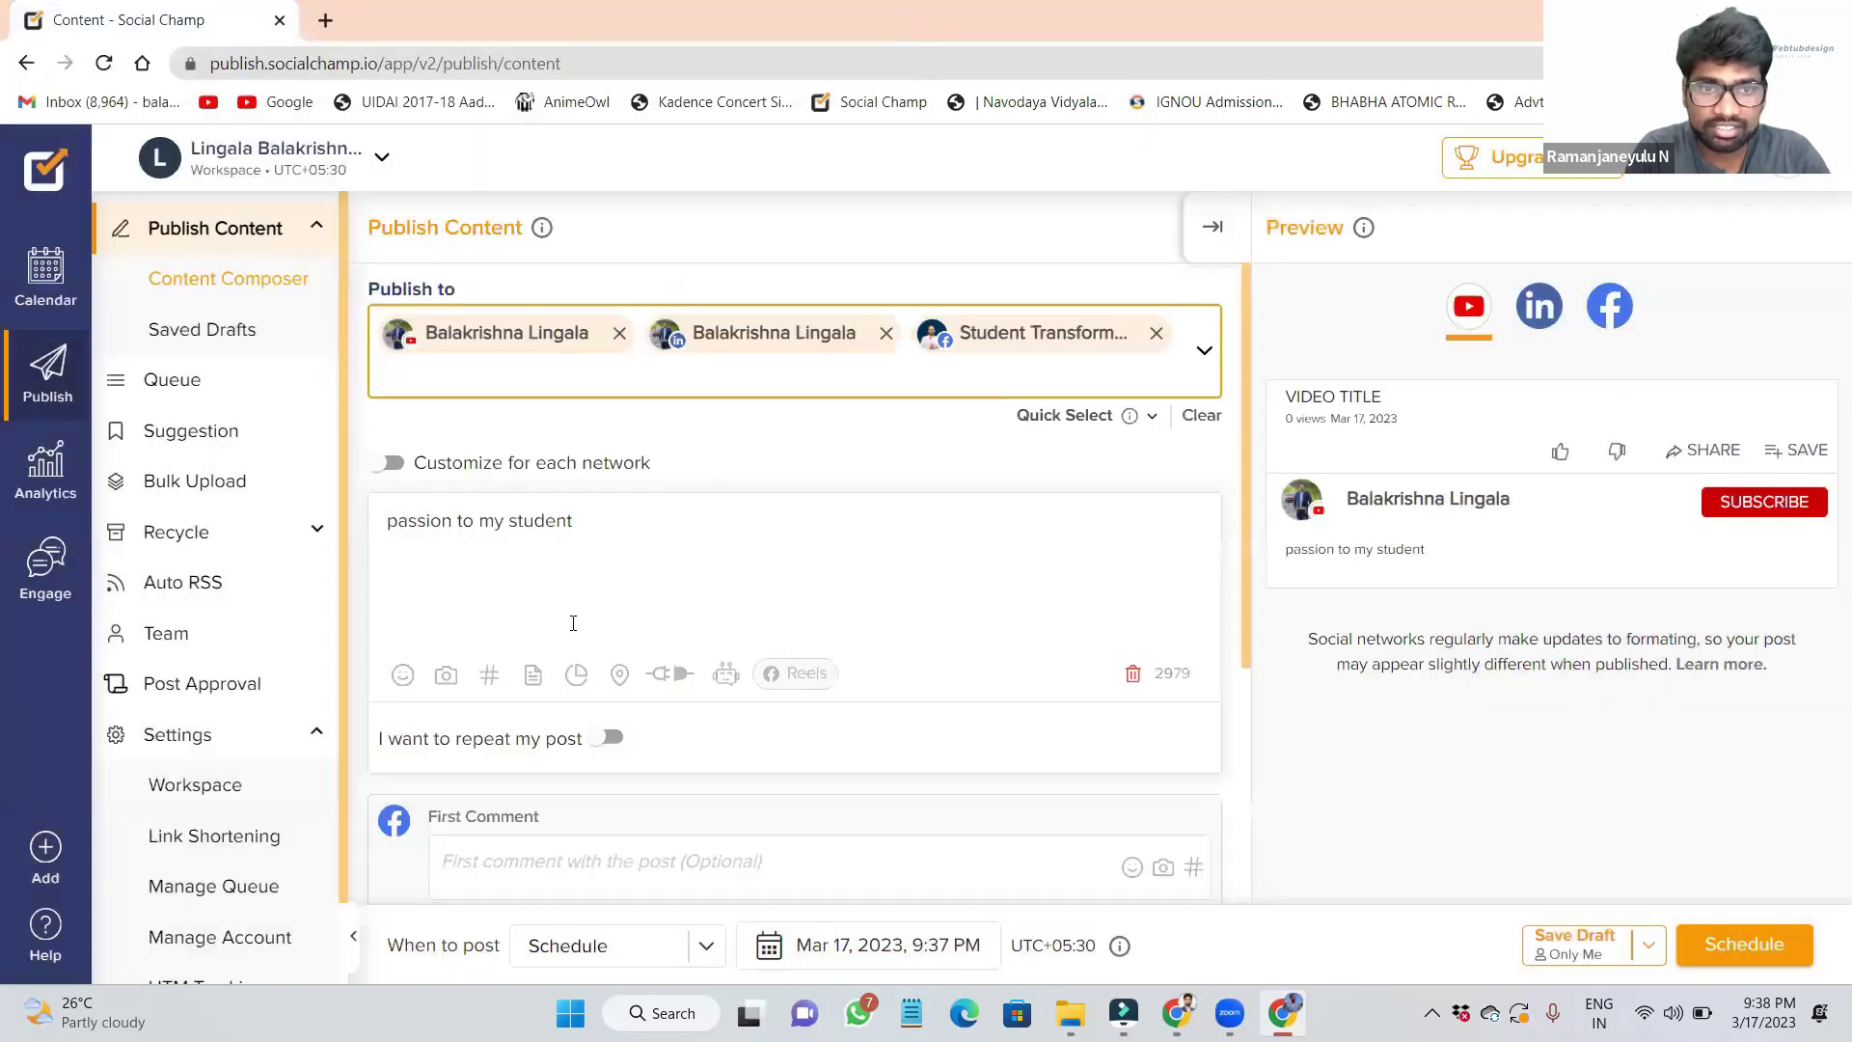
Step: Attach the 'bala reel 5' video from the PC and play its preview to check it
{"action": "left_click", "coordinate": [445, 676]}
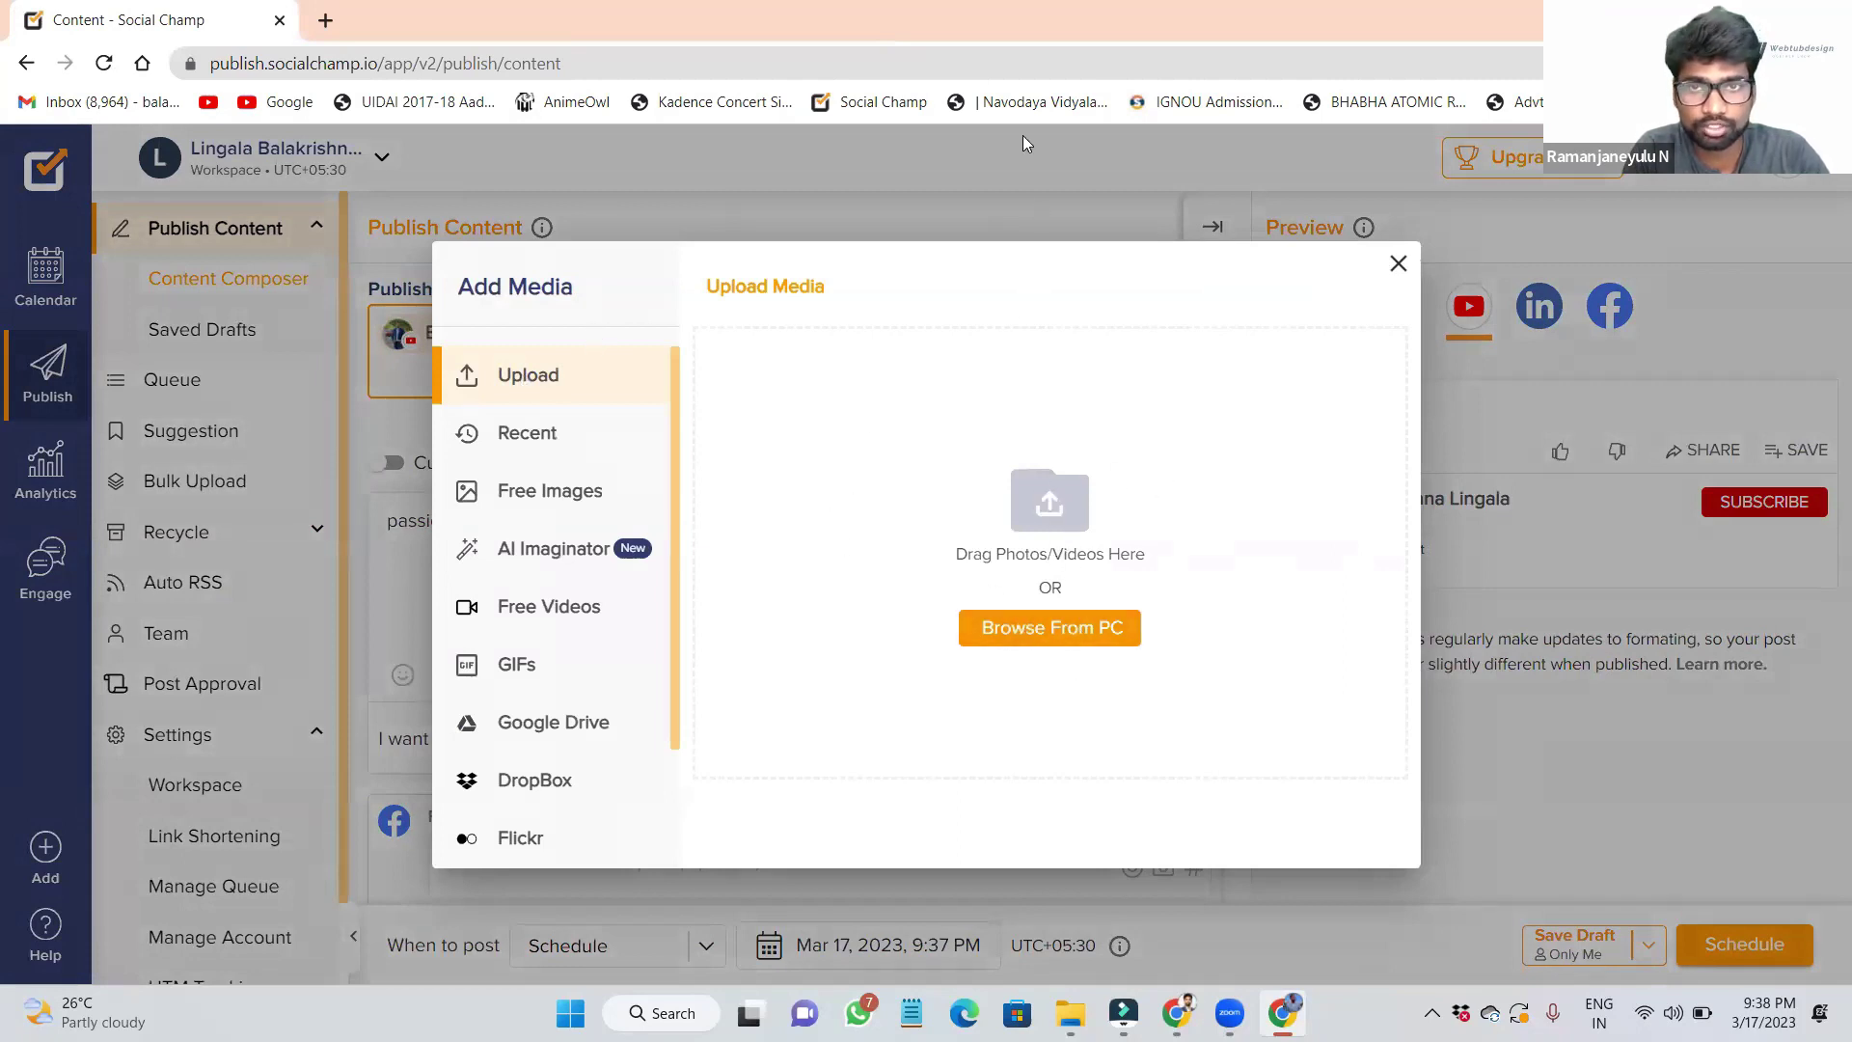
{"action": "left_click", "coordinate": [1049, 627]}
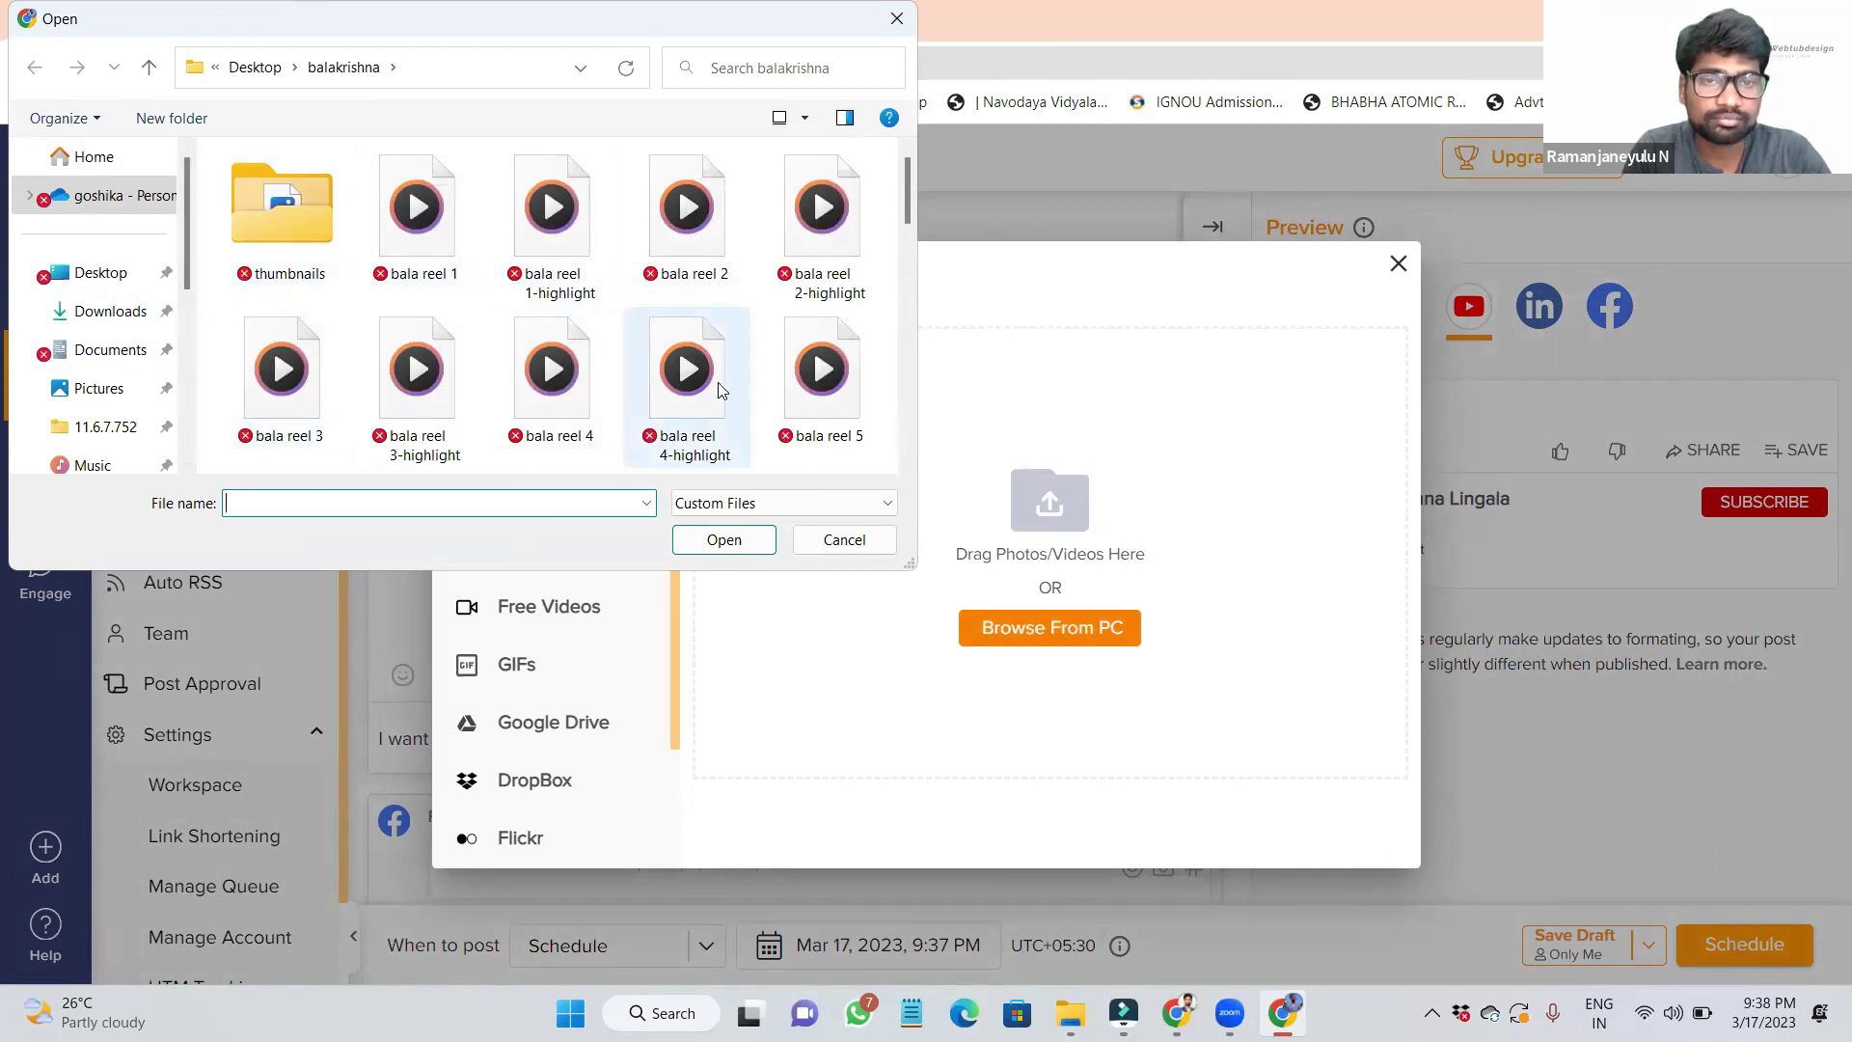
{"action": "left_click", "coordinate": [813, 376]}
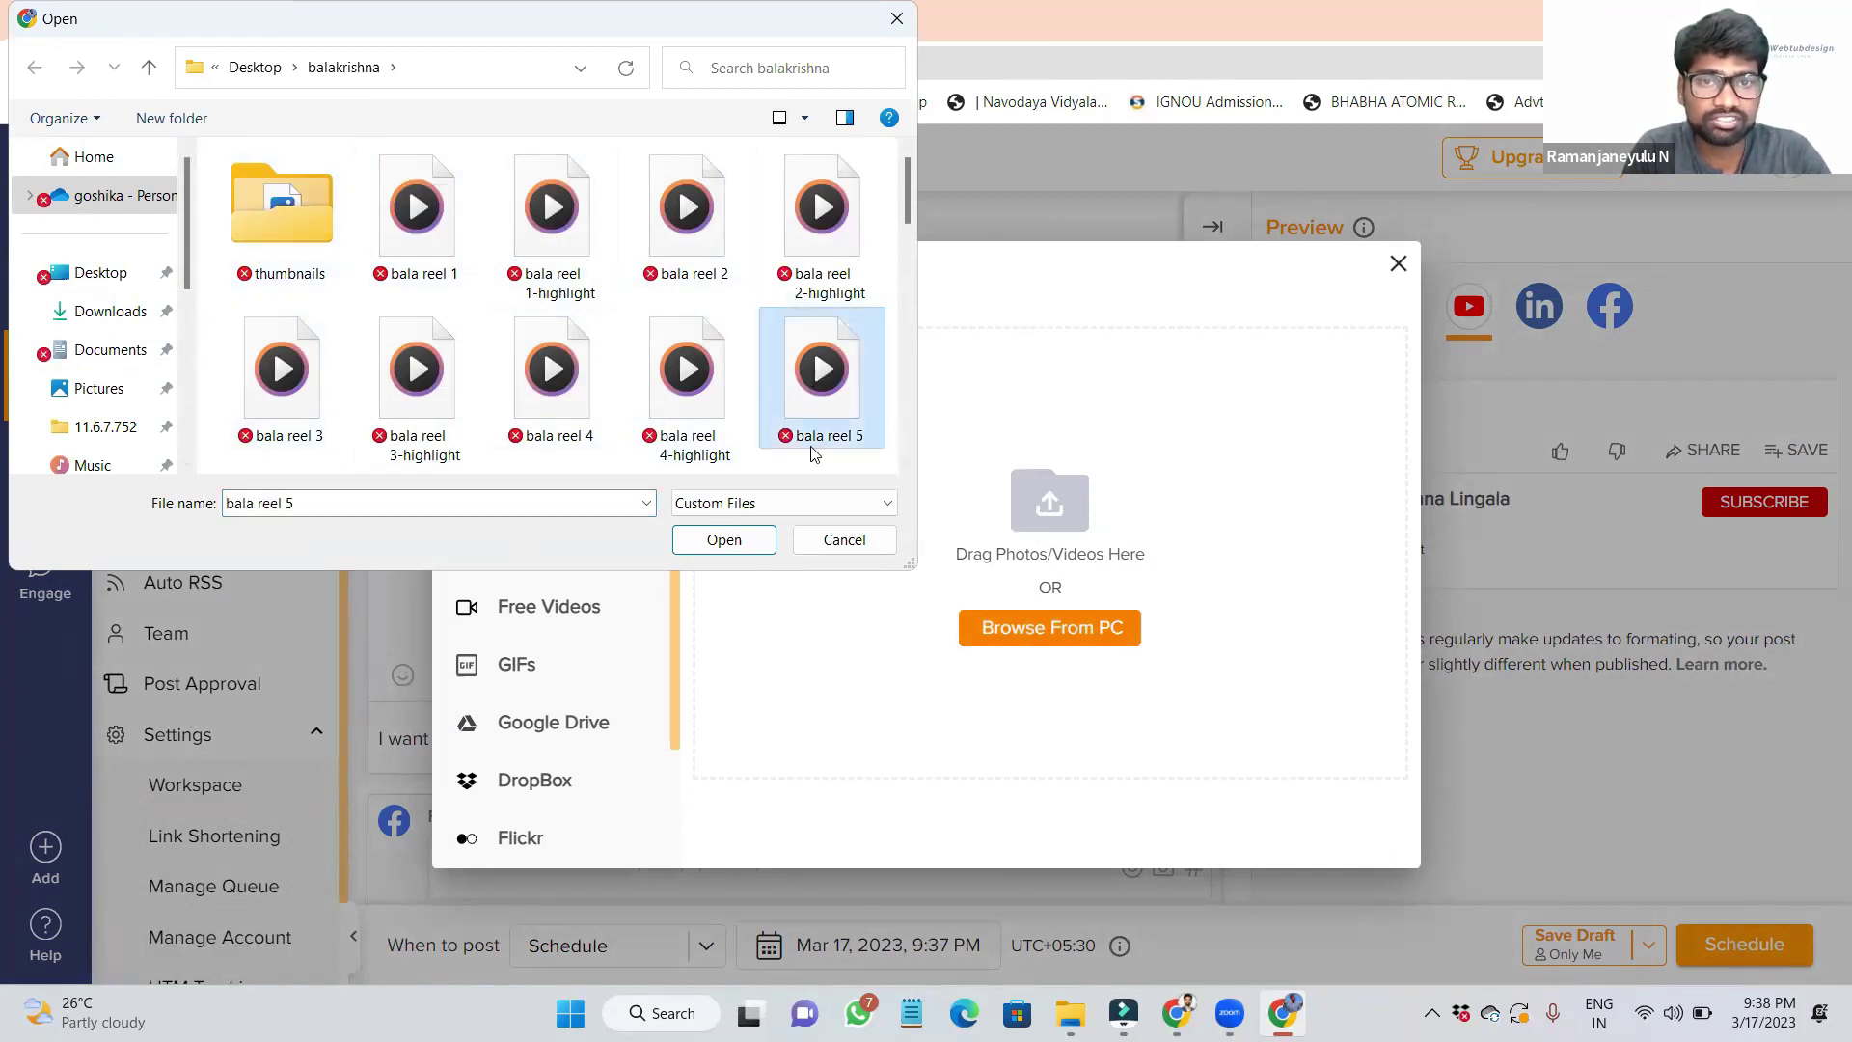
{"action": "left_click", "coordinate": [759, 539]}
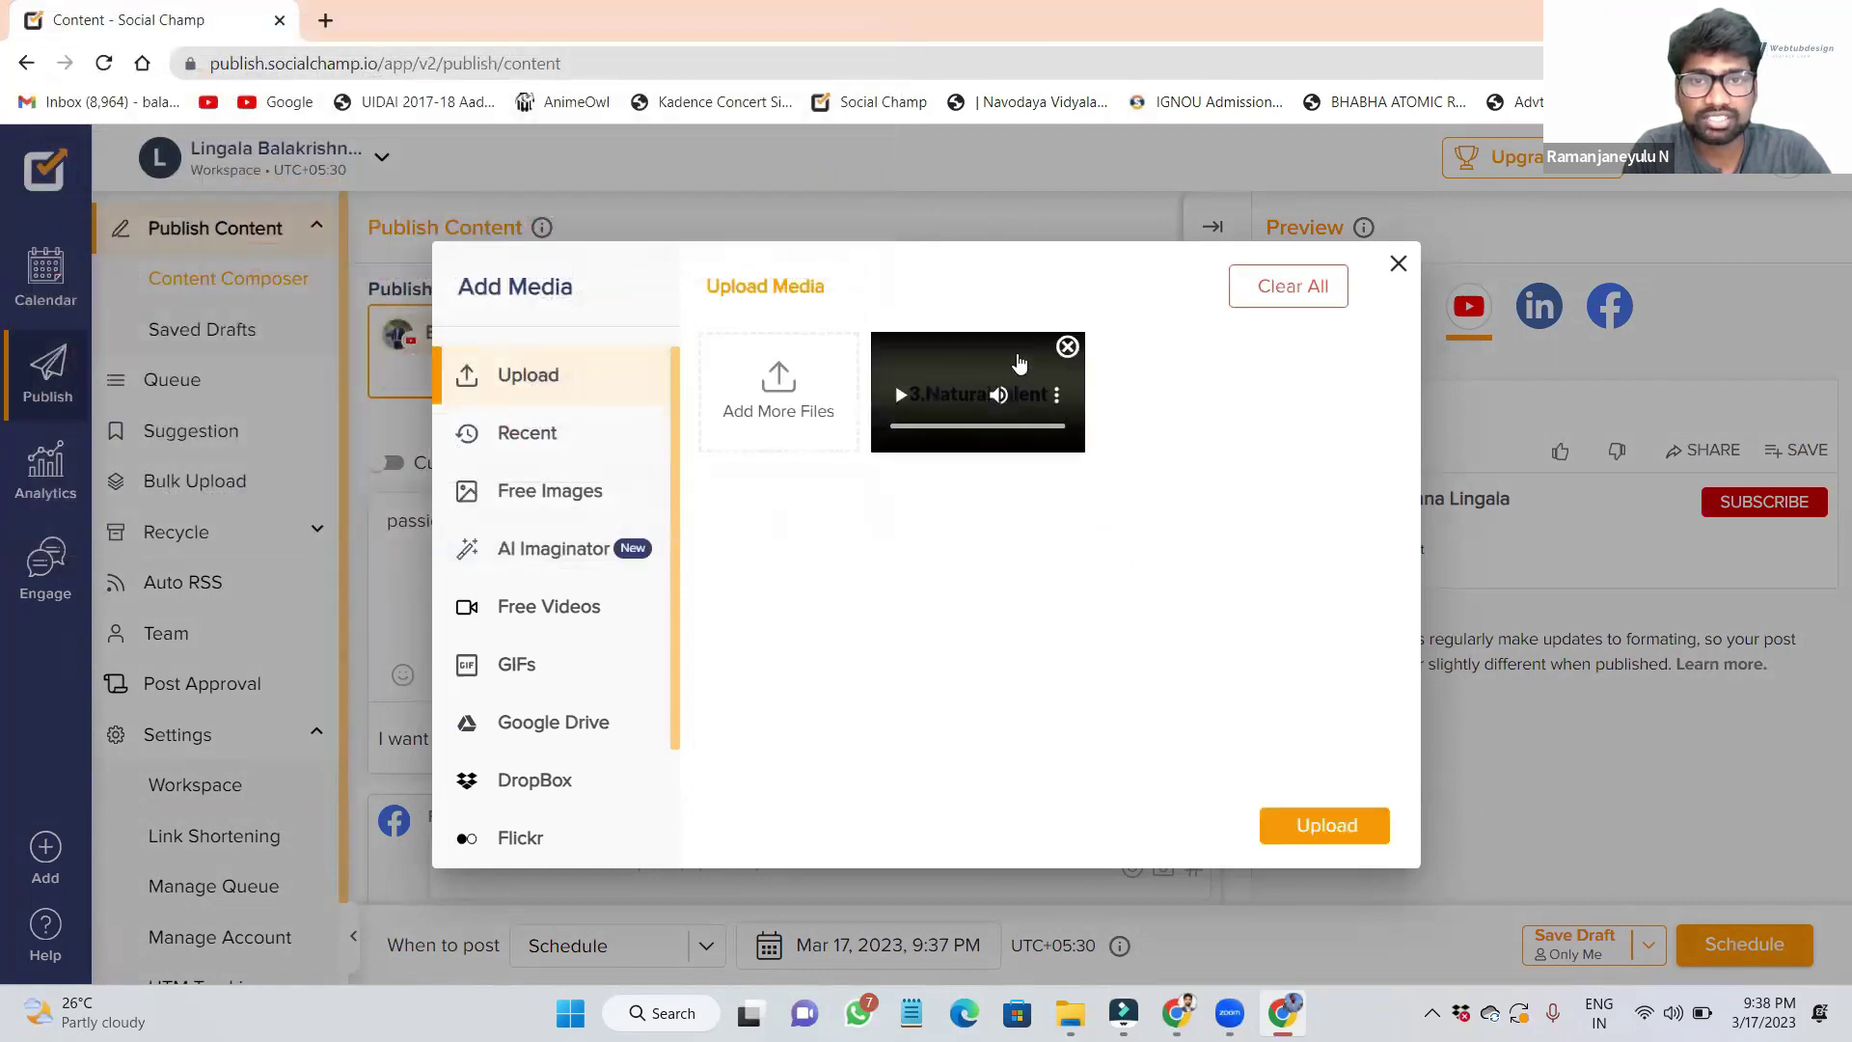
{"action": "mouse_move", "coordinate": [999, 395]}
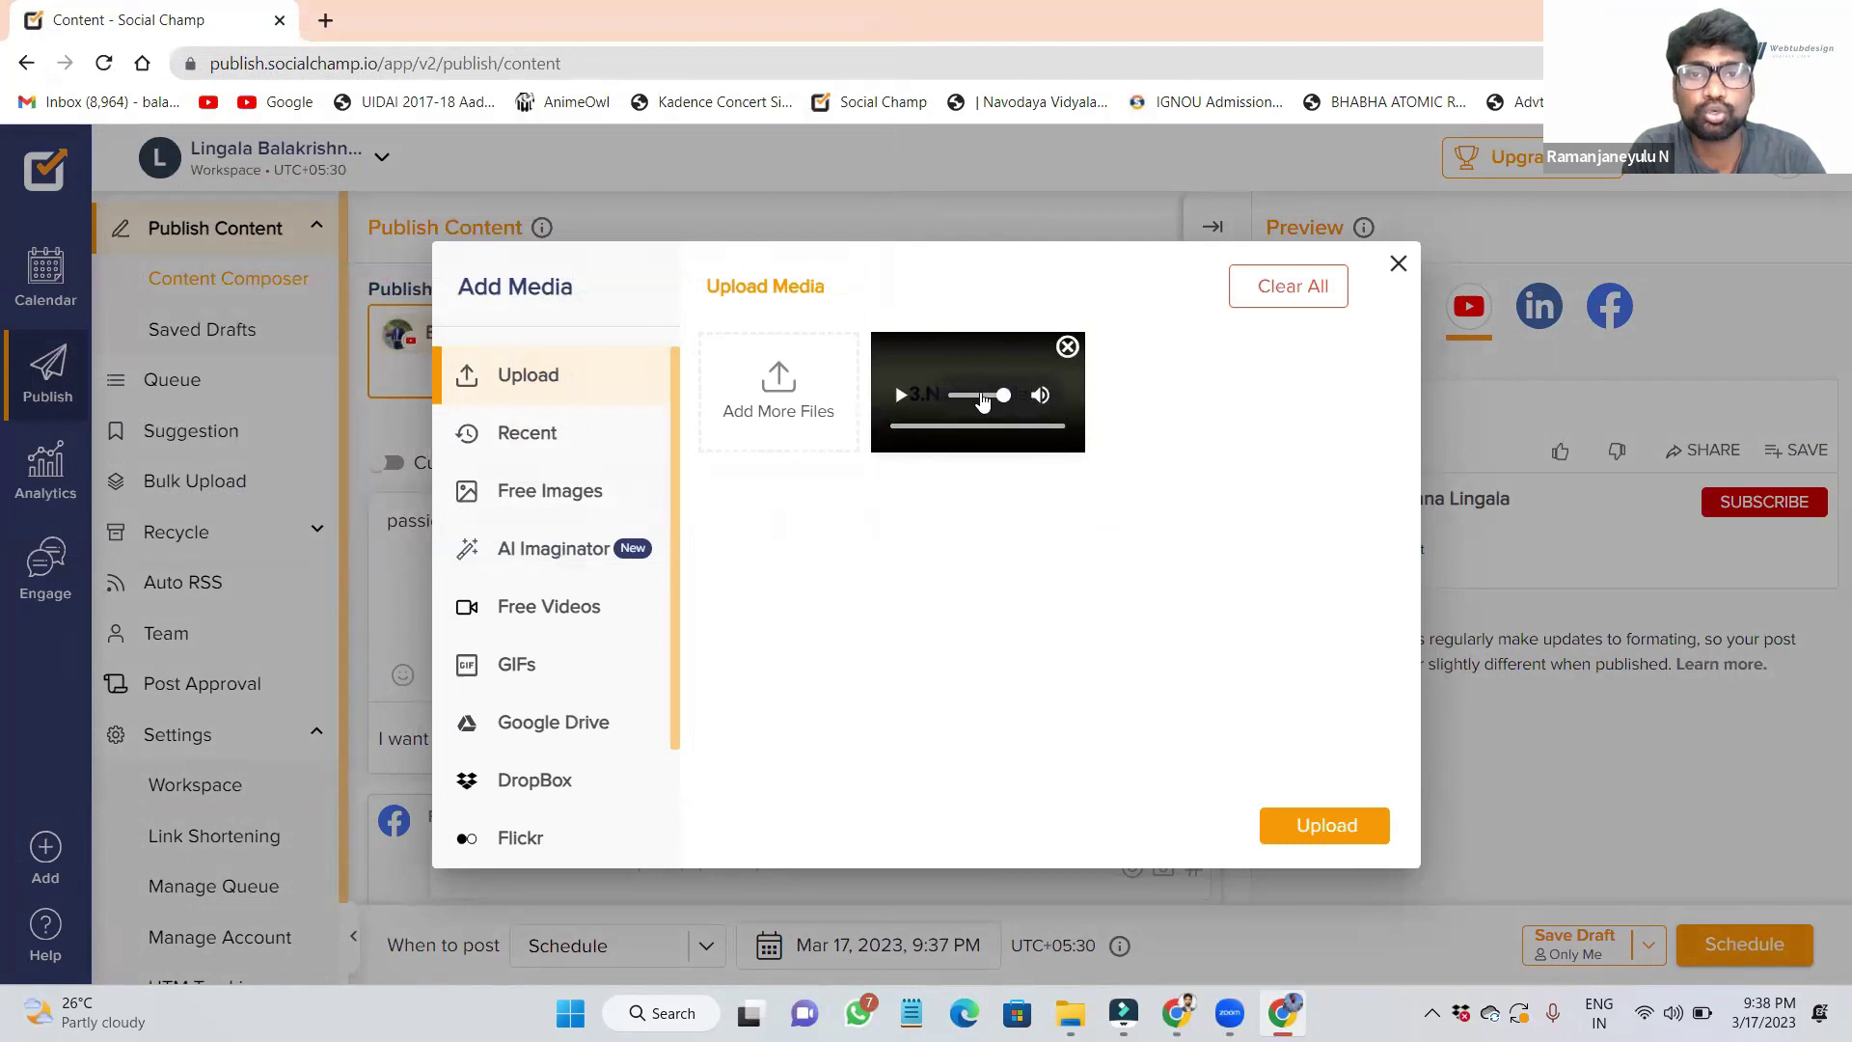
{"action": "left_click", "coordinate": [903, 396]}
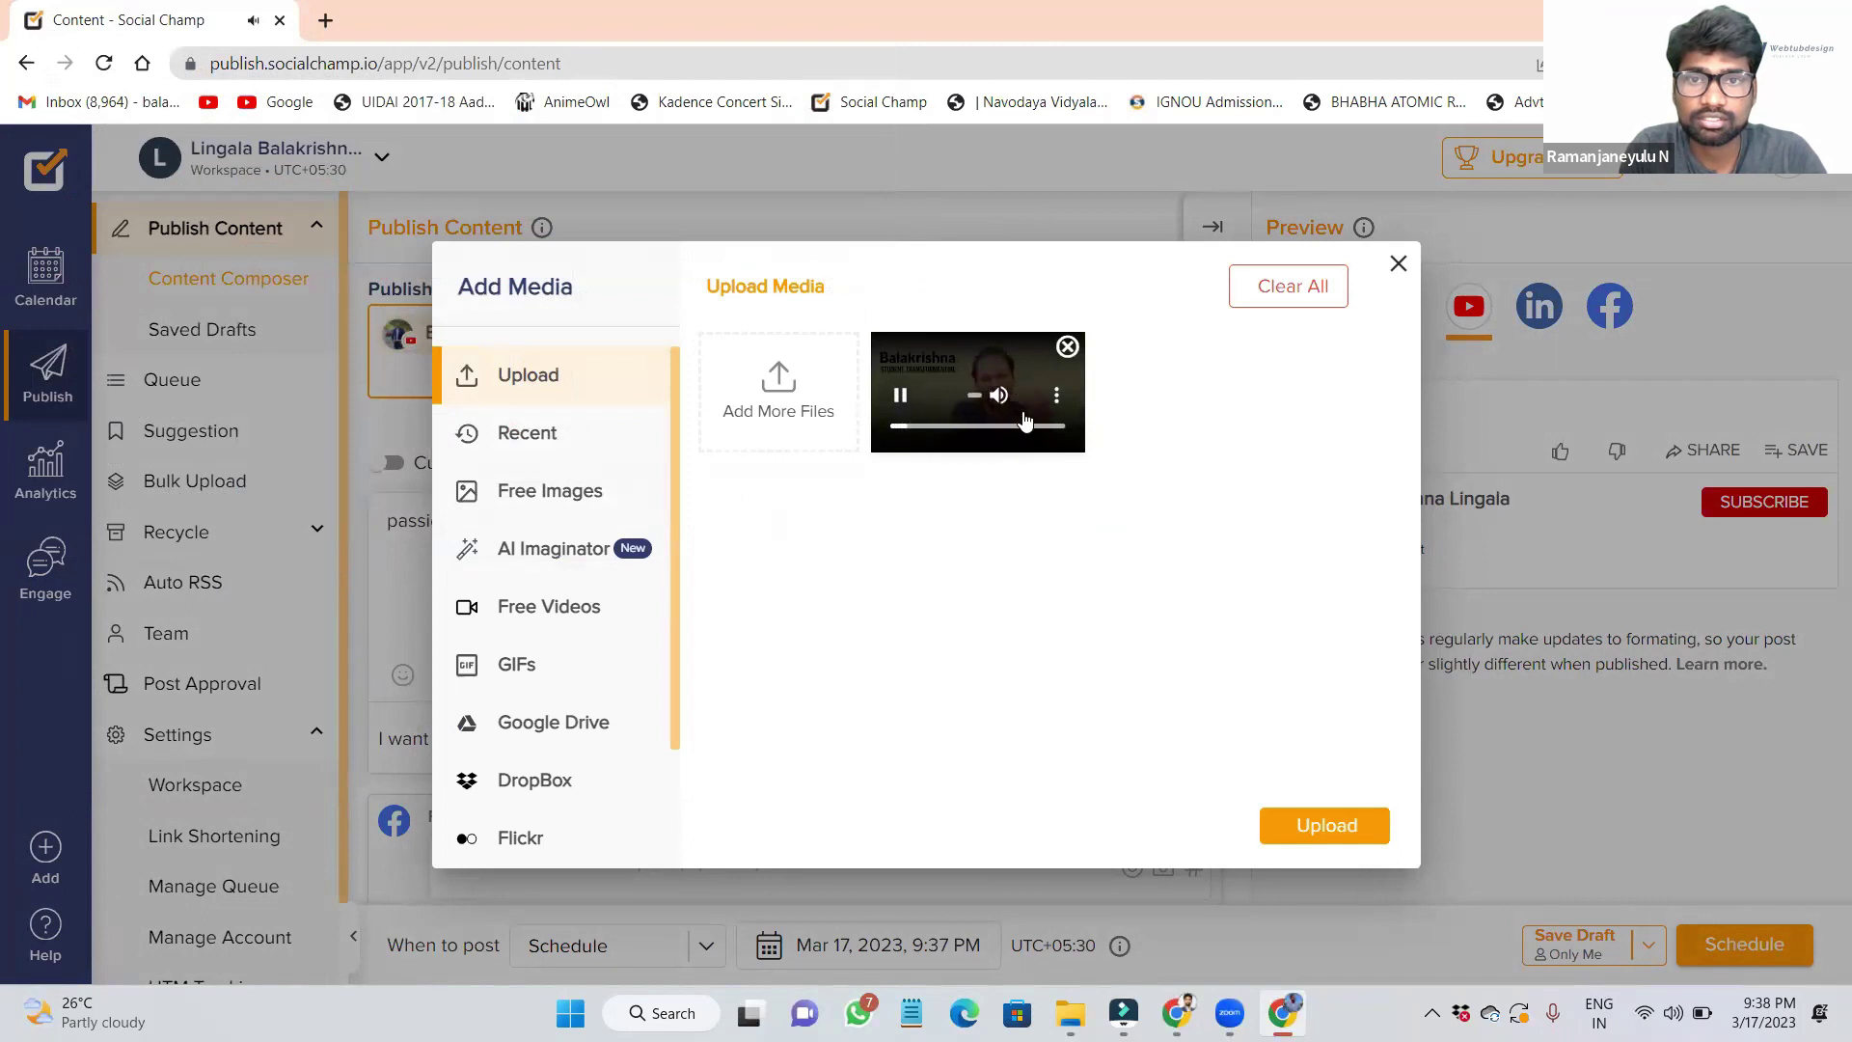
{"action": "left_click", "coordinate": [903, 397]}
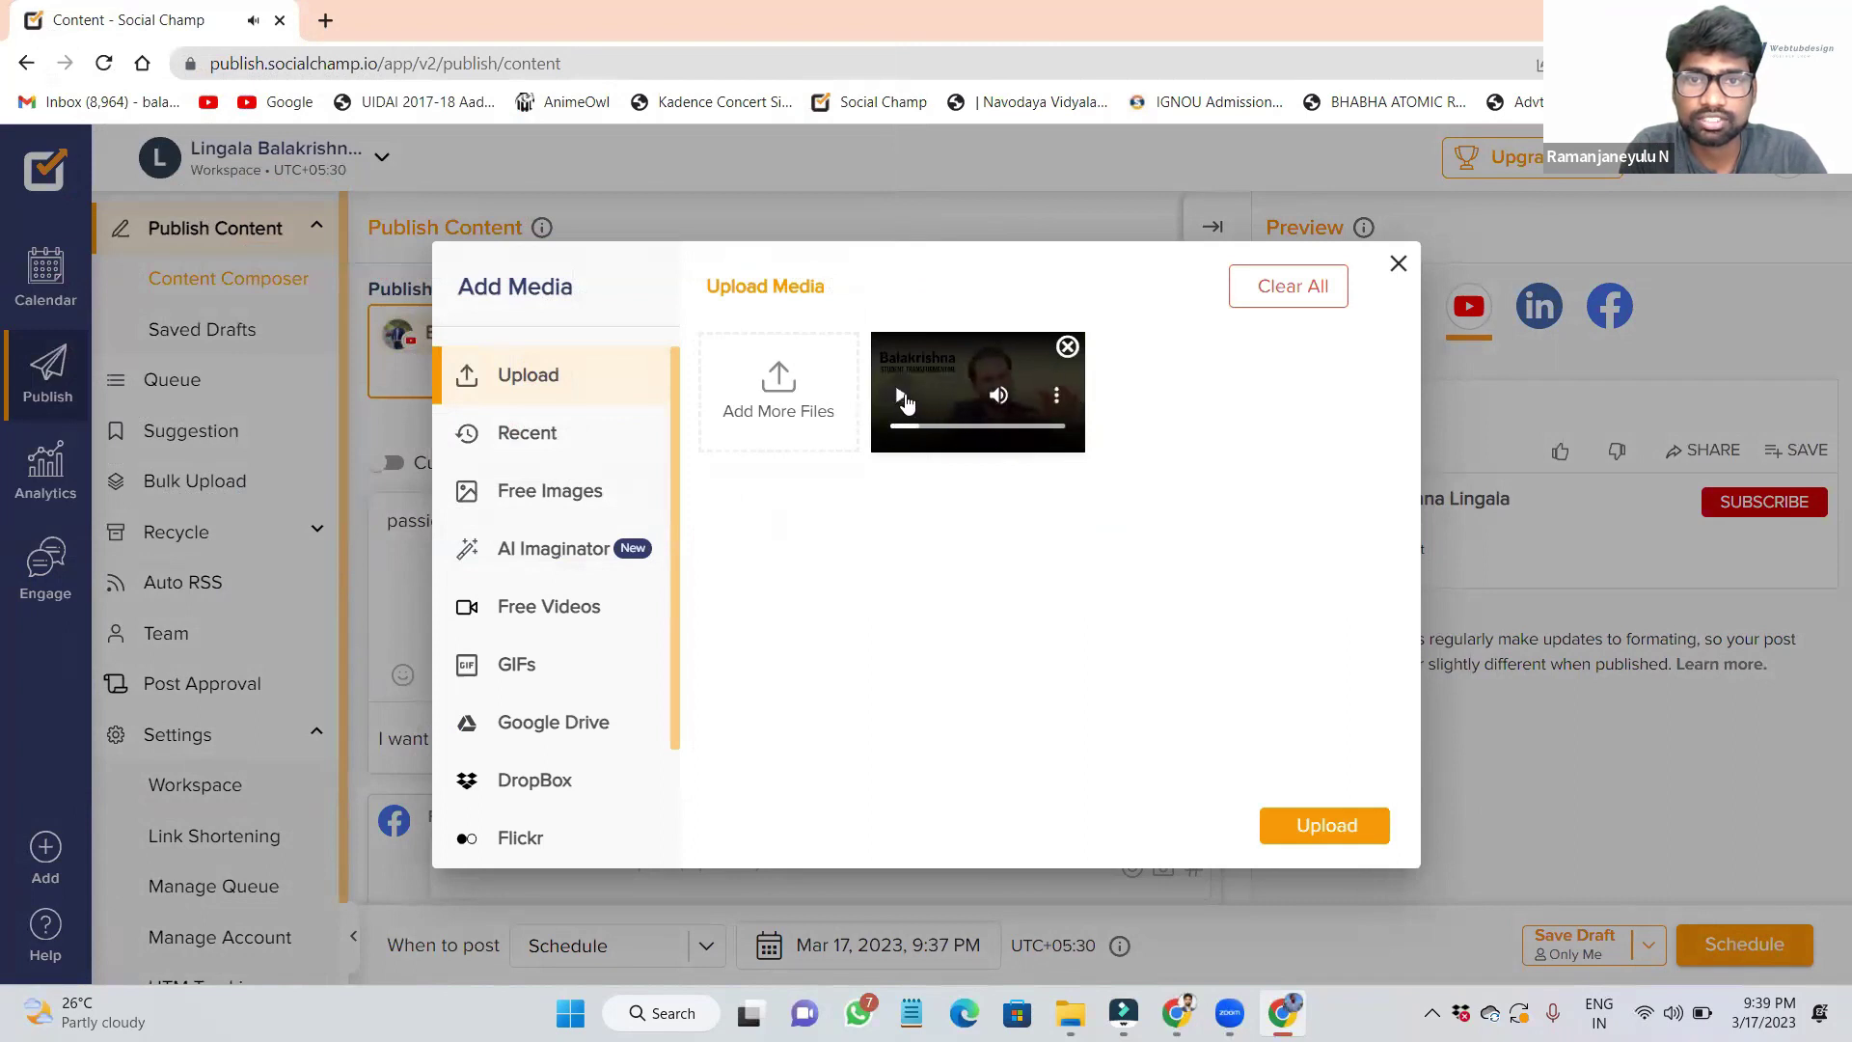
Step: Upload the video to the post and bring up hashtag groups for the Facebook first comment
{"action": "left_click", "coordinate": [1341, 822]}
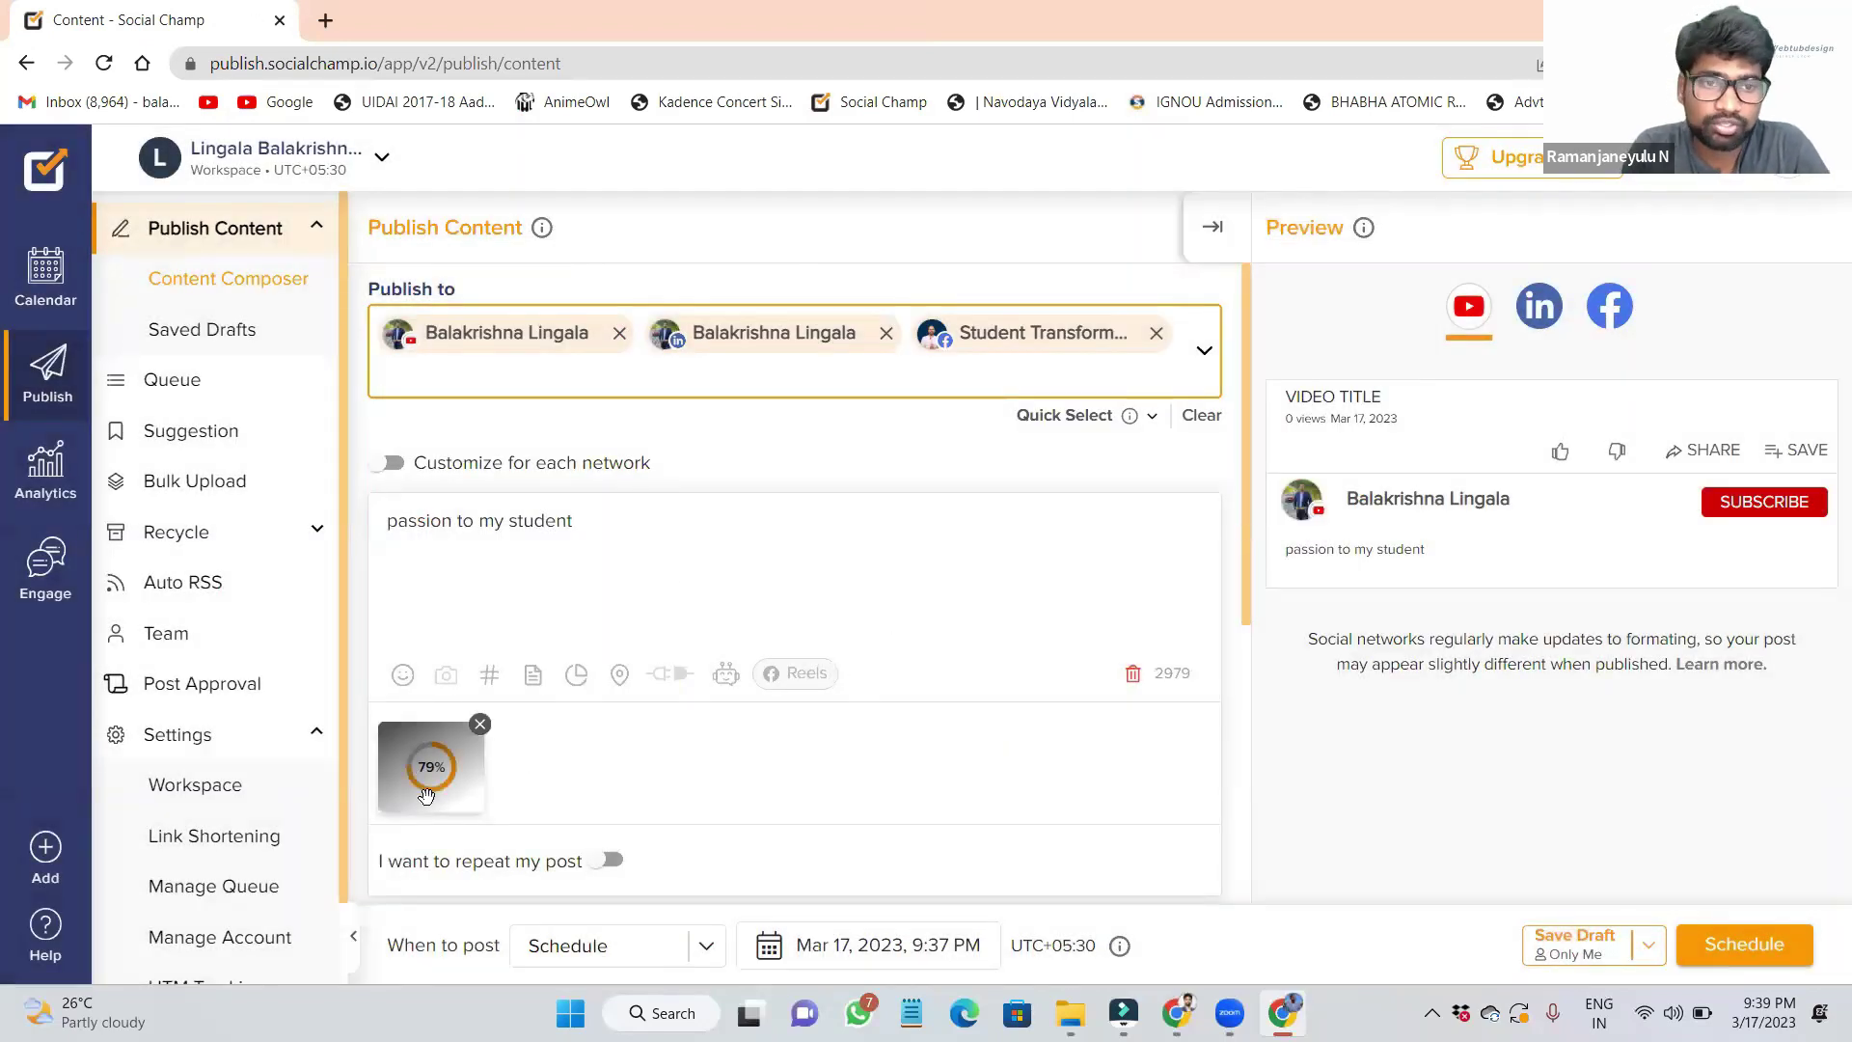
{"action": "scroll", "coordinate": [676, 636], "scroll_direction": "down", "scroll_amount": 4}
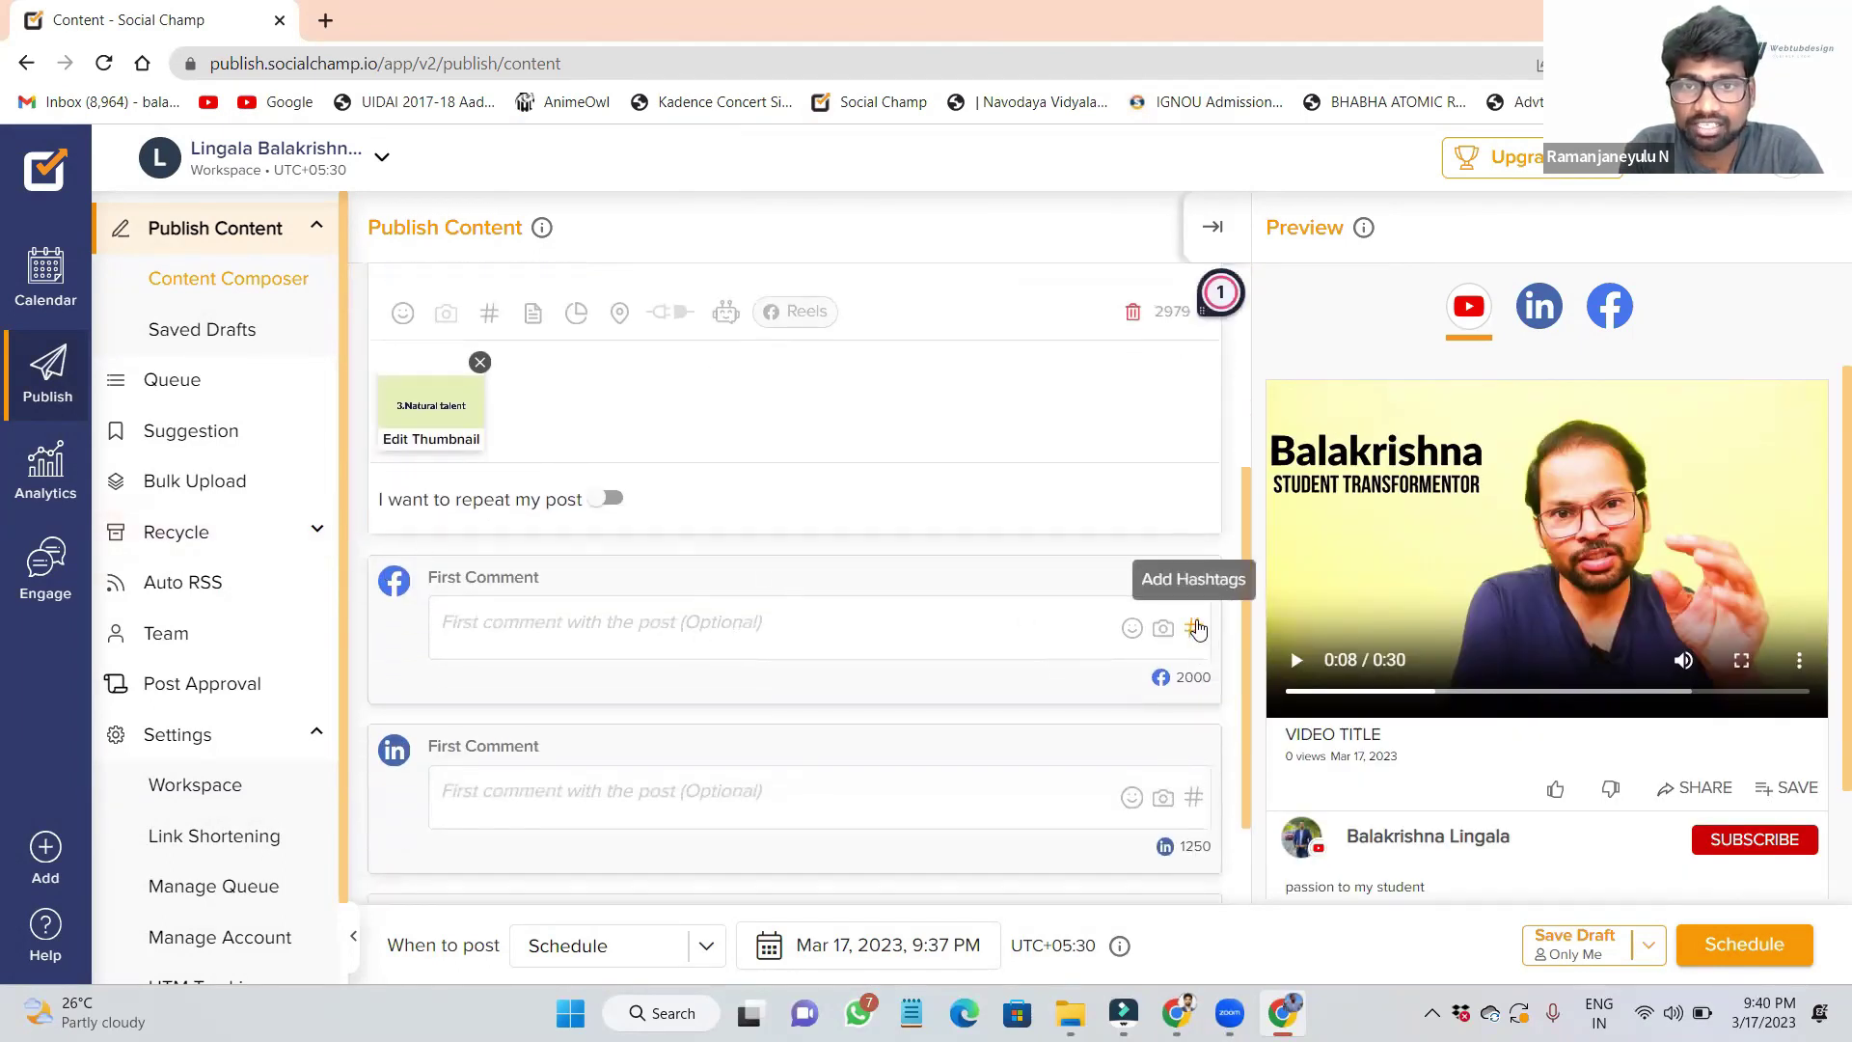
{"action": "left_click", "coordinate": [1196, 628]}
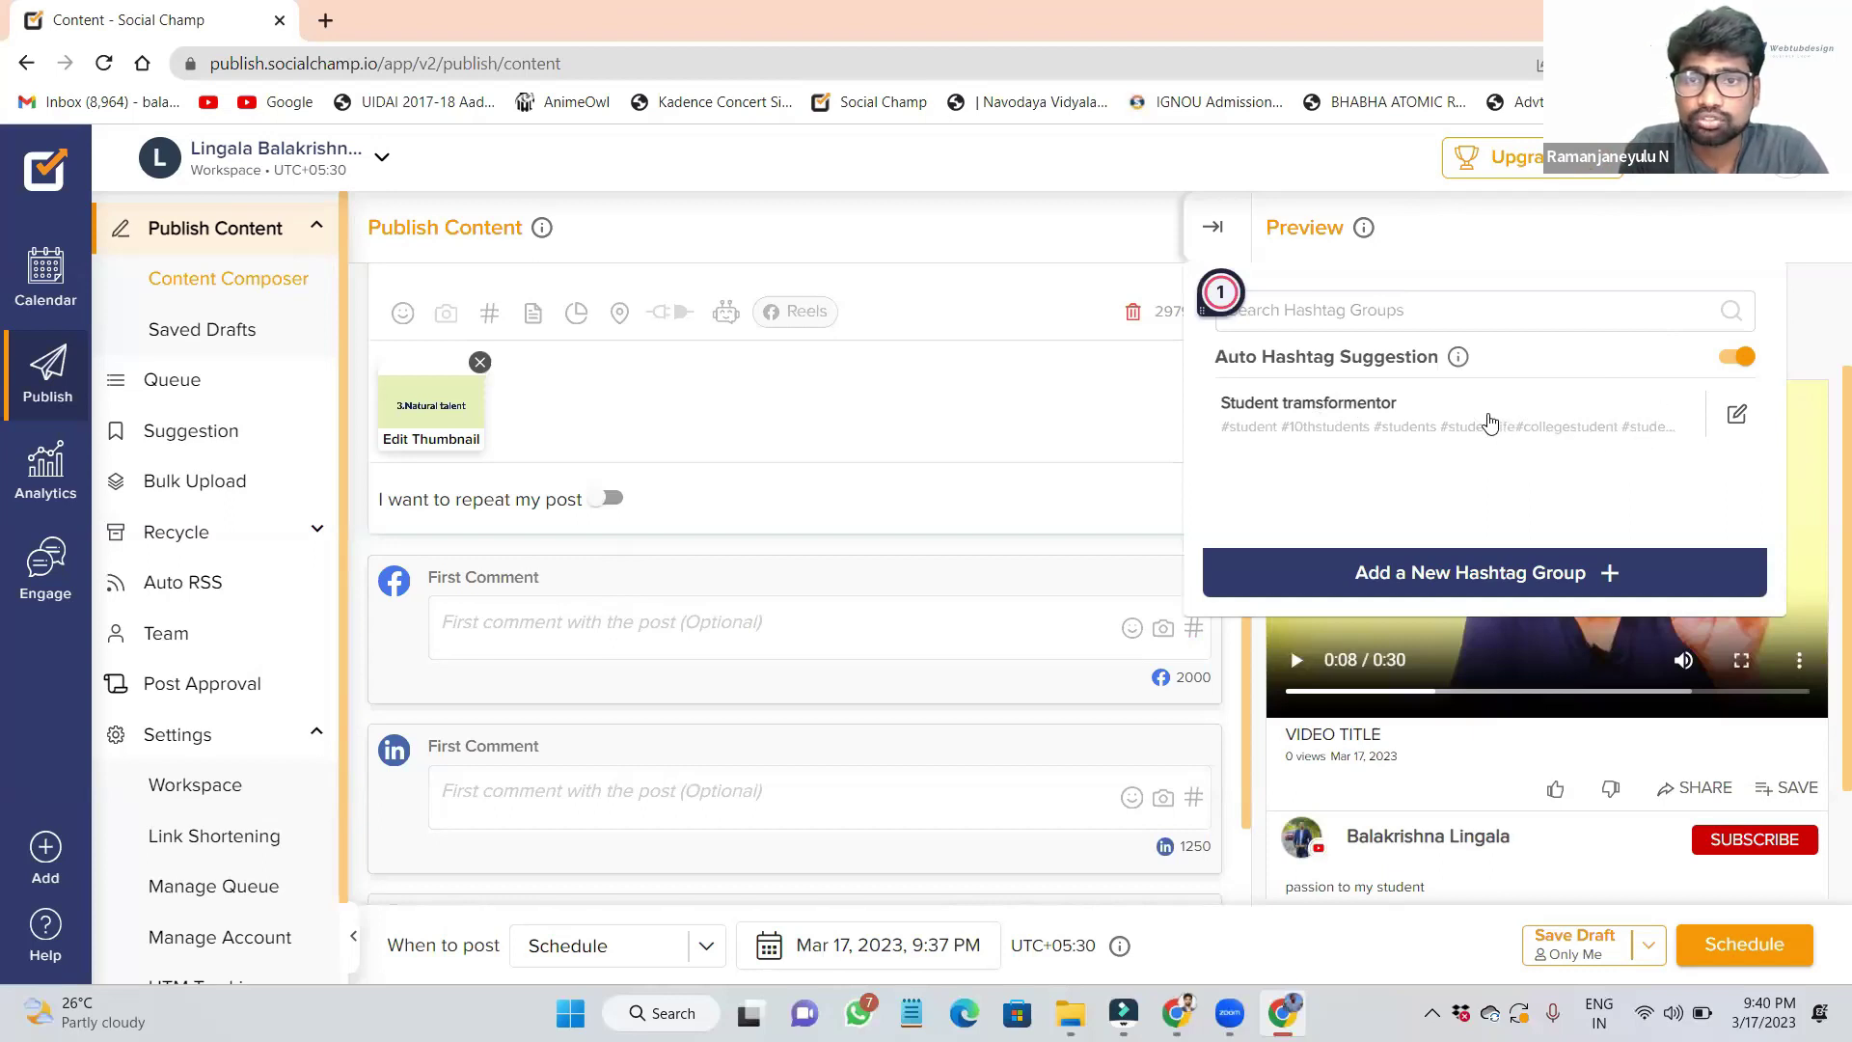
Step: Open the Add a New Hashtag Group form, try its Name and Hashtags fields, then cancel it
{"action": "left_click", "coordinate": [1533, 576]}
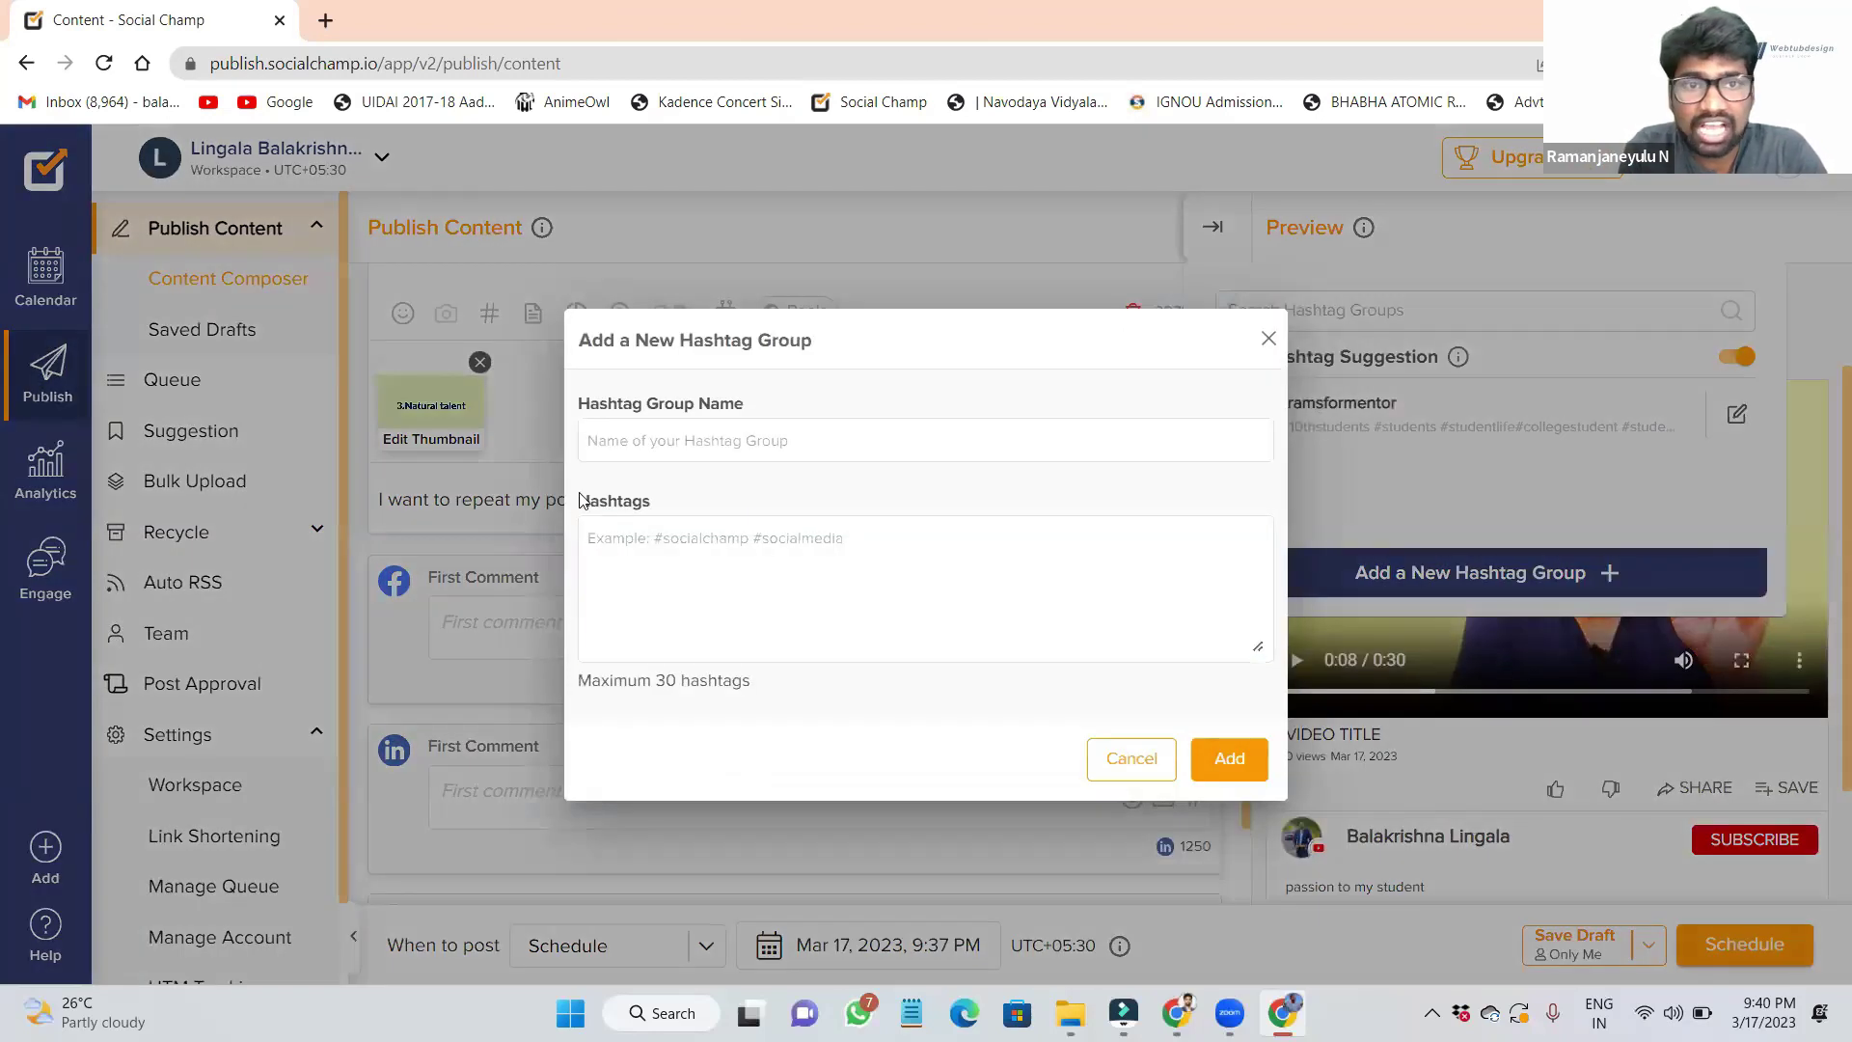
{"action": "left_click", "coordinate": [652, 532]}
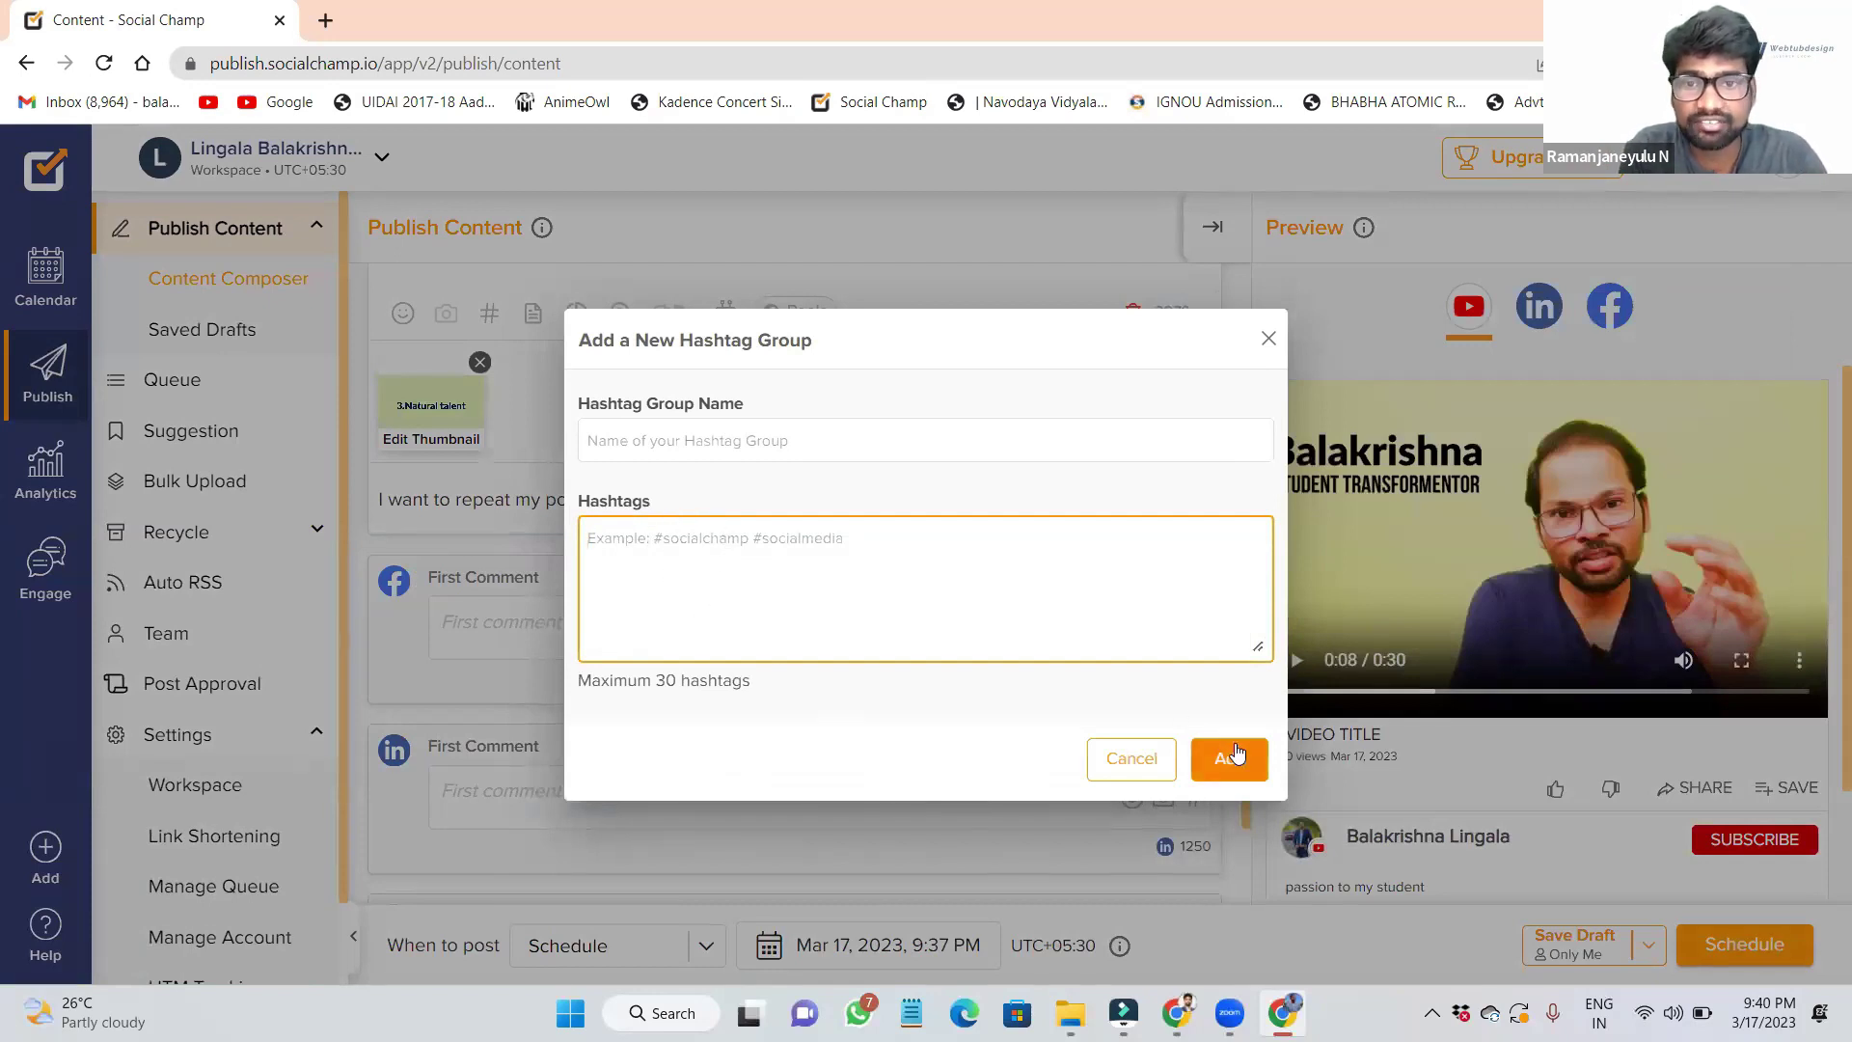
{"action": "left_click", "coordinate": [777, 439]}
{"action": "left_click", "coordinate": [799, 552]}
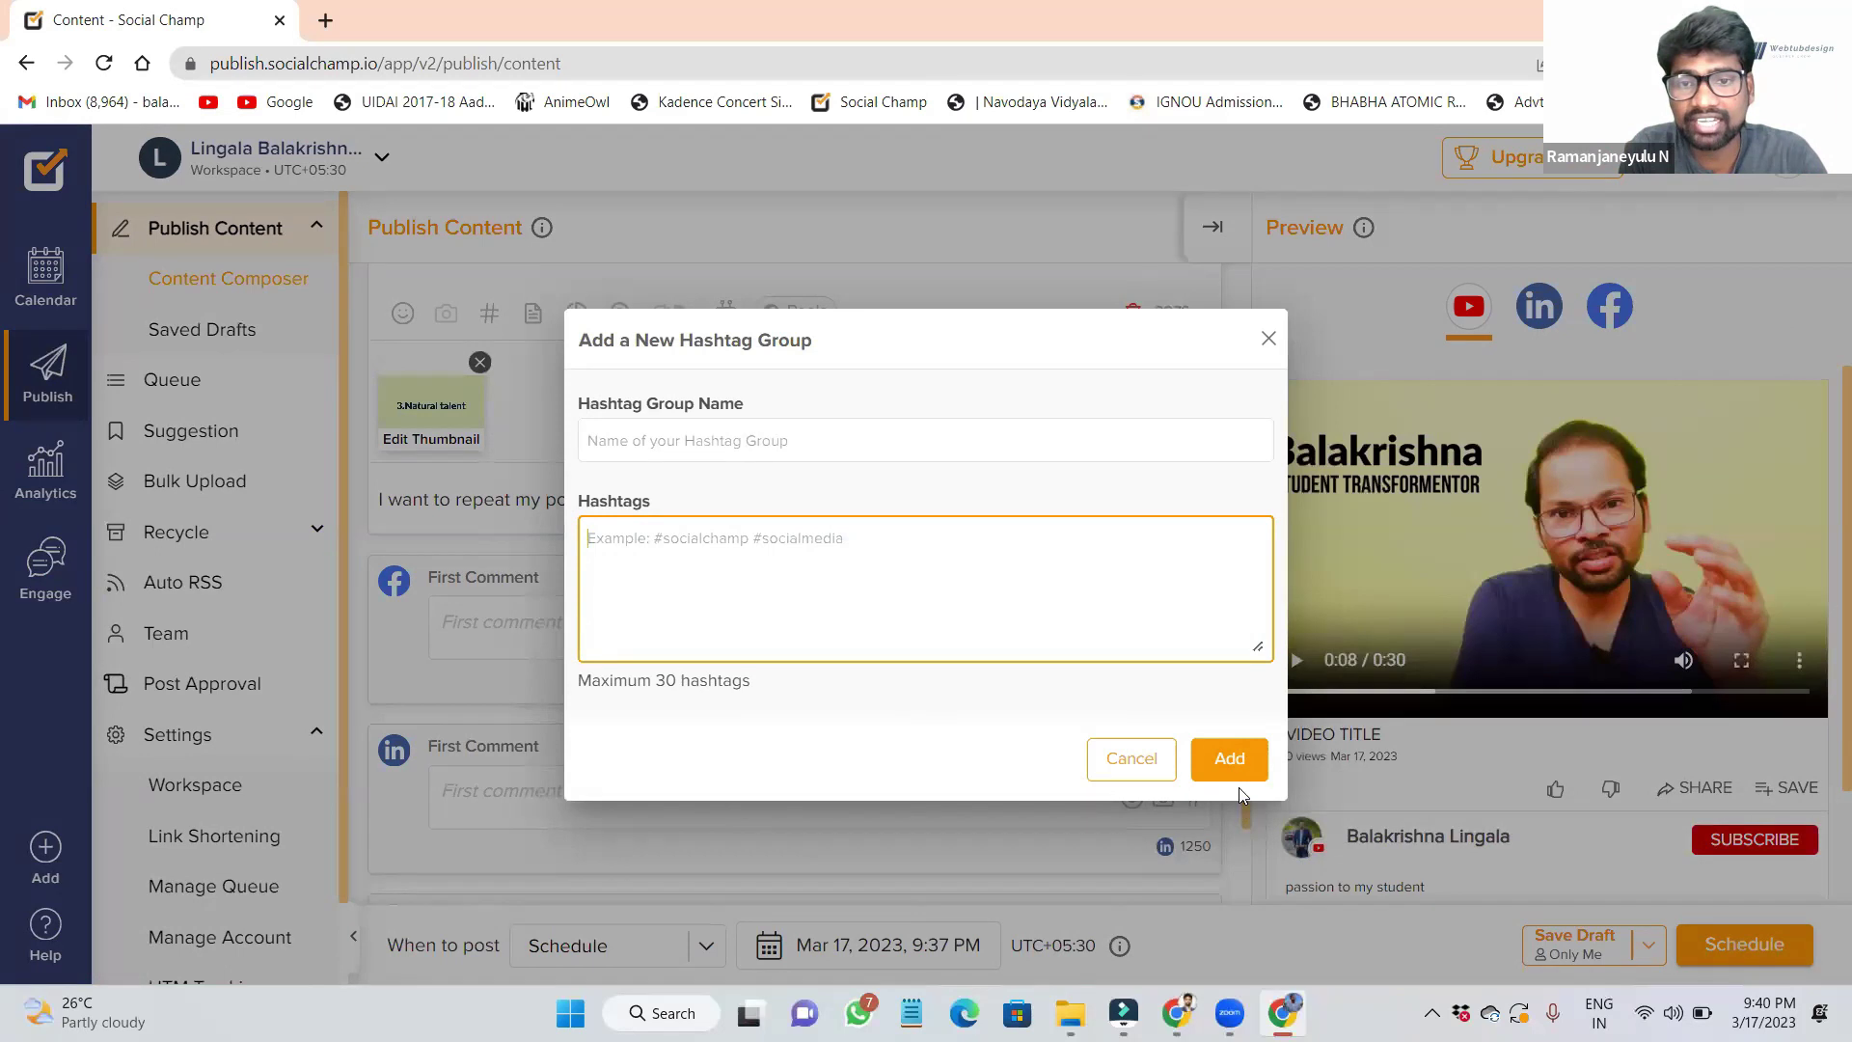
{"action": "left_click", "coordinate": [1163, 764]}
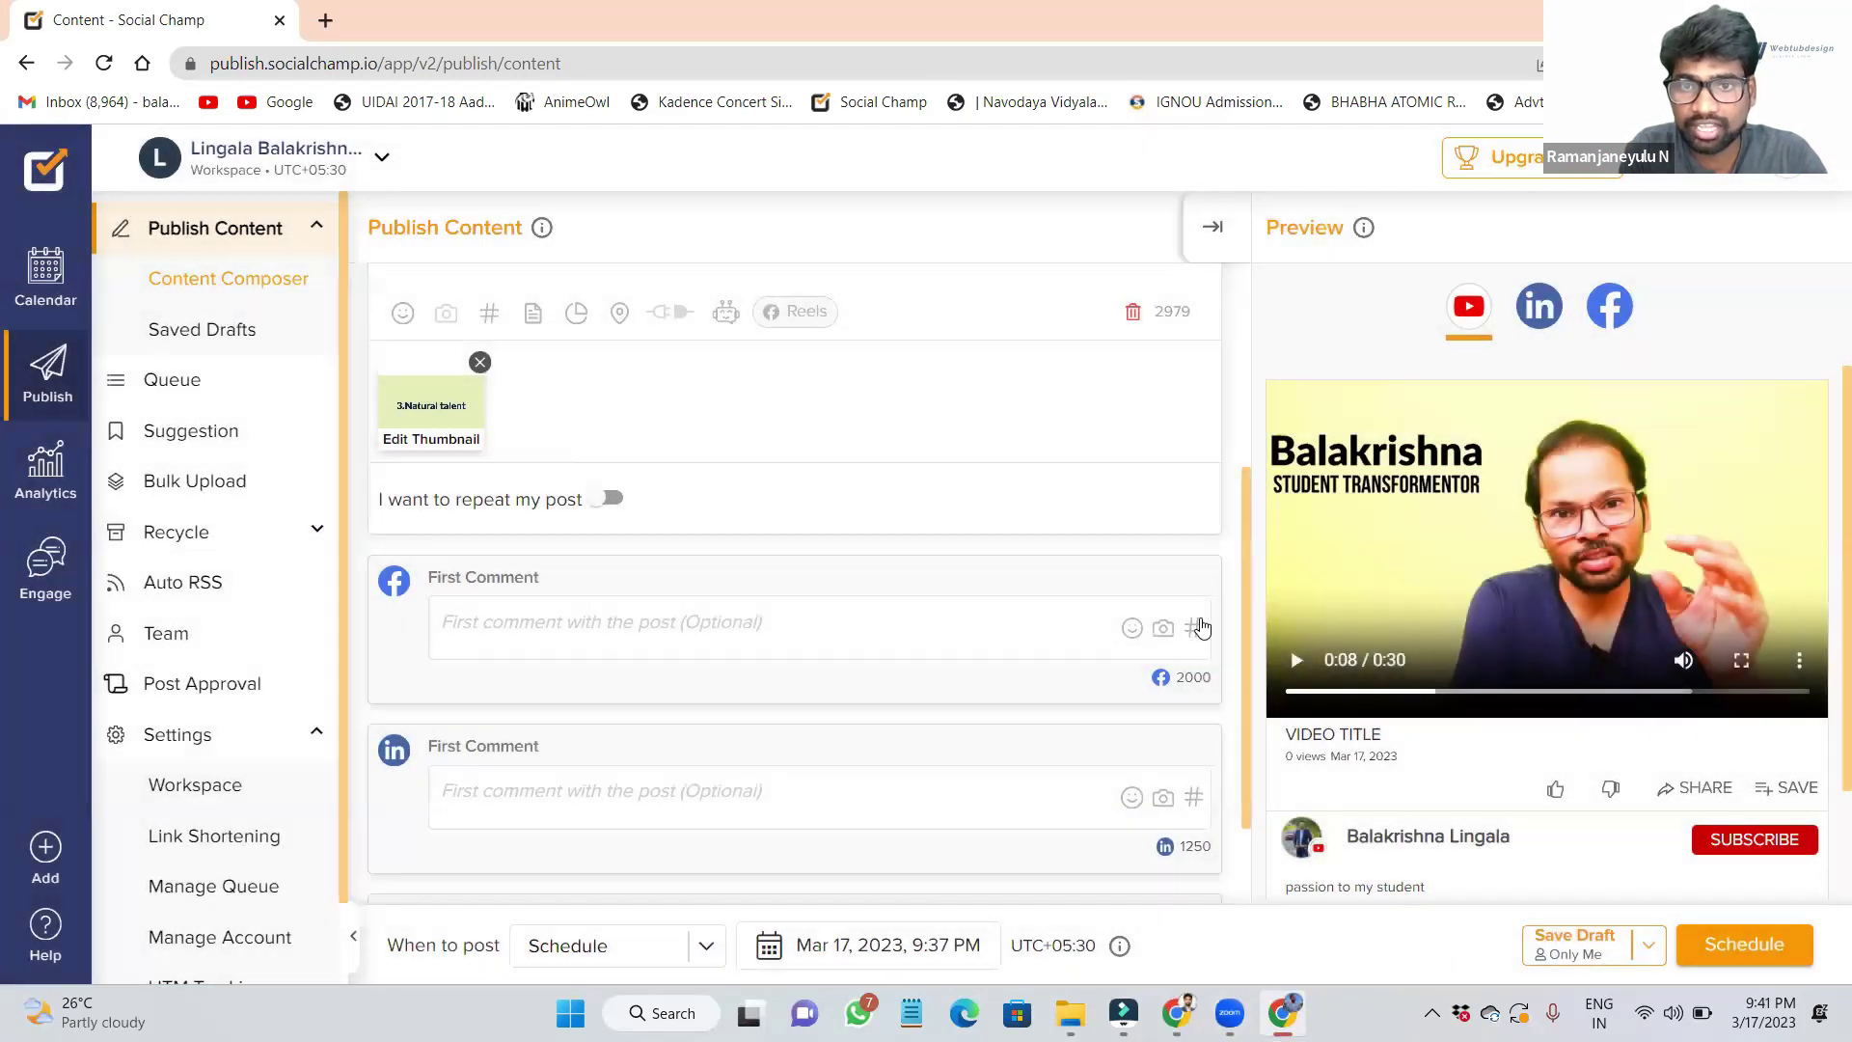
Step: Insert the Student transformentor hashtag group into the Facebook first comment
{"action": "left_click", "coordinate": [1198, 628]}
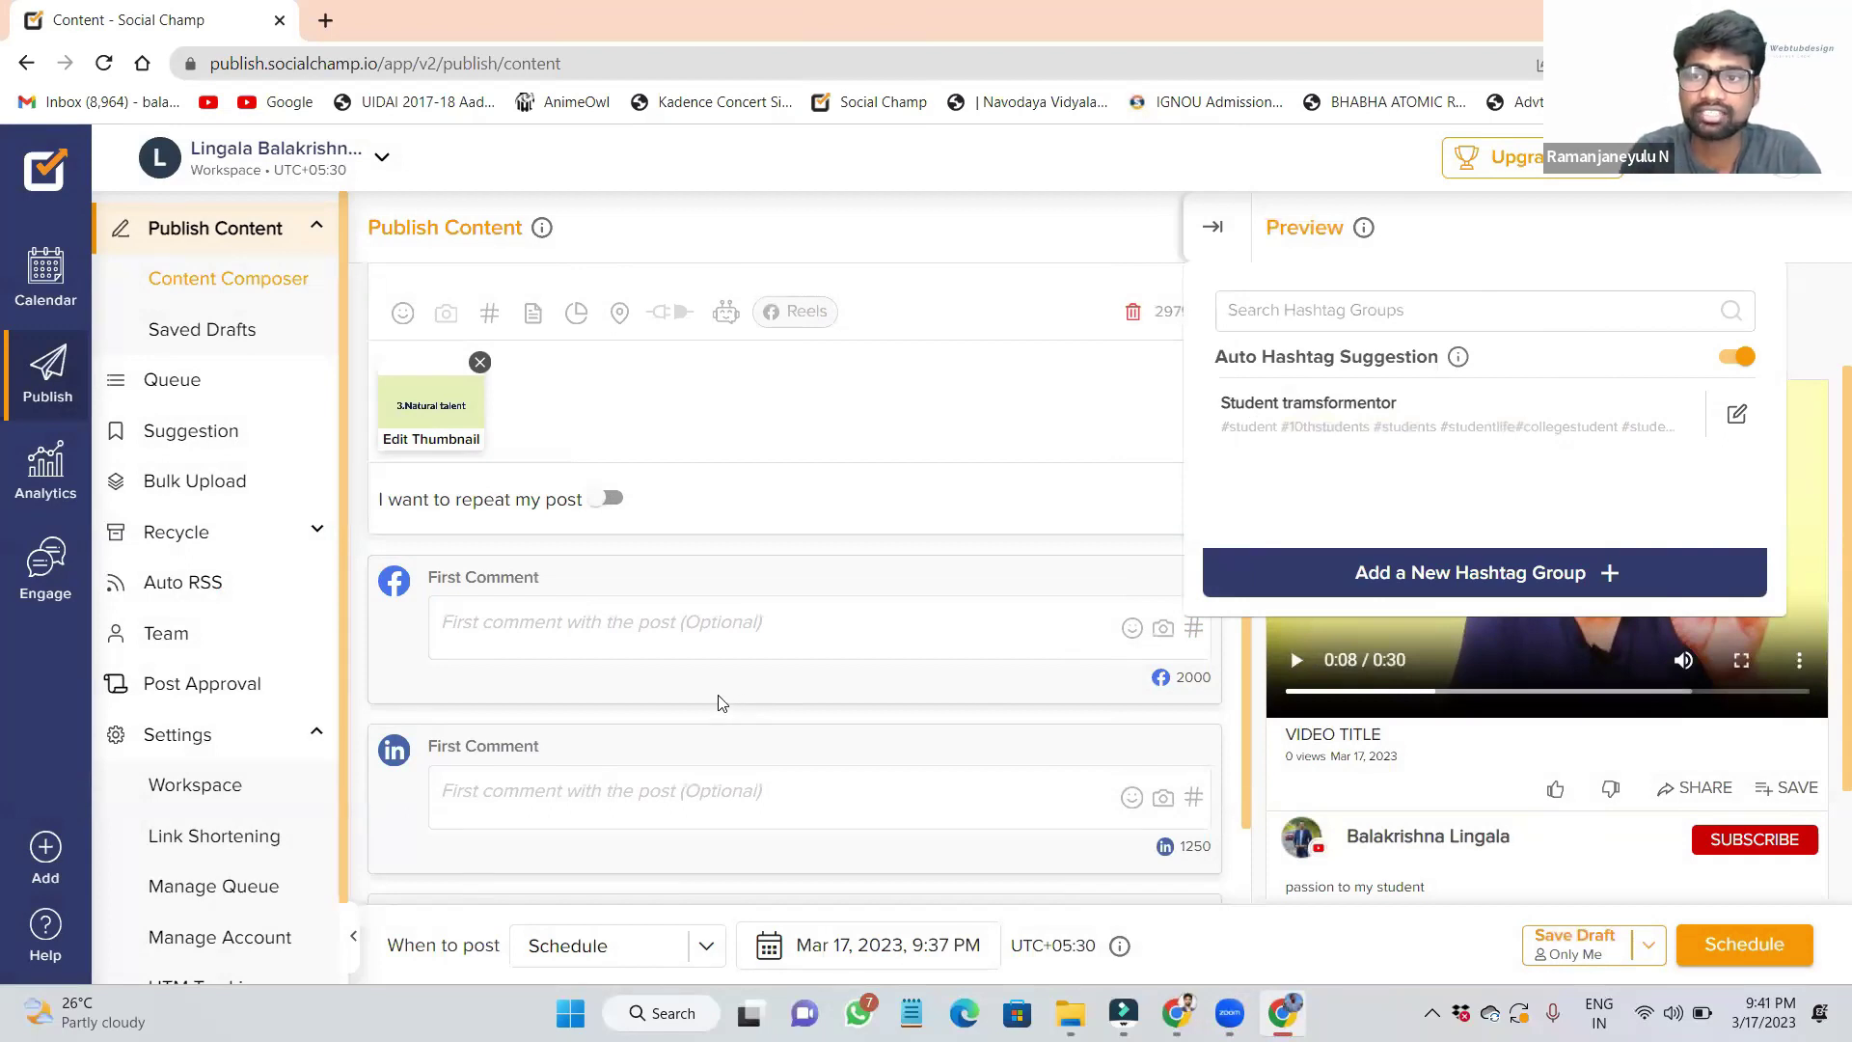
{"action": "left_click", "coordinate": [1336, 420]}
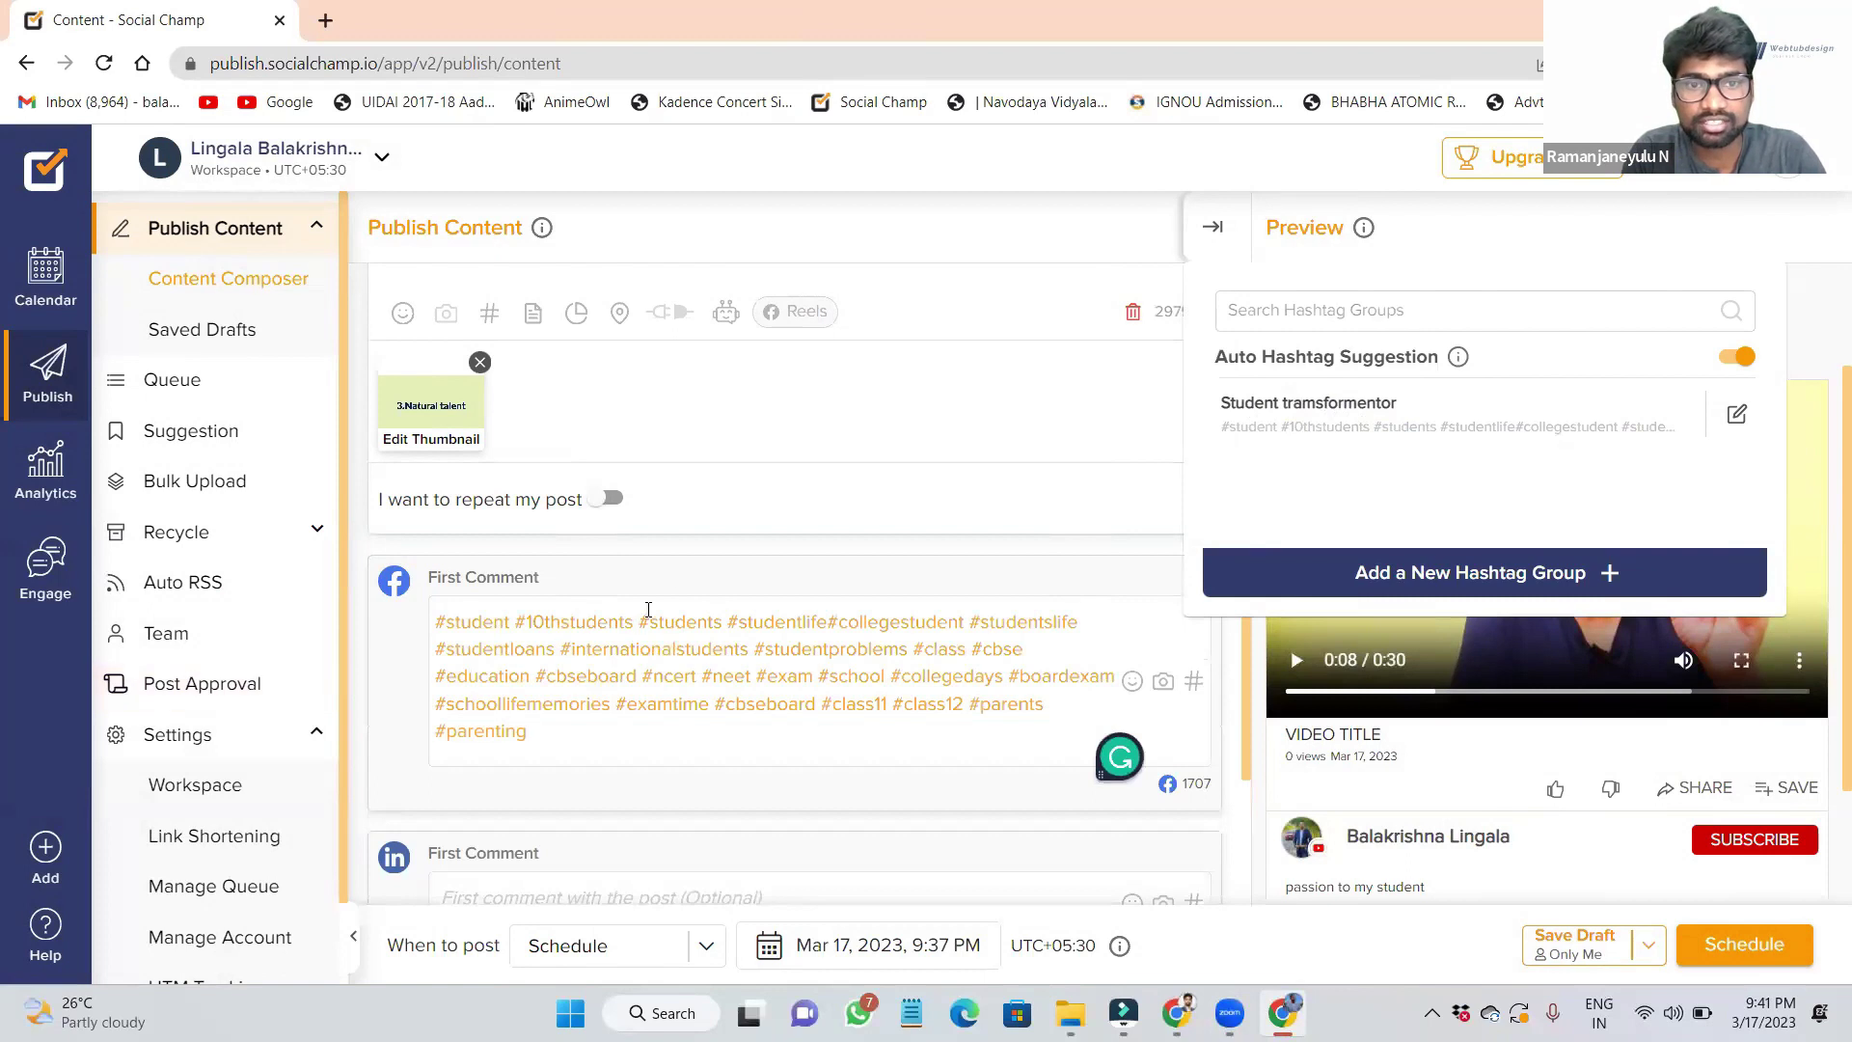
{"action": "scroll", "coordinate": [843, 680], "scroll_direction": "down", "scroll_amount": 3}
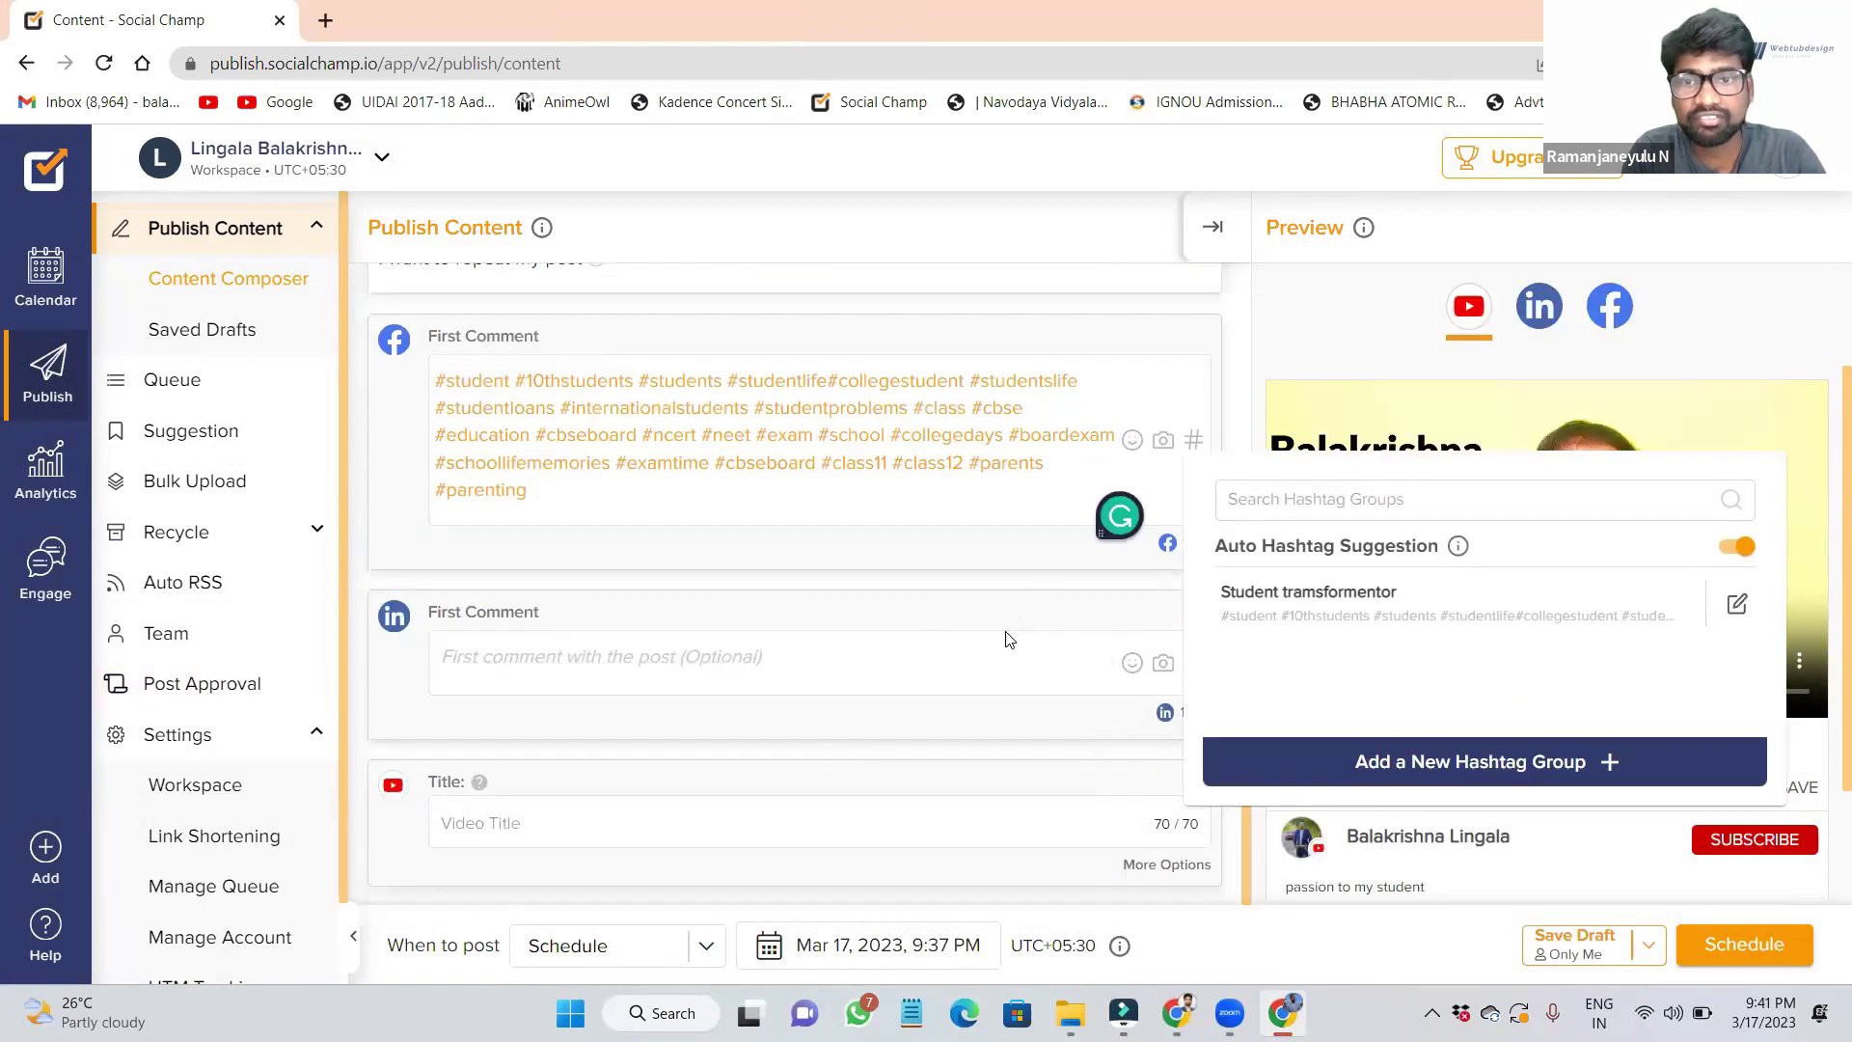
{"action": "left_click", "coordinate": [996, 656]}
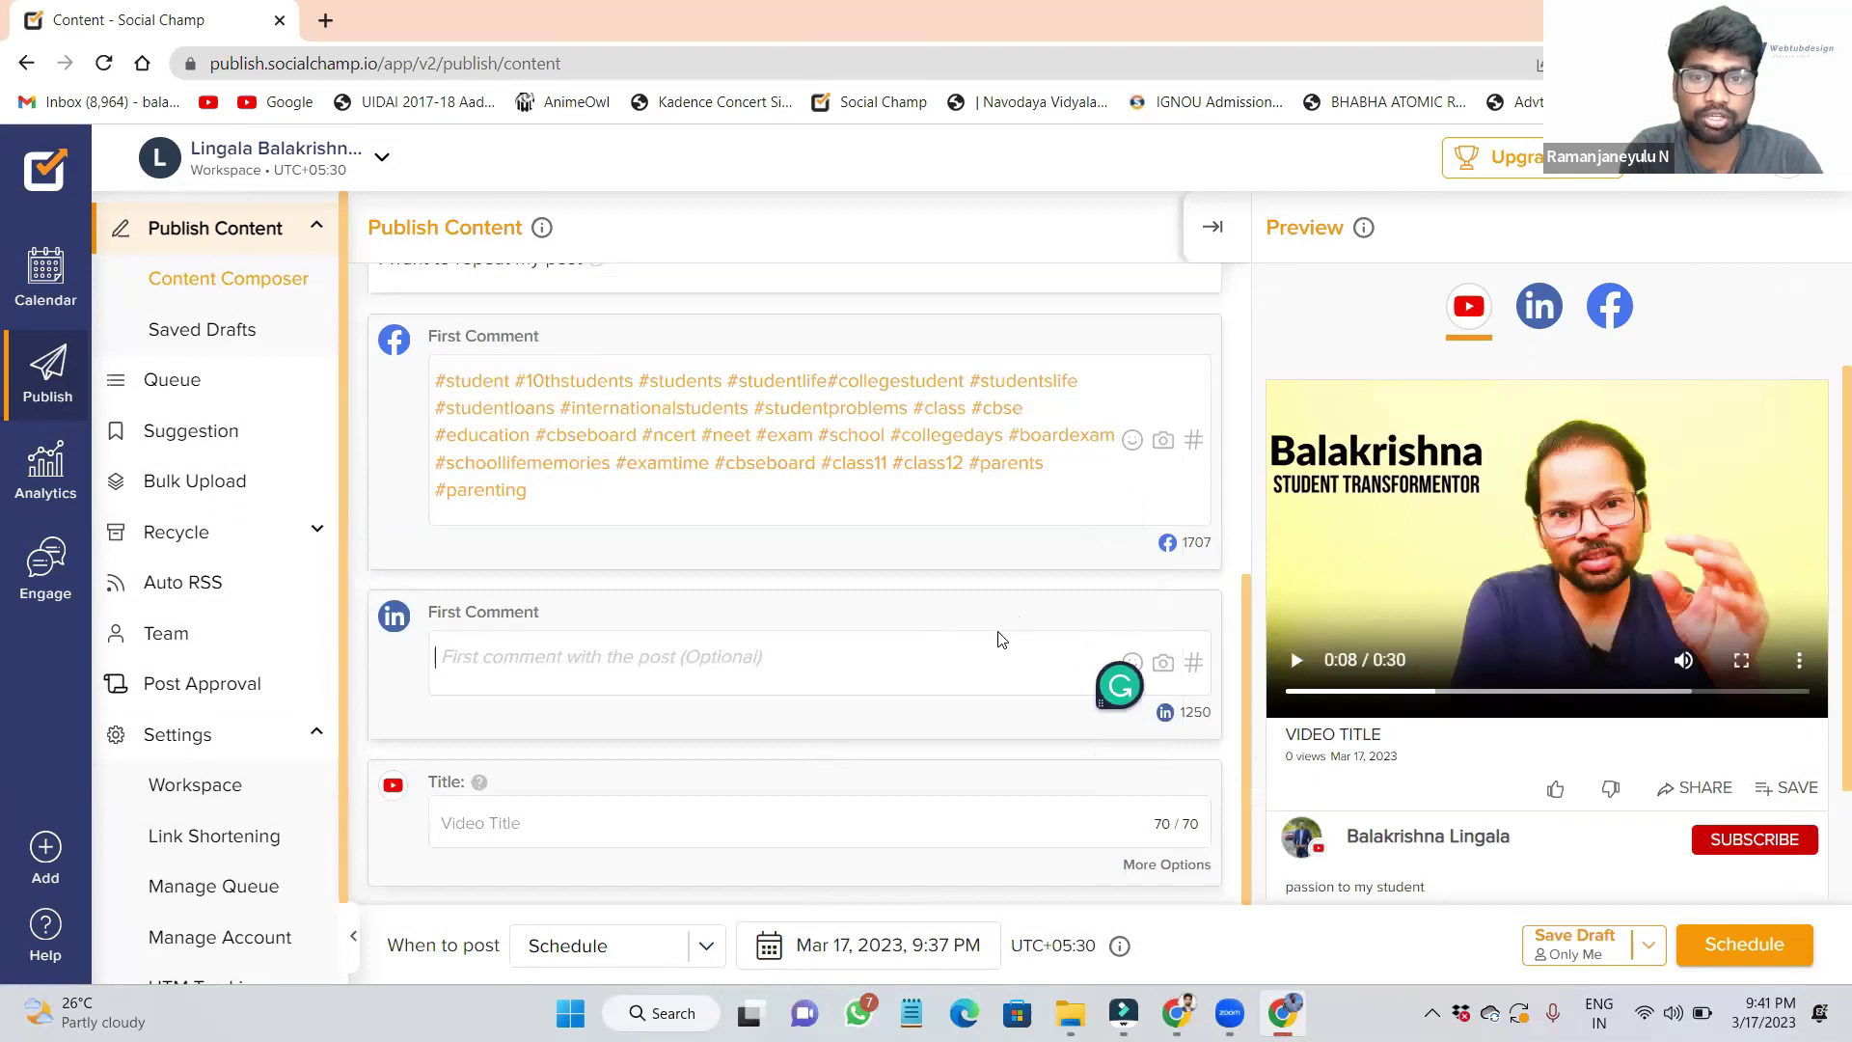
Step: Insert the Student transformentor hashtag group into the LinkedIn first comment
{"action": "left_click", "coordinate": [1193, 662]}
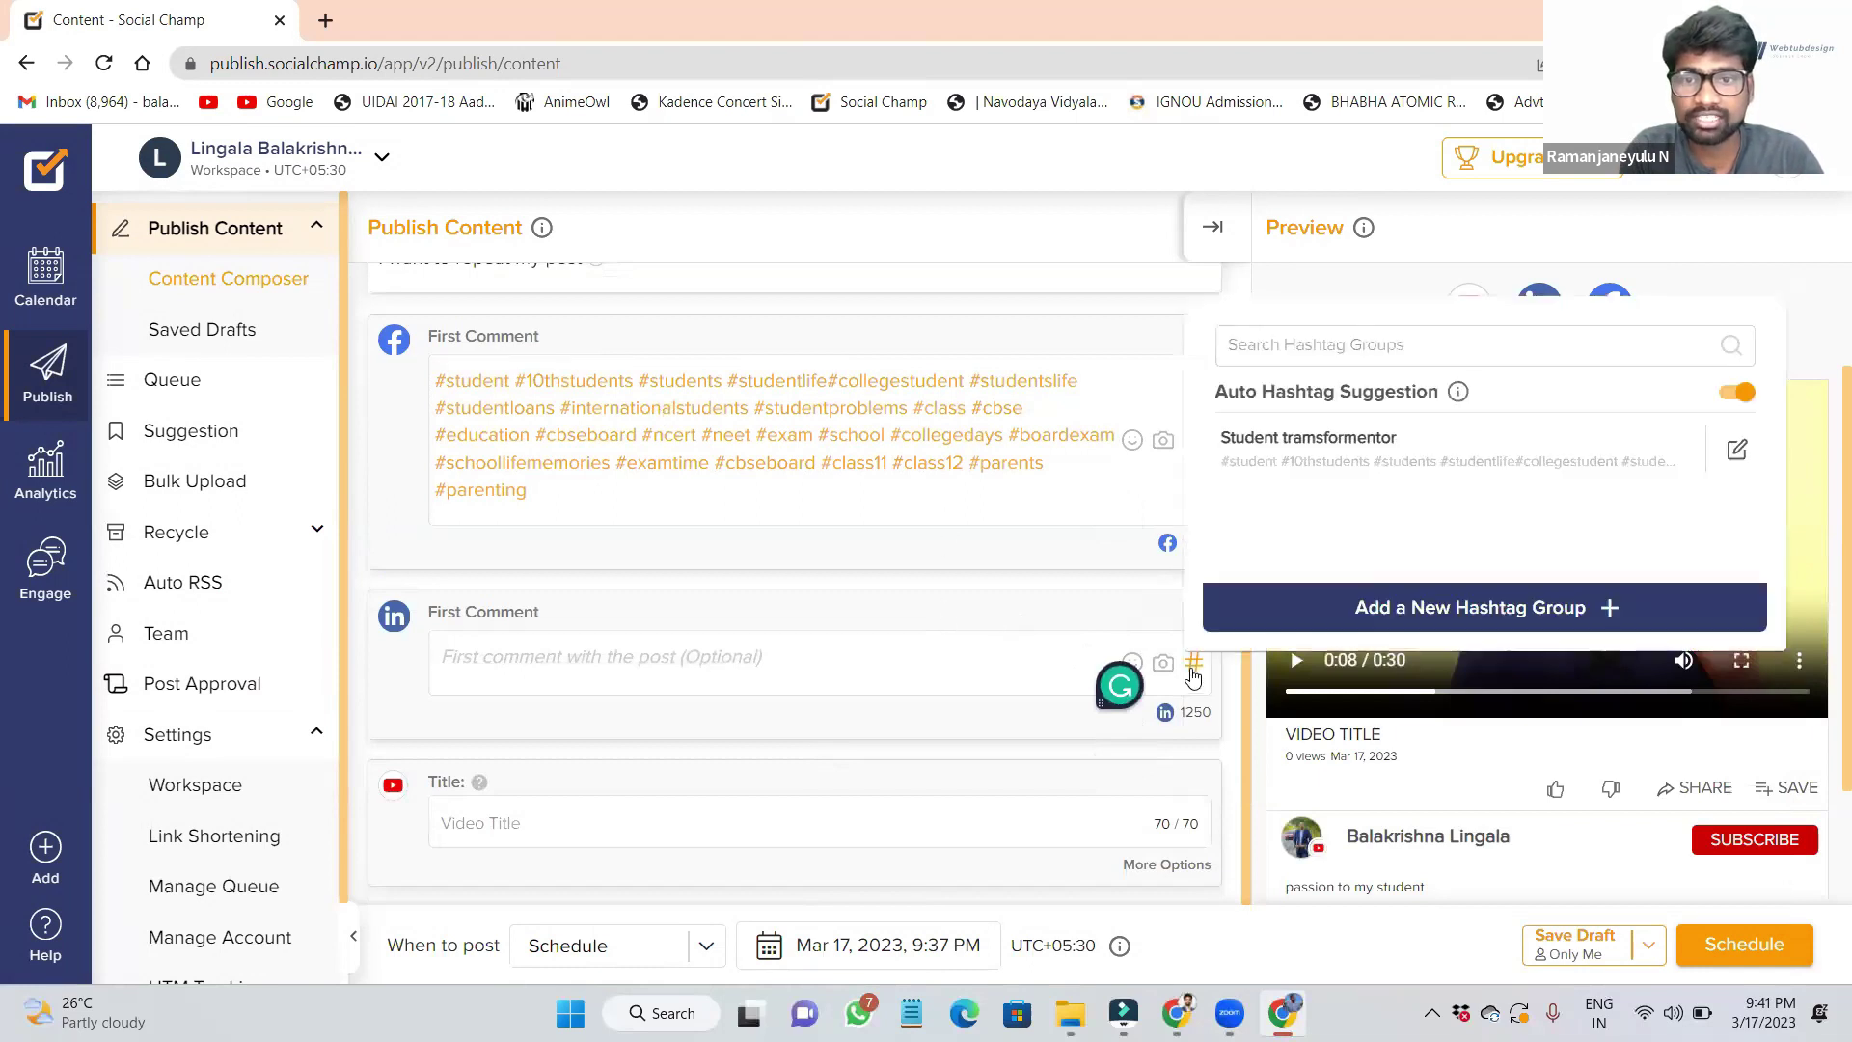
{"action": "left_click", "coordinate": [1309, 454]}
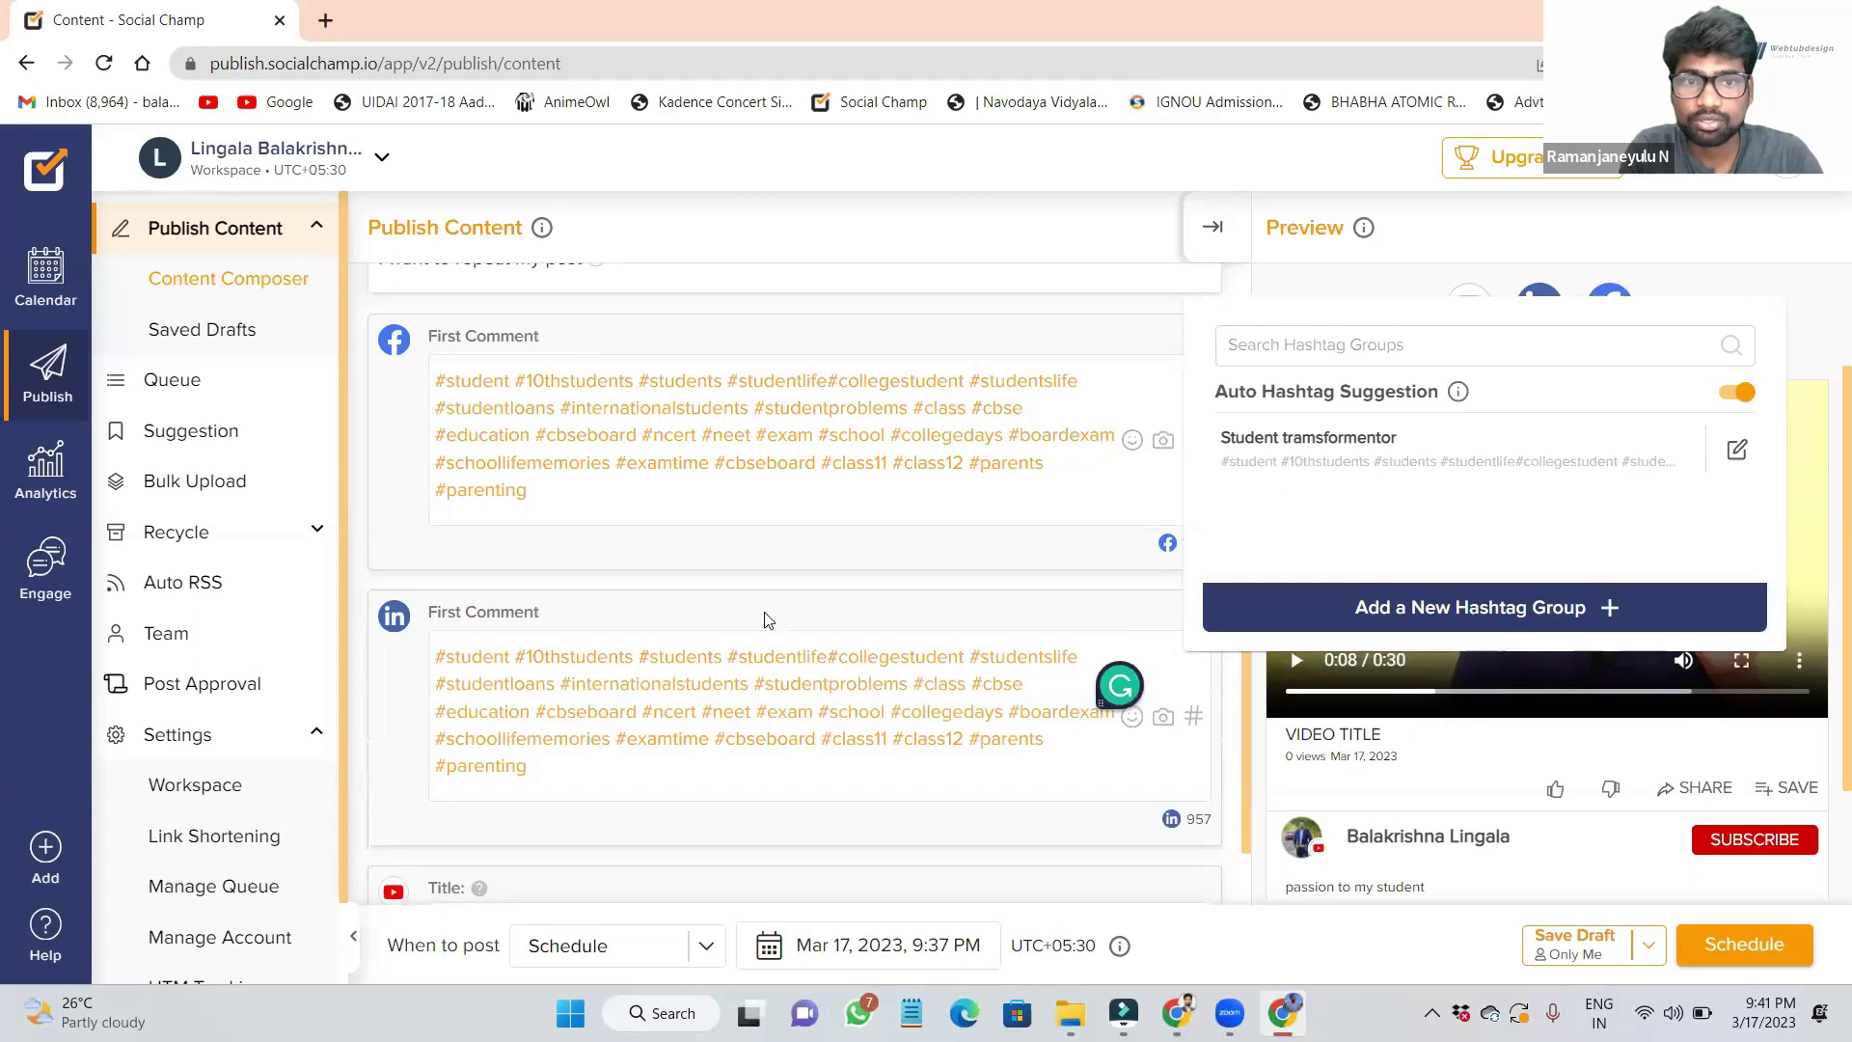
{"action": "scroll", "coordinate": [837, 503], "scroll_direction": "down", "scroll_amount": 1}
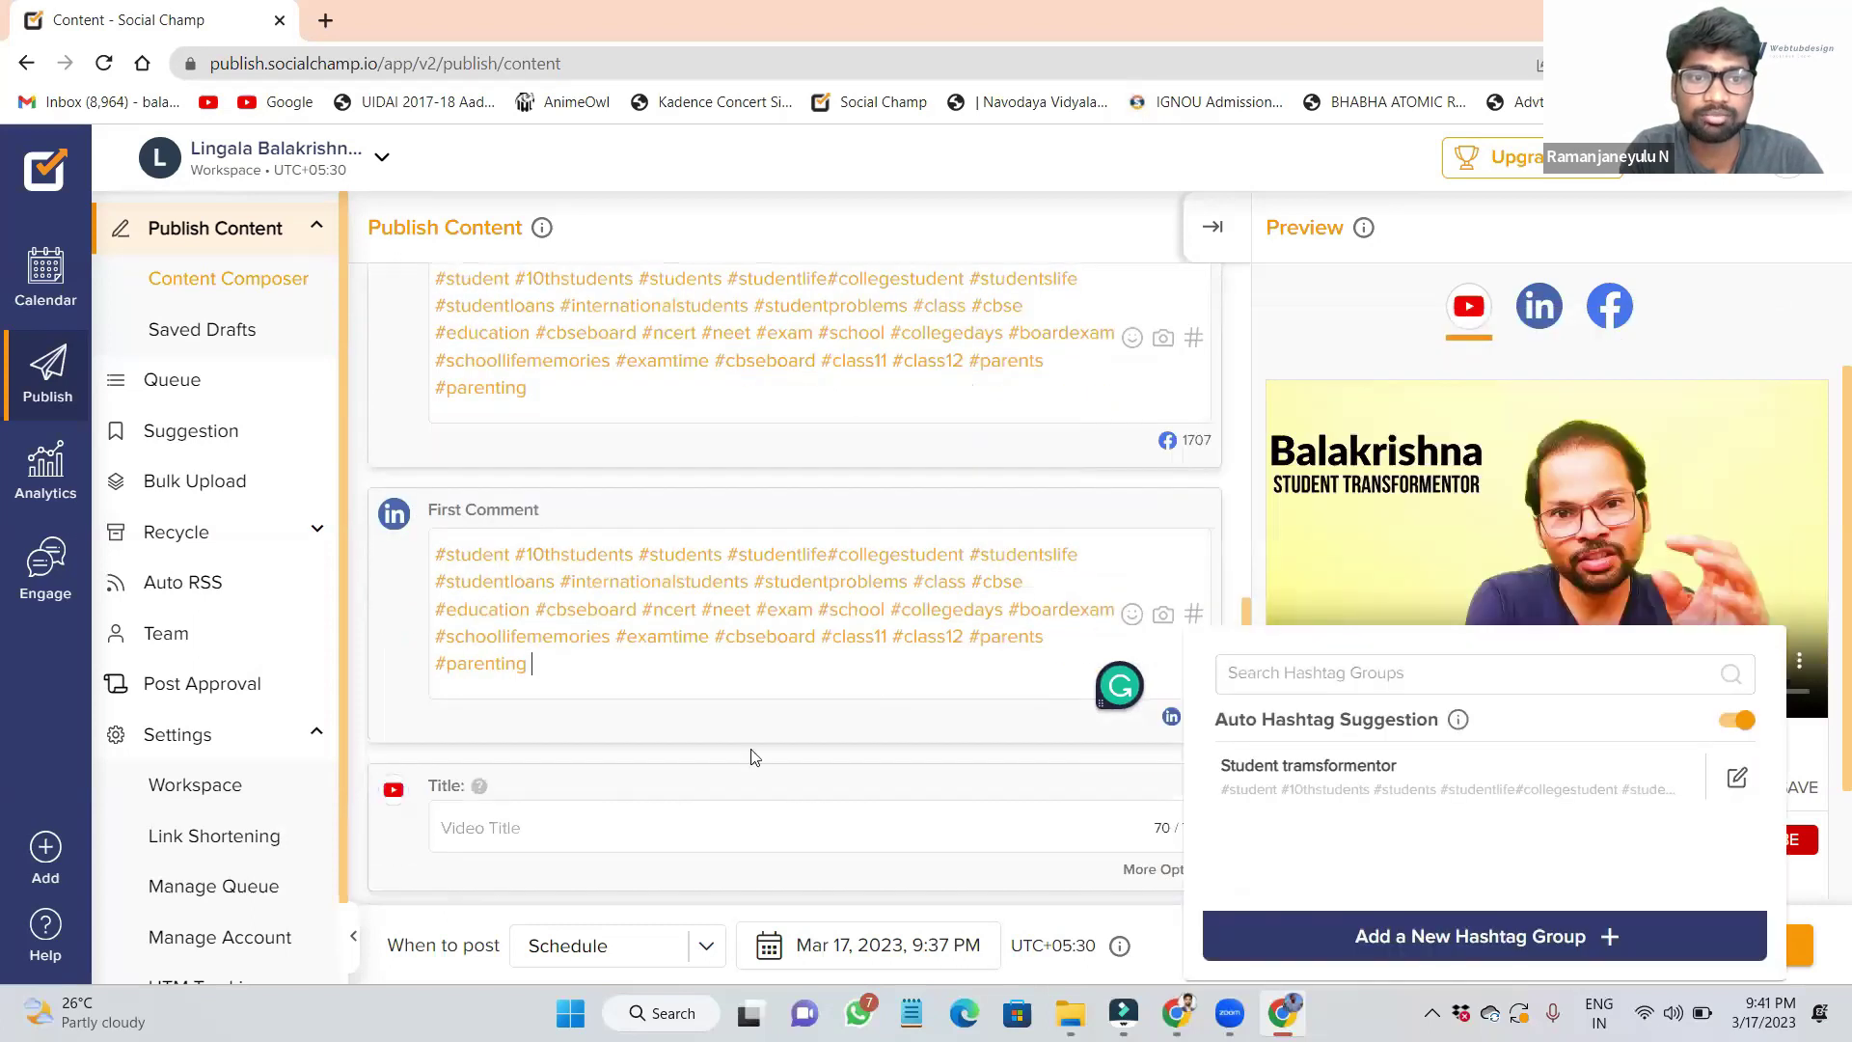
{"action": "left_click", "coordinate": [519, 818]}
{"action": "left_click", "coordinate": [578, 769]}
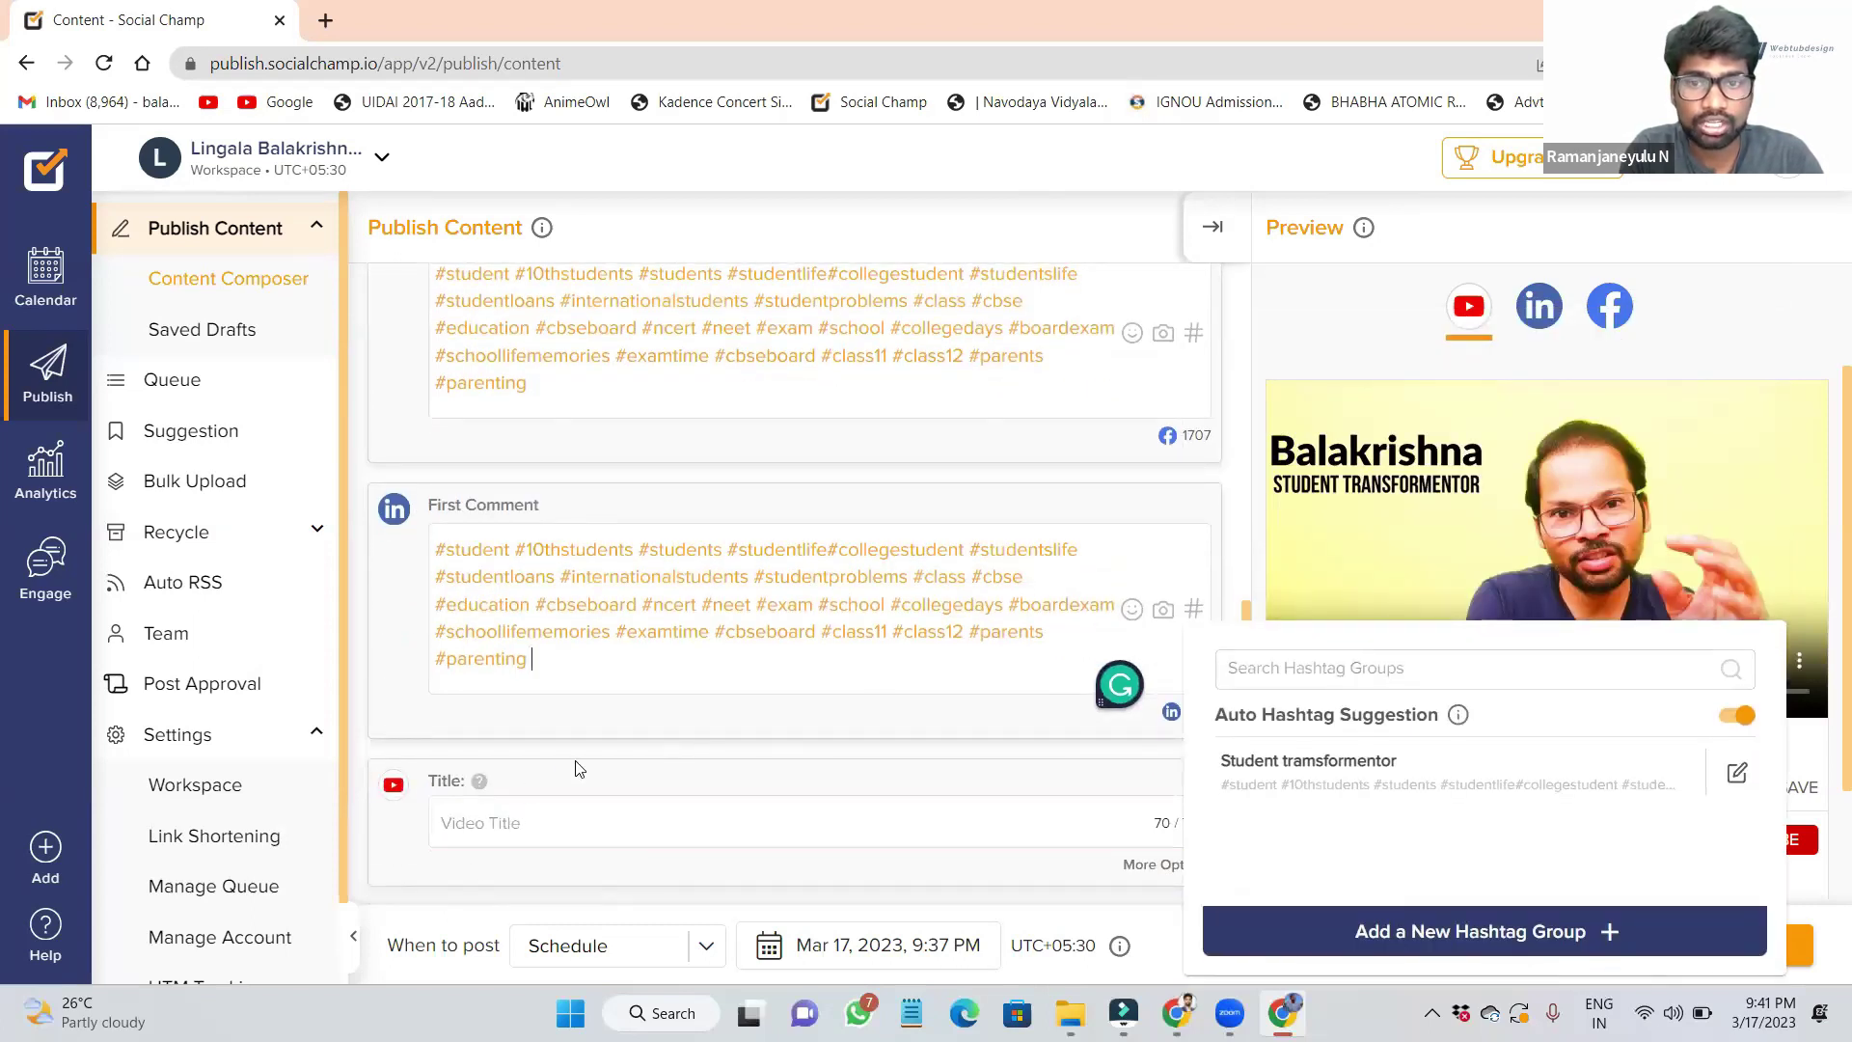
{"action": "left_click", "coordinate": [571, 816]}
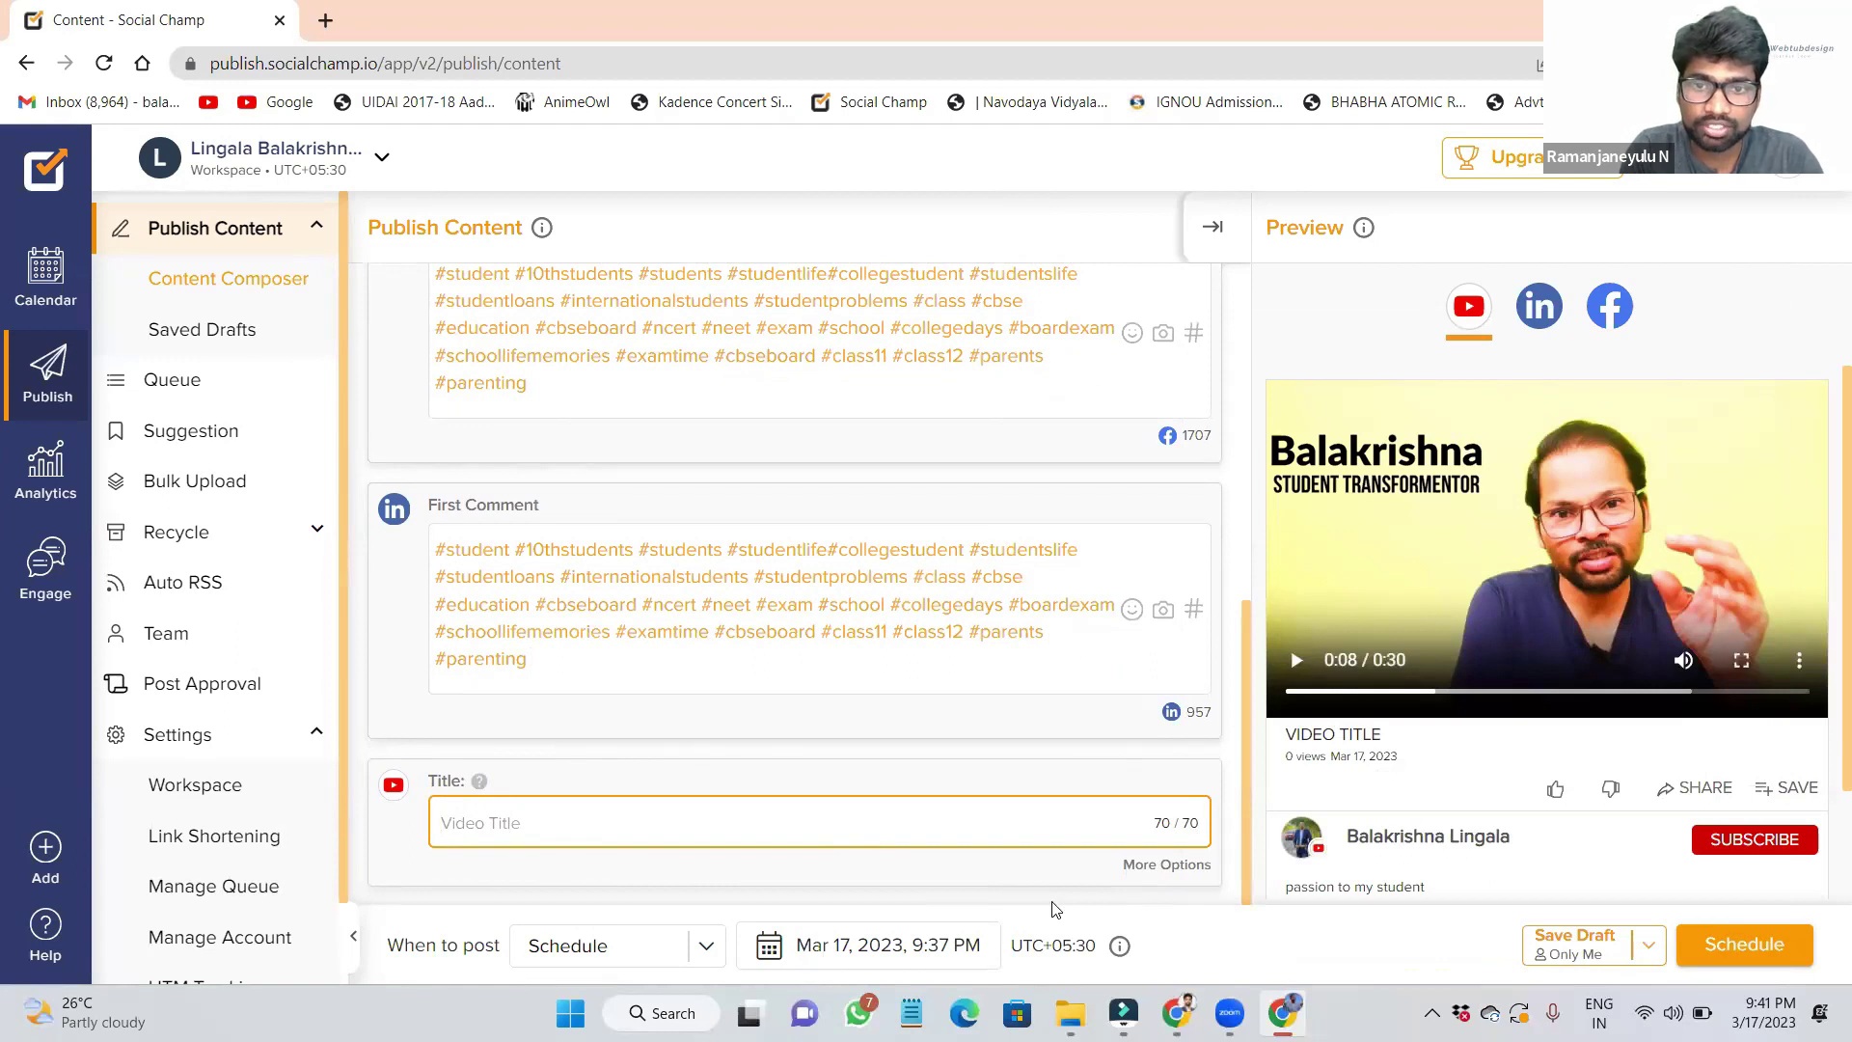
Step: Show the extra YouTube options and set the post type to Shorts
{"action": "left_click", "coordinate": [1143, 867]}
{"action": "scroll", "coordinate": [705, 655], "scroll_direction": "down", "scroll_amount": 3}
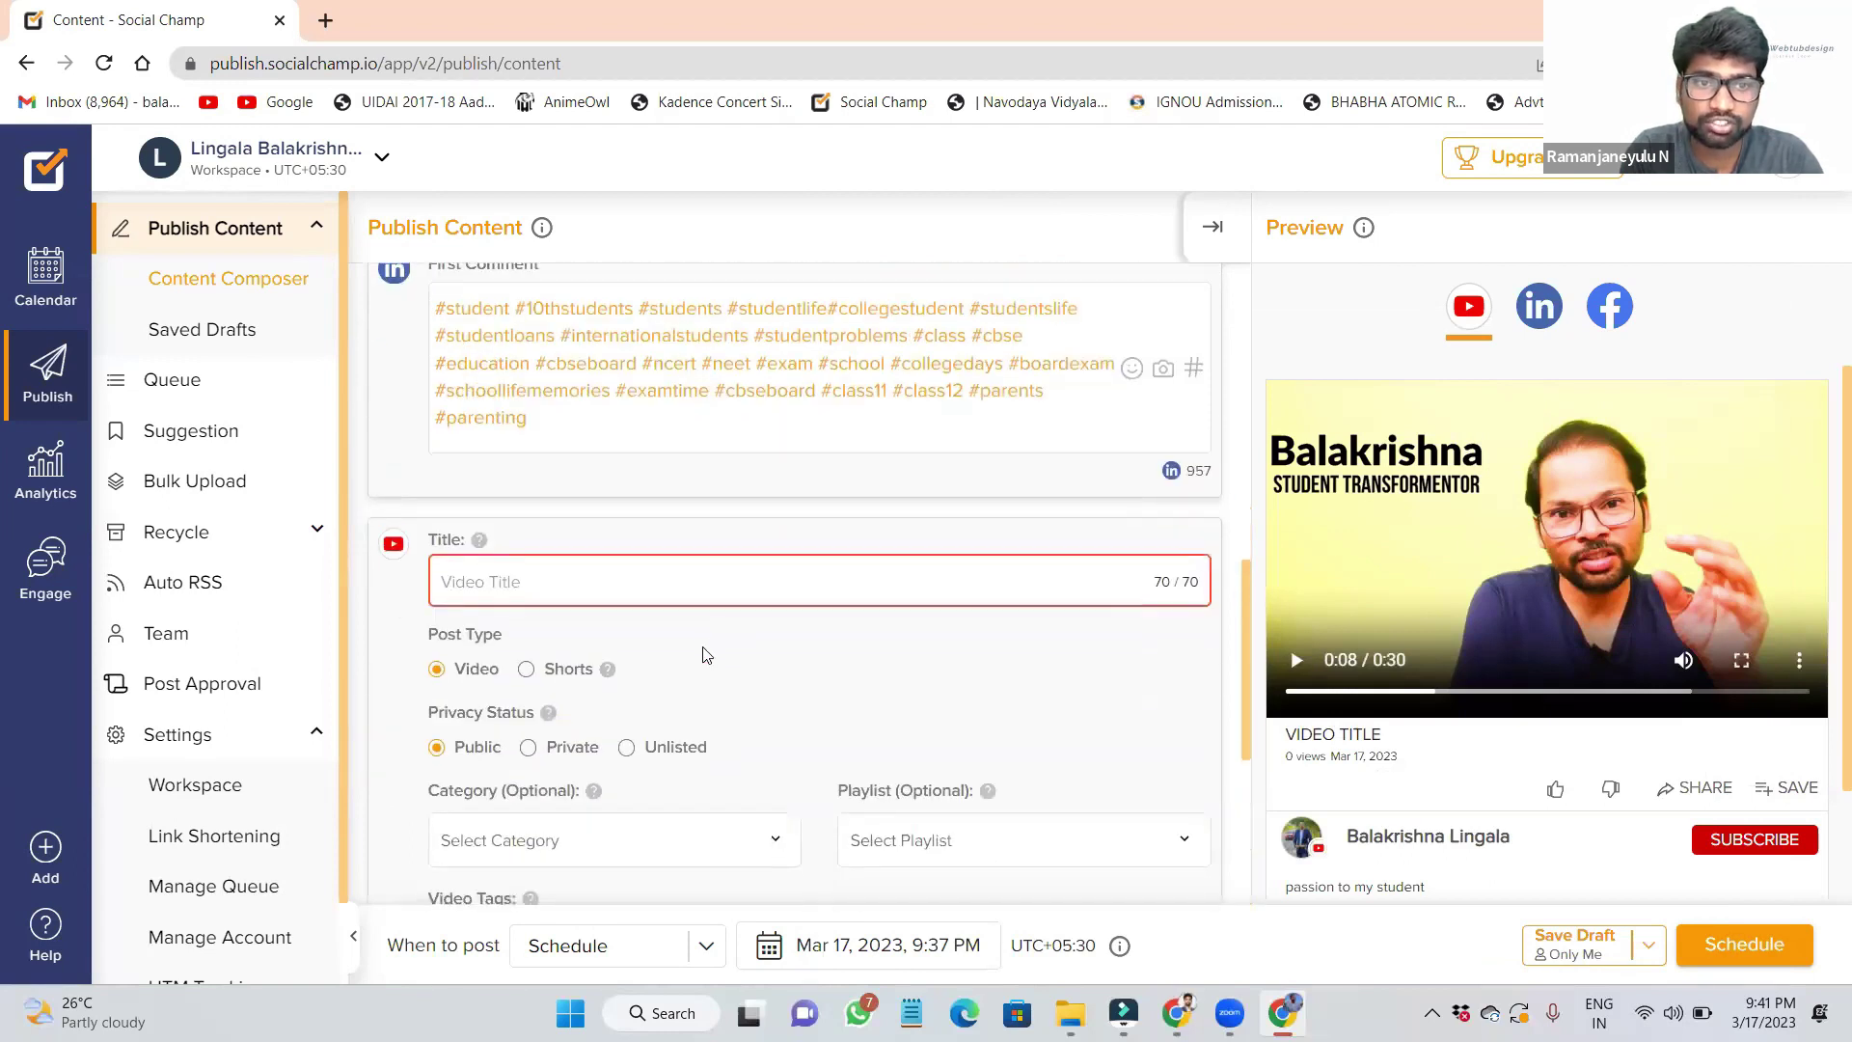
{"action": "left_click", "coordinate": [526, 670]}
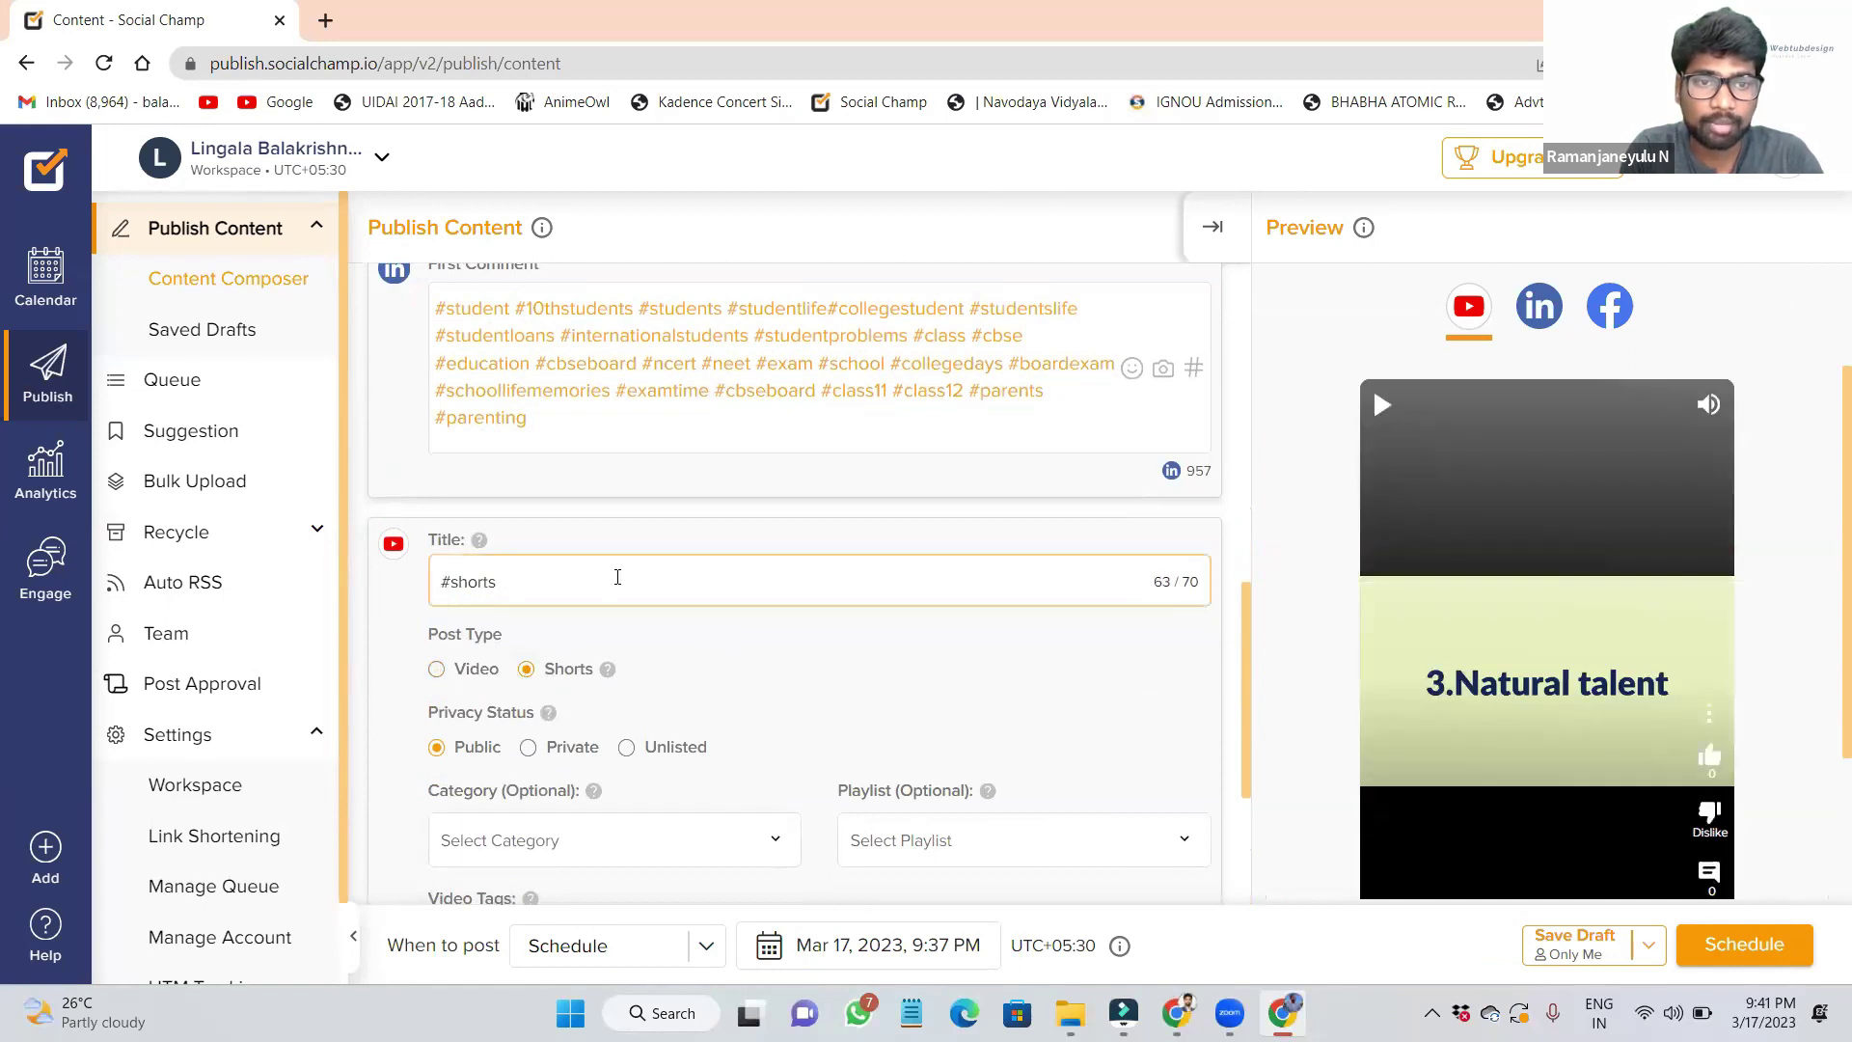
{"action": "scroll", "coordinate": [616, 575], "scroll_direction": "down", "scroll_amount": 2}
Step: Set the YouTube category to Education and add the video to the student transformentor playlist
{"action": "left_click", "coordinate": [621, 608]}
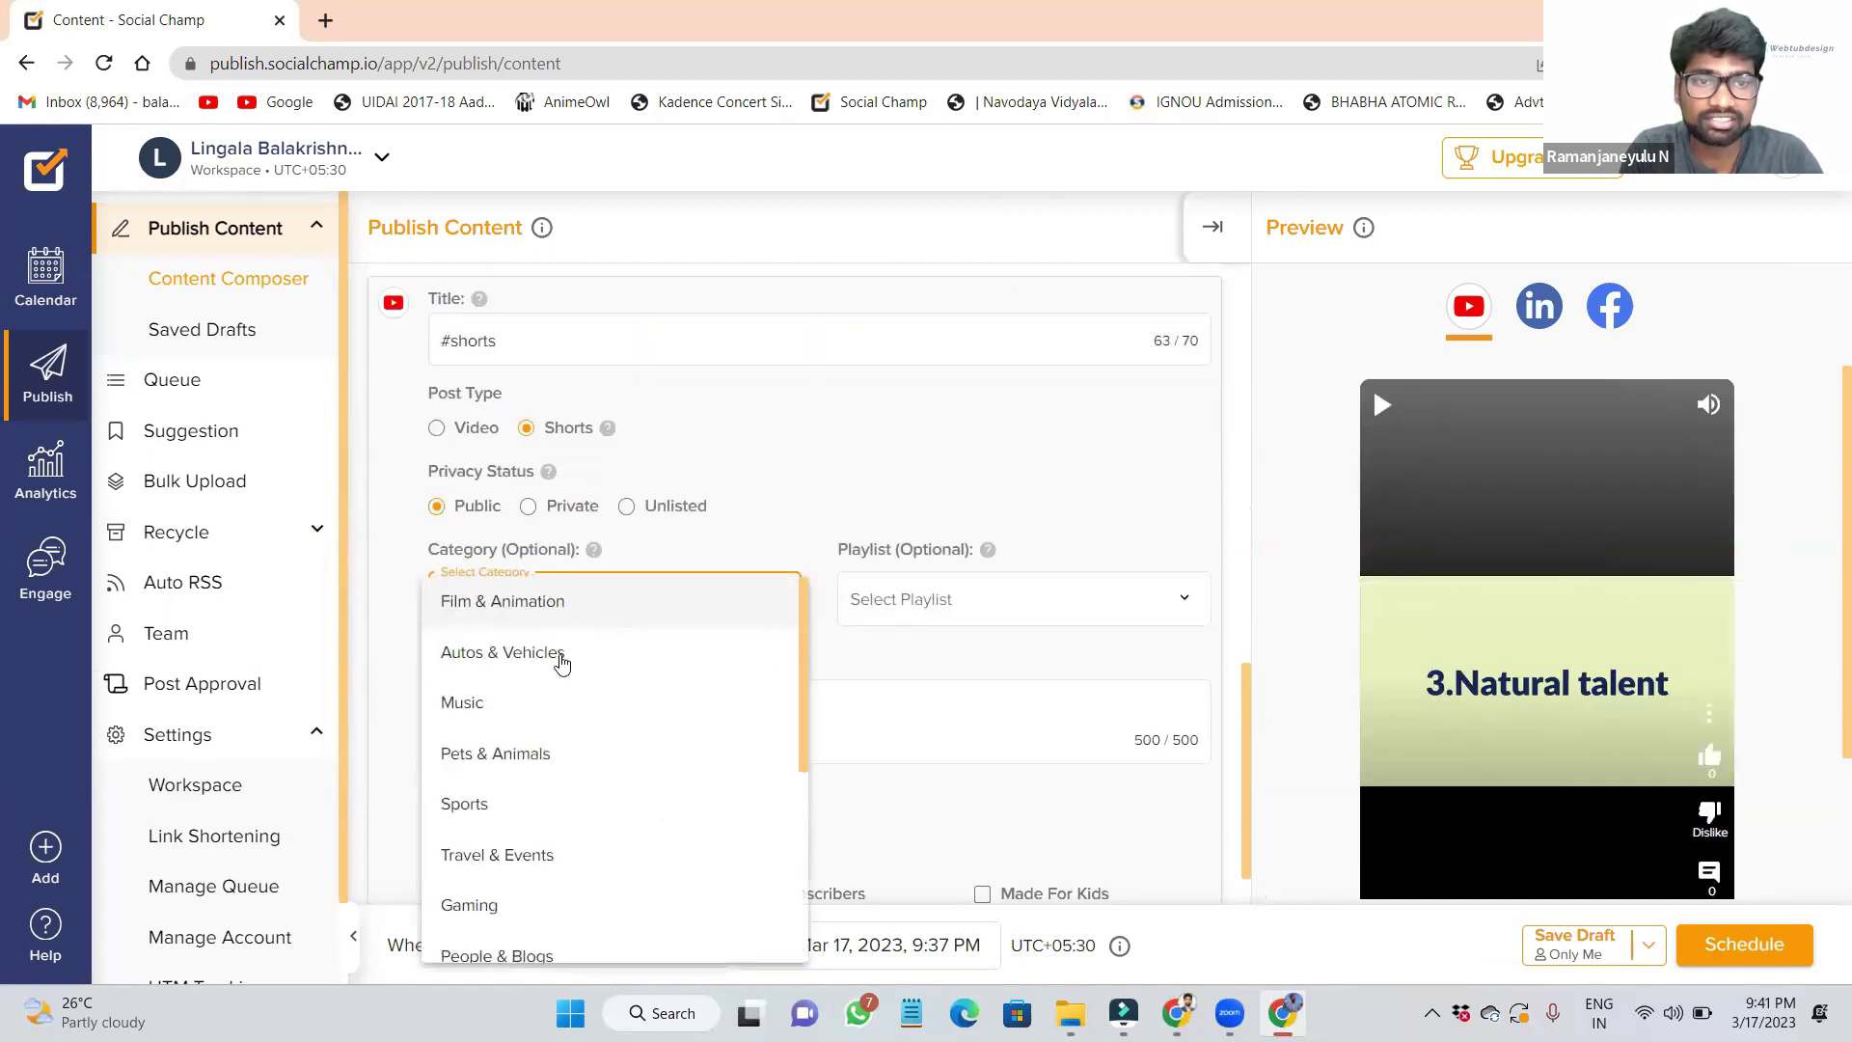
{"action": "scroll", "coordinate": [555, 644], "scroll_direction": "down", "scroll_amount": 3}
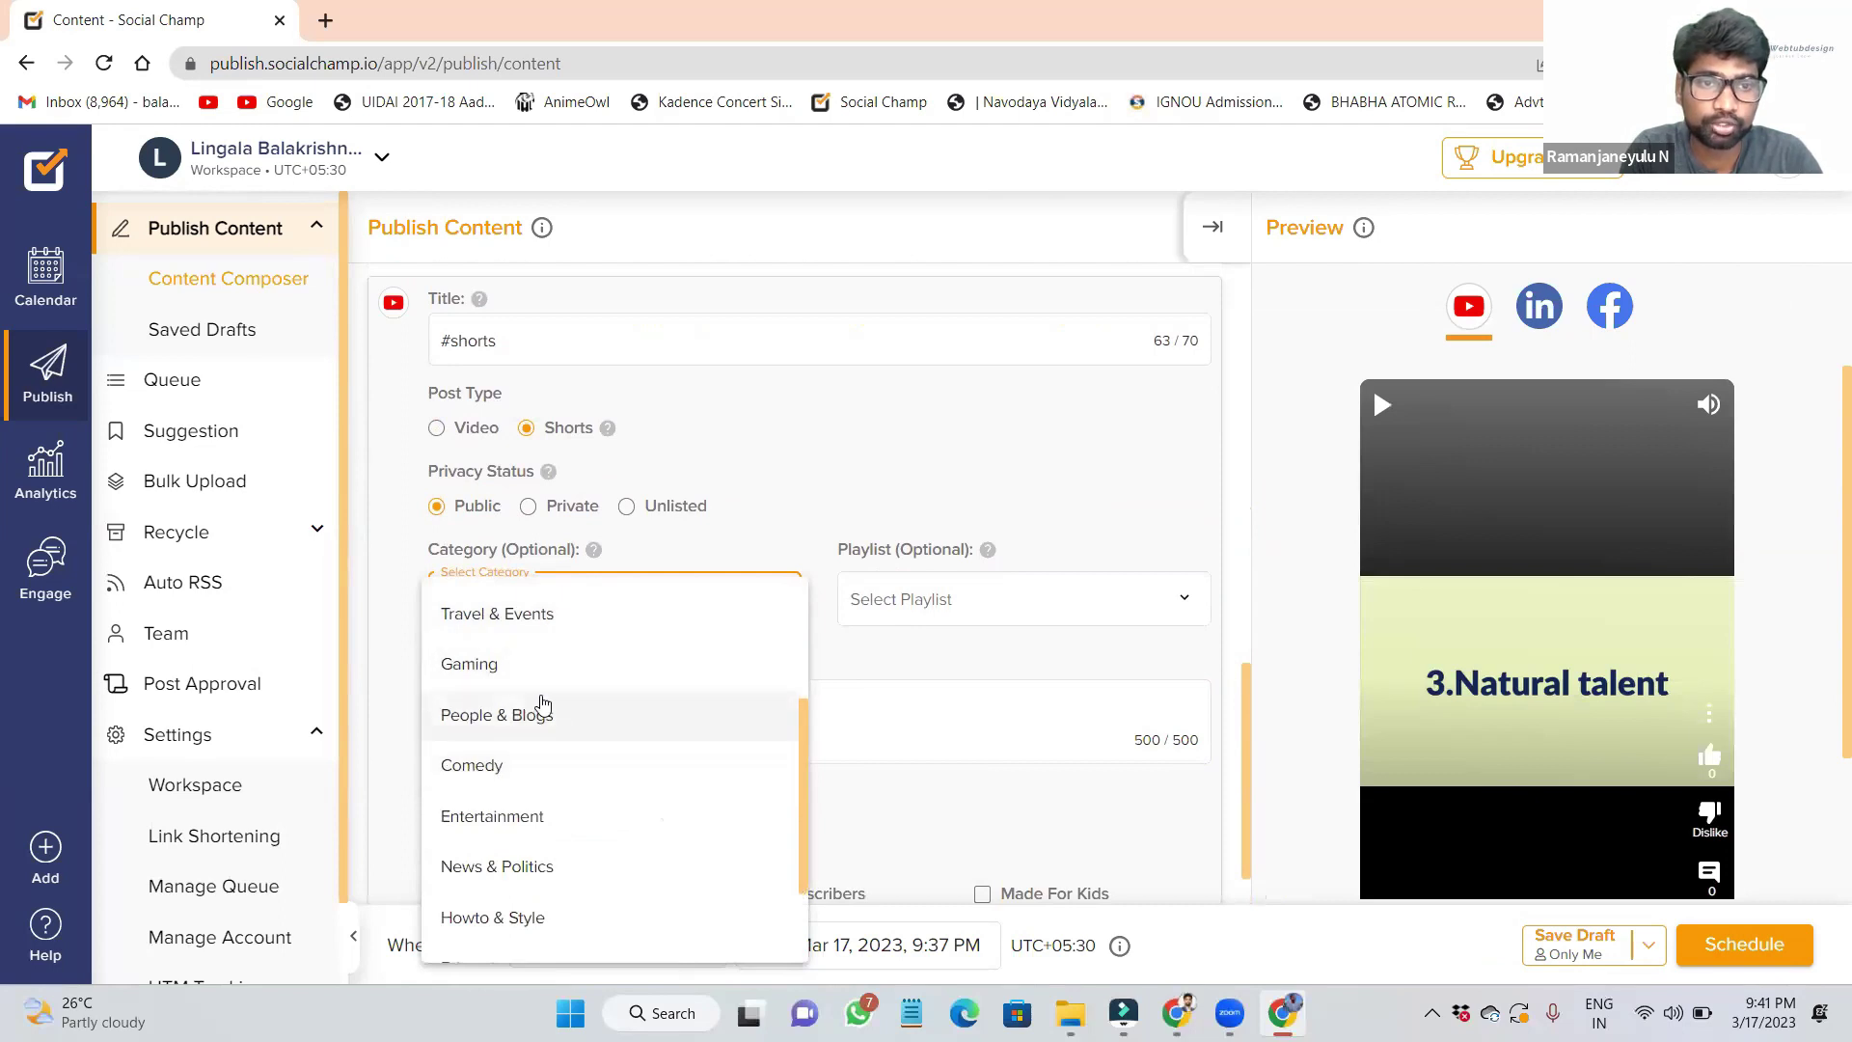
{"action": "scroll", "coordinate": [550, 763], "scroll_direction": "down", "scroll_amount": 3}
{"action": "left_click", "coordinate": [558, 838]}
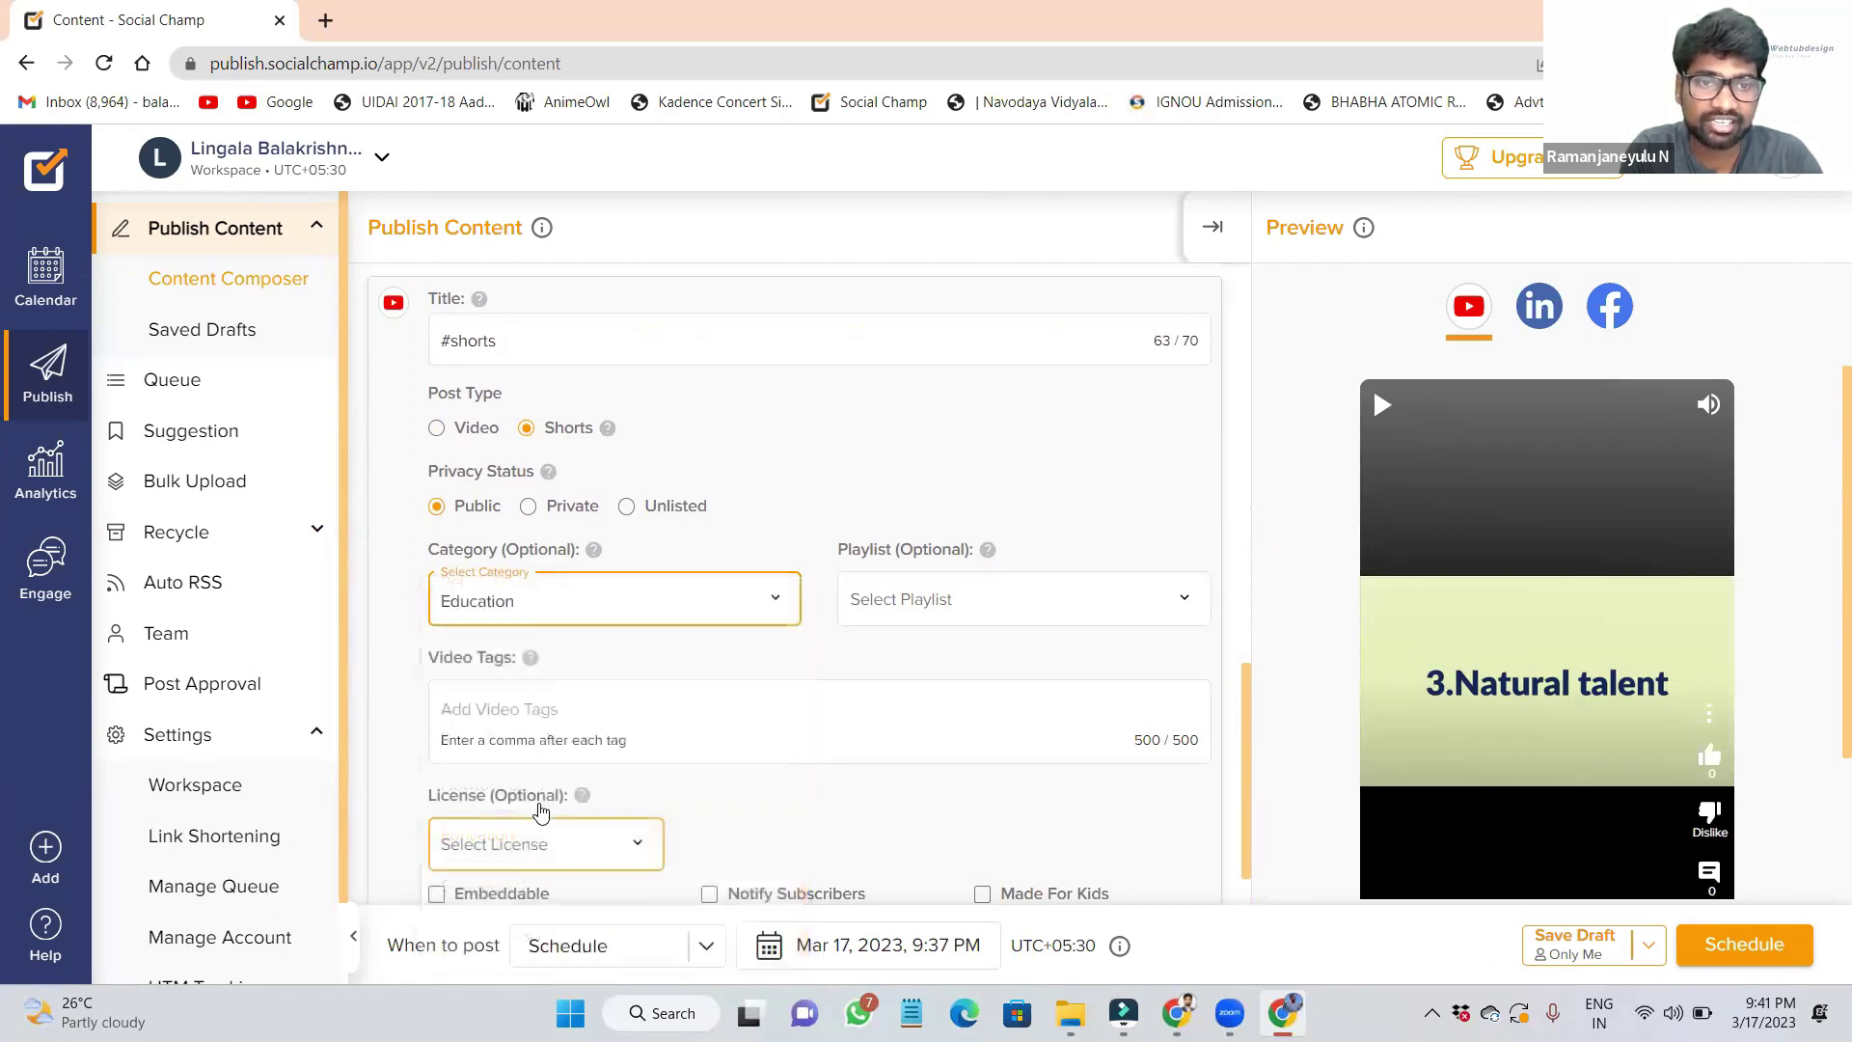
{"action": "left_click", "coordinate": [865, 600]}
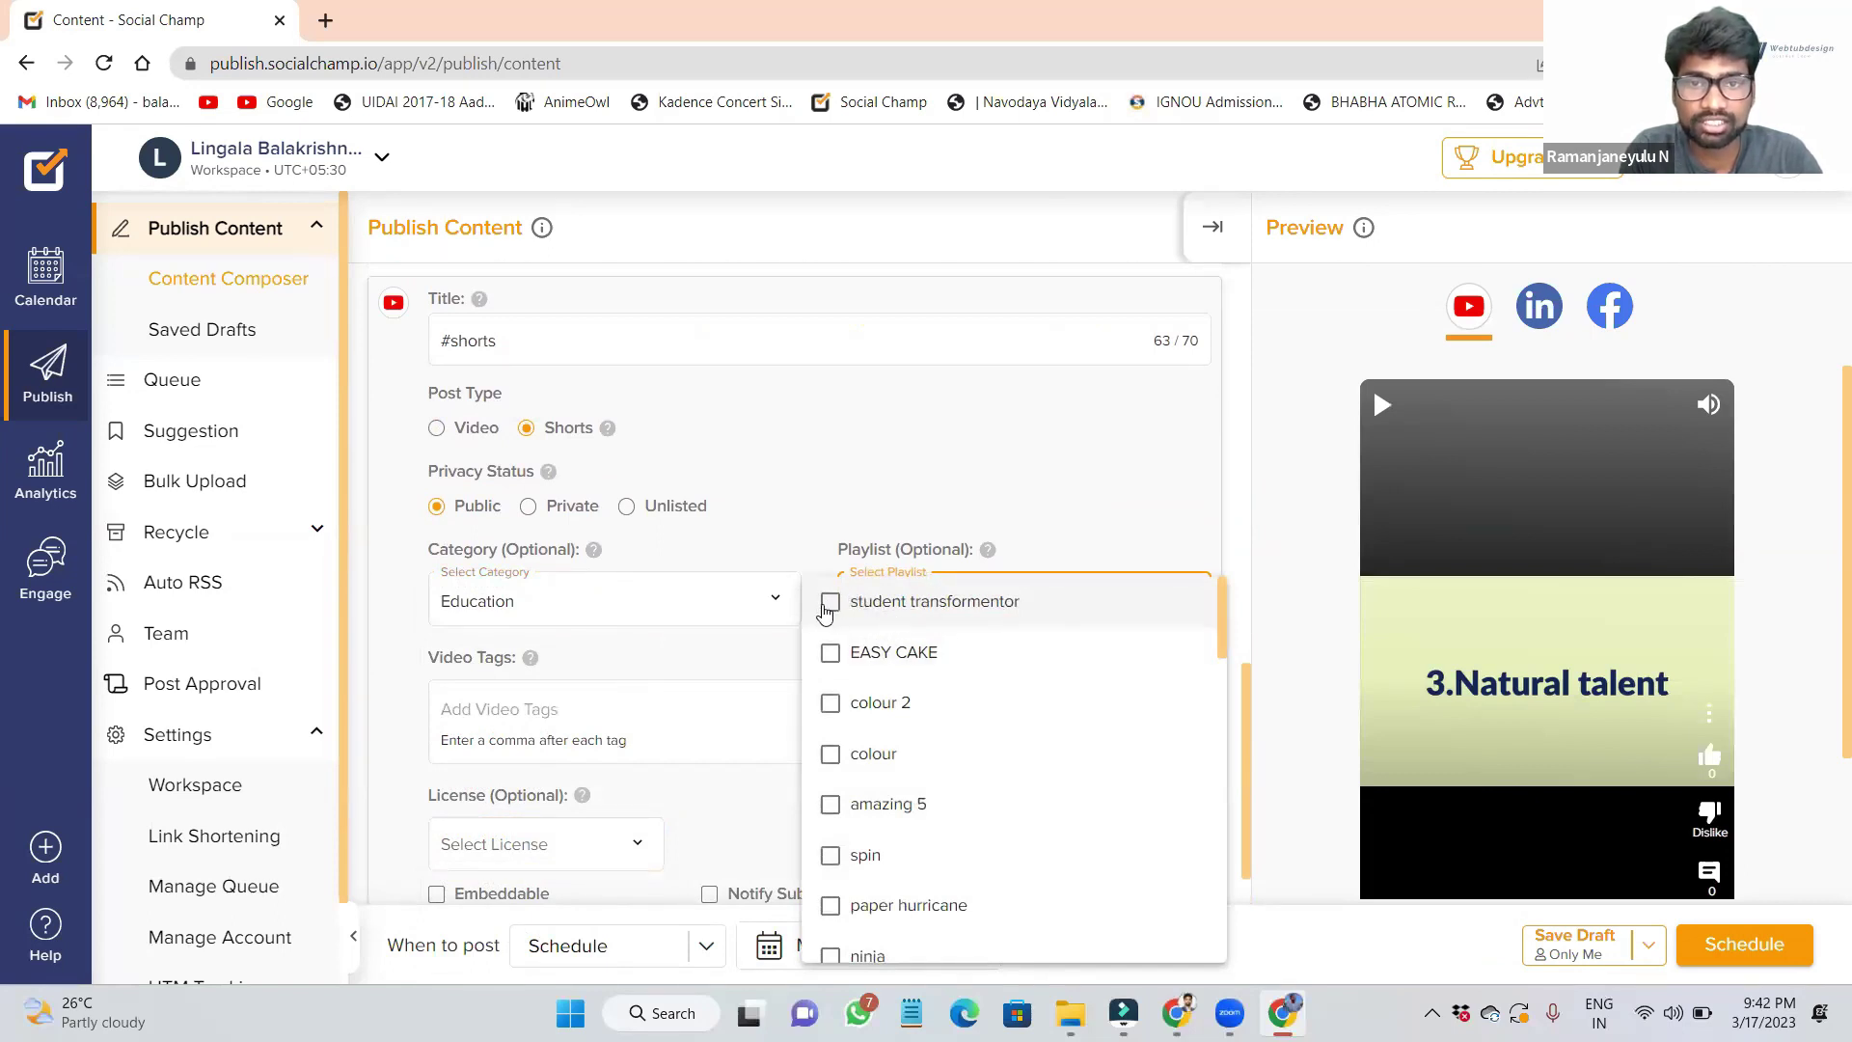
{"action": "left_click", "coordinate": [833, 603]}
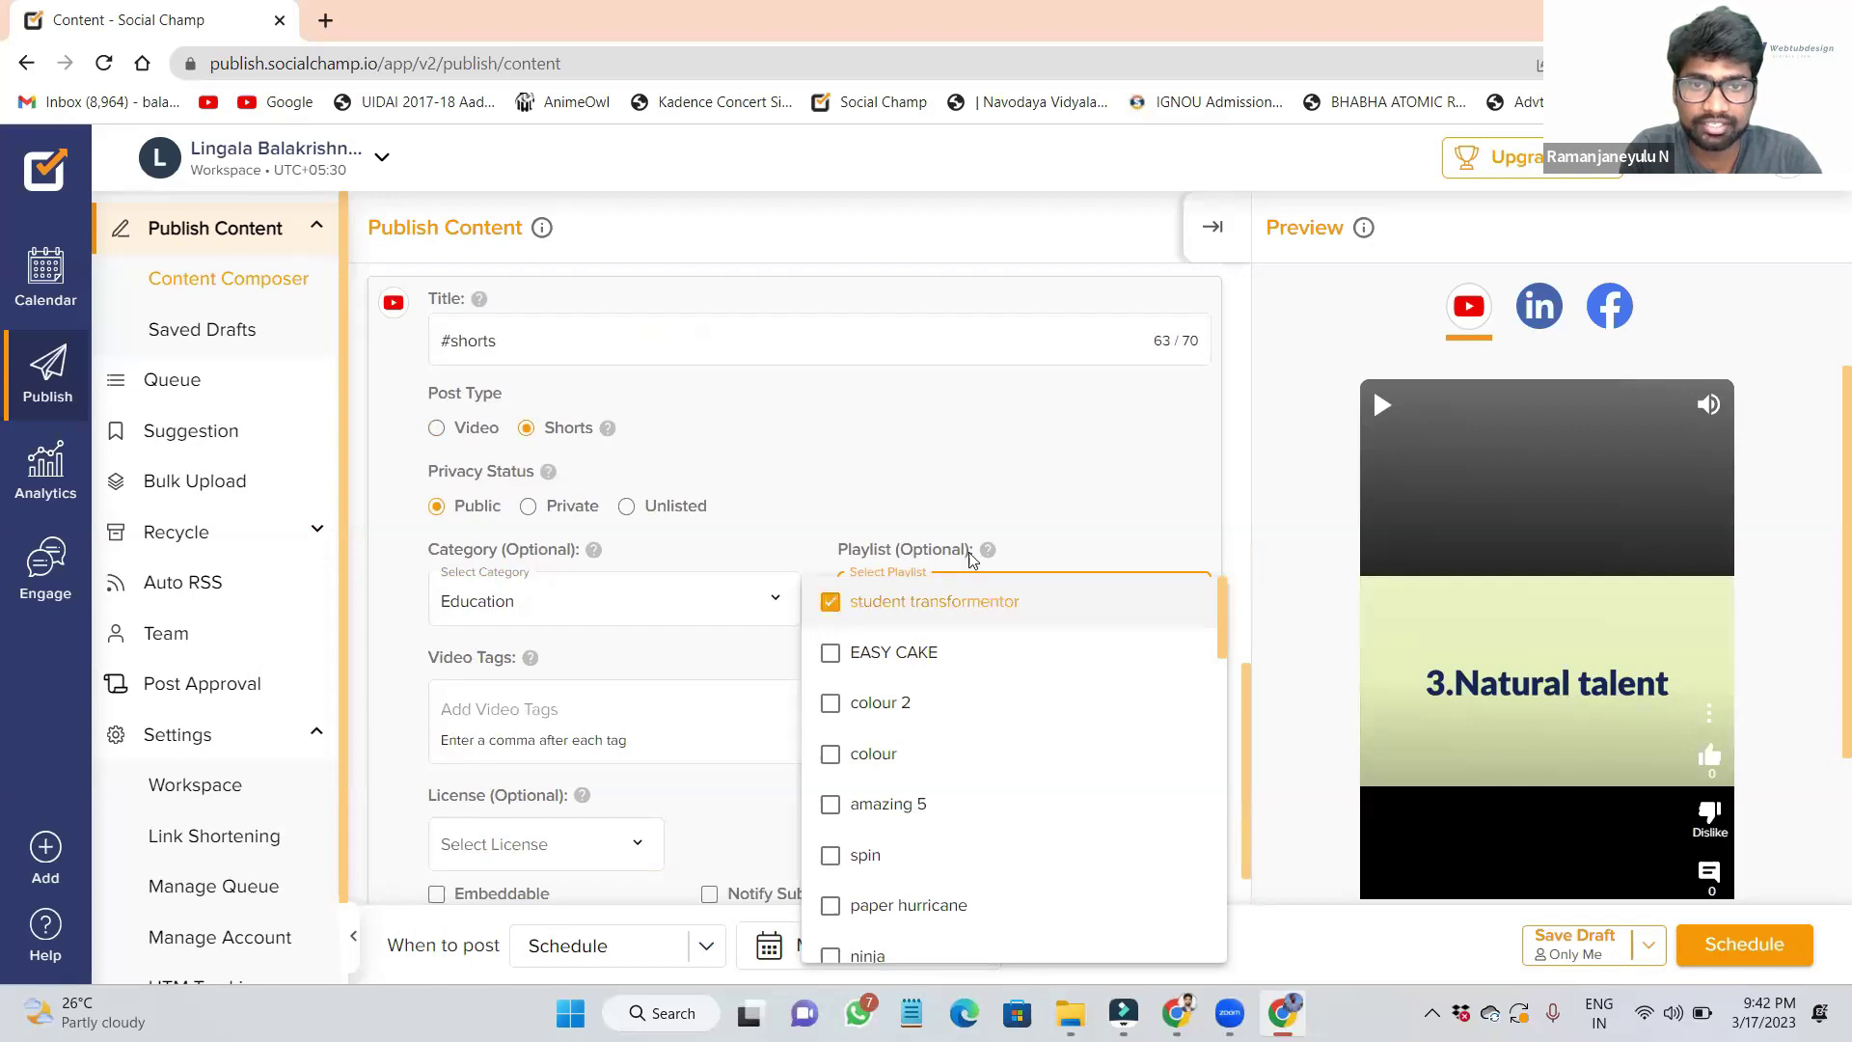
{"action": "scroll", "coordinate": [1003, 579], "scroll_direction": "down", "scroll_amount": 1}
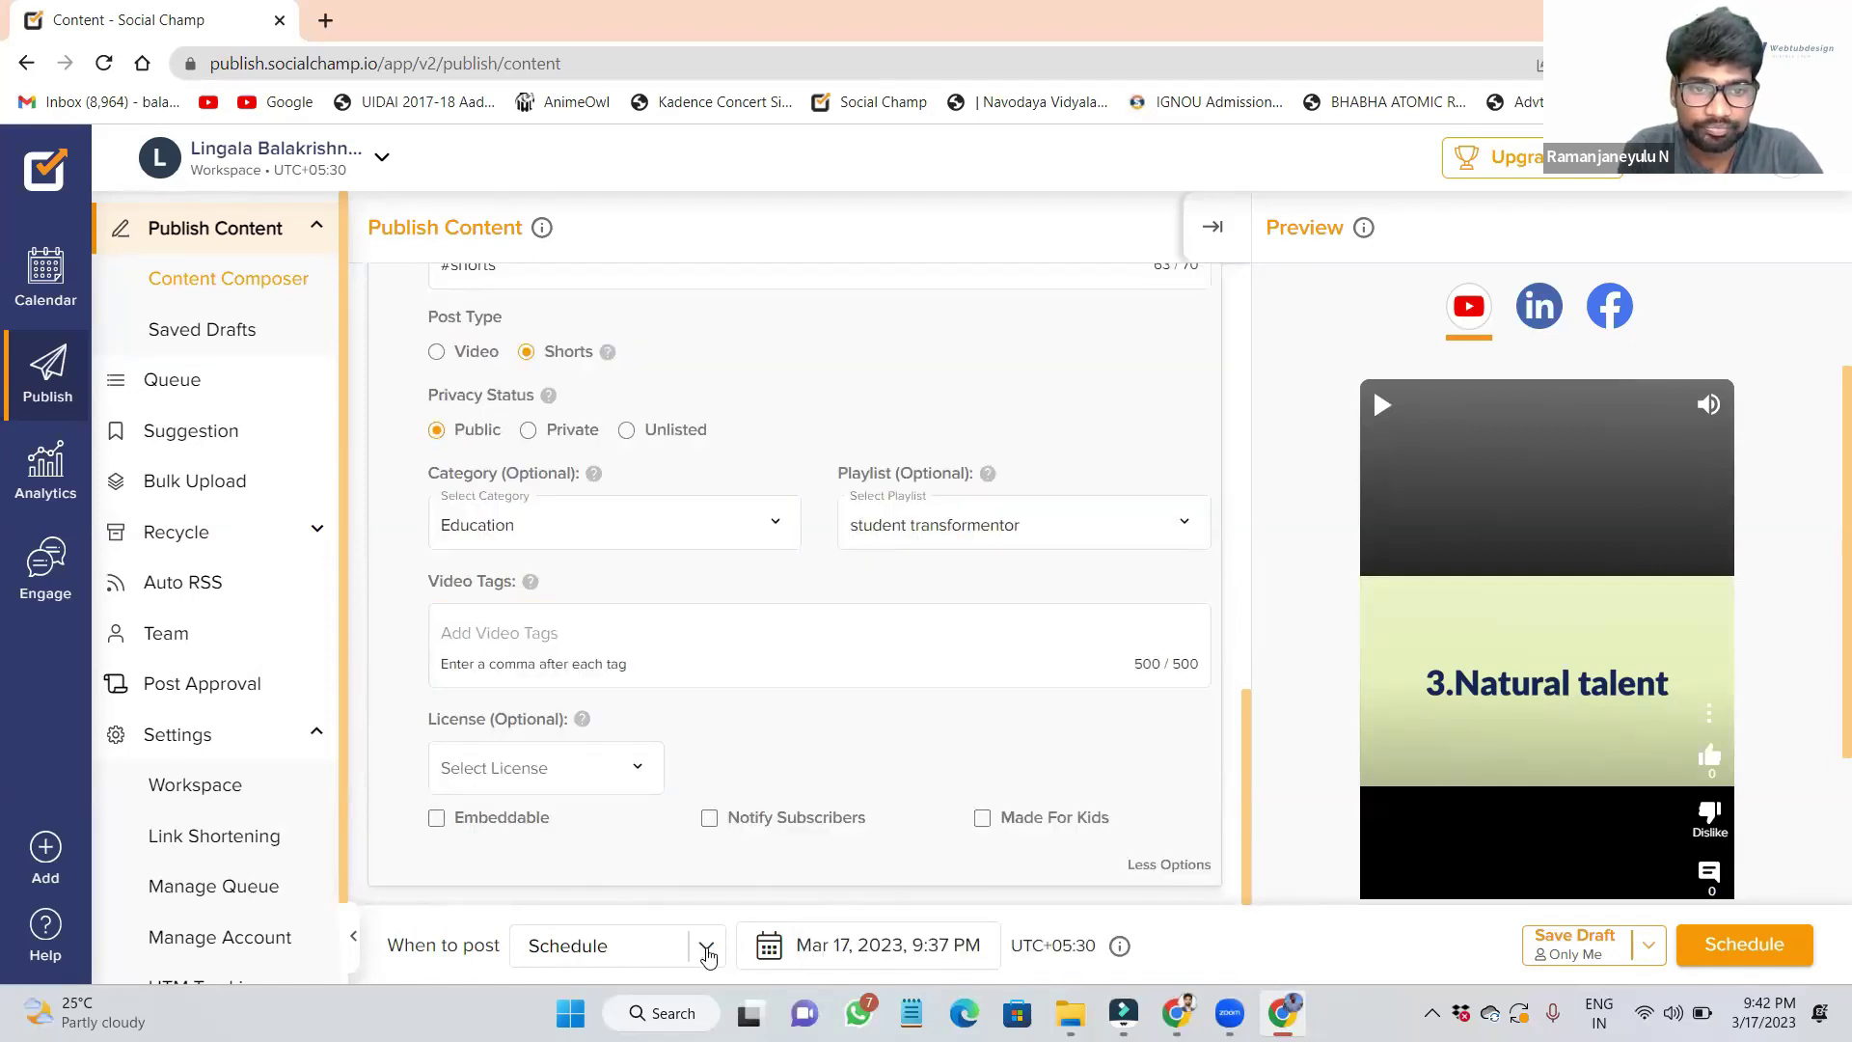
{"action": "left_click", "coordinate": [707, 955]}
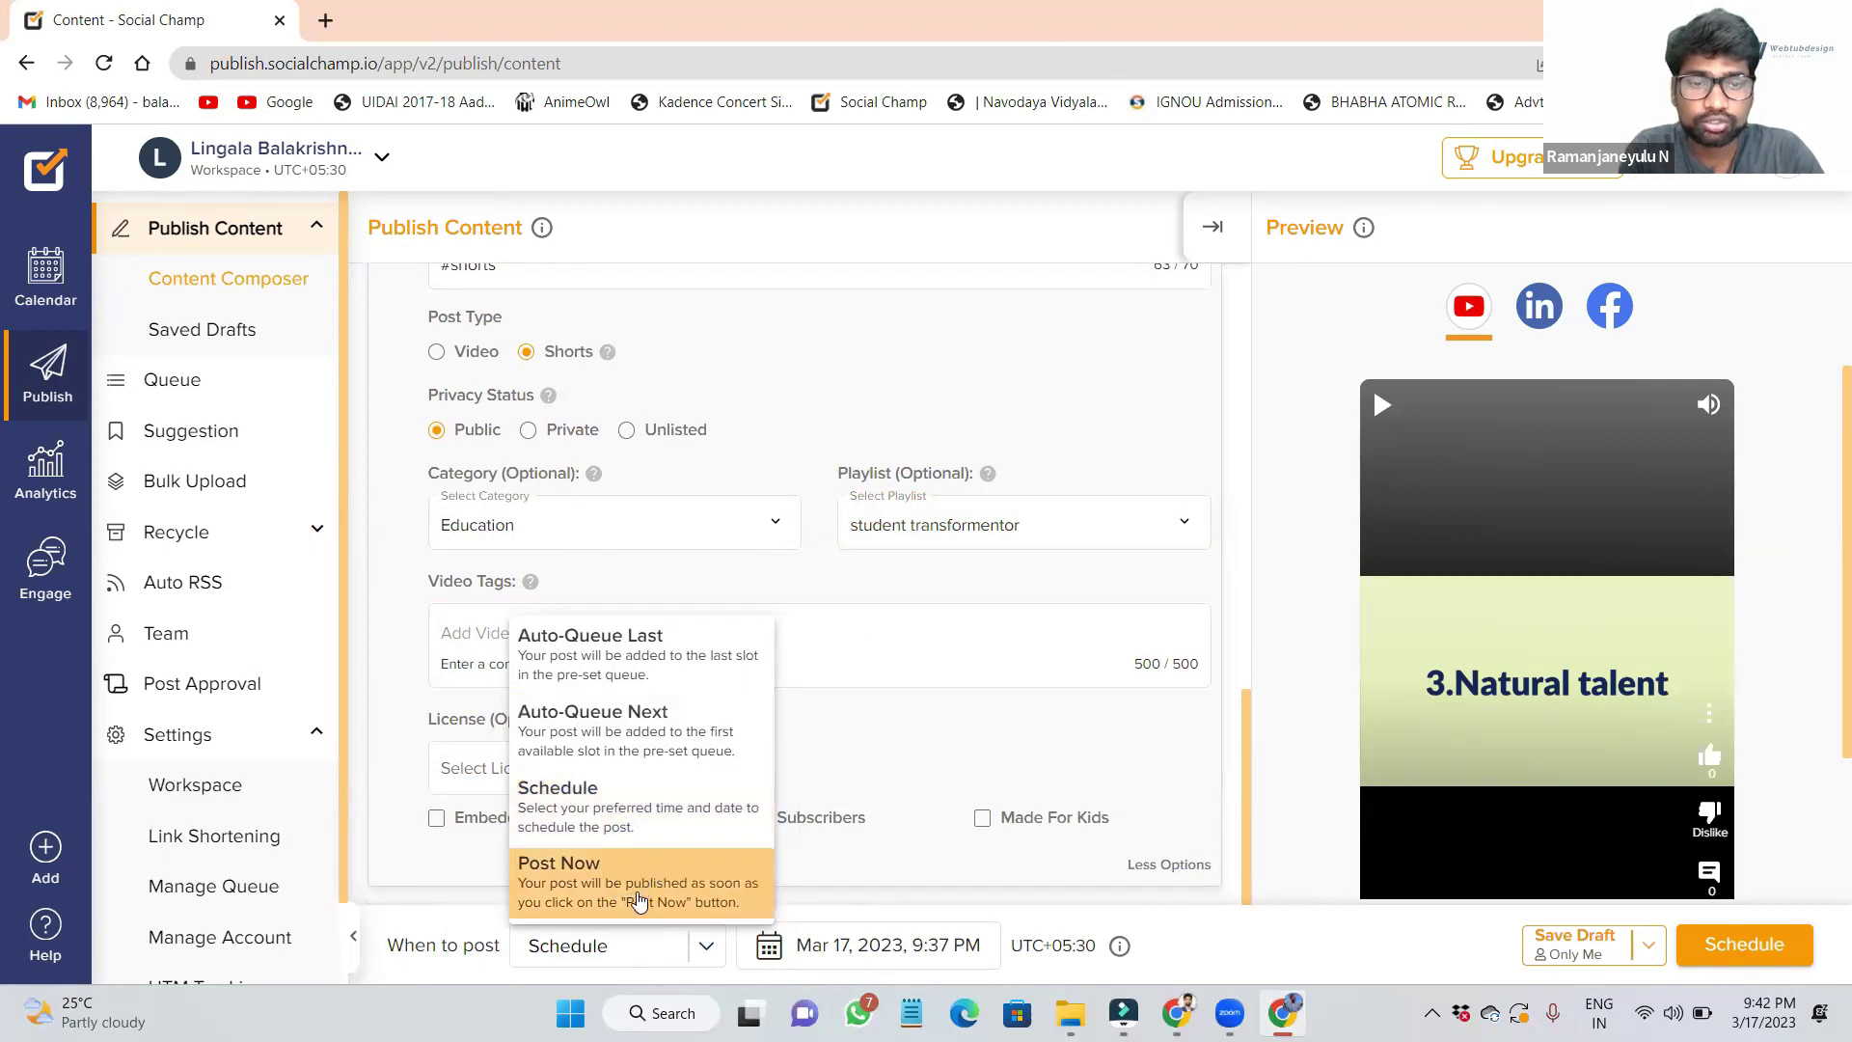
Step: Schedule the post for Mar 18, 2023 at 06:30 AM, then dismiss the media-file error
{"action": "left_click", "coordinate": [708, 957]}
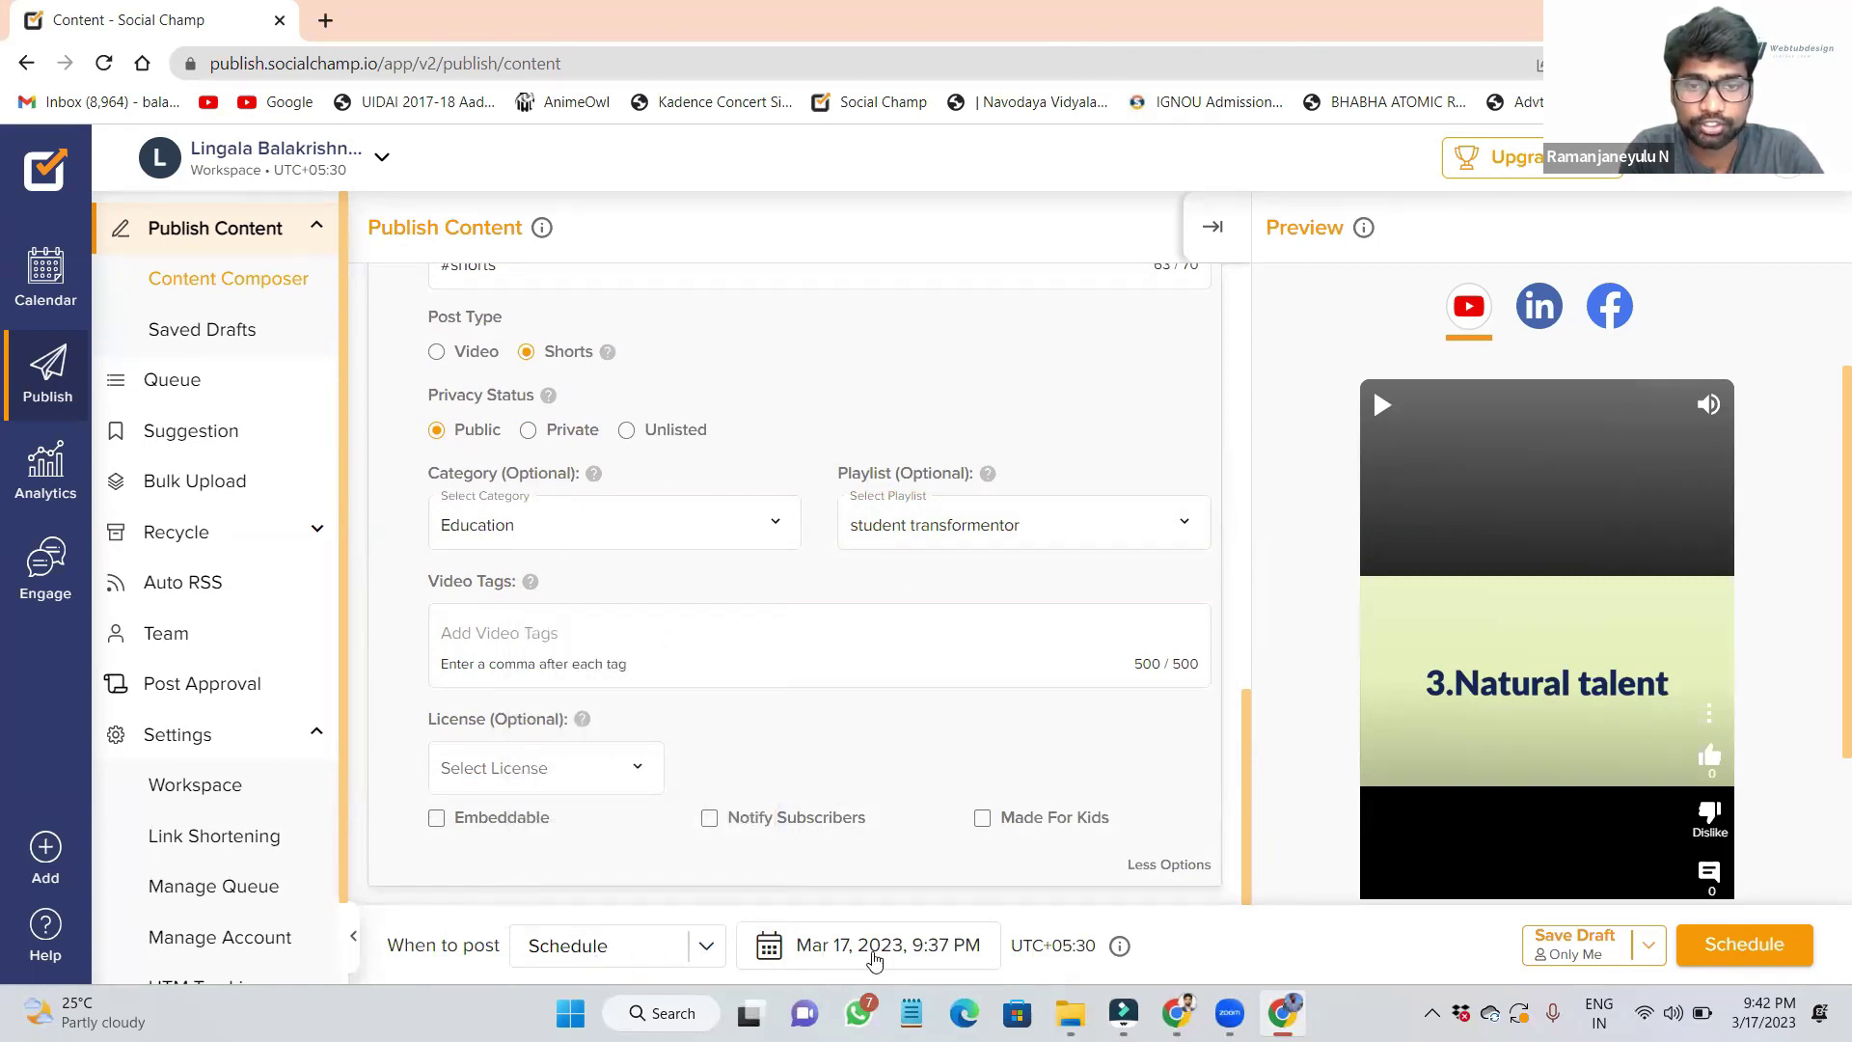
{"action": "left_click", "coordinate": [889, 949]}
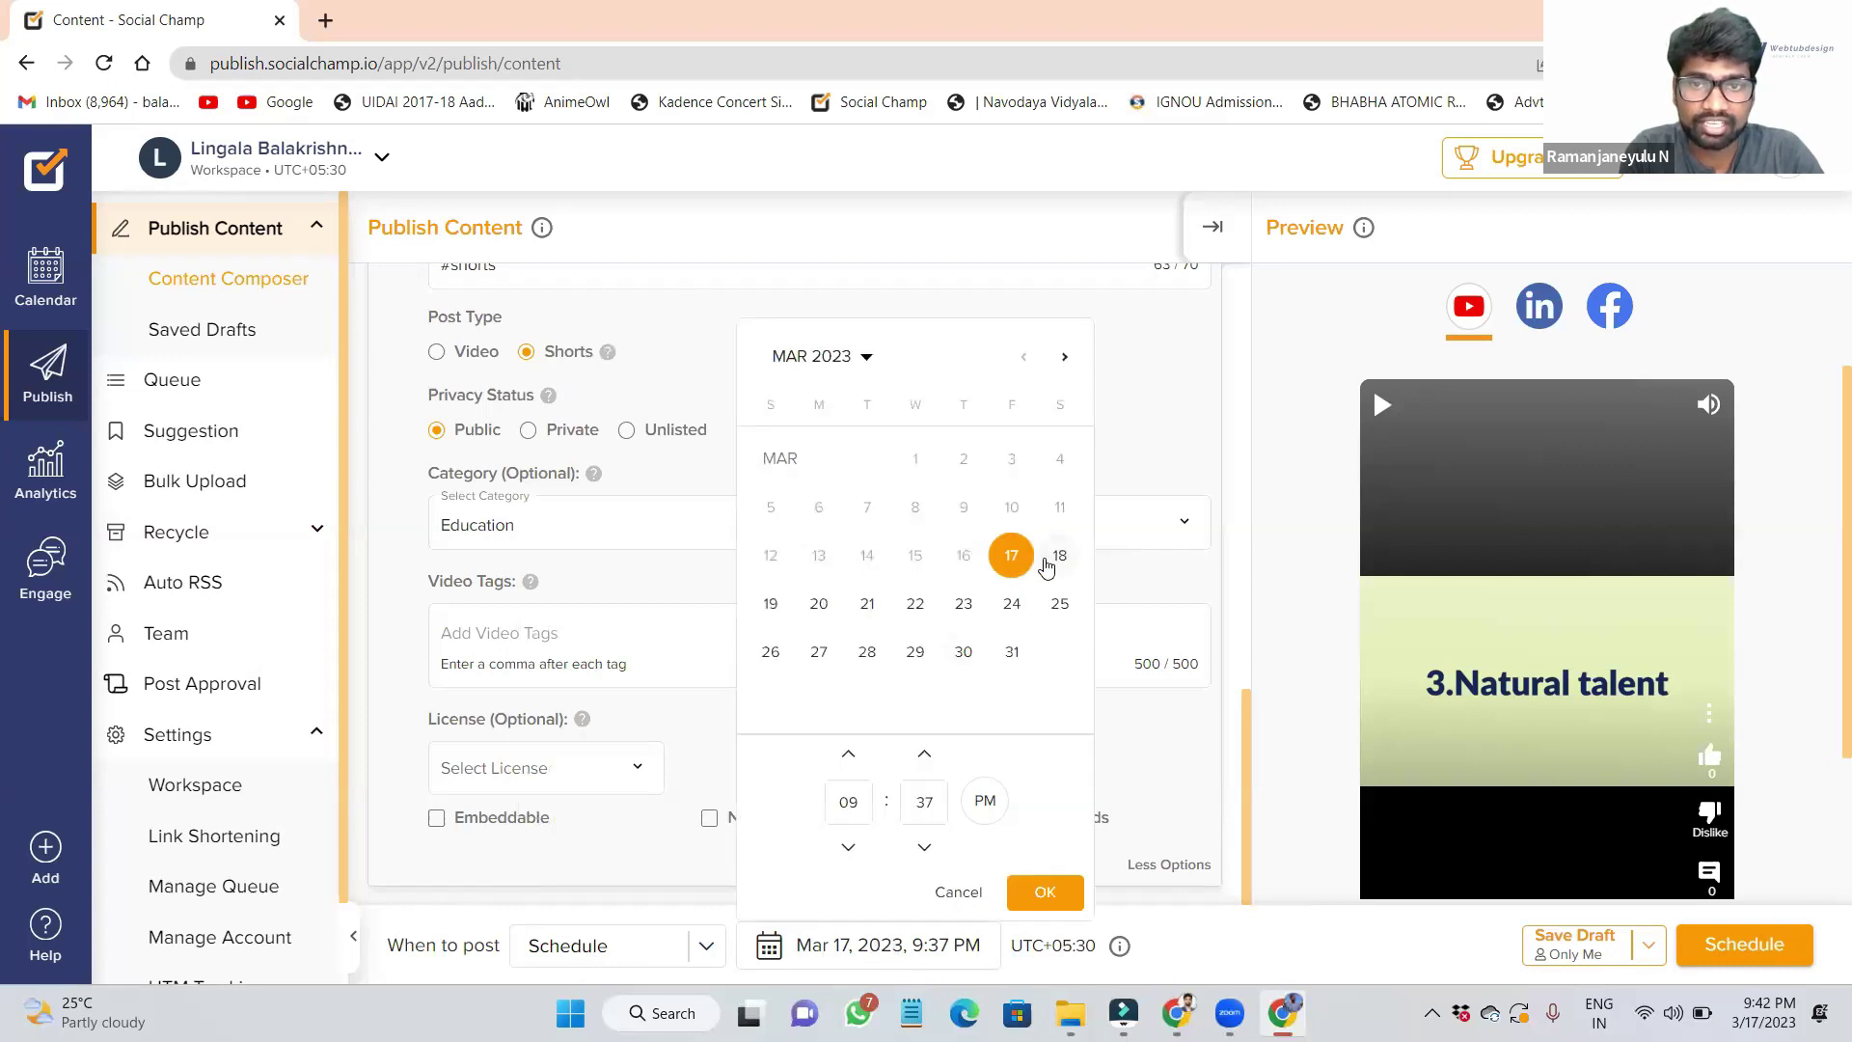
{"action": "left_click", "coordinate": [1053, 567]}
{"action": "left_click", "coordinate": [853, 800]}
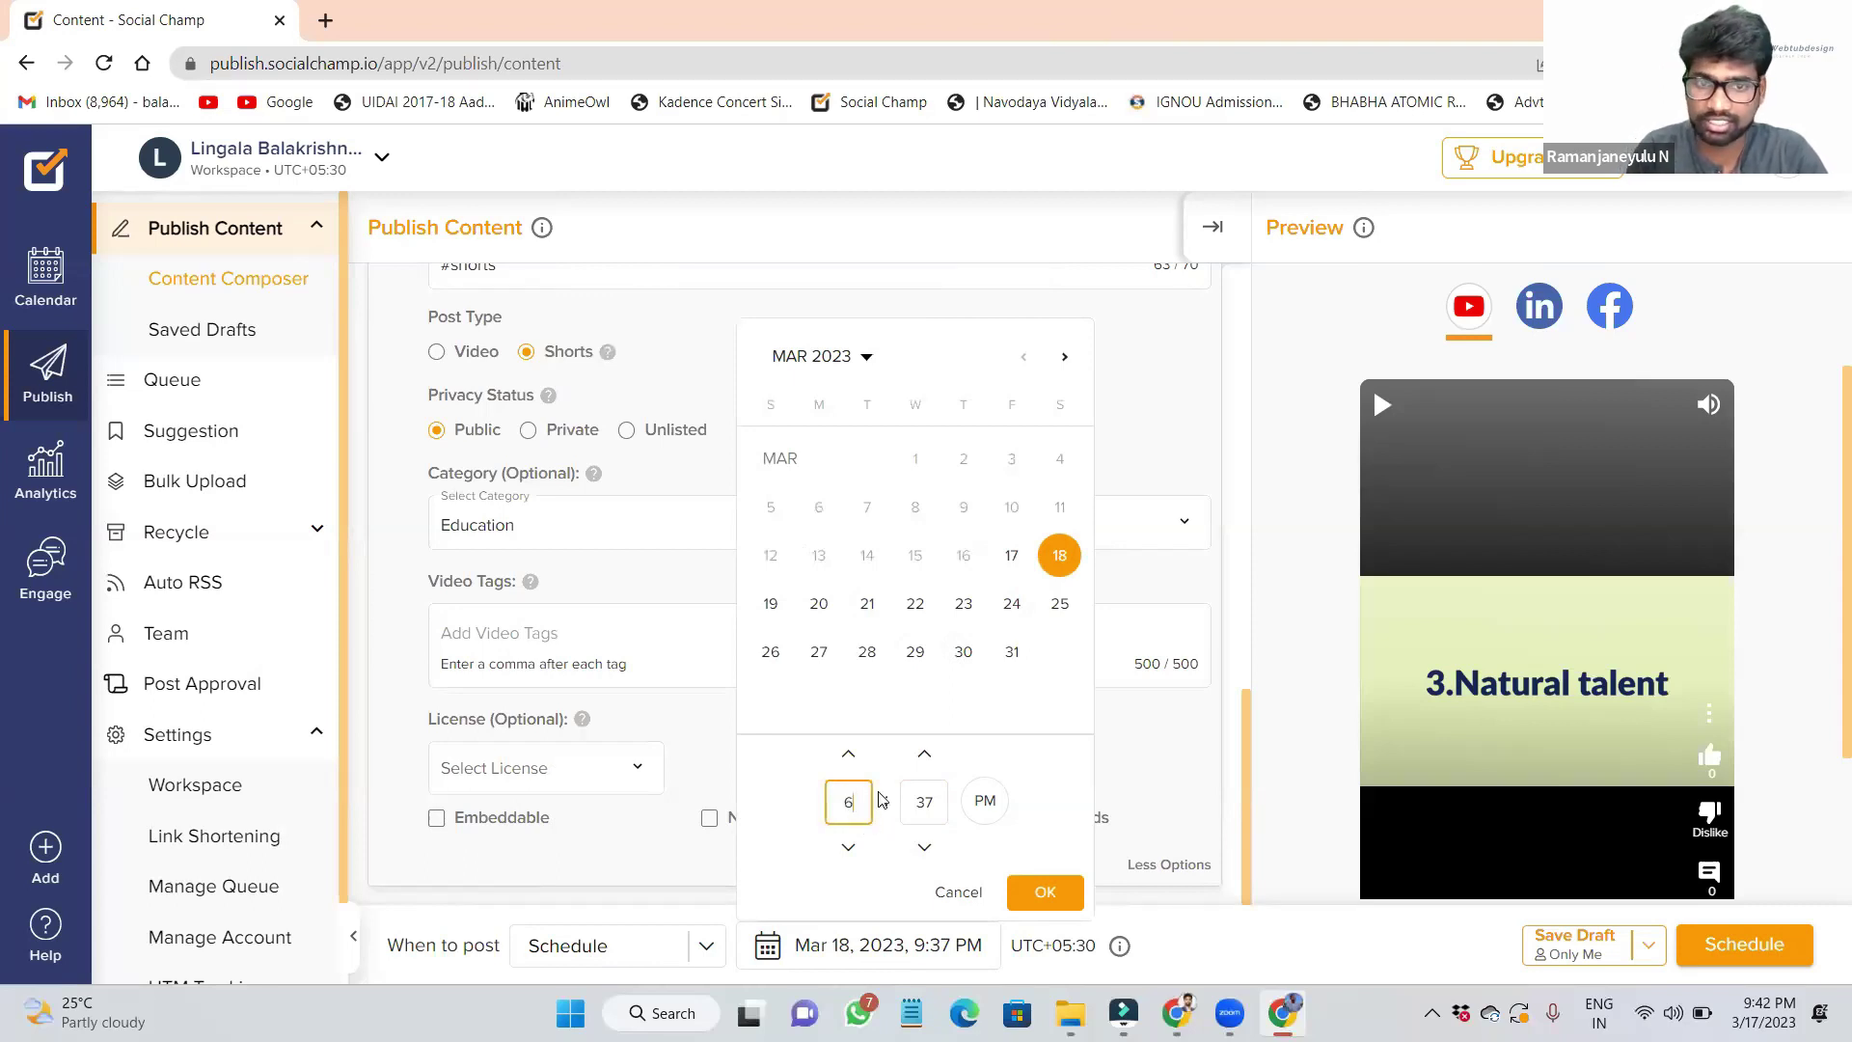
{"action": "left_click", "coordinate": [928, 801]}
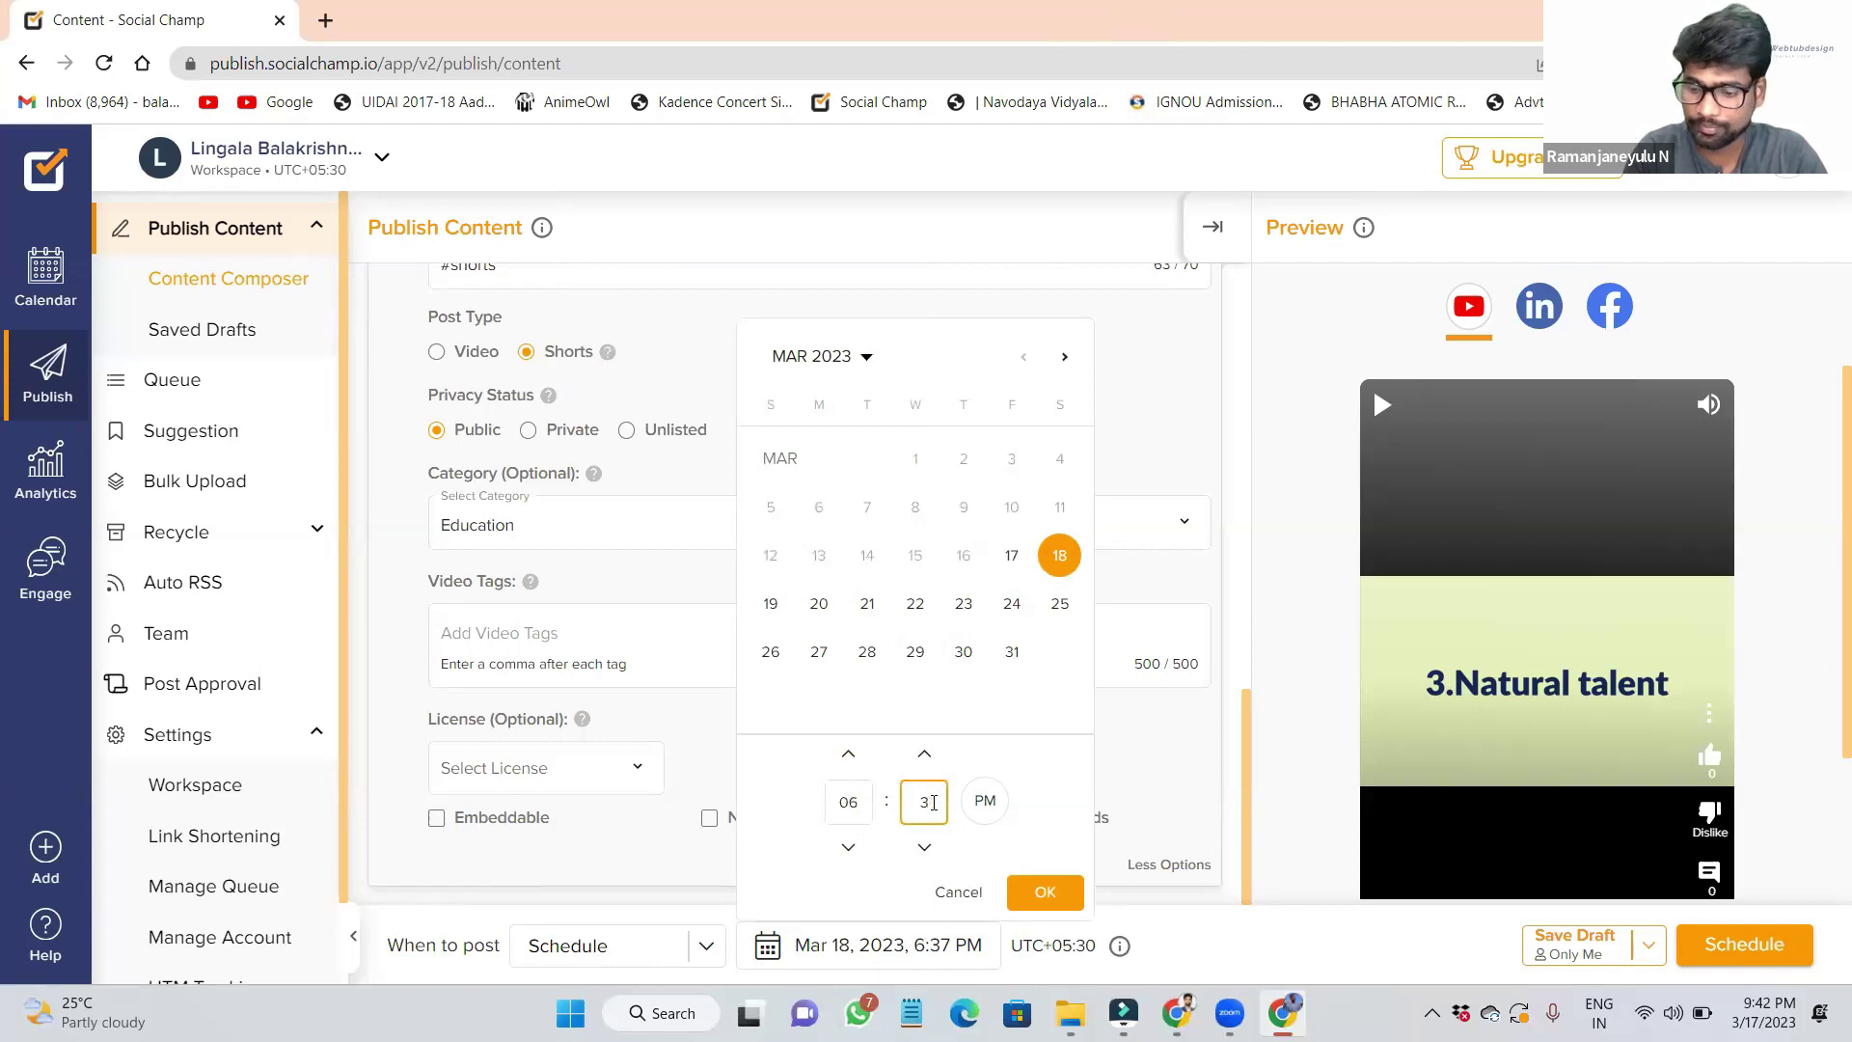
{"action": "left_click", "coordinate": [983, 805]}
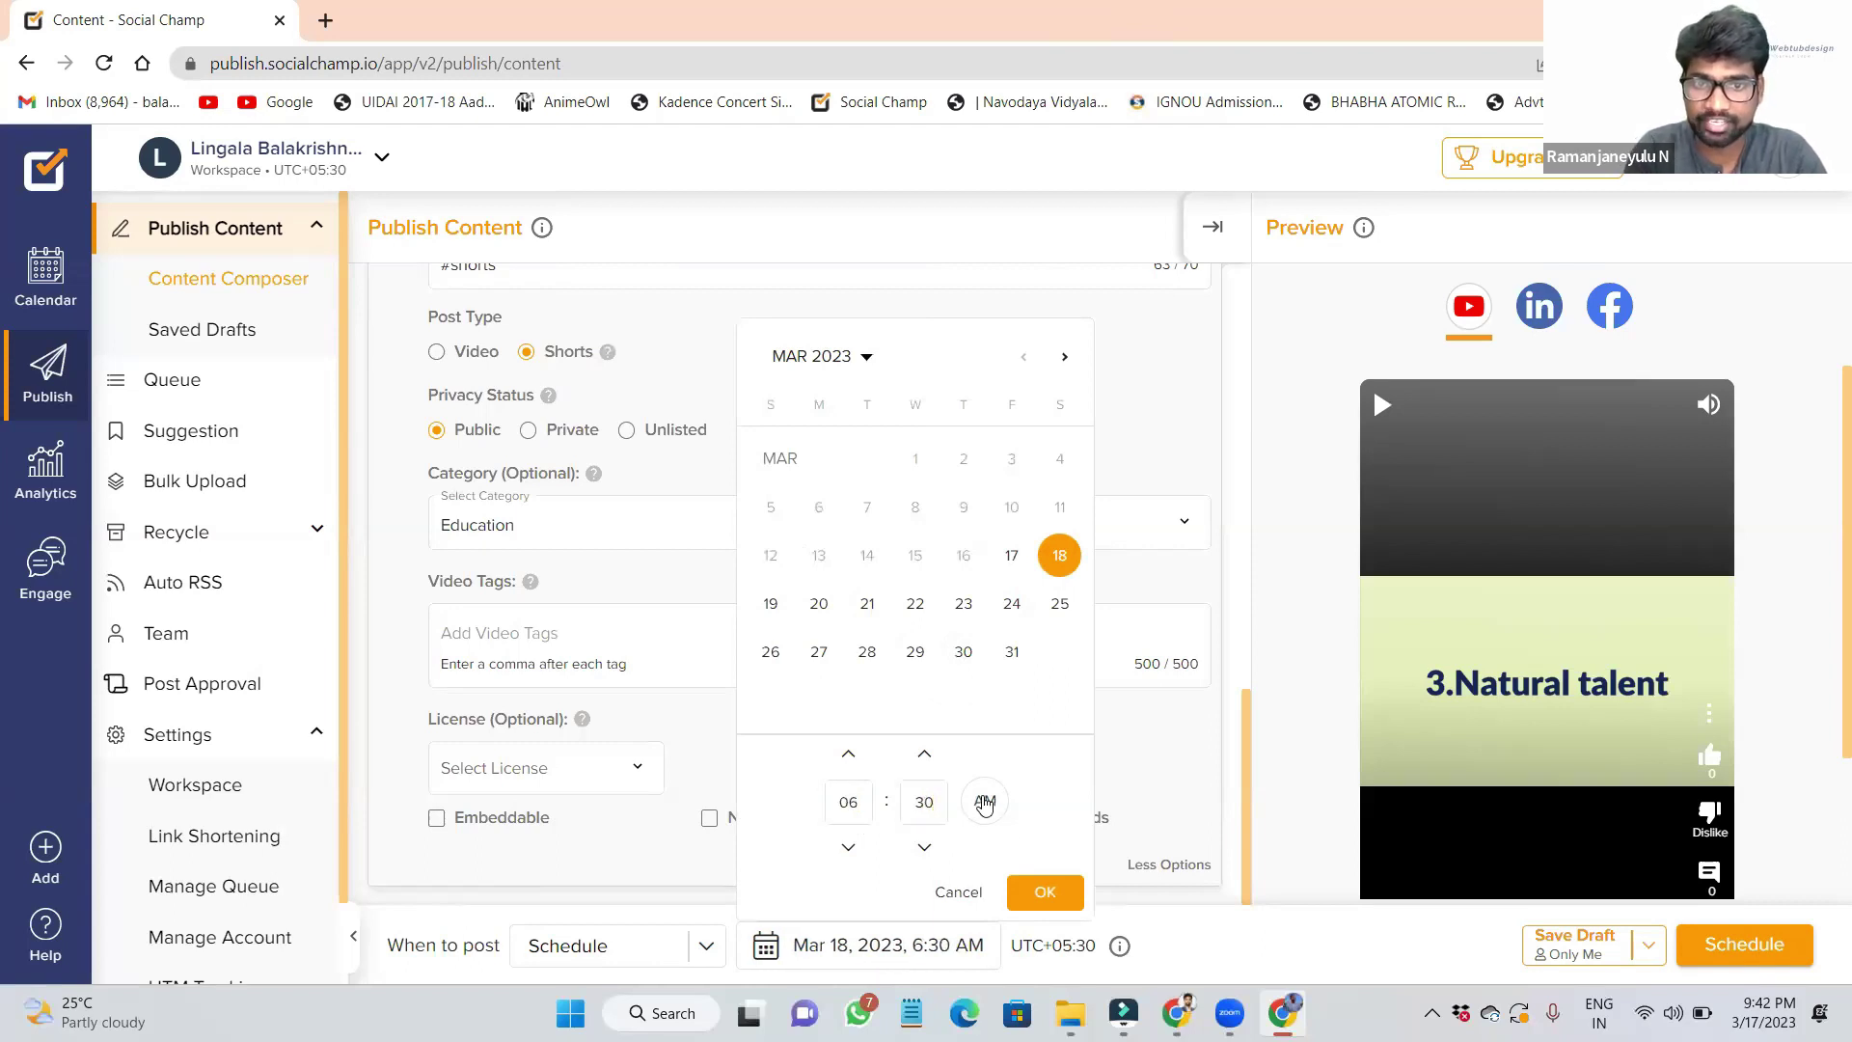
{"action": "left_click", "coordinate": [1040, 893]}
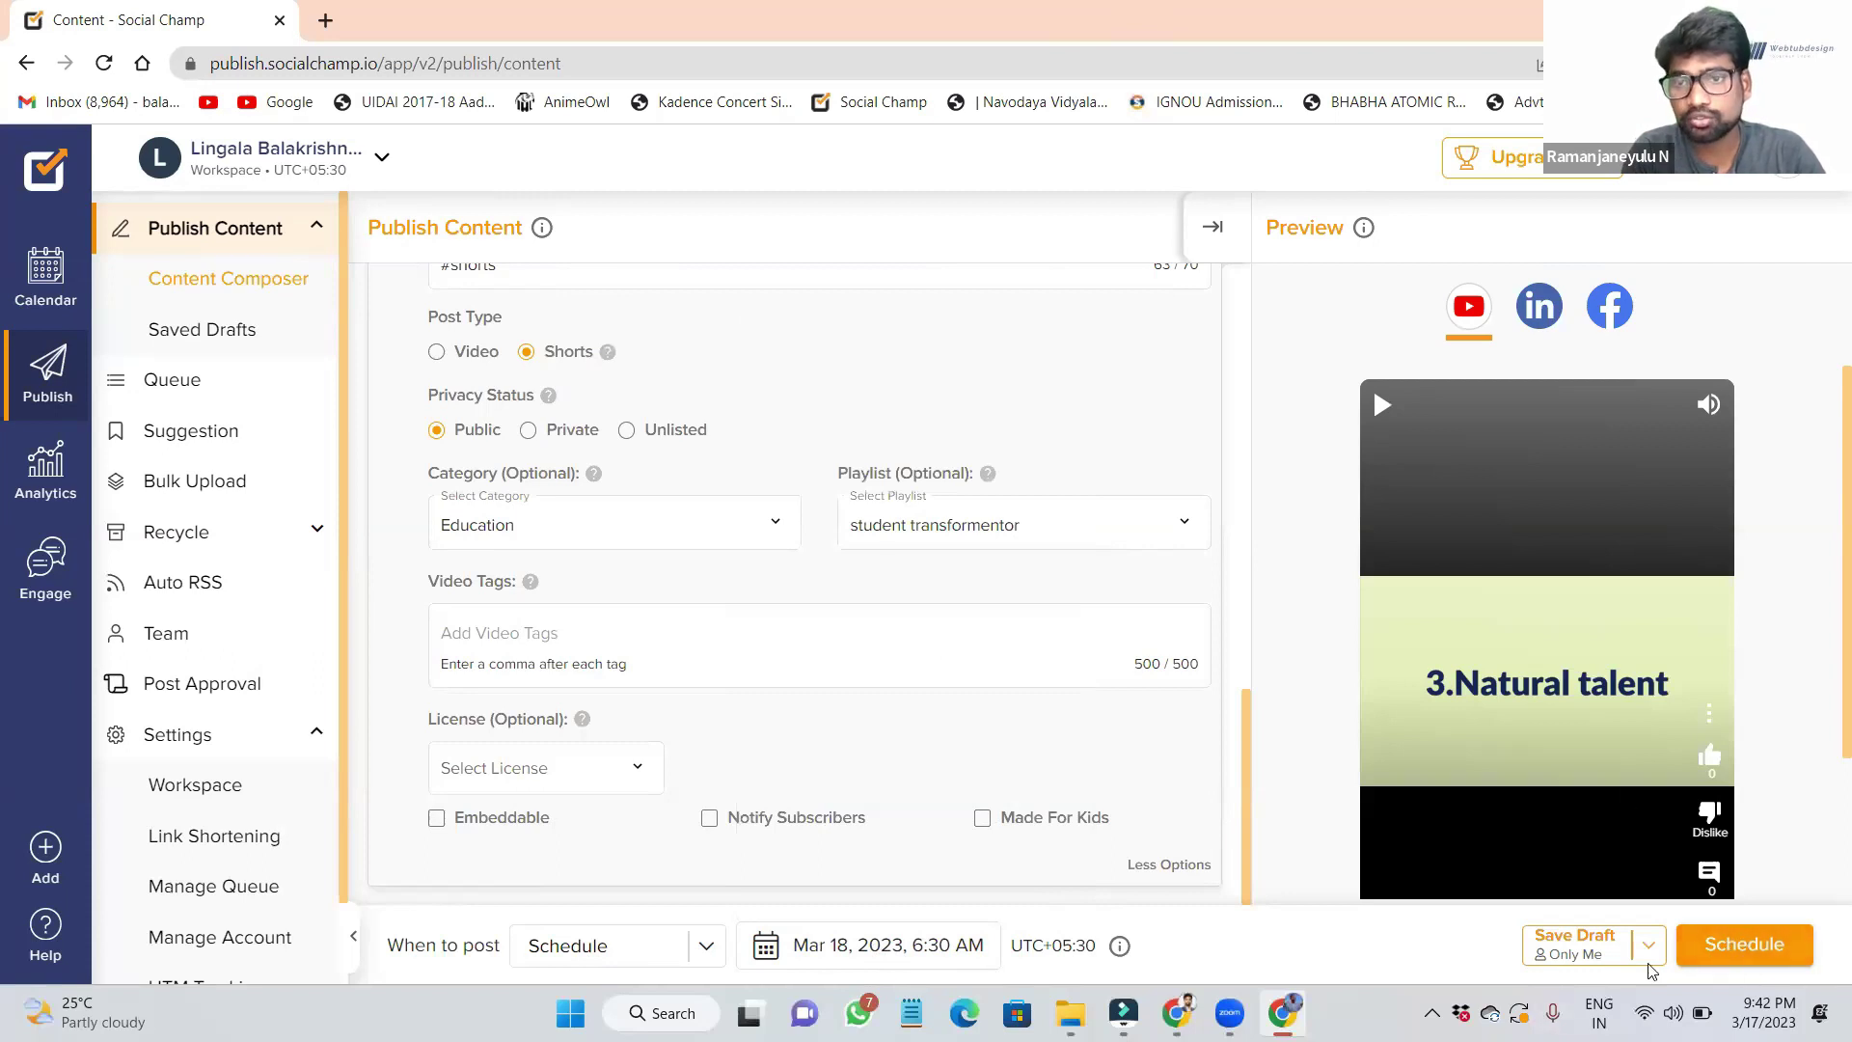
{"action": "left_click", "coordinate": [1793, 938]}
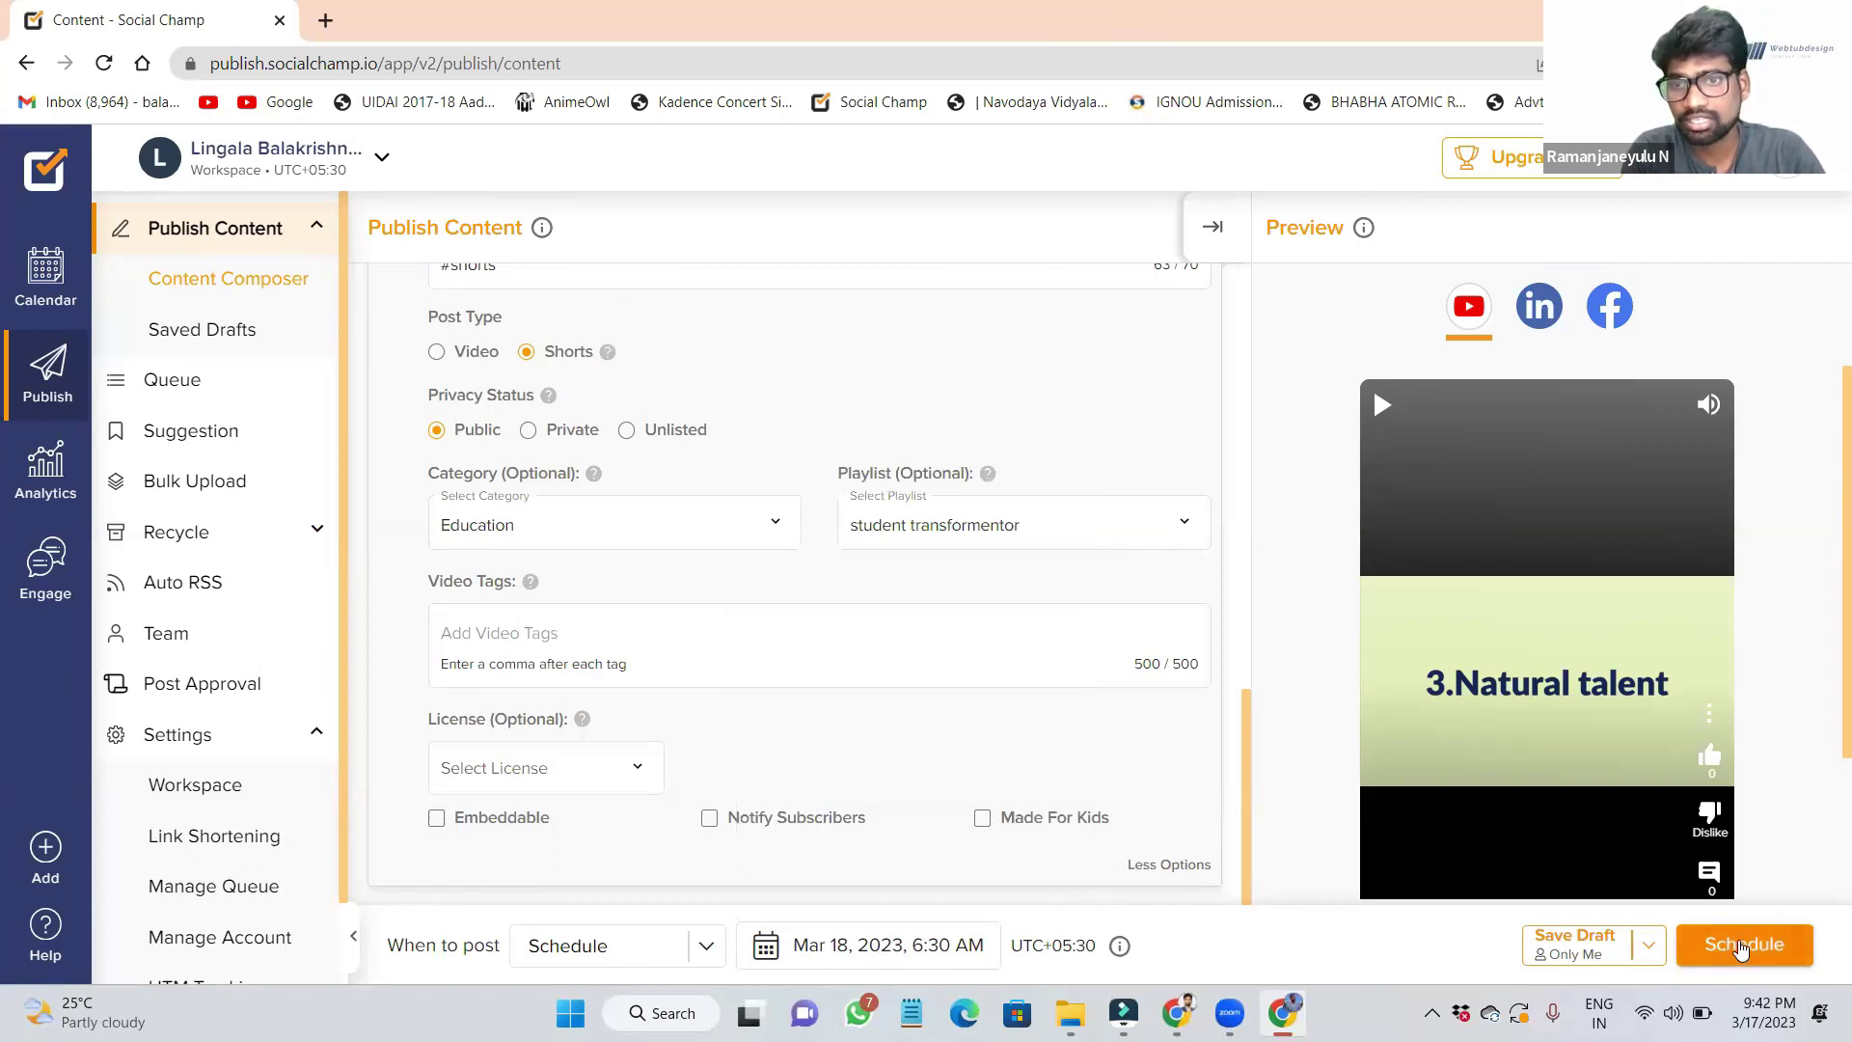
{"action": "left_click", "coordinate": [1806, 182]}
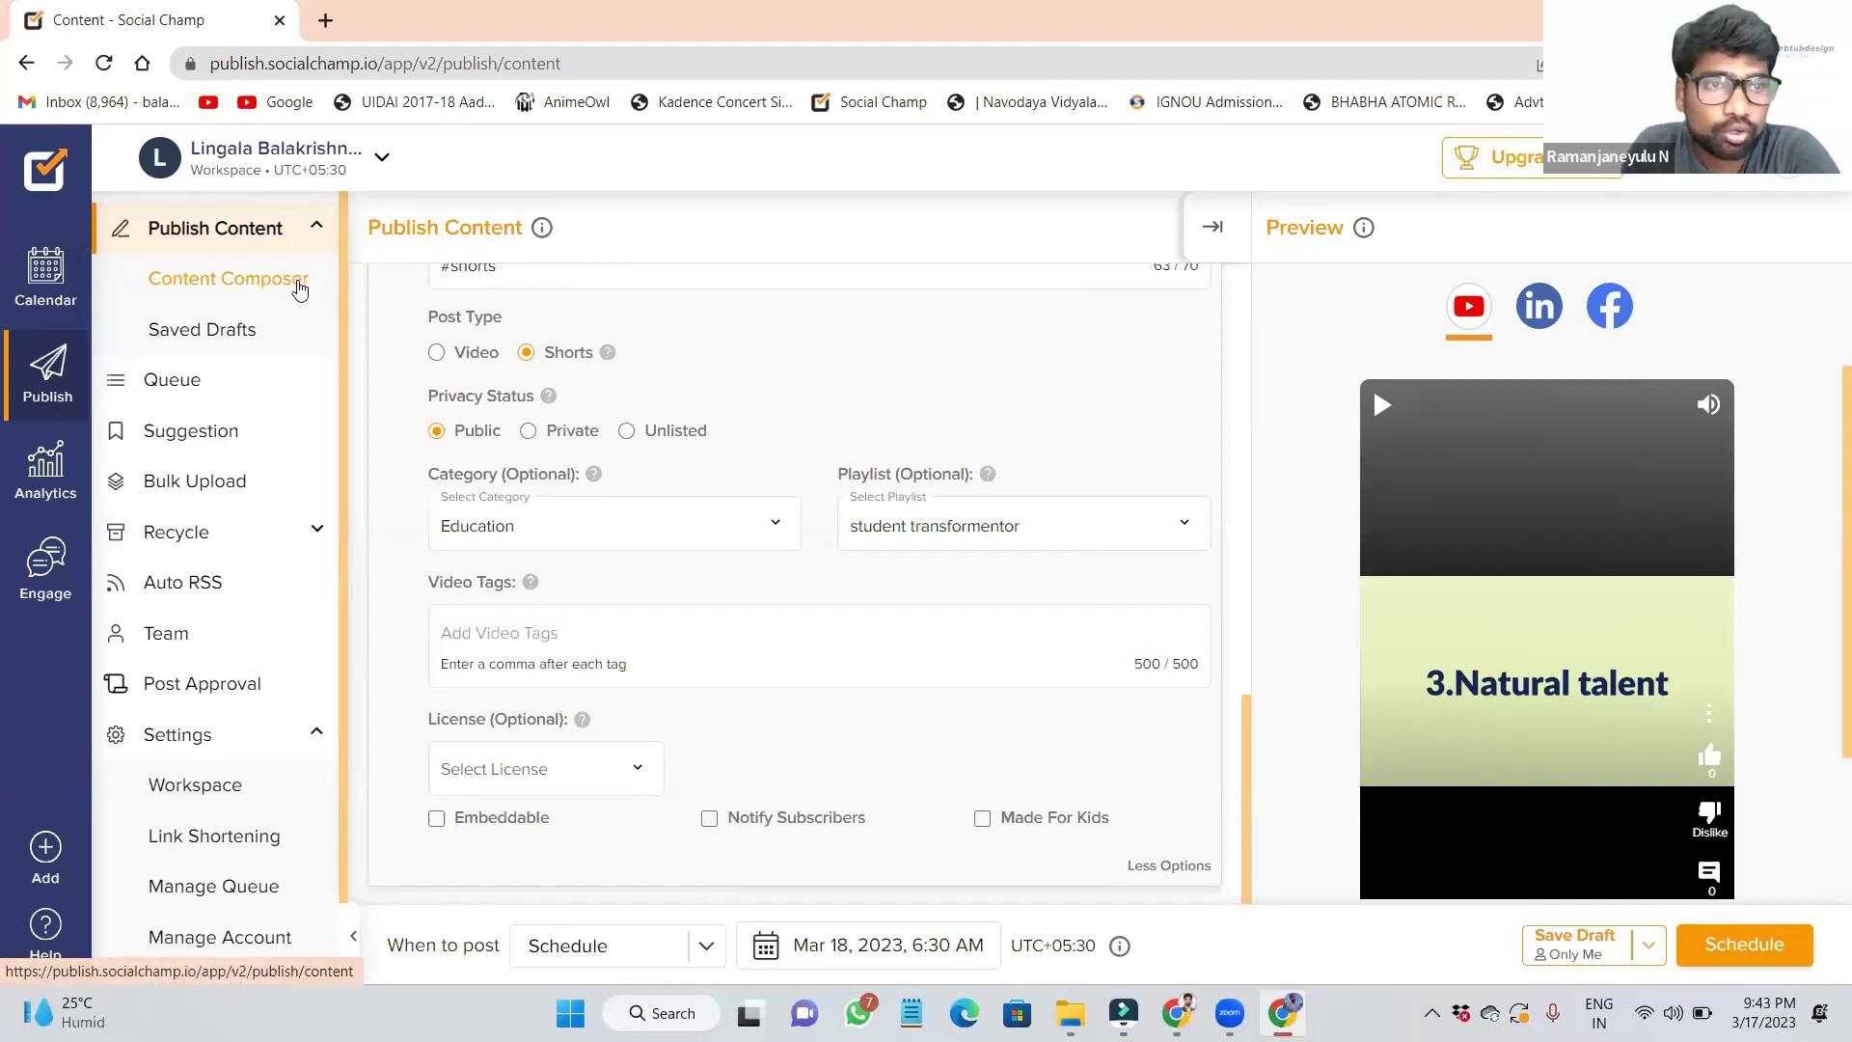
Step: Go to the Queue and scroll through the upcoming scheduled posts
{"action": "left_click", "coordinate": [172, 381]}
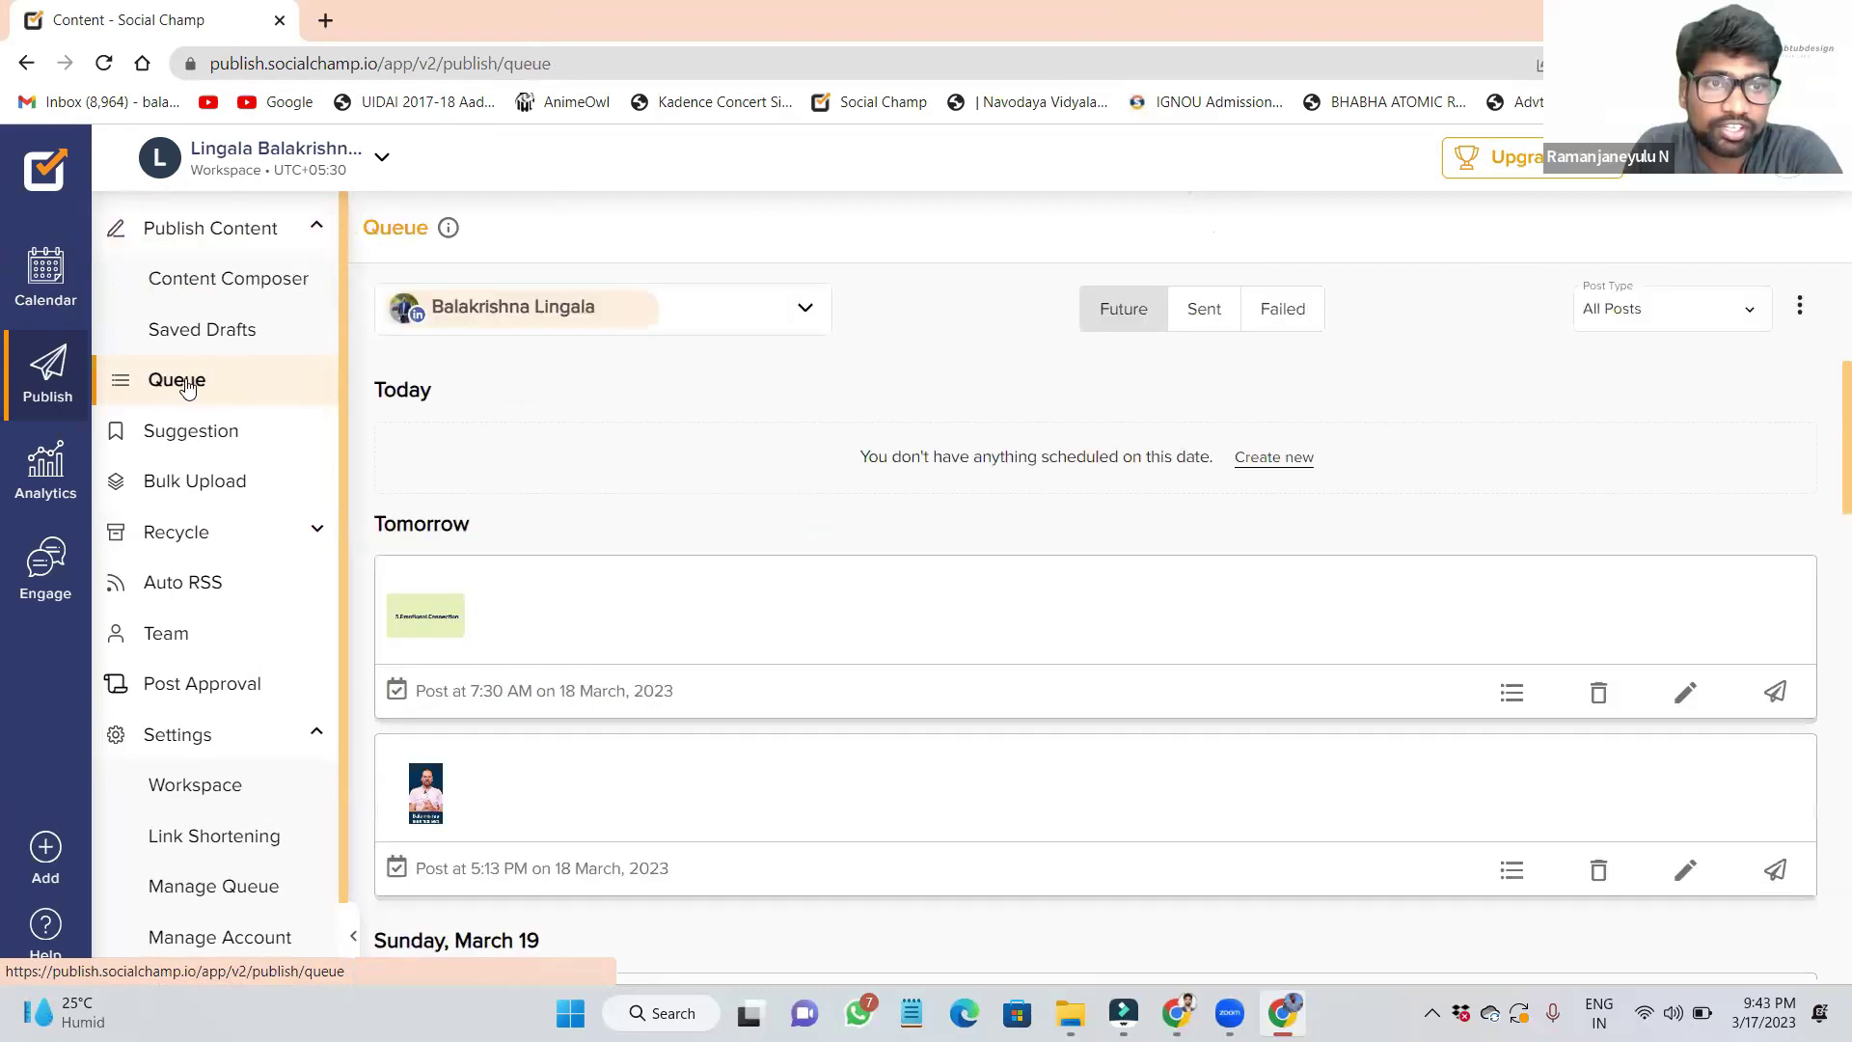
{"action": "scroll", "coordinate": [590, 627], "scroll_direction": "down", "scroll_amount": 10}
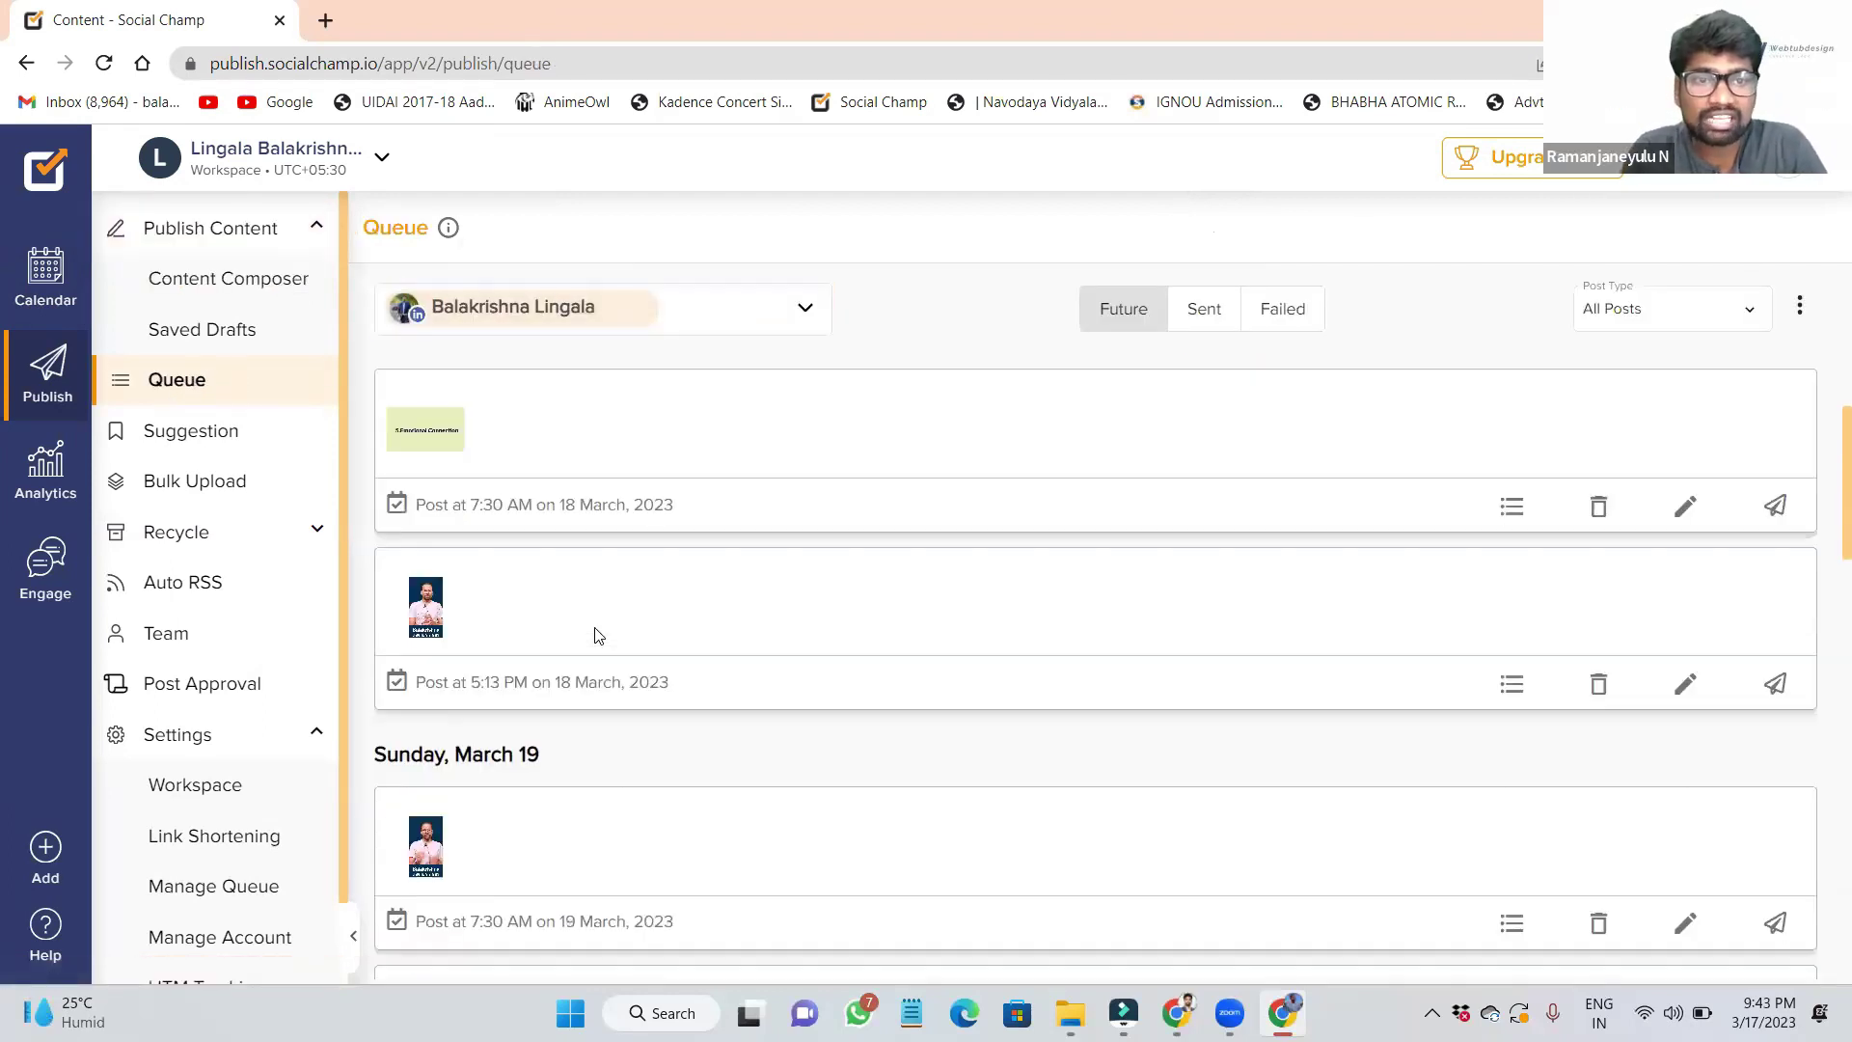
{"action": "scroll", "coordinate": [581, 615], "scroll_direction": "down", "scroll_amount": 10}
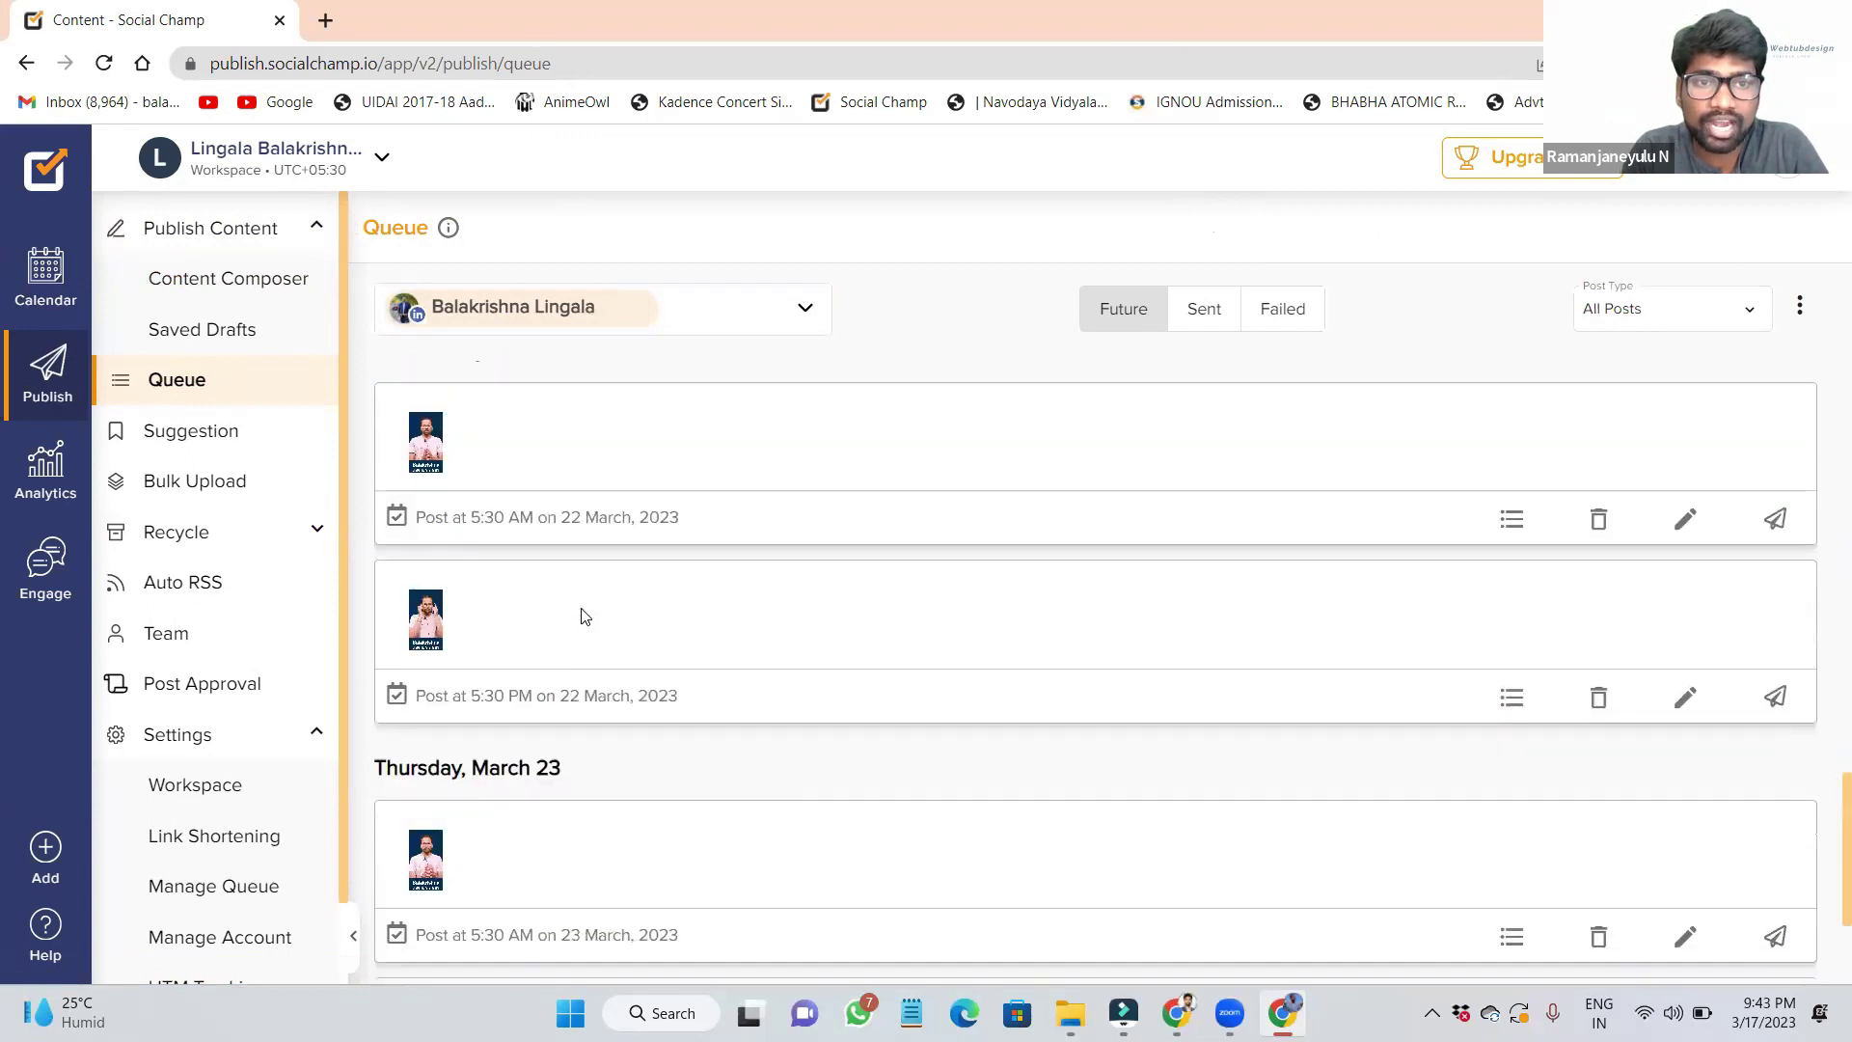
{"action": "scroll", "coordinate": [581, 615], "scroll_direction": "up", "scroll_amount": 17}
{"action": "scroll", "coordinate": [581, 616], "scroll_direction": "up", "scroll_amount": 2}
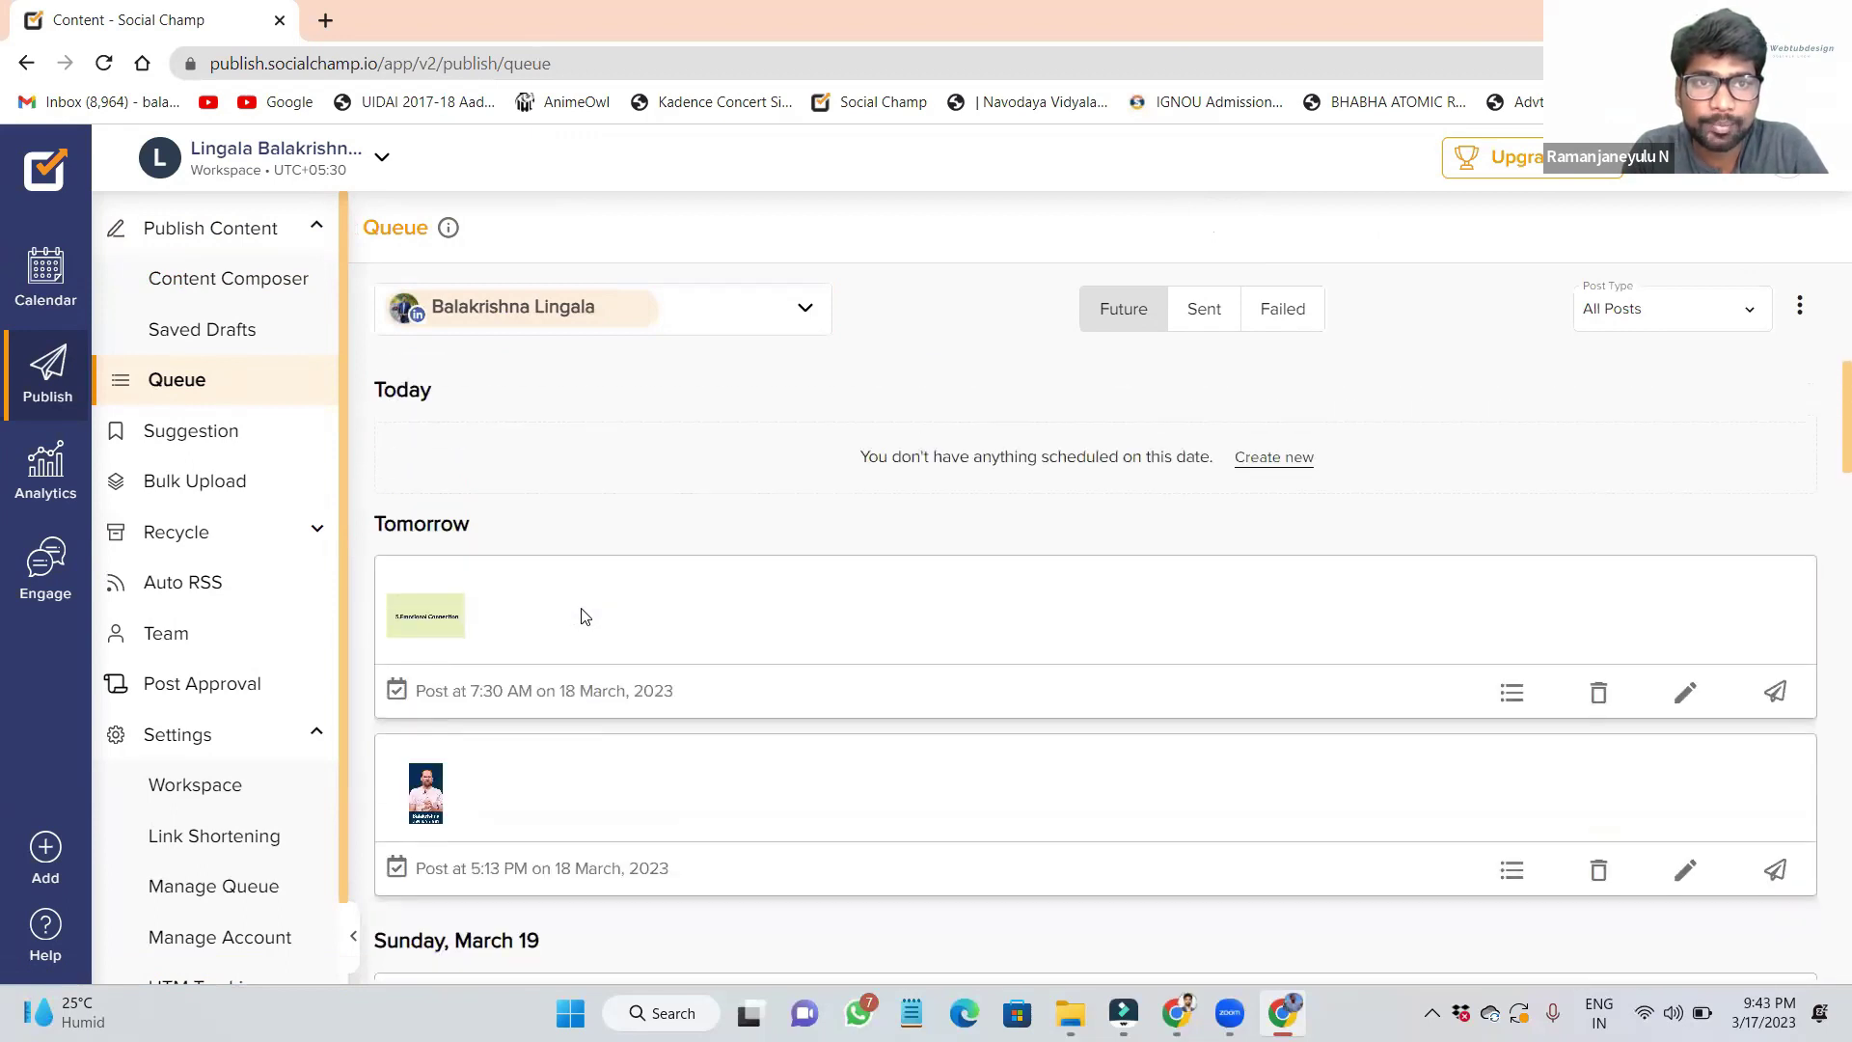
Step: Switch the Queue to the Student Transformentor Facebook page and scroll its Future posts
{"action": "left_click", "coordinate": [805, 309]}
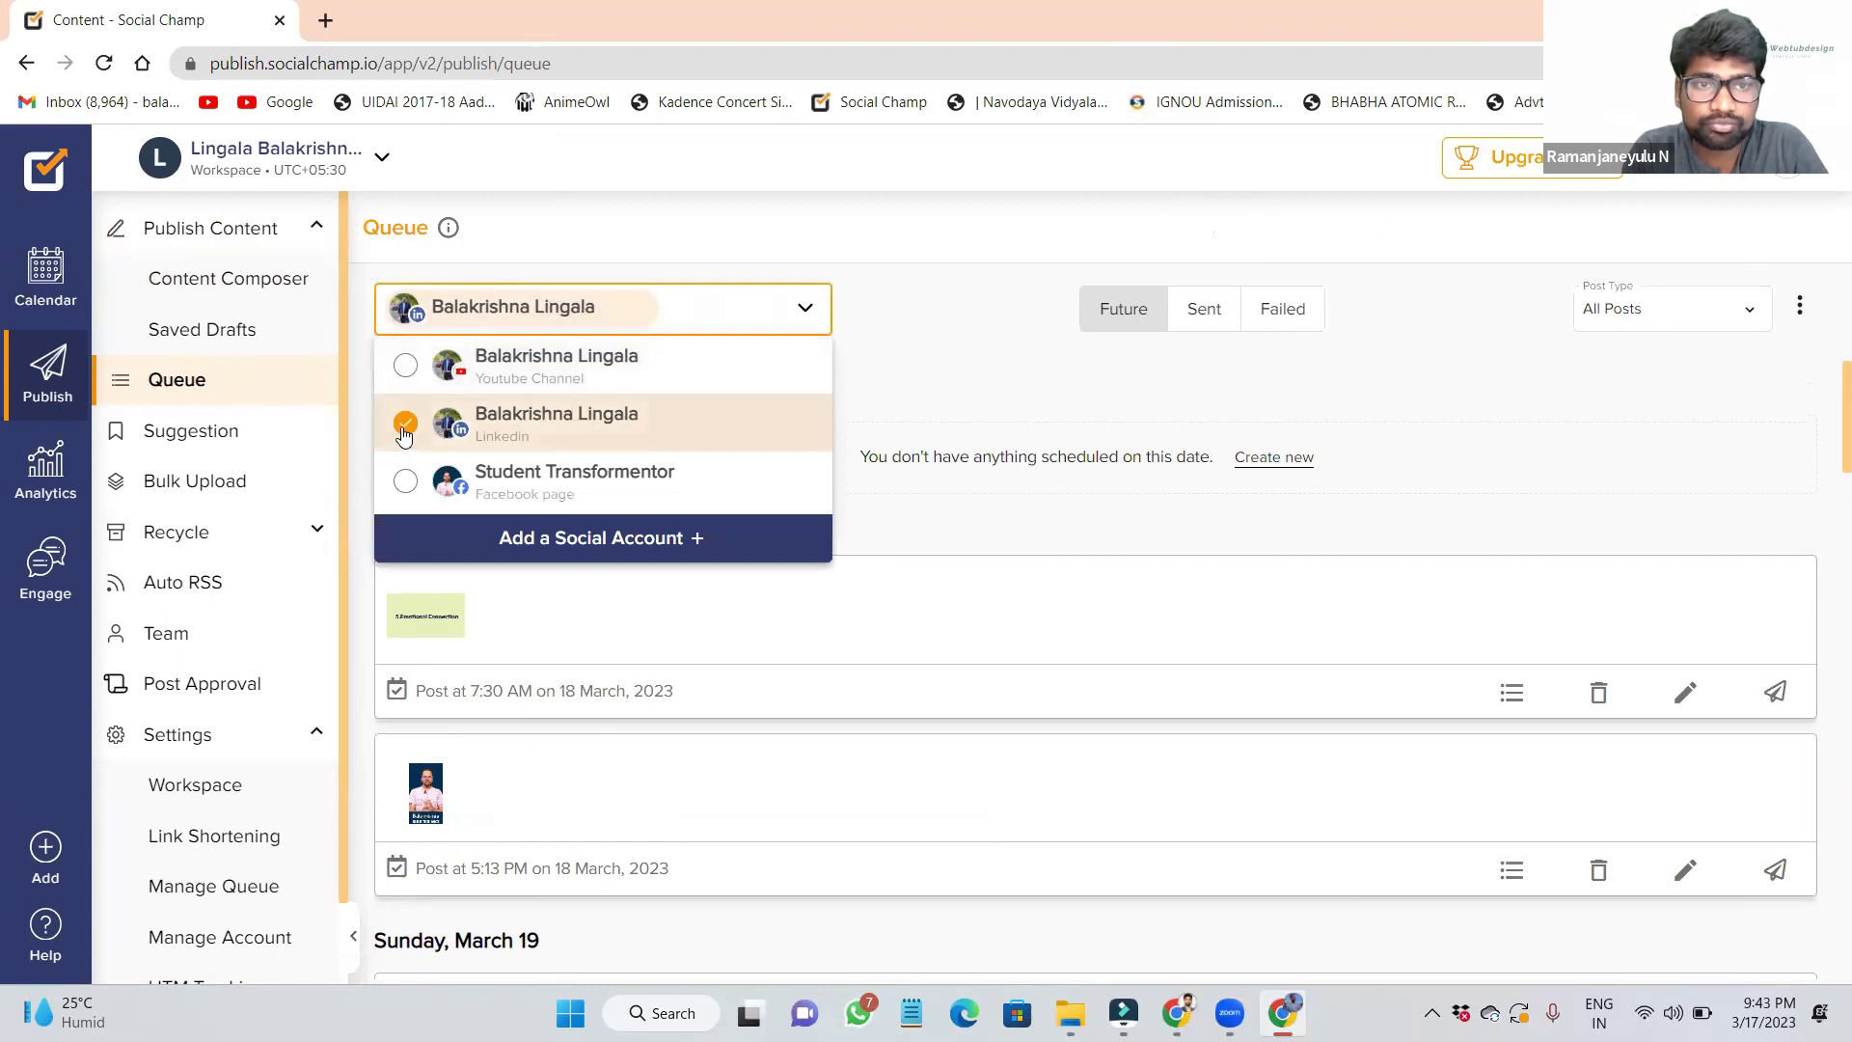
{"action": "left_click", "coordinate": [406, 481]}
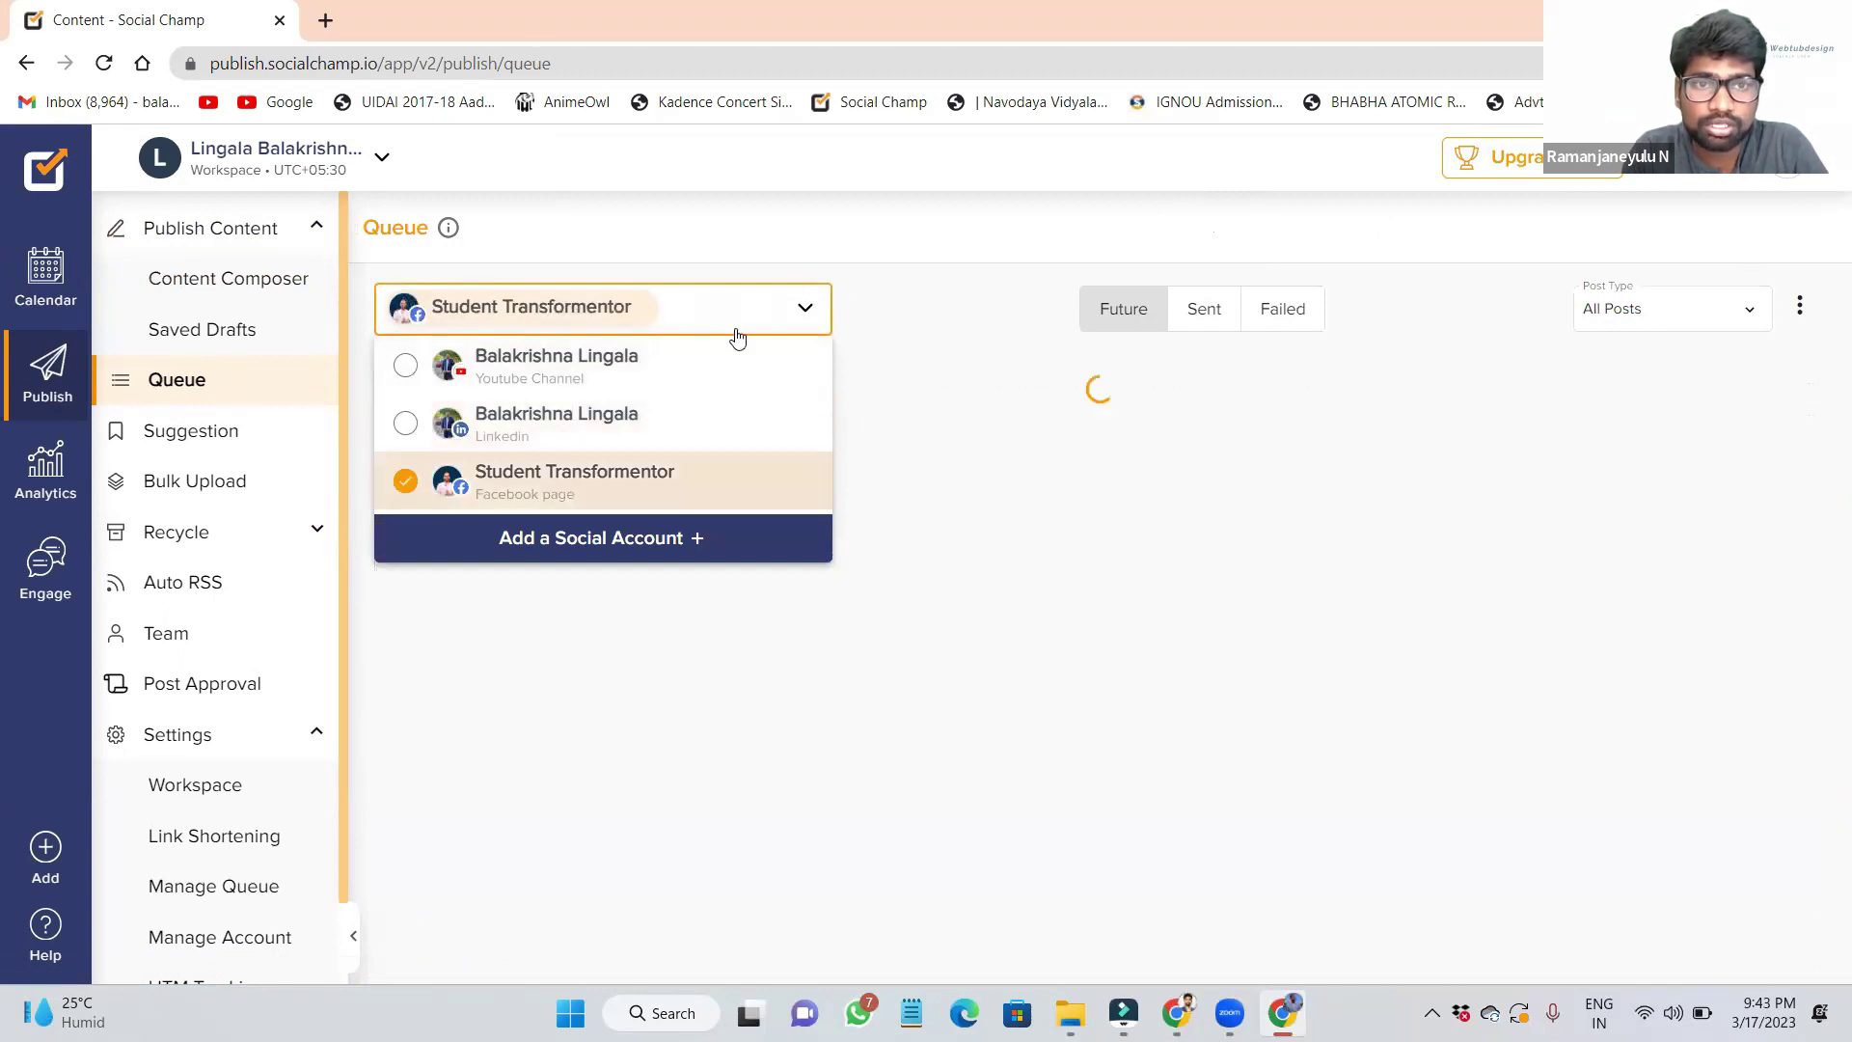
{"action": "left_click", "coordinate": [871, 336]}
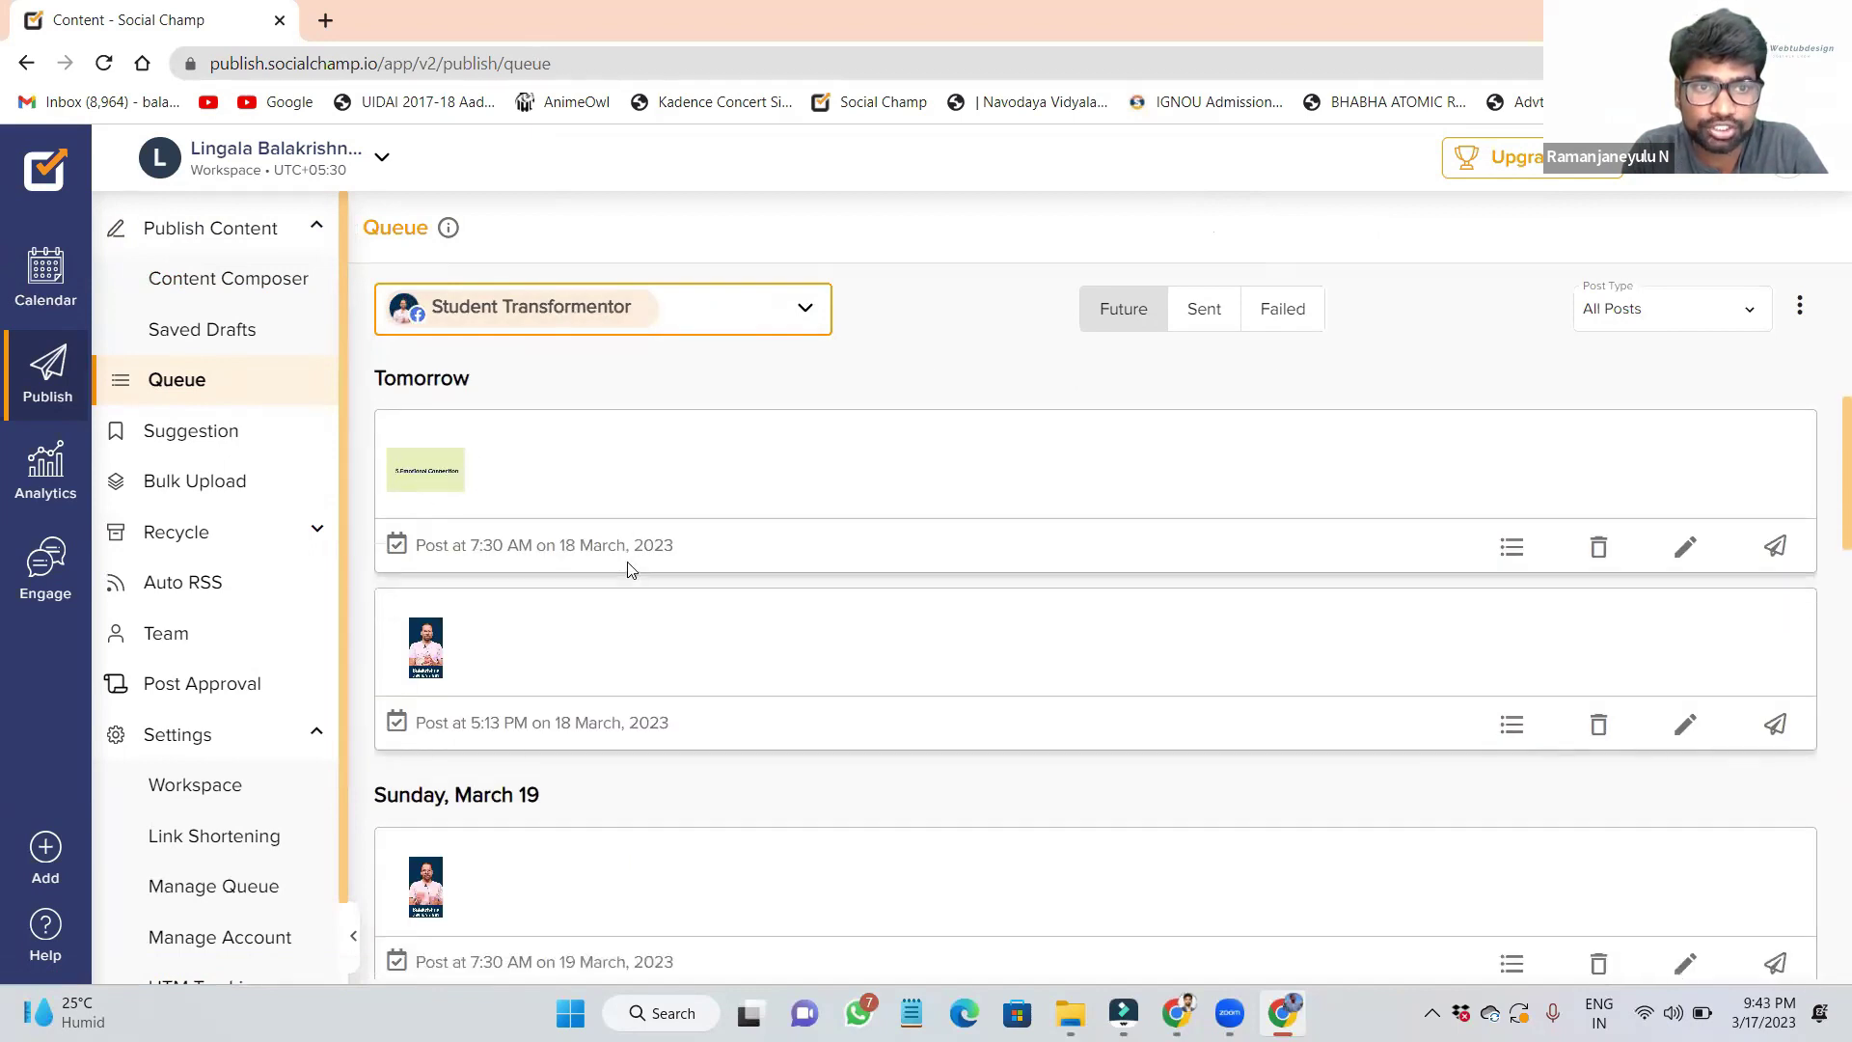
{"action": "scroll", "coordinate": [629, 571], "scroll_direction": "down", "scroll_amount": 2}
{"action": "scroll", "coordinate": [459, 385], "scroll_direction": "up", "scroll_amount": 1}
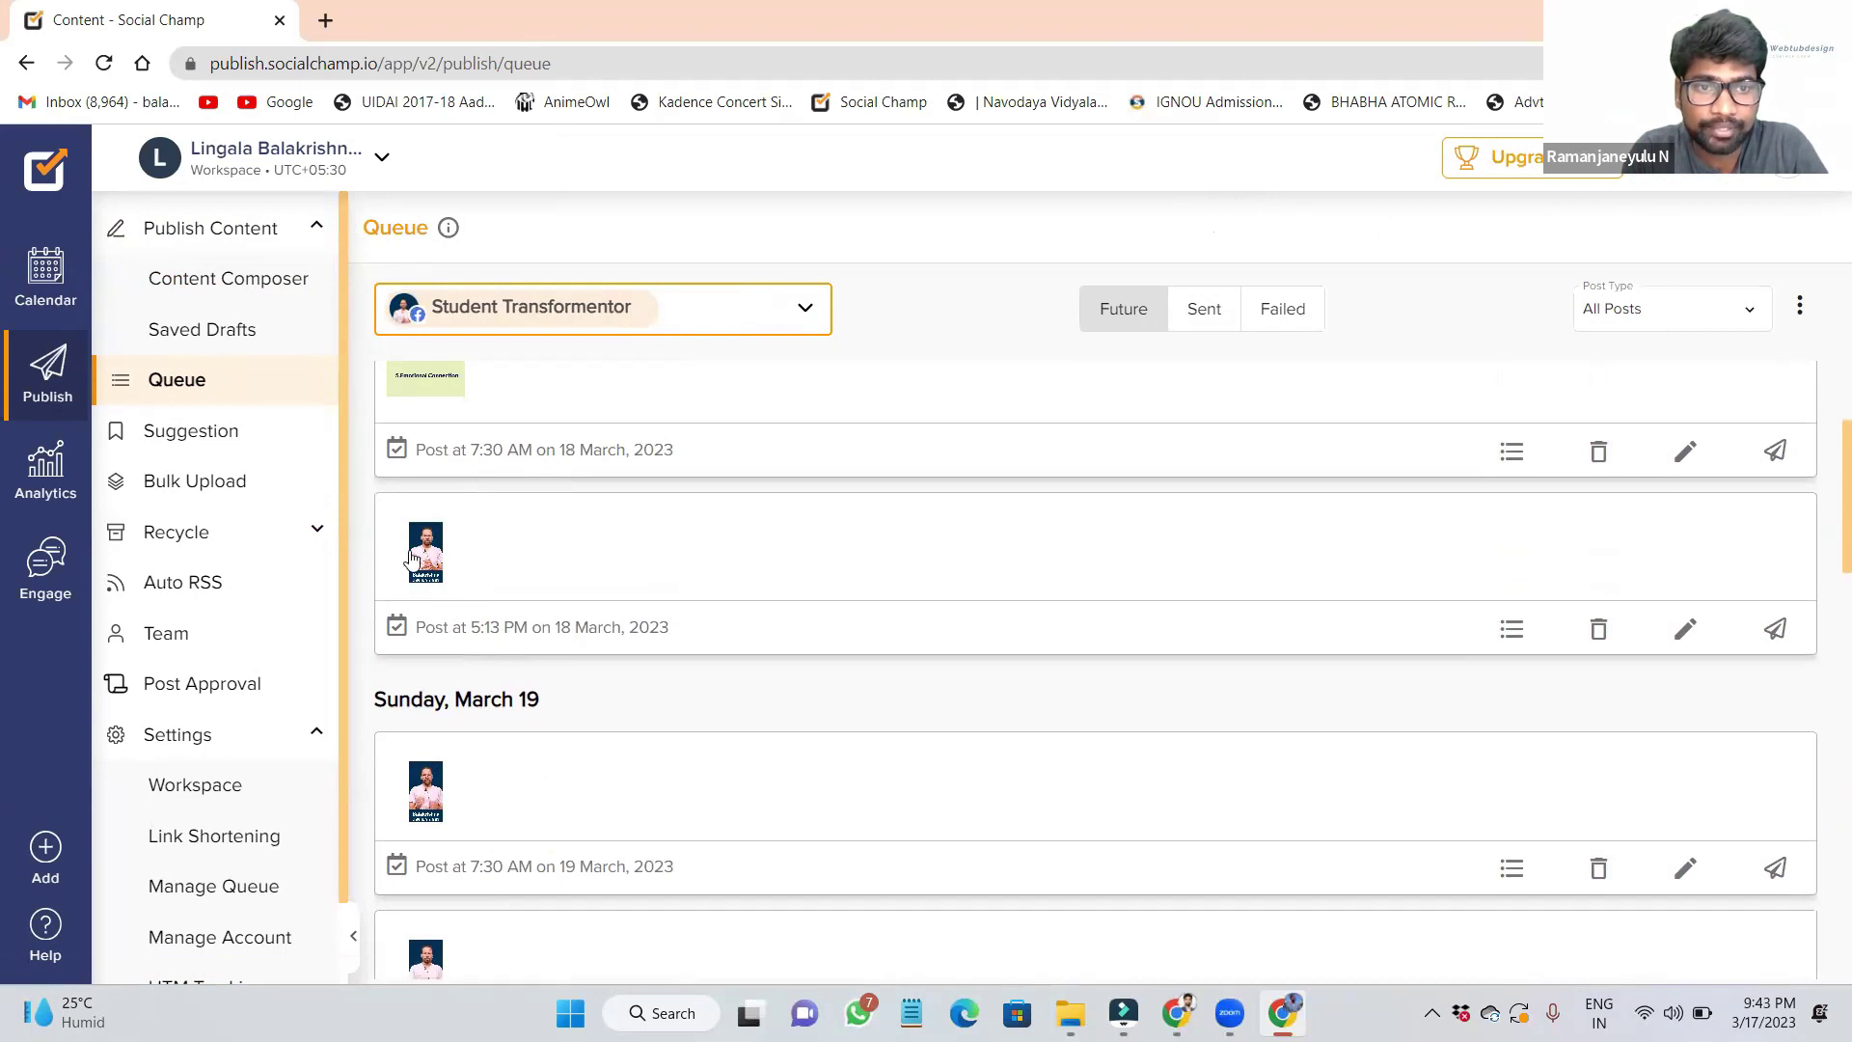
{"action": "scroll", "coordinate": [625, 512], "scroll_direction": "down", "scroll_amount": 2}
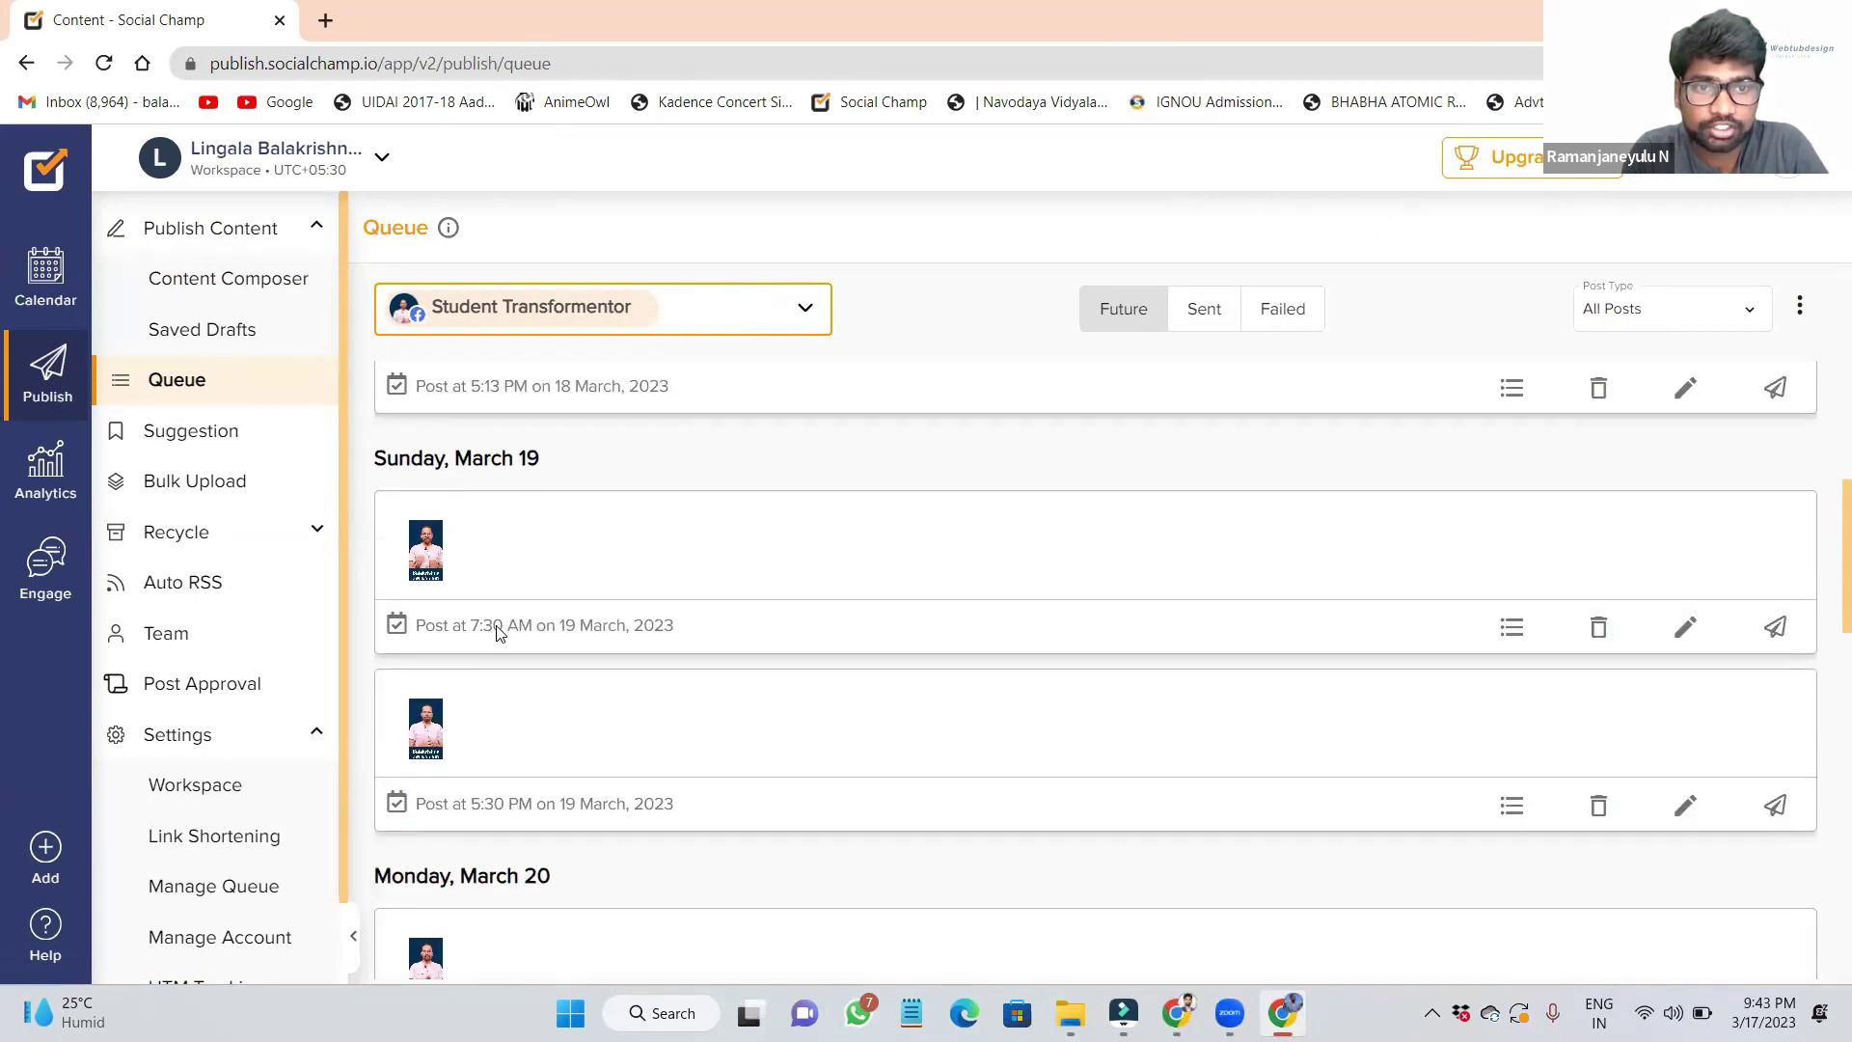
{"action": "scroll", "coordinate": [498, 632], "scroll_direction": "down", "scroll_amount": 2}
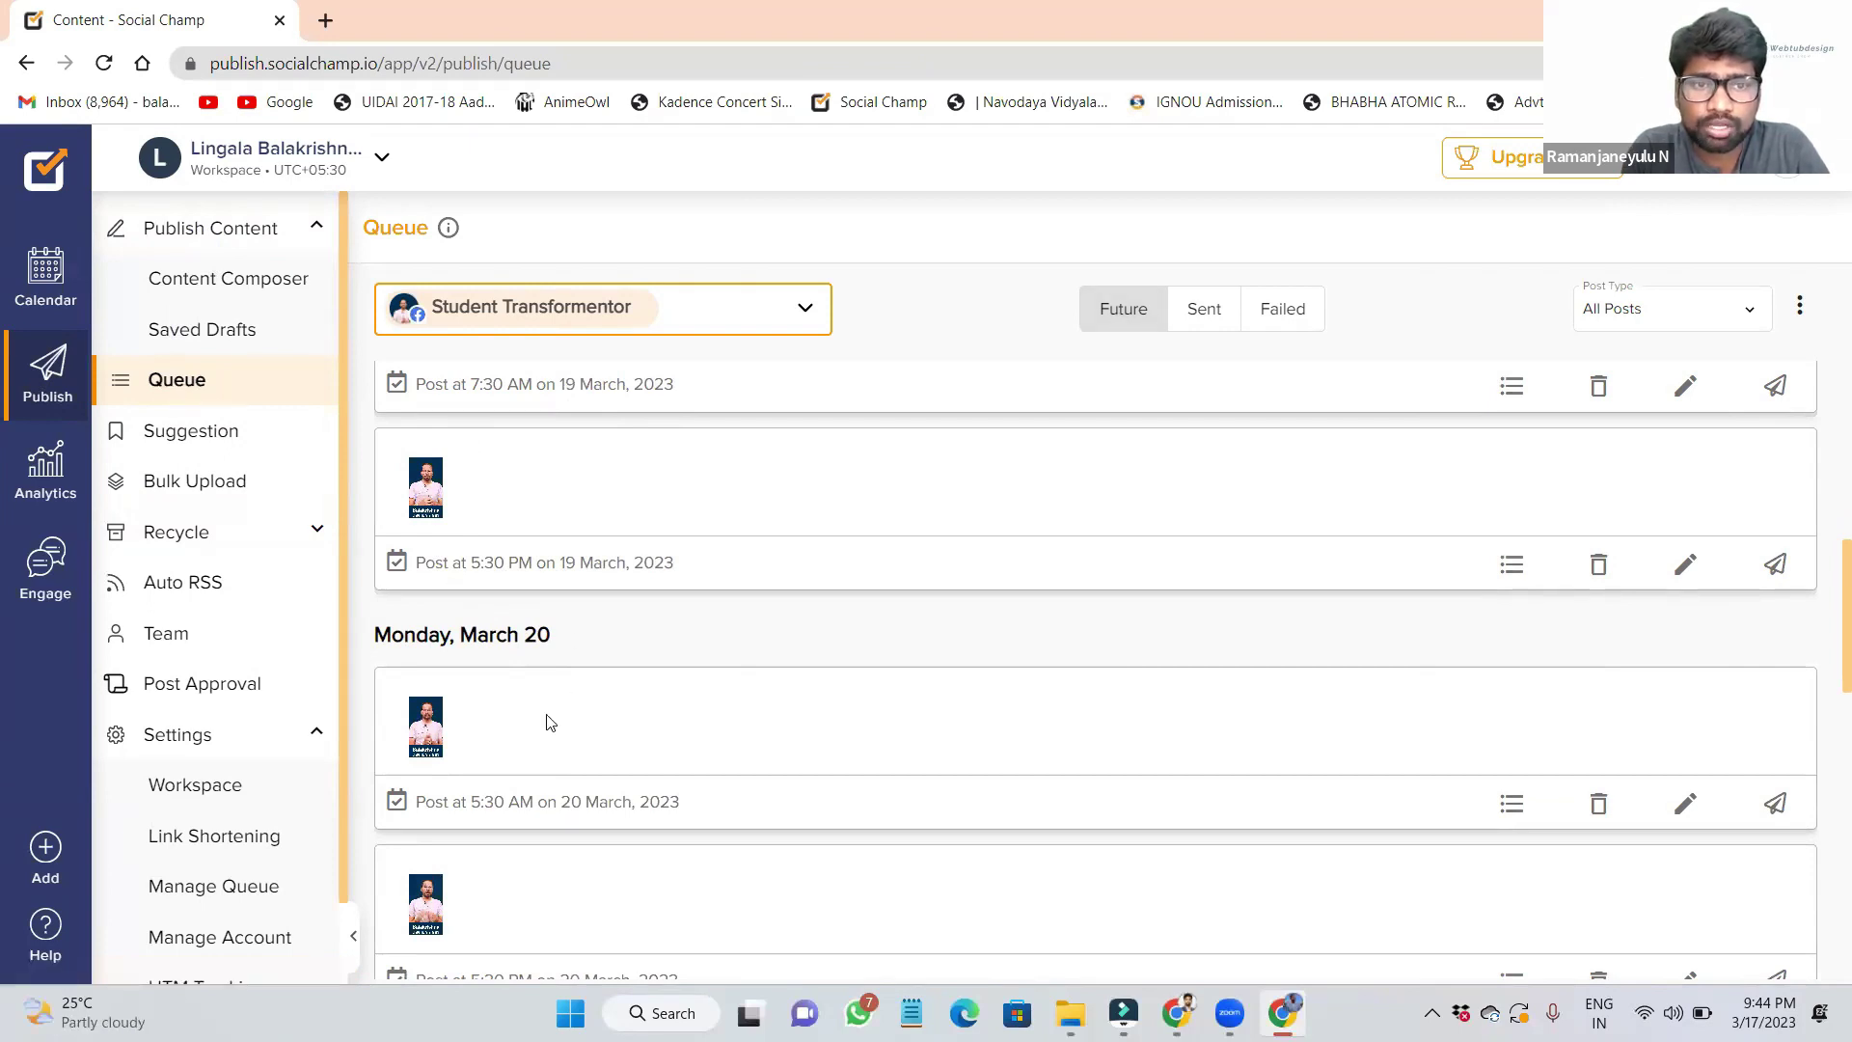
Step: Scroll through the Facebook page's Sent posts
{"action": "left_click", "coordinate": [1201, 309]}
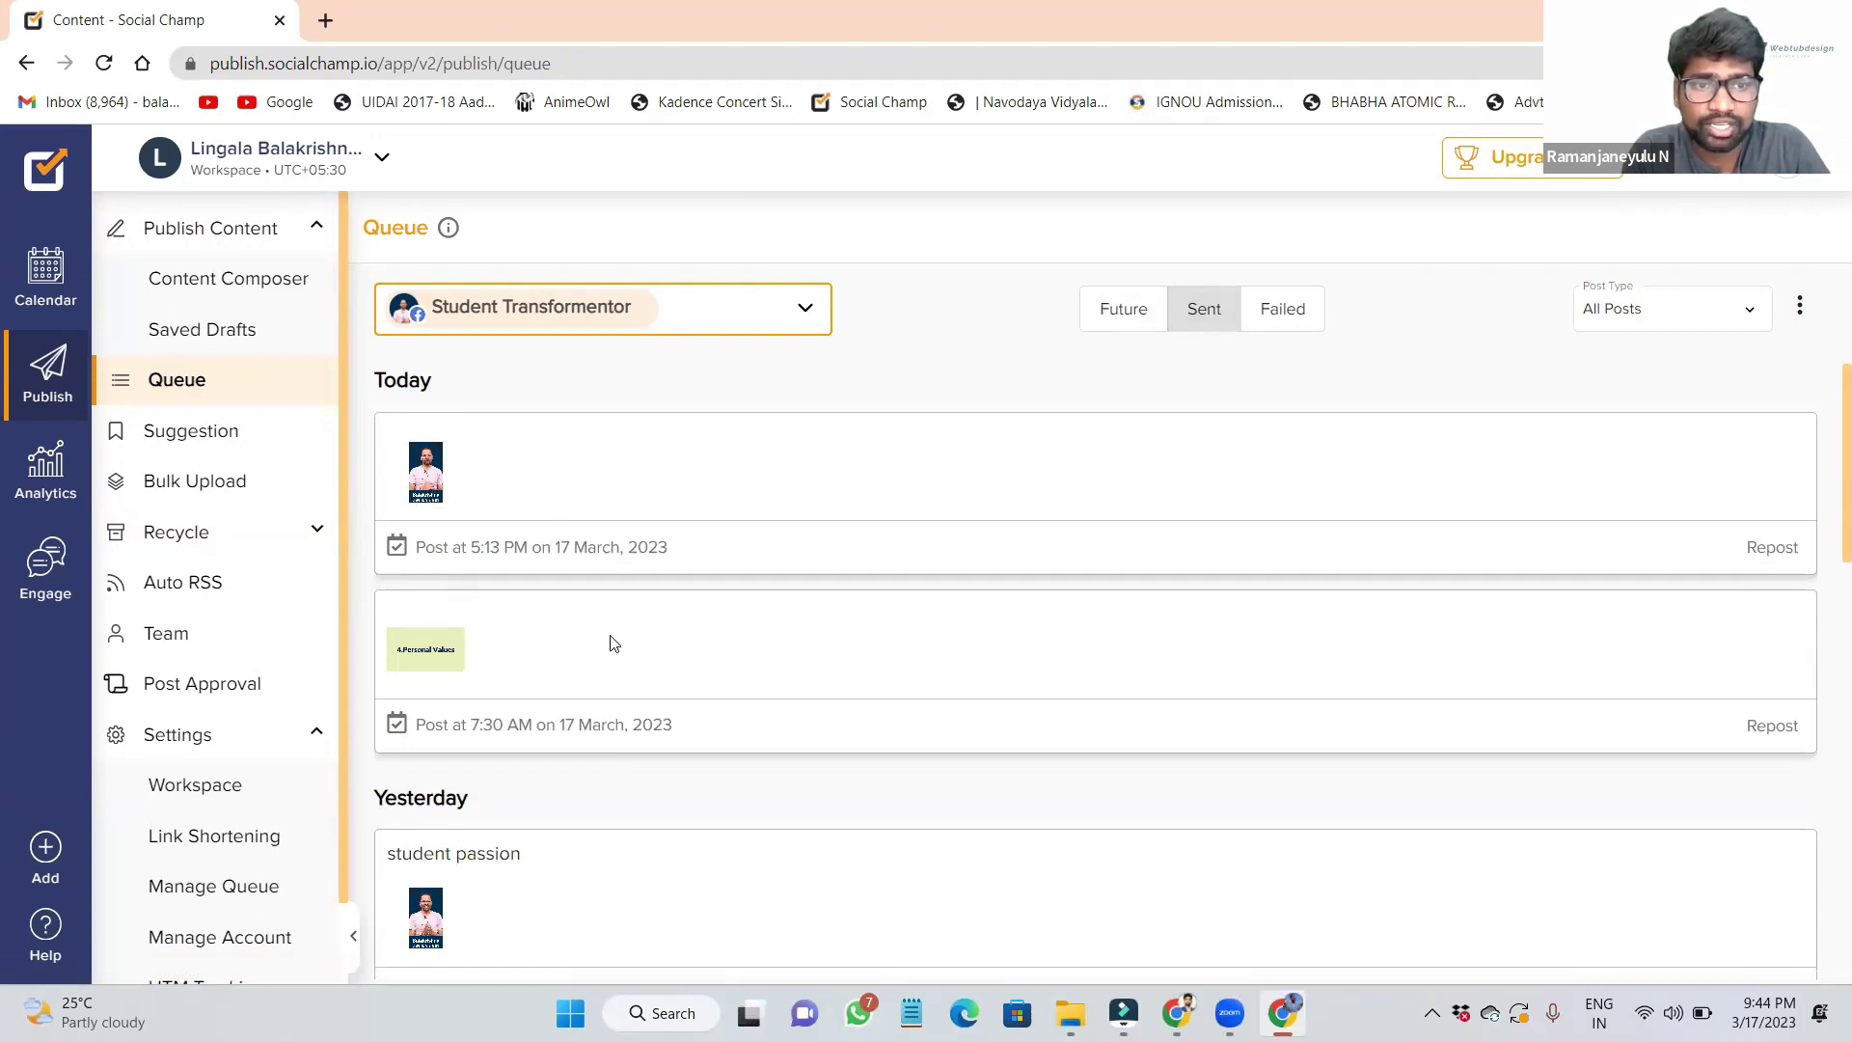
{"action": "scroll", "coordinate": [579, 627], "scroll_direction": "down", "scroll_amount": 2}
{"action": "scroll", "coordinate": [585, 668], "scroll_direction": "down", "scroll_amount": 1}
{"action": "scroll", "coordinate": [585, 667], "scroll_direction": "down", "scroll_amount": 1}
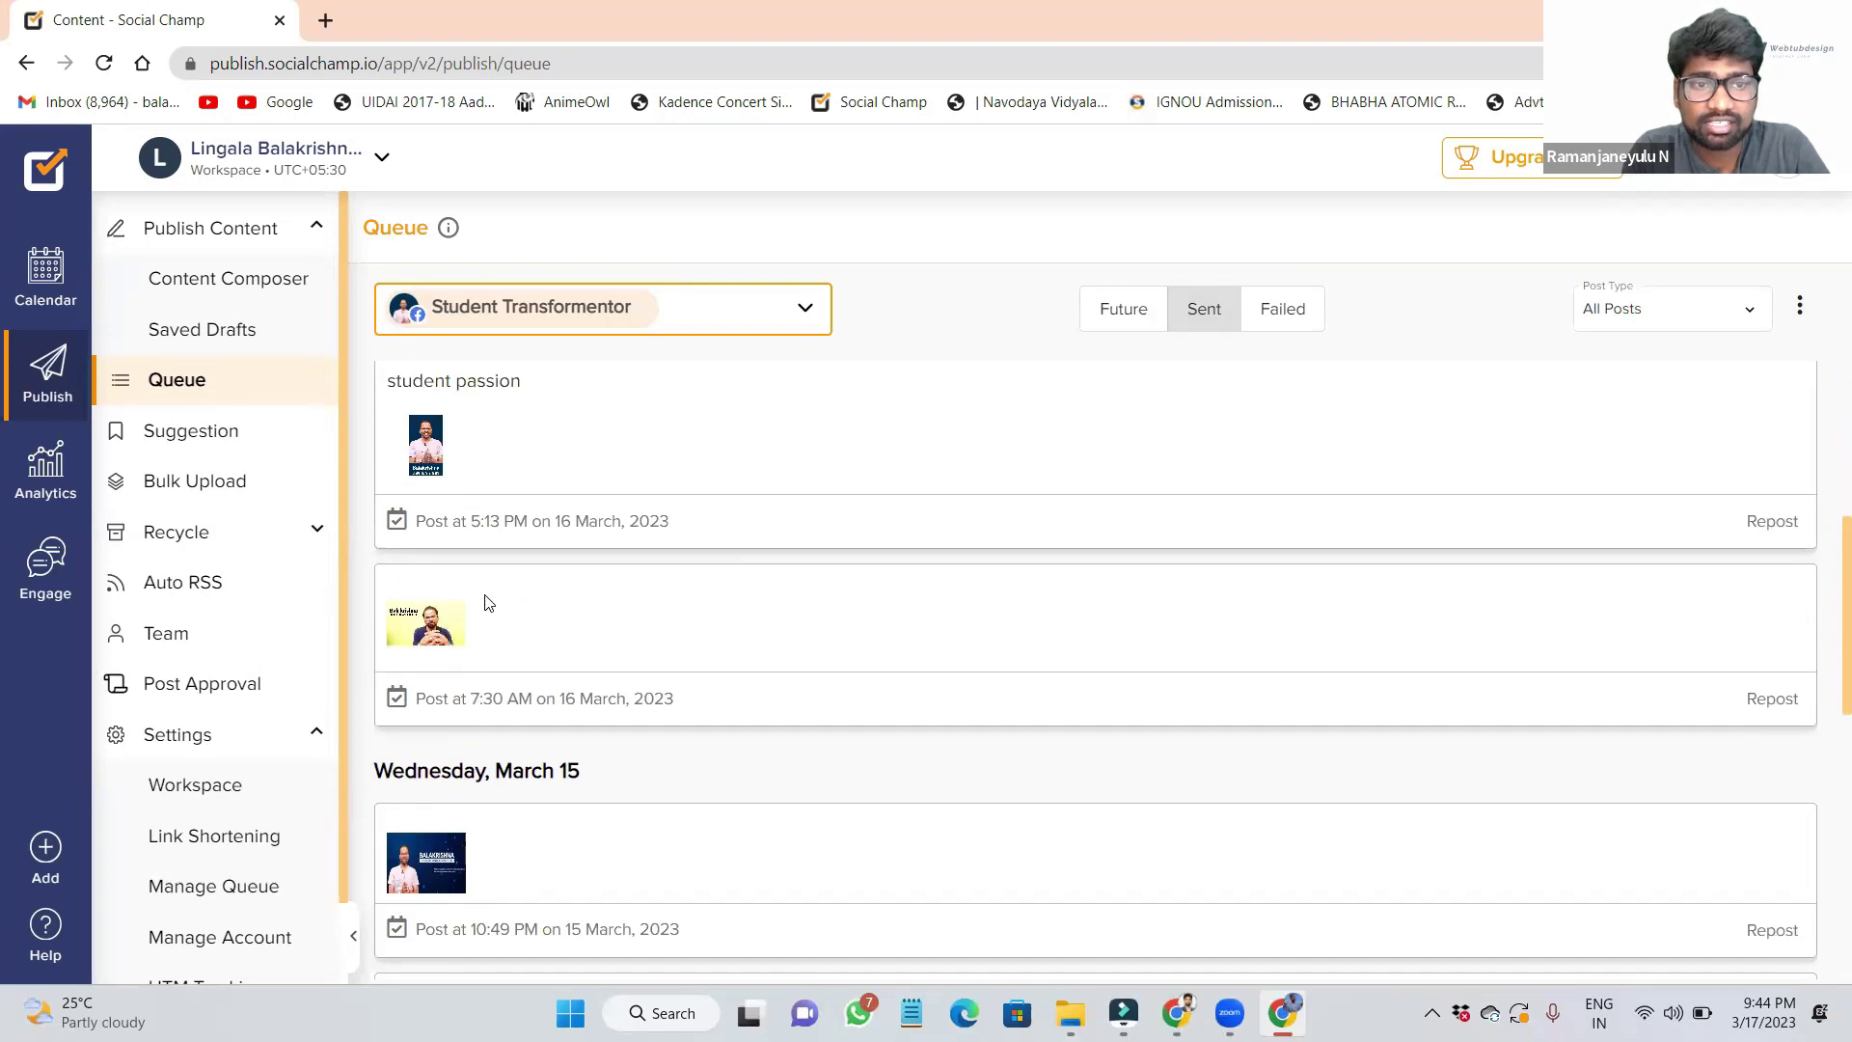
{"action": "scroll", "coordinate": [647, 675], "scroll_direction": "down", "scroll_amount": 2}
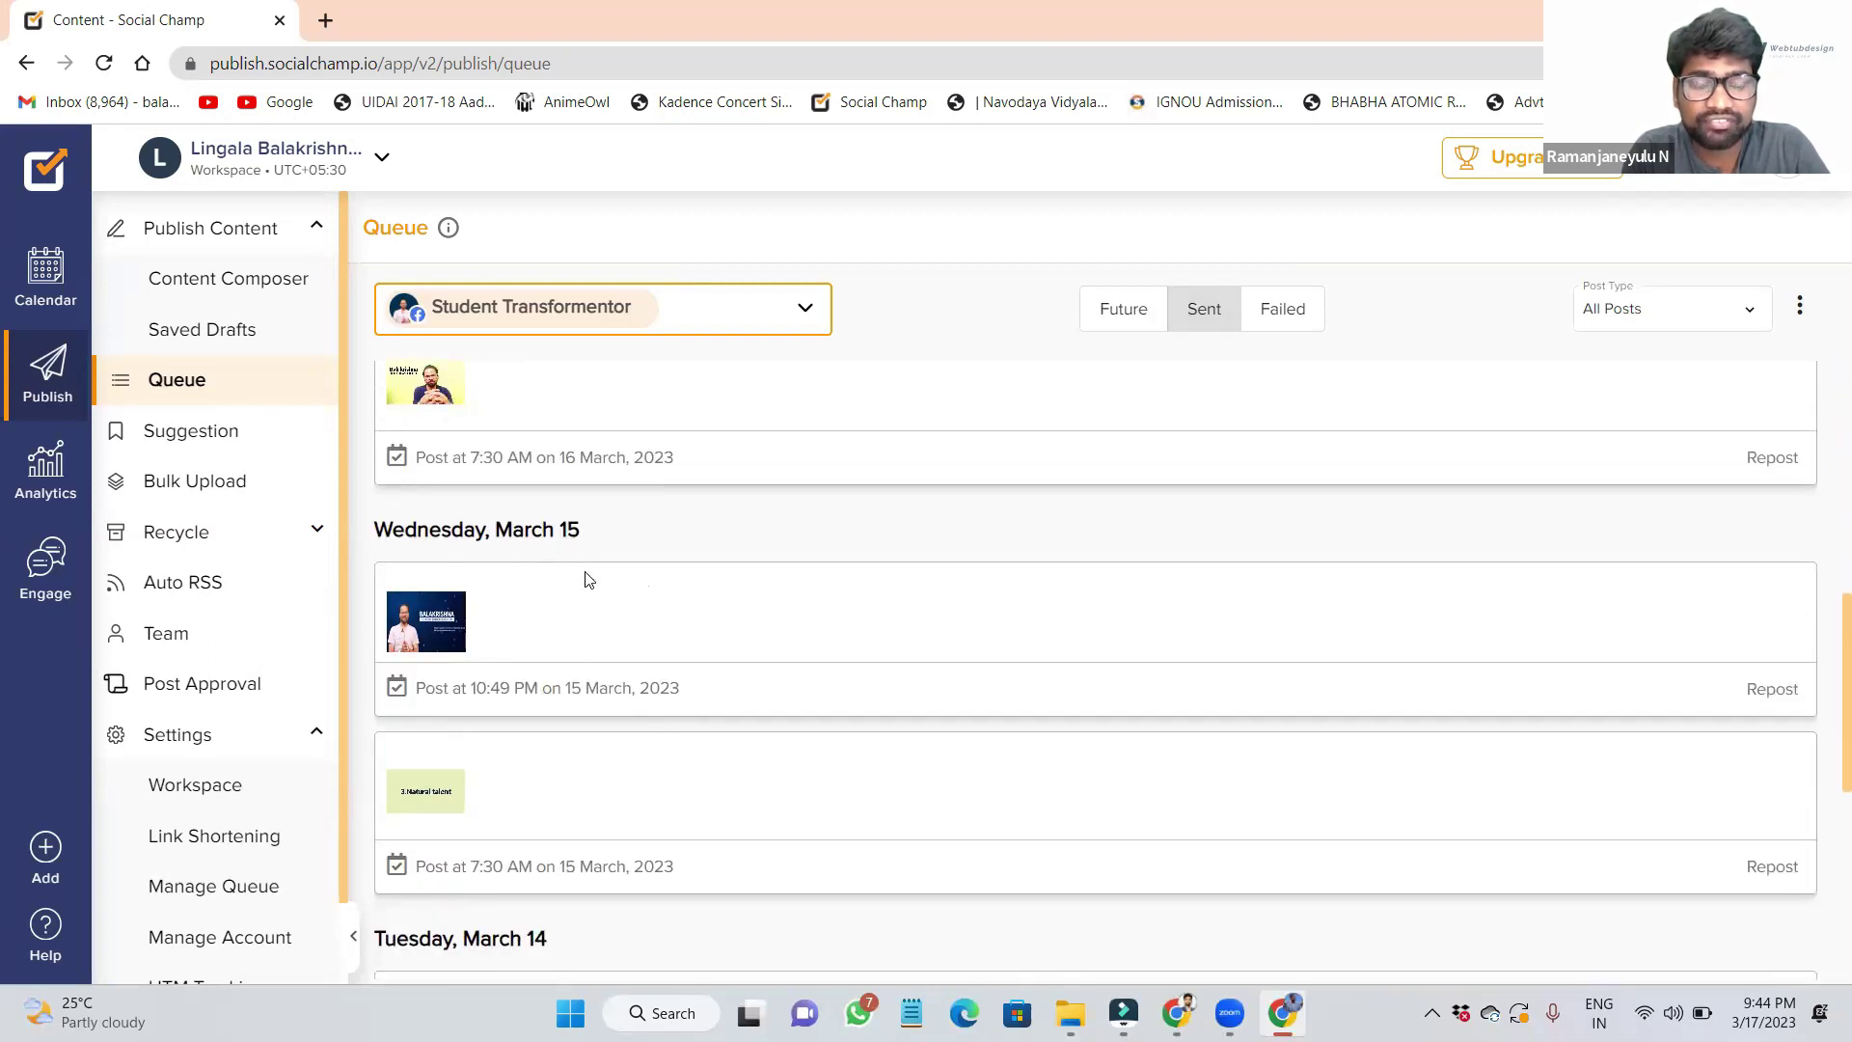
{"action": "scroll", "coordinate": [583, 588], "scroll_direction": "down", "scroll_amount": 2}
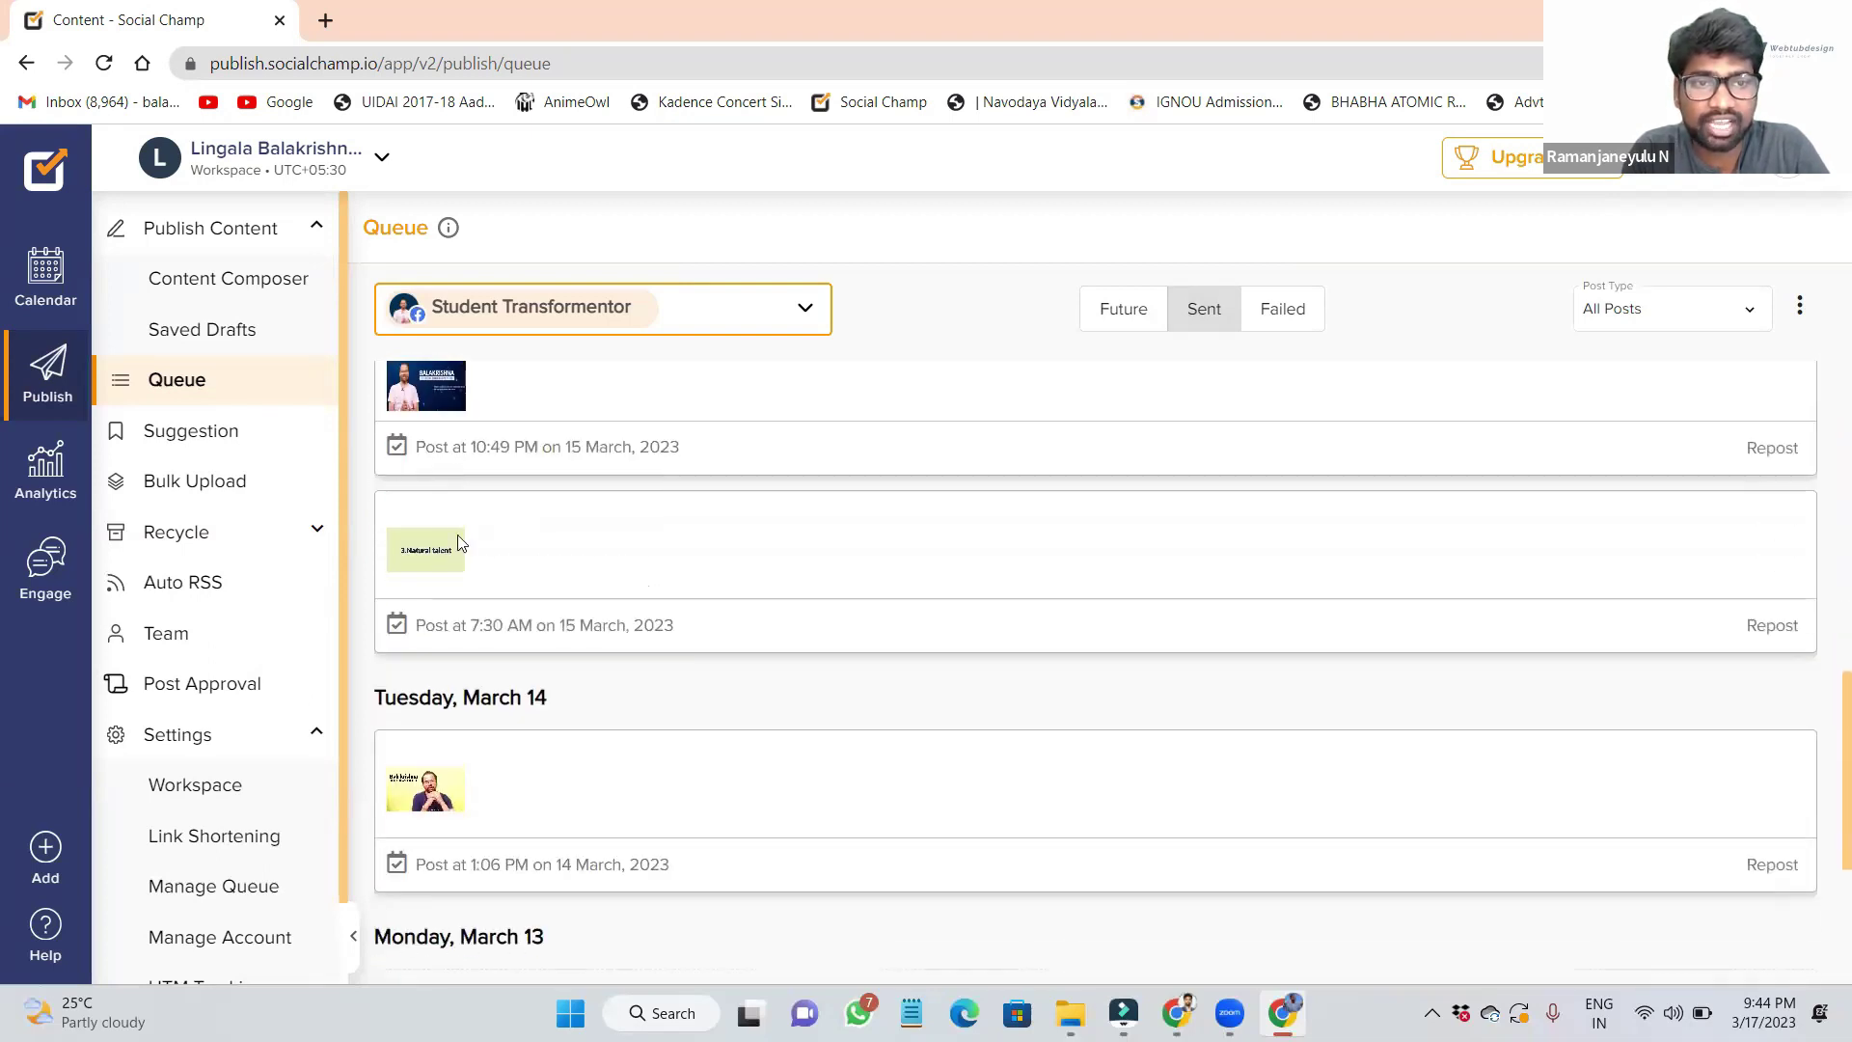
{"action": "scroll", "coordinate": [592, 534], "scroll_direction": "down", "scroll_amount": 3}
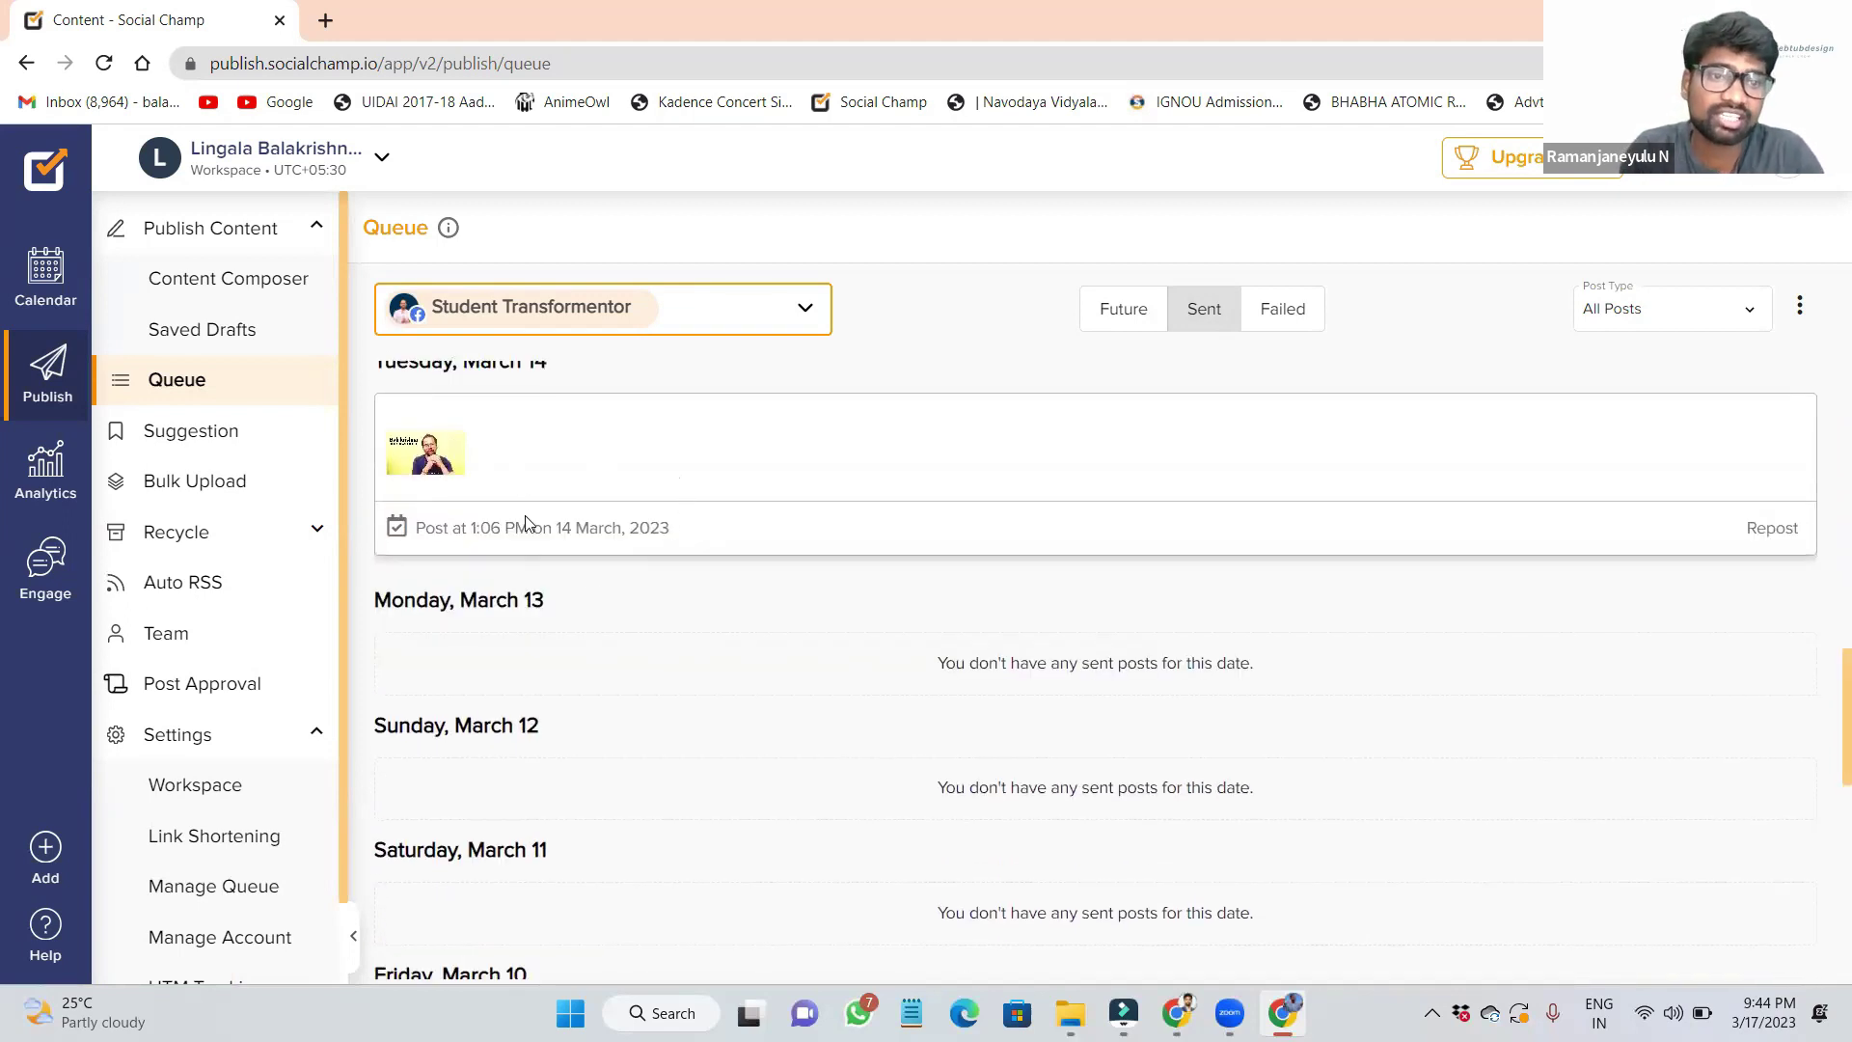
{"action": "scroll", "coordinate": [531, 547], "scroll_direction": "up", "scroll_amount": 1}
{"action": "scroll", "coordinate": [532, 547], "scroll_direction": "up", "scroll_amount": 3}
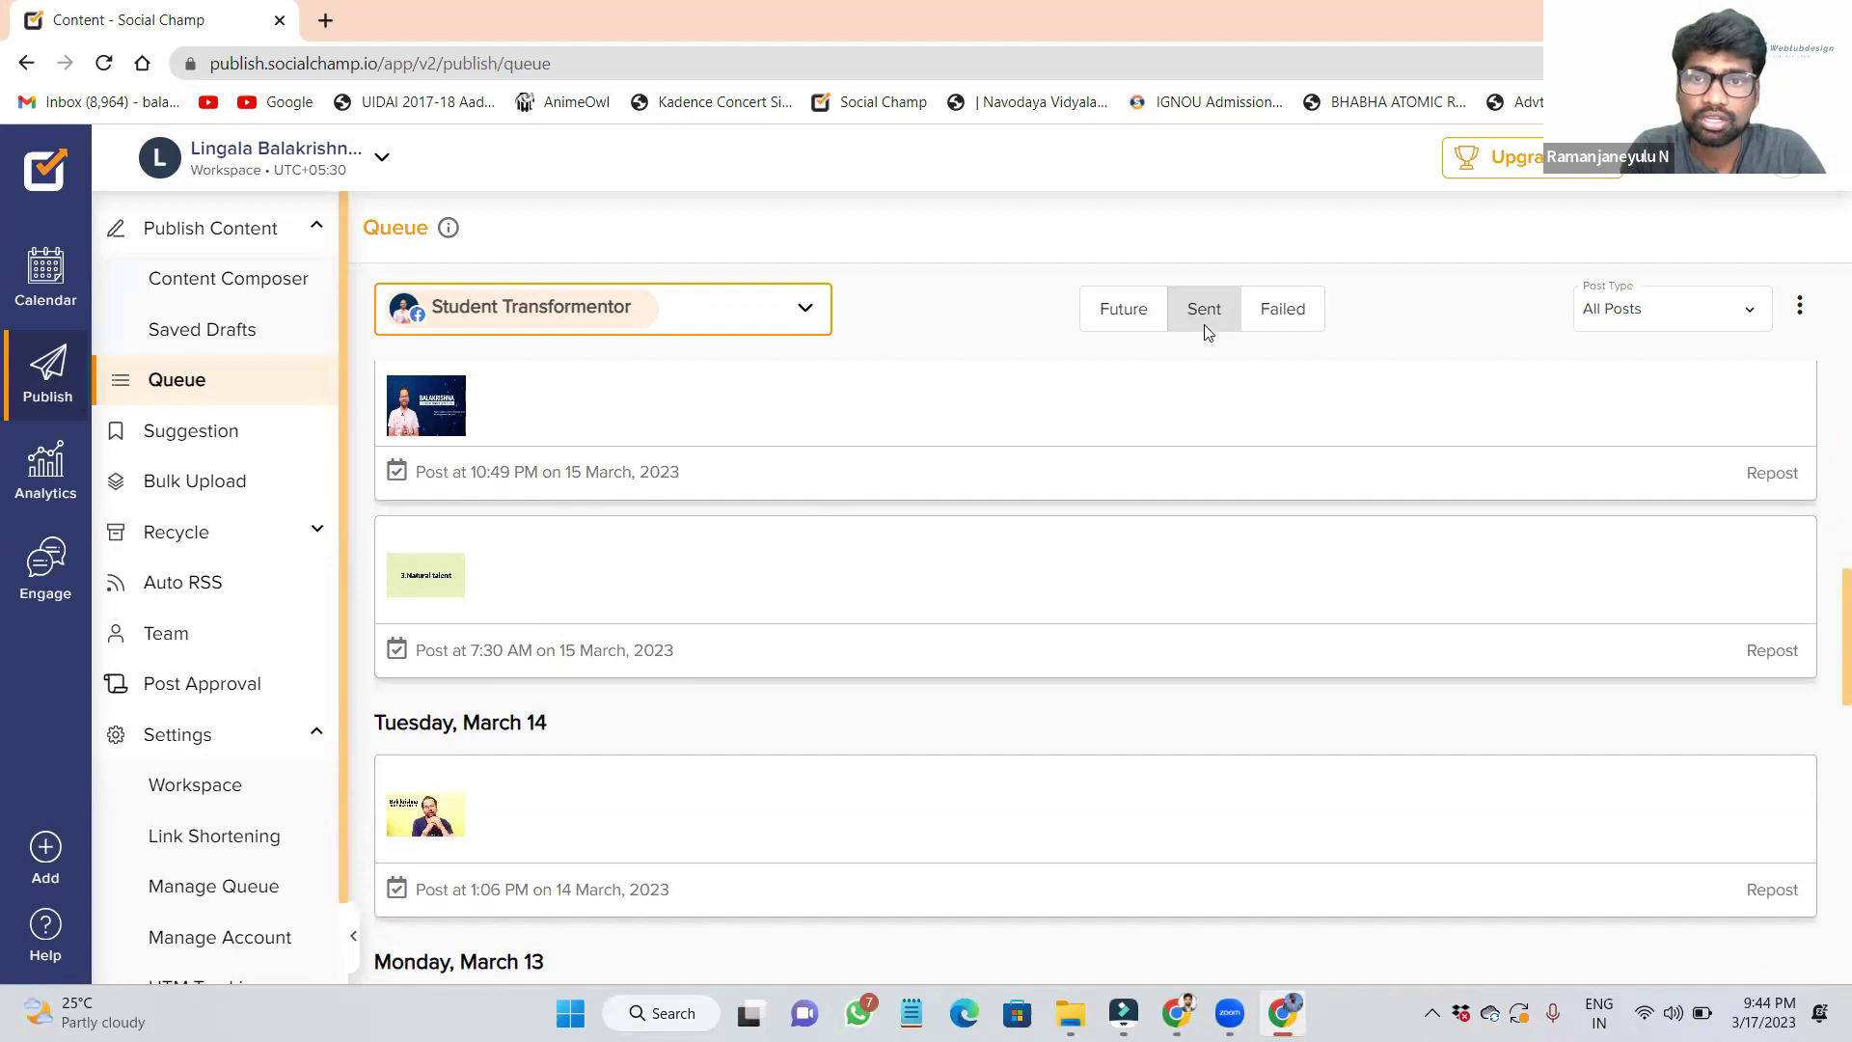
Step: Go back to Future, switch to the empty Failed list, and open the account dropdown
{"action": "left_click", "coordinate": [1097, 318]}
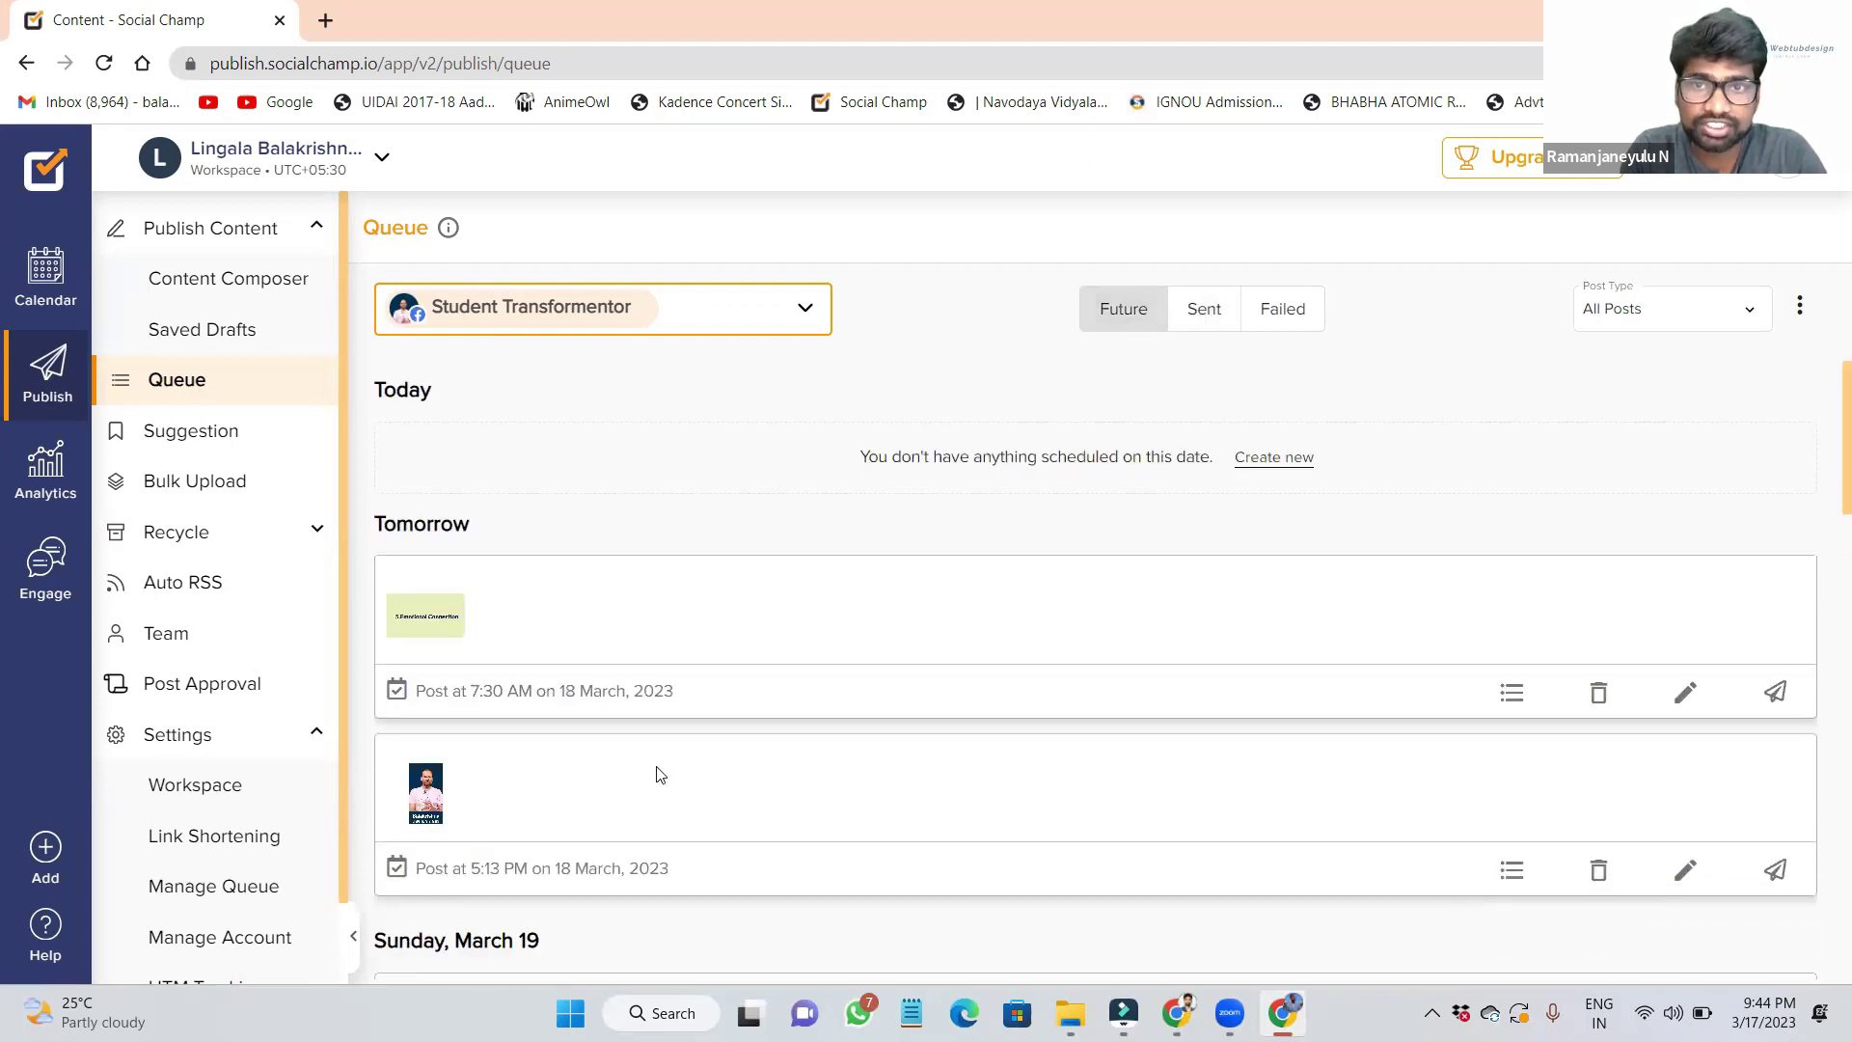
{"action": "left_click", "coordinate": [1287, 311]}
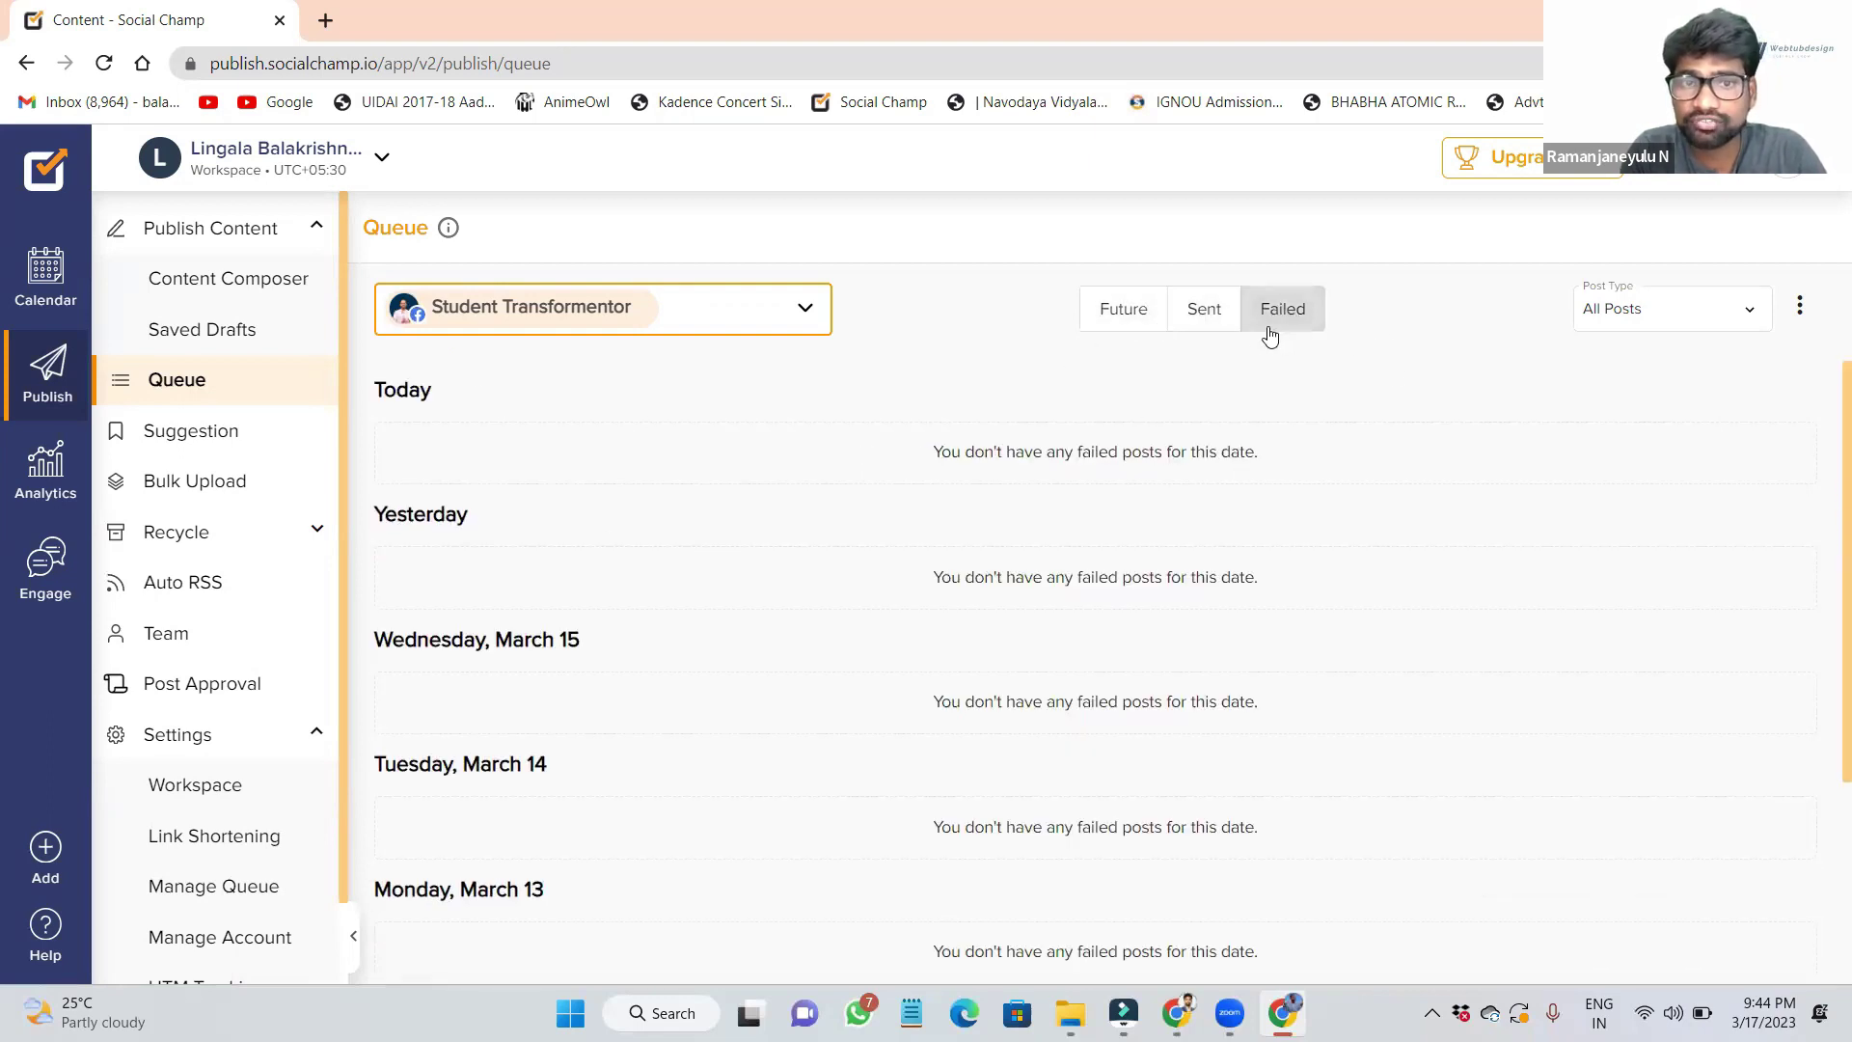
{"action": "left_click", "coordinate": [541, 308]}
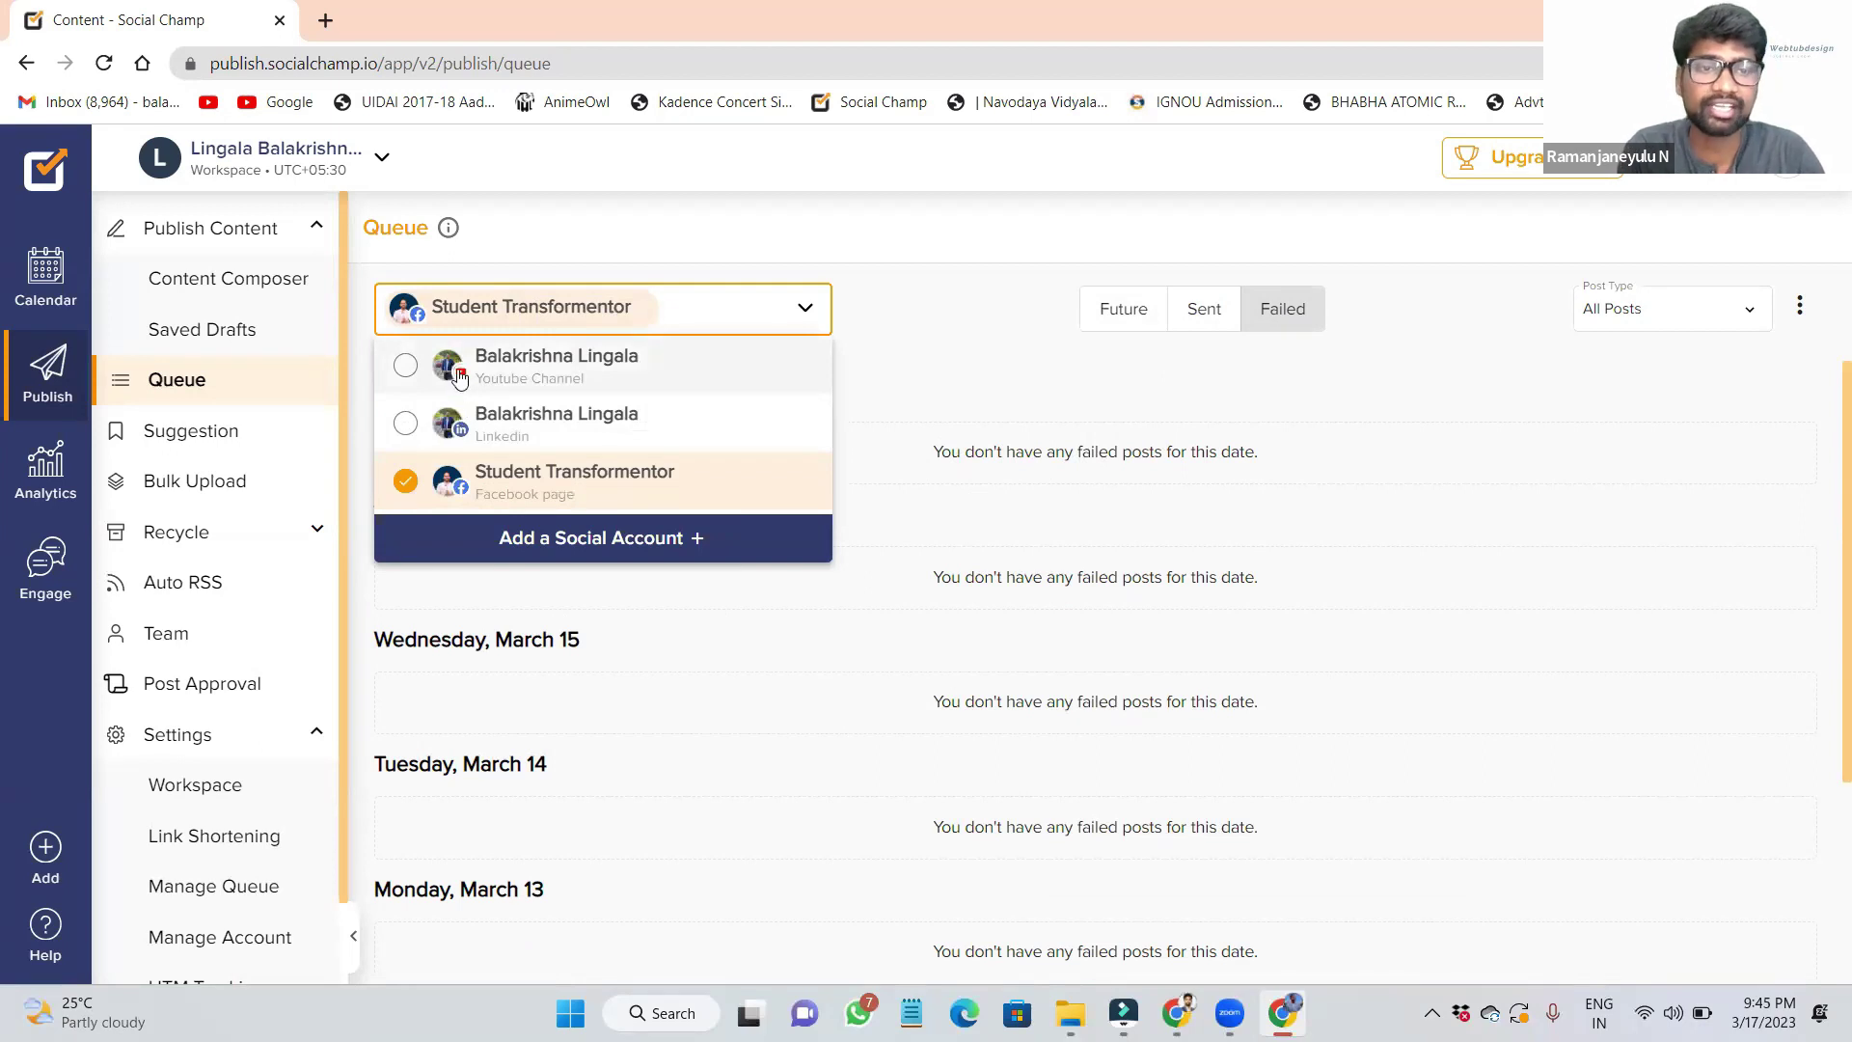
Step: Open Publish Content and glance over the drafted multi-network post
{"action": "left_click", "coordinate": [250, 231]}
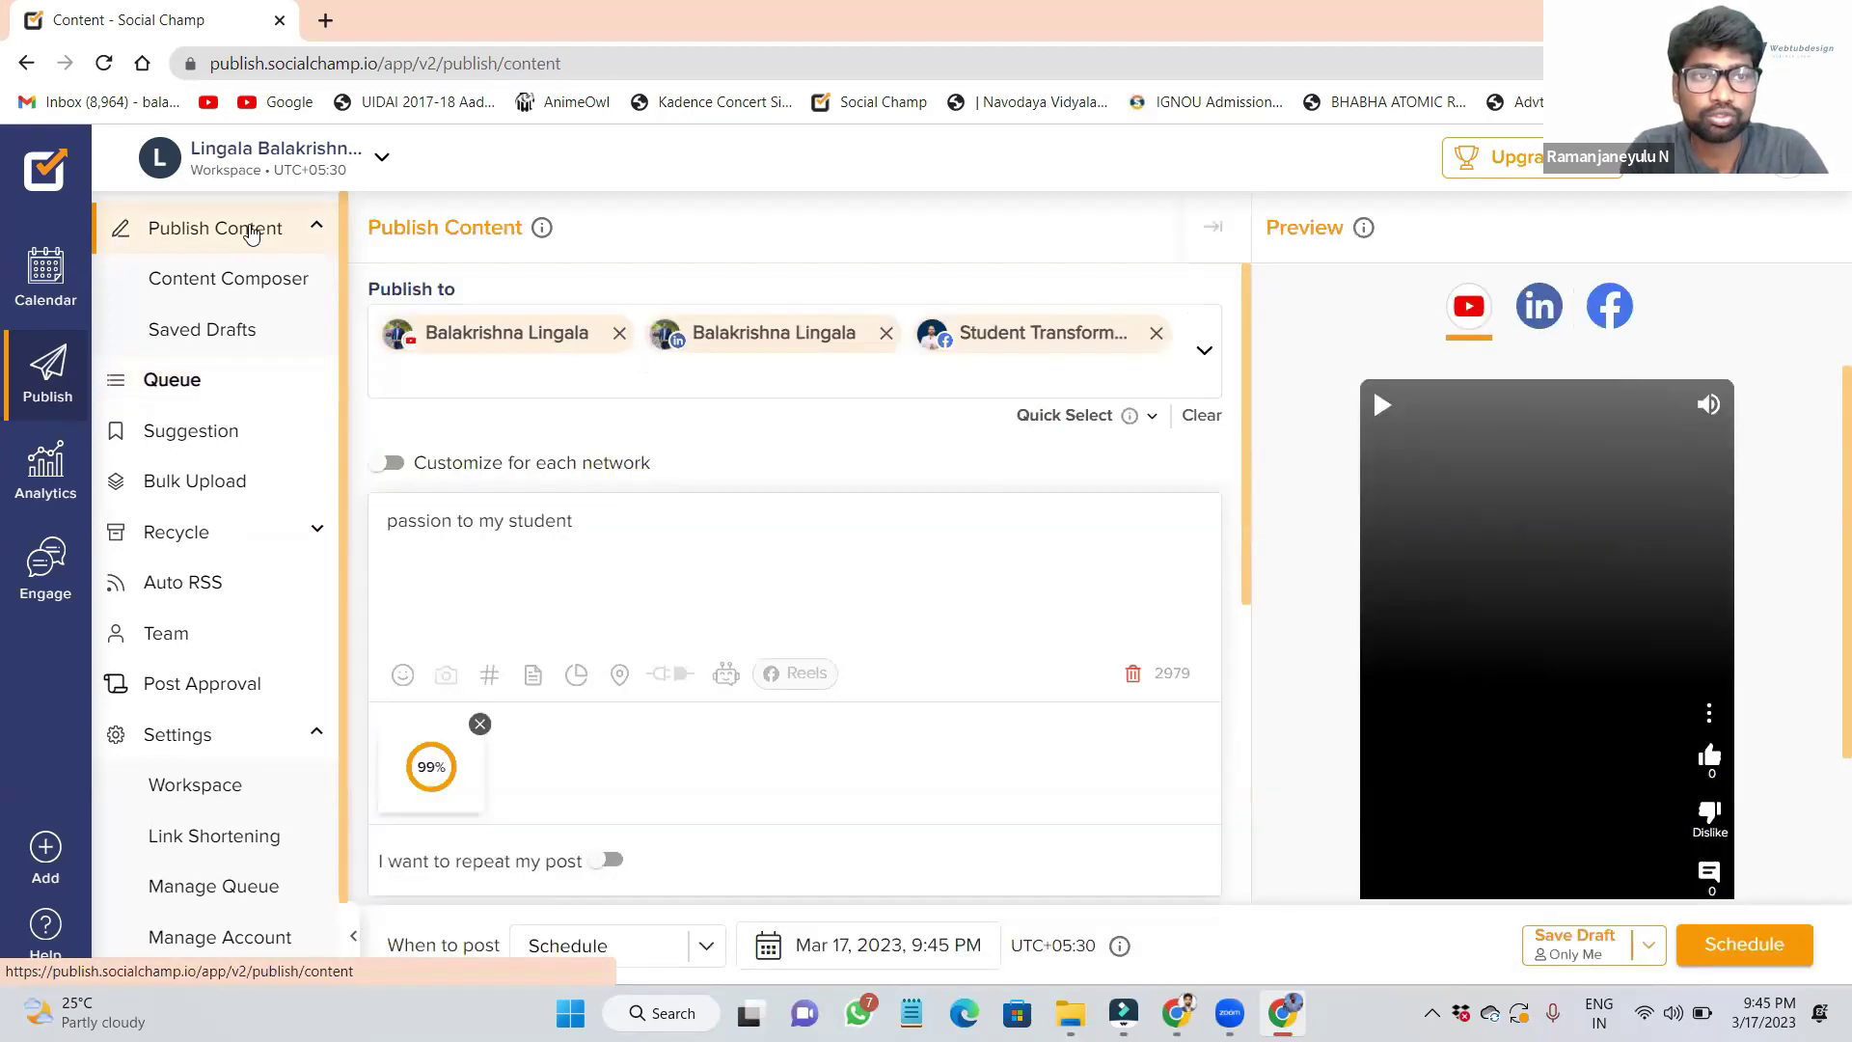
{"action": "scroll", "coordinate": [774, 753], "scroll_direction": "down", "scroll_amount": 5}
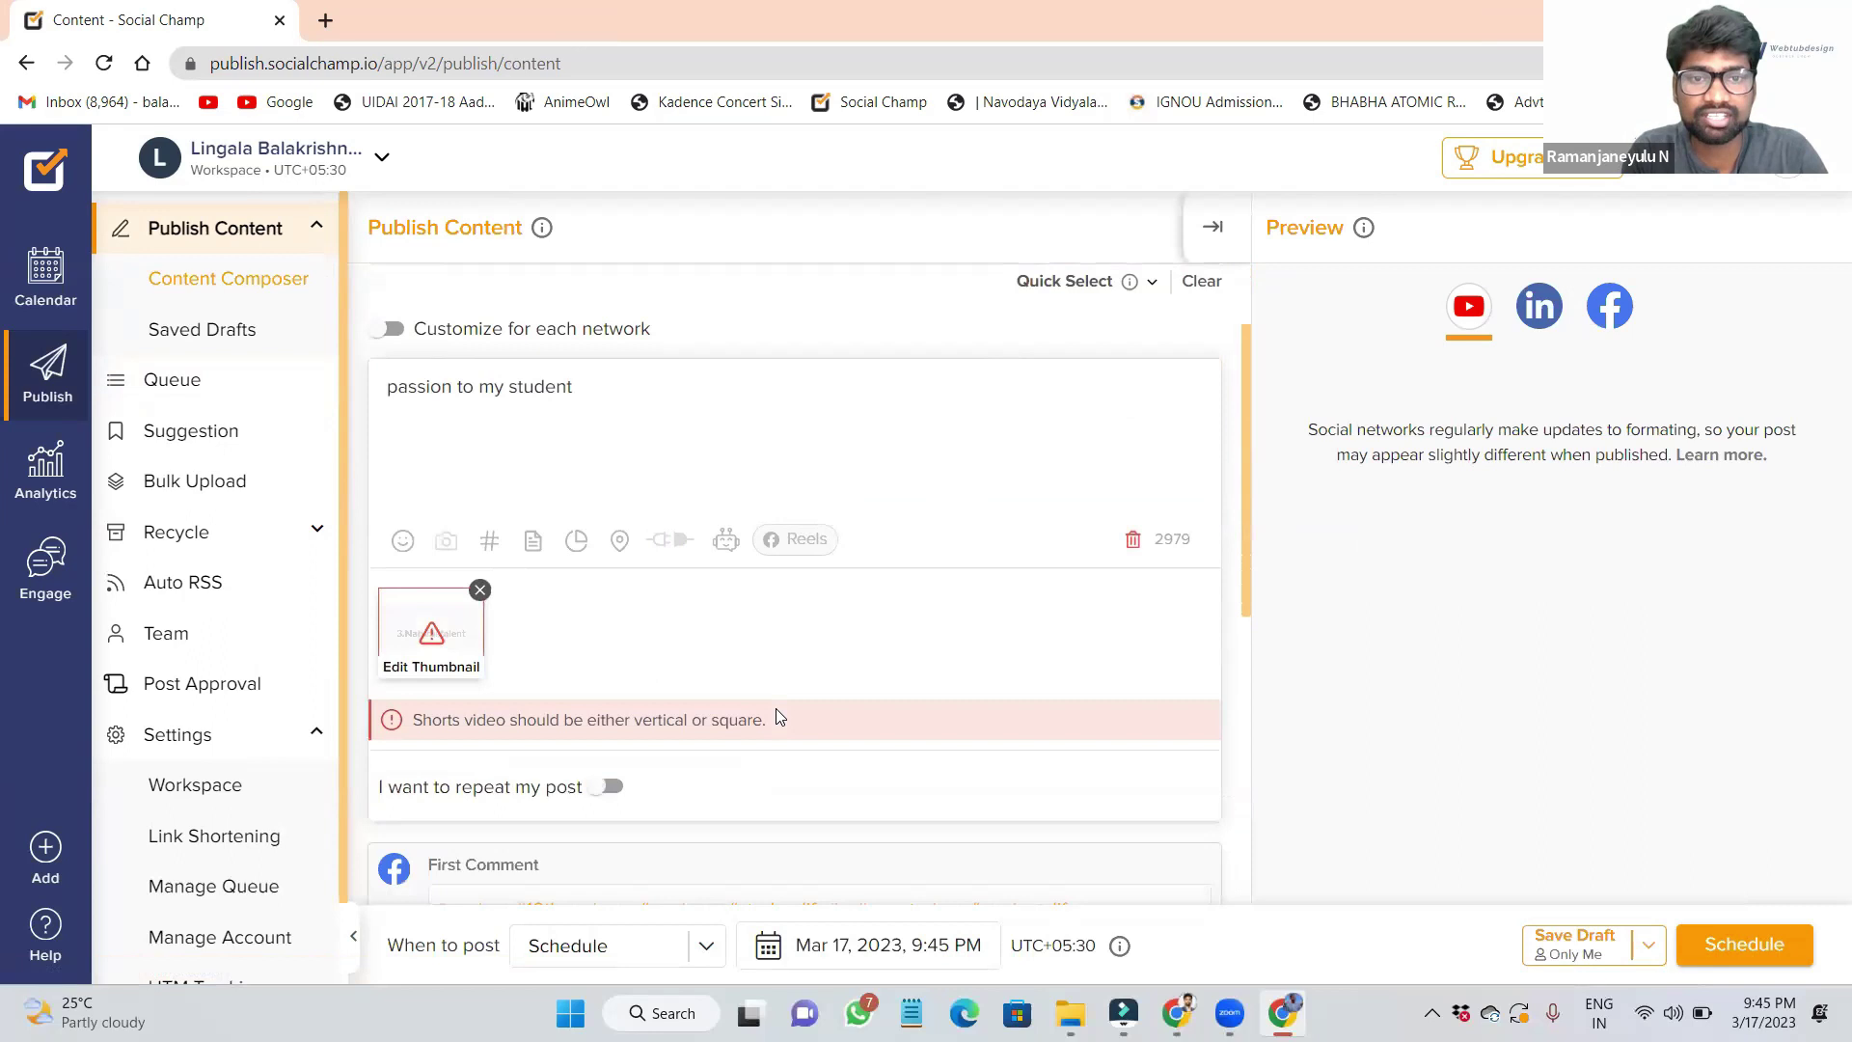
{"action": "scroll", "coordinate": [773, 753], "scroll_direction": "up", "scroll_amount": 5}
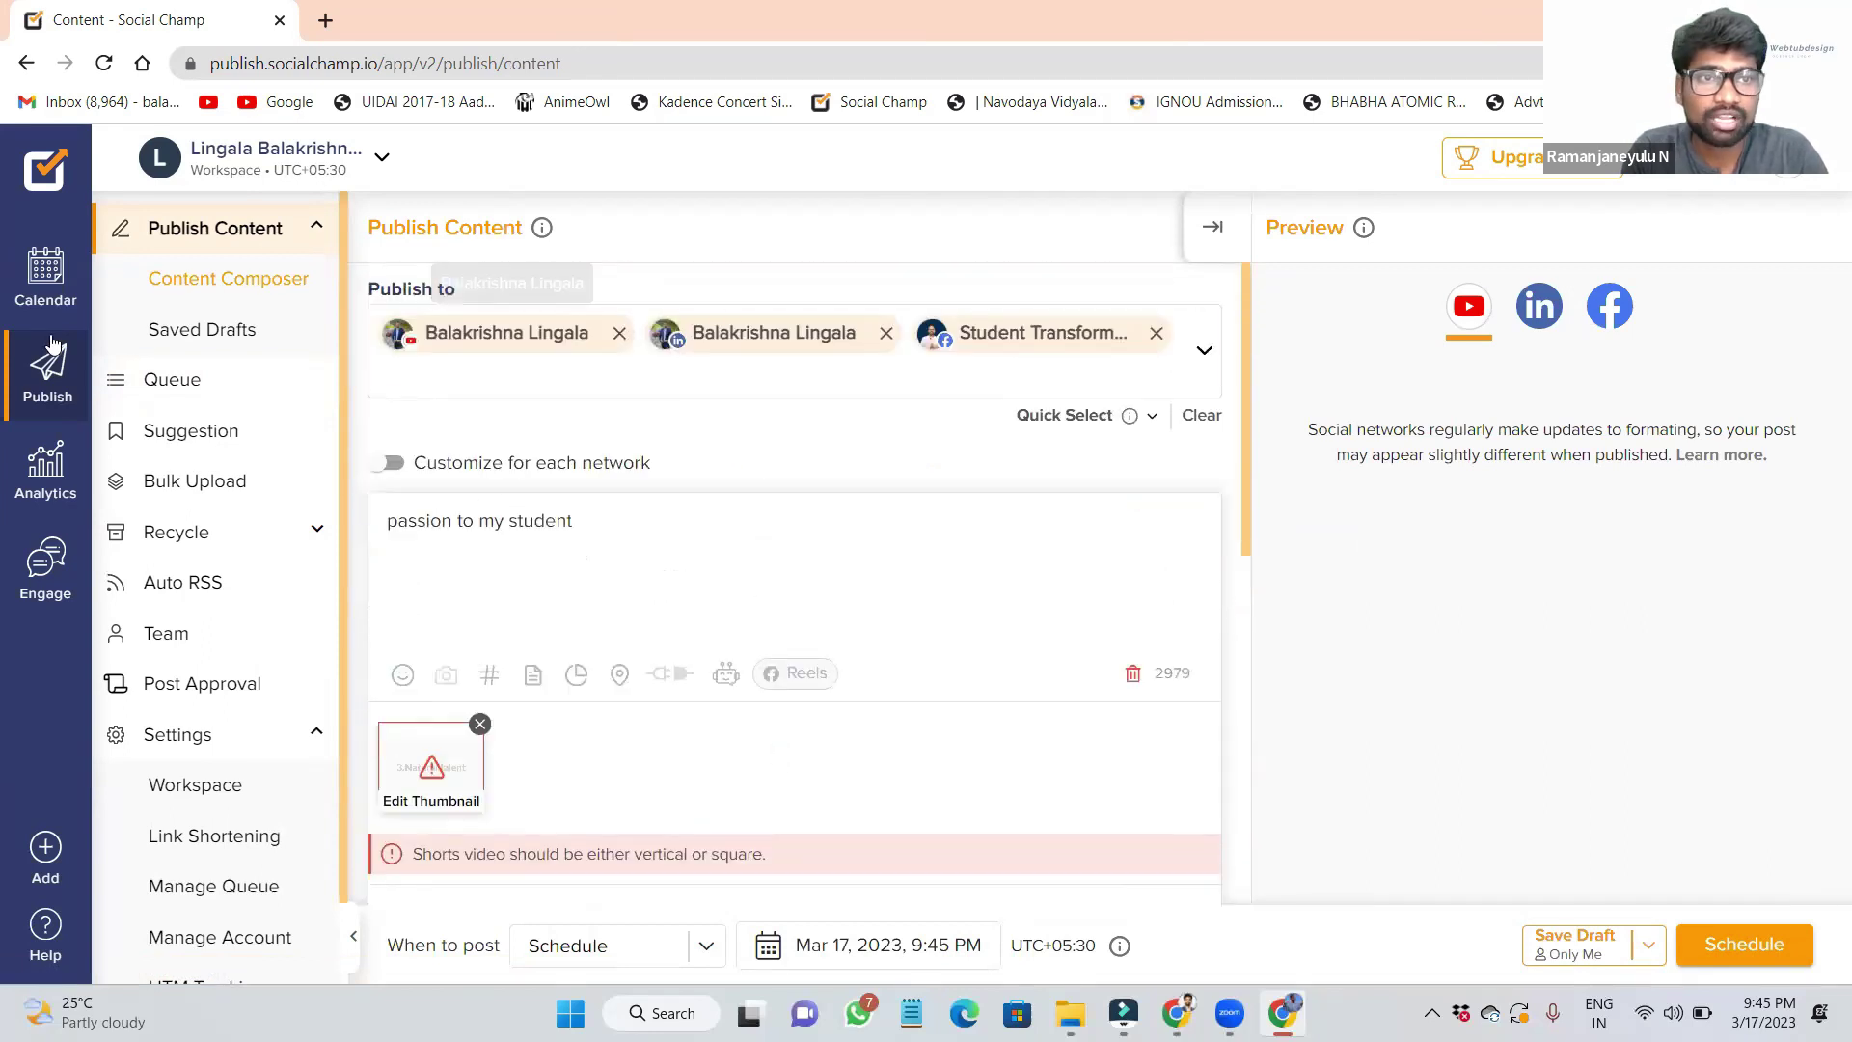
Step: Return to the Queue and scroll the Student Transformentor page's Future posts
{"action": "left_click", "coordinate": [172, 382]}
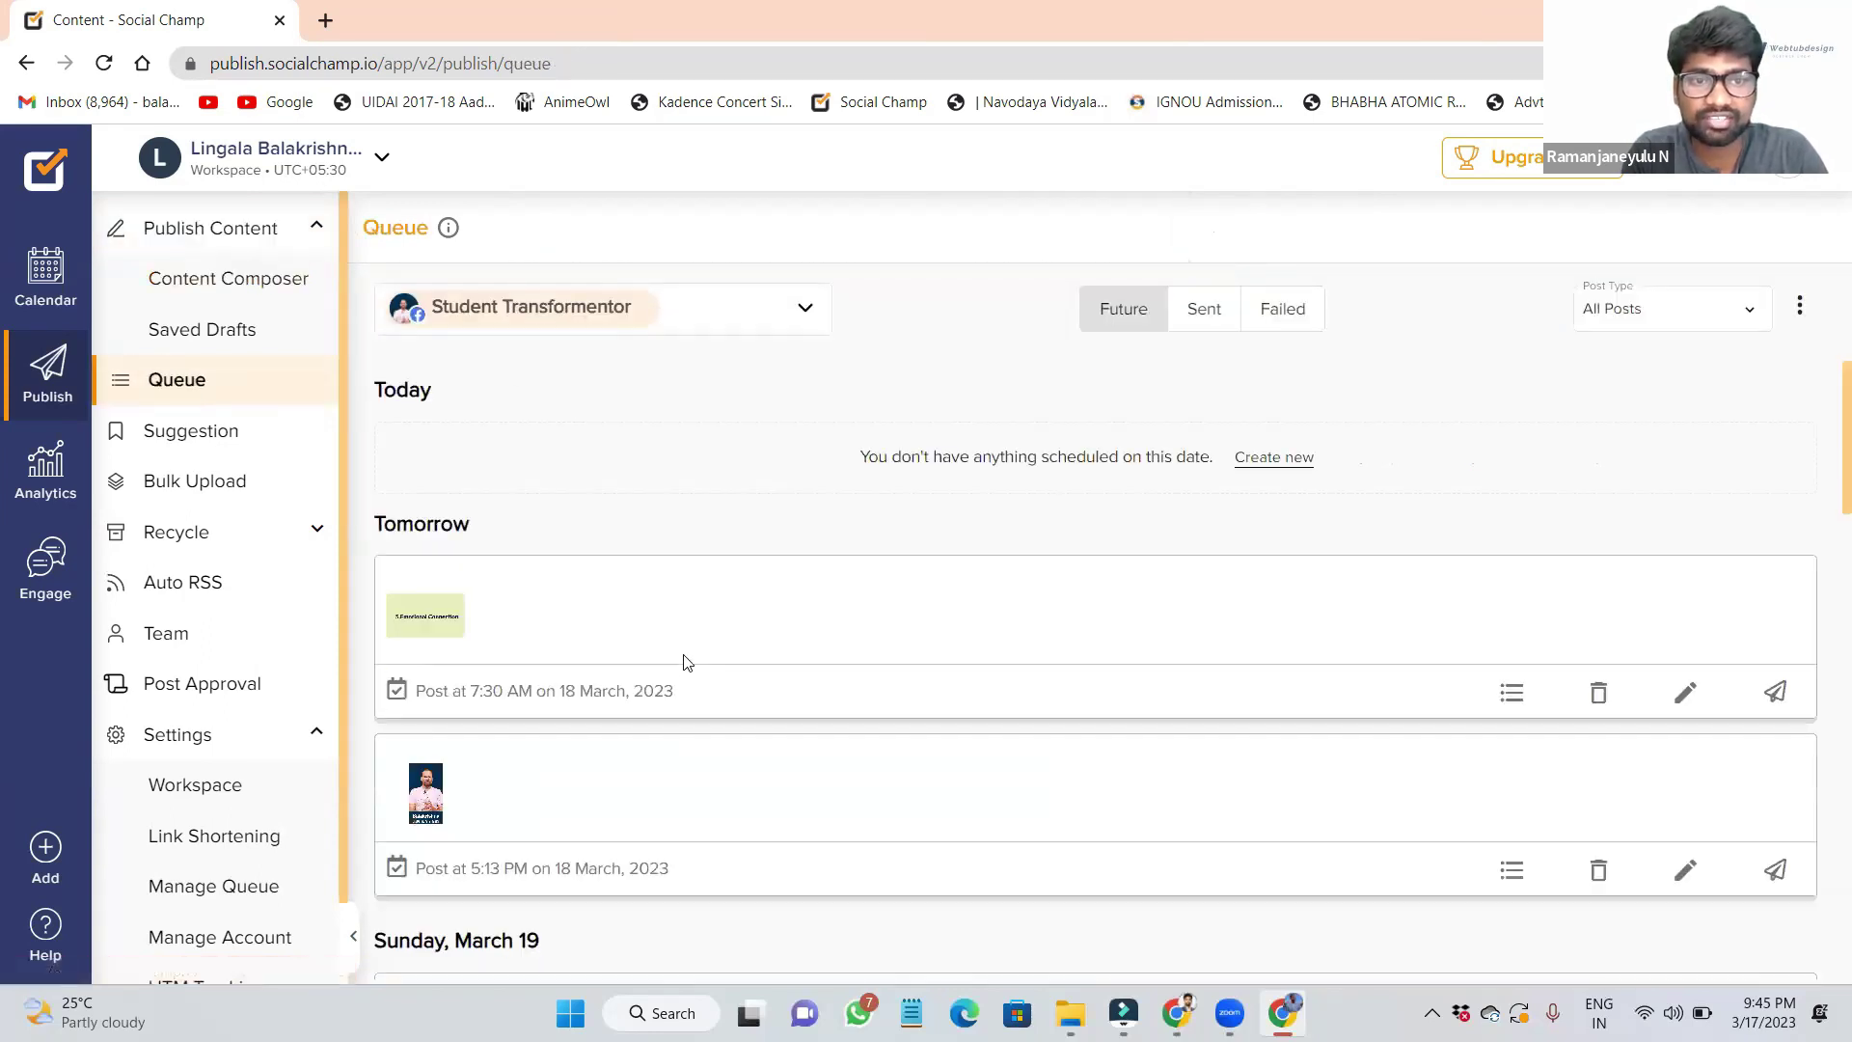
{"action": "scroll", "coordinate": [441, 622], "scroll_direction": "down", "scroll_amount": 3}
{"action": "scroll", "coordinate": [756, 748], "scroll_direction": "down", "scroll_amount": 5}
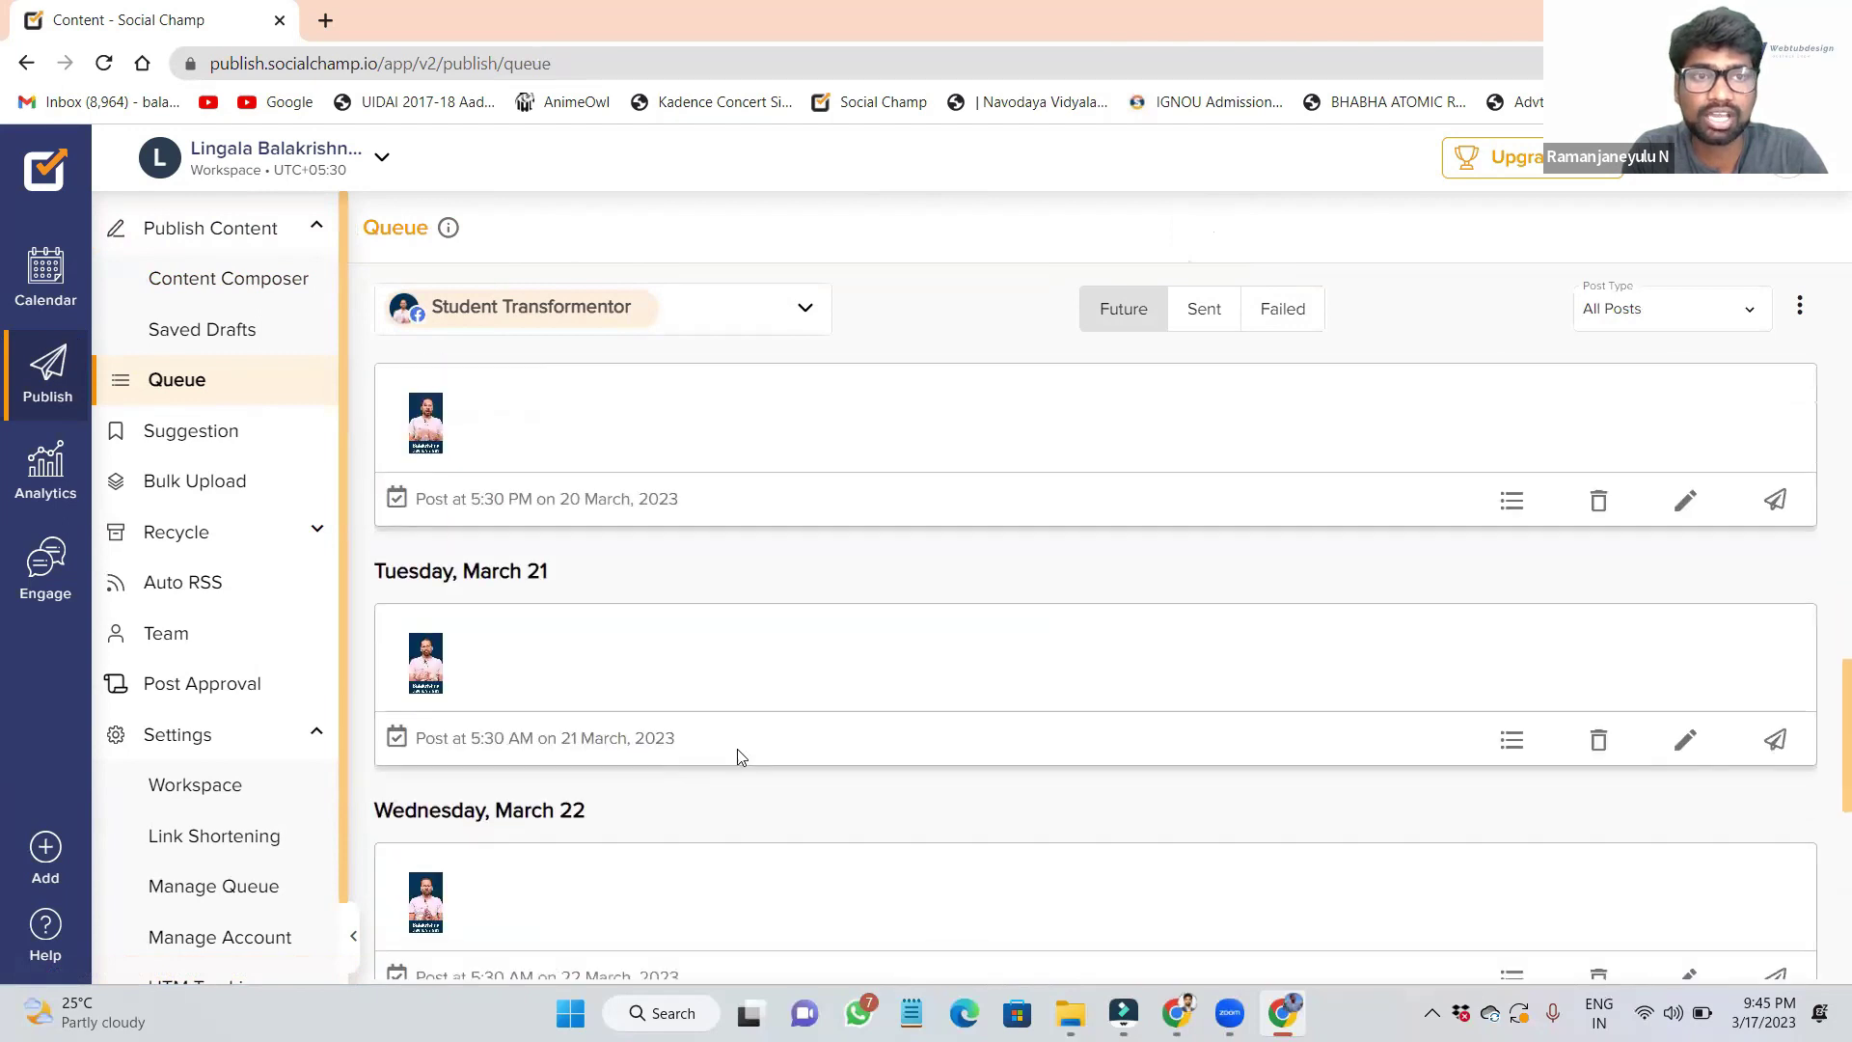
{"action": "scroll", "coordinate": [649, 505], "scroll_direction": "up", "scroll_amount": 8}
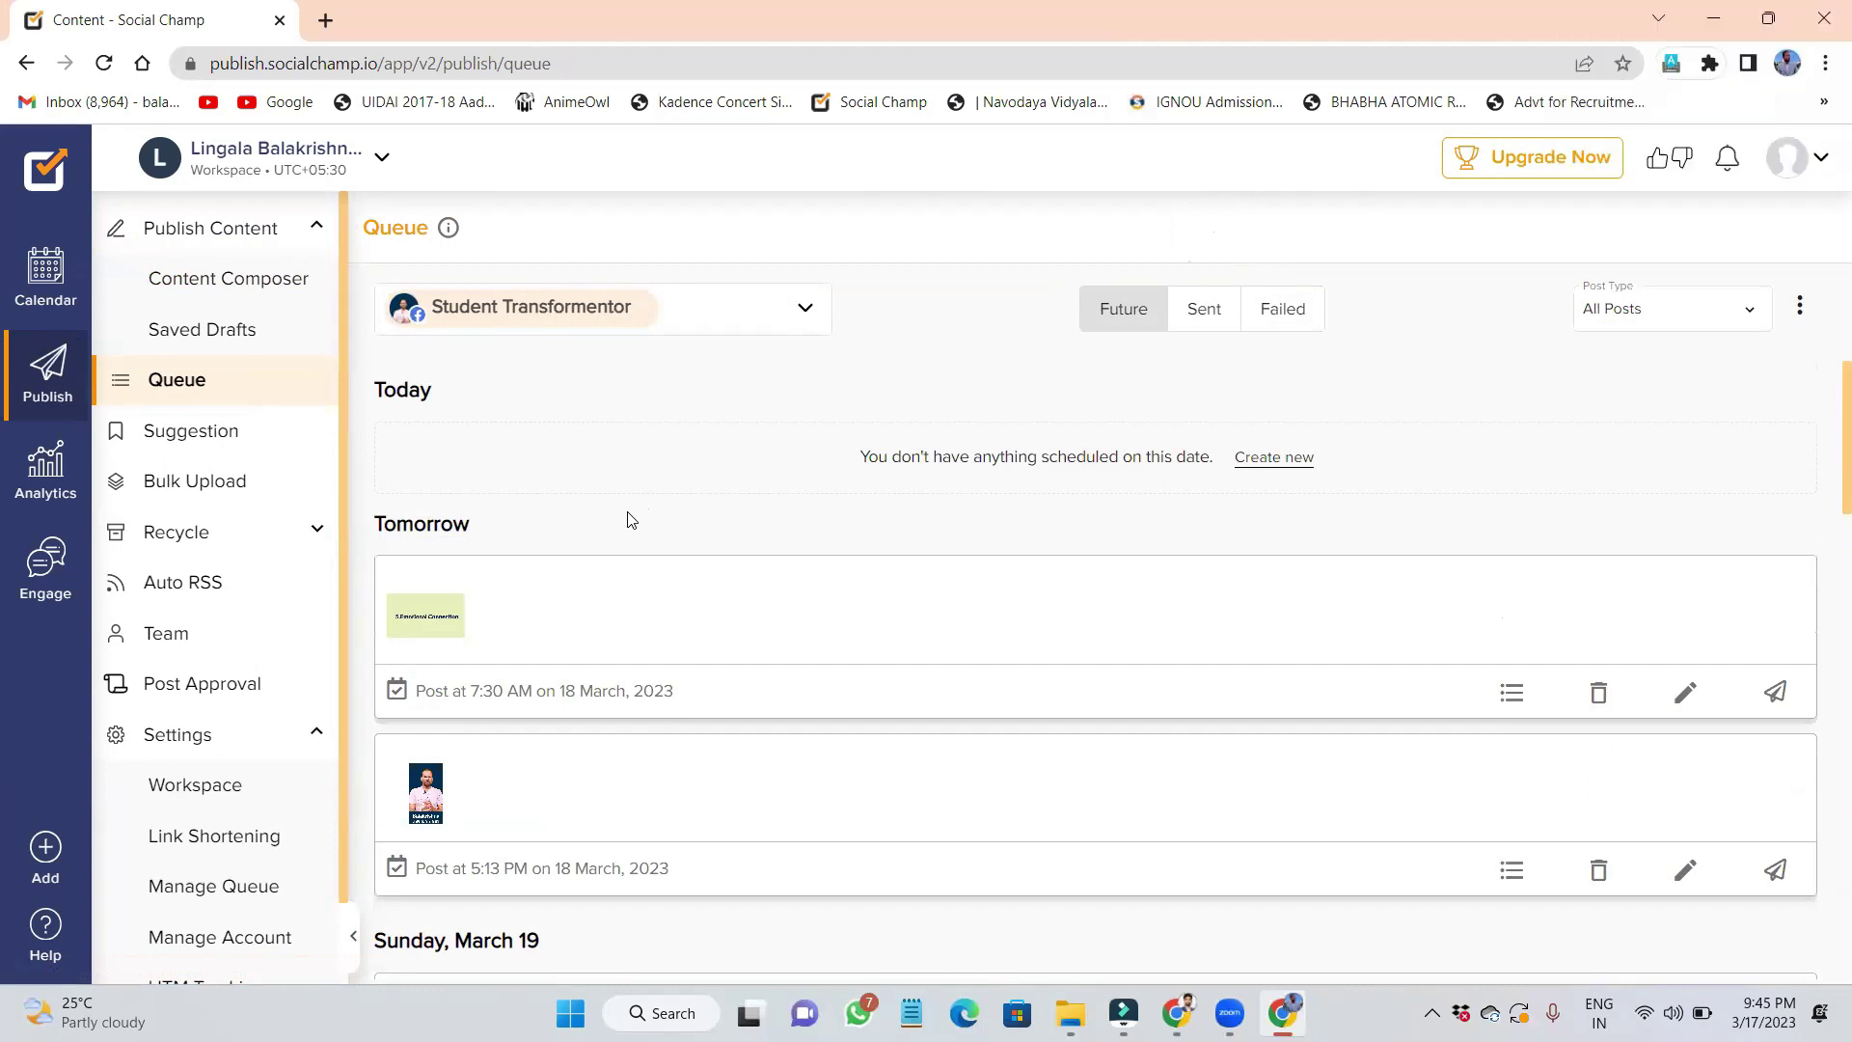
Step: Reopen the 'passion to my student' post and bring up its When to post options
{"action": "left_click", "coordinate": [218, 220]}
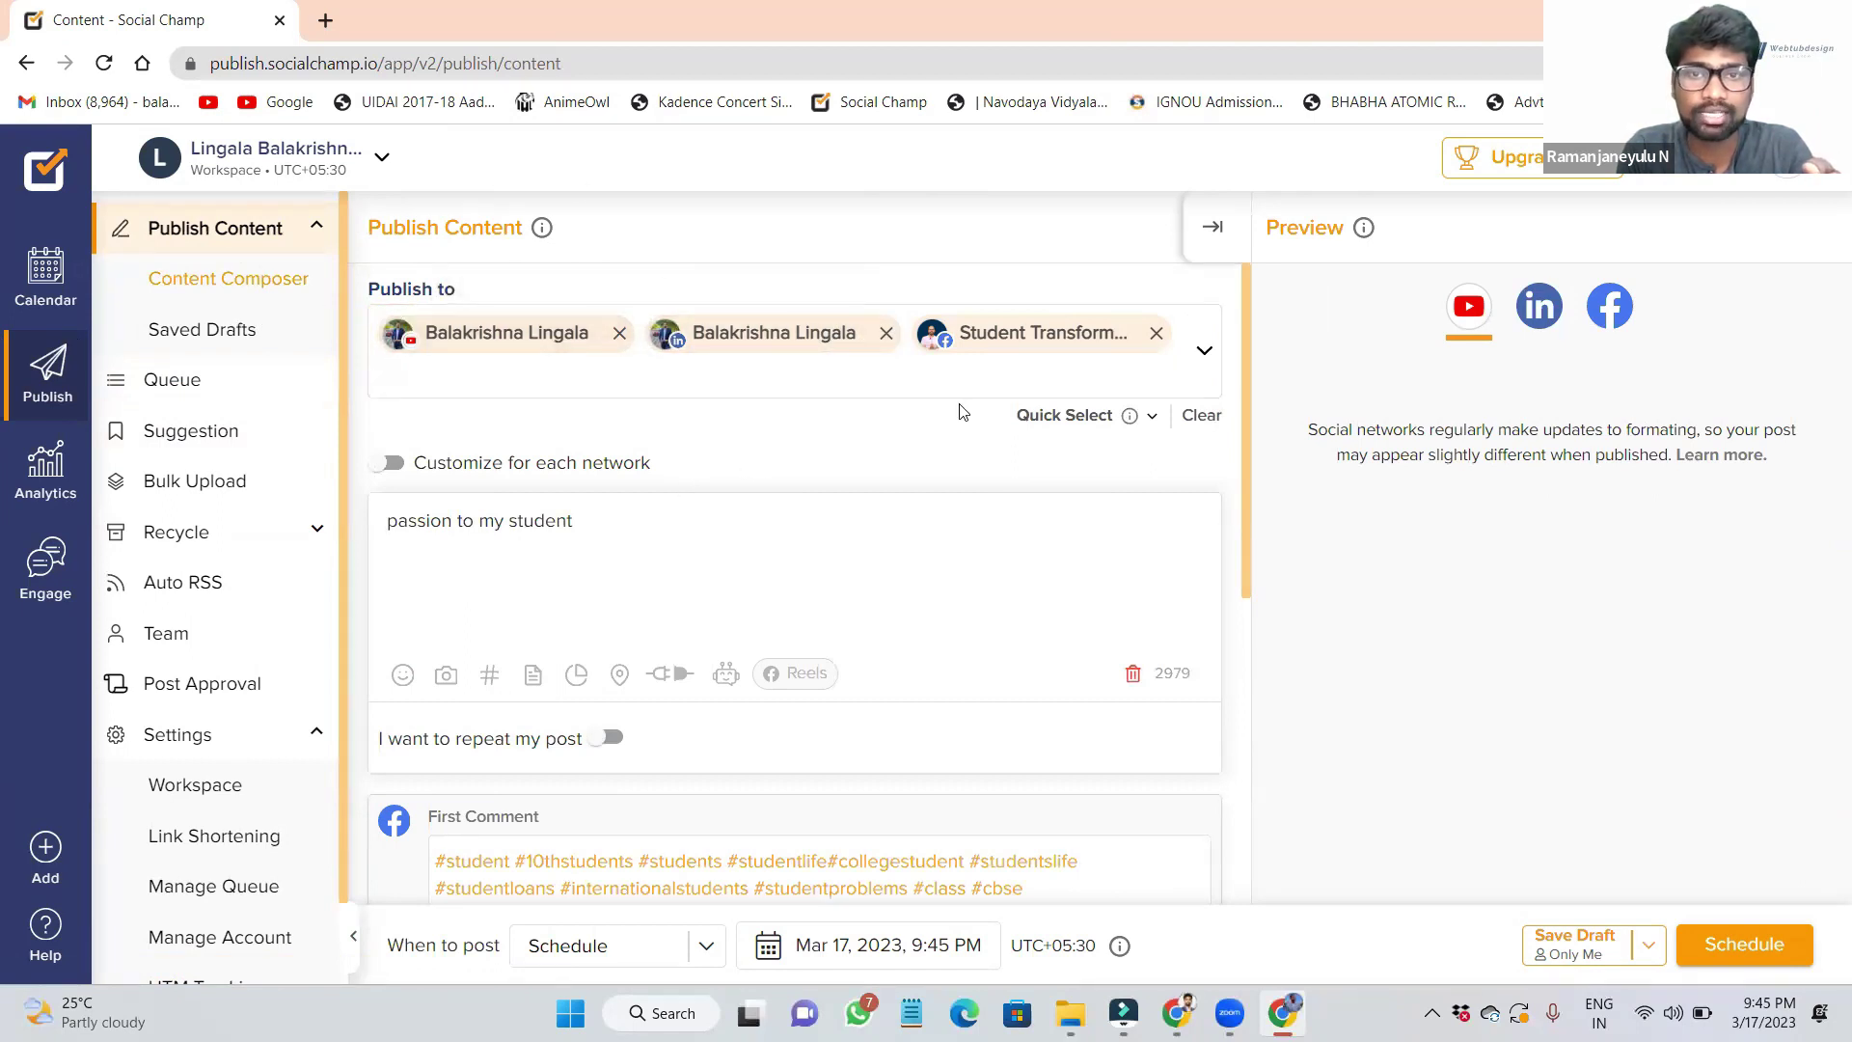
{"action": "scroll", "coordinate": [898, 397], "scroll_direction": "down", "scroll_amount": 1}
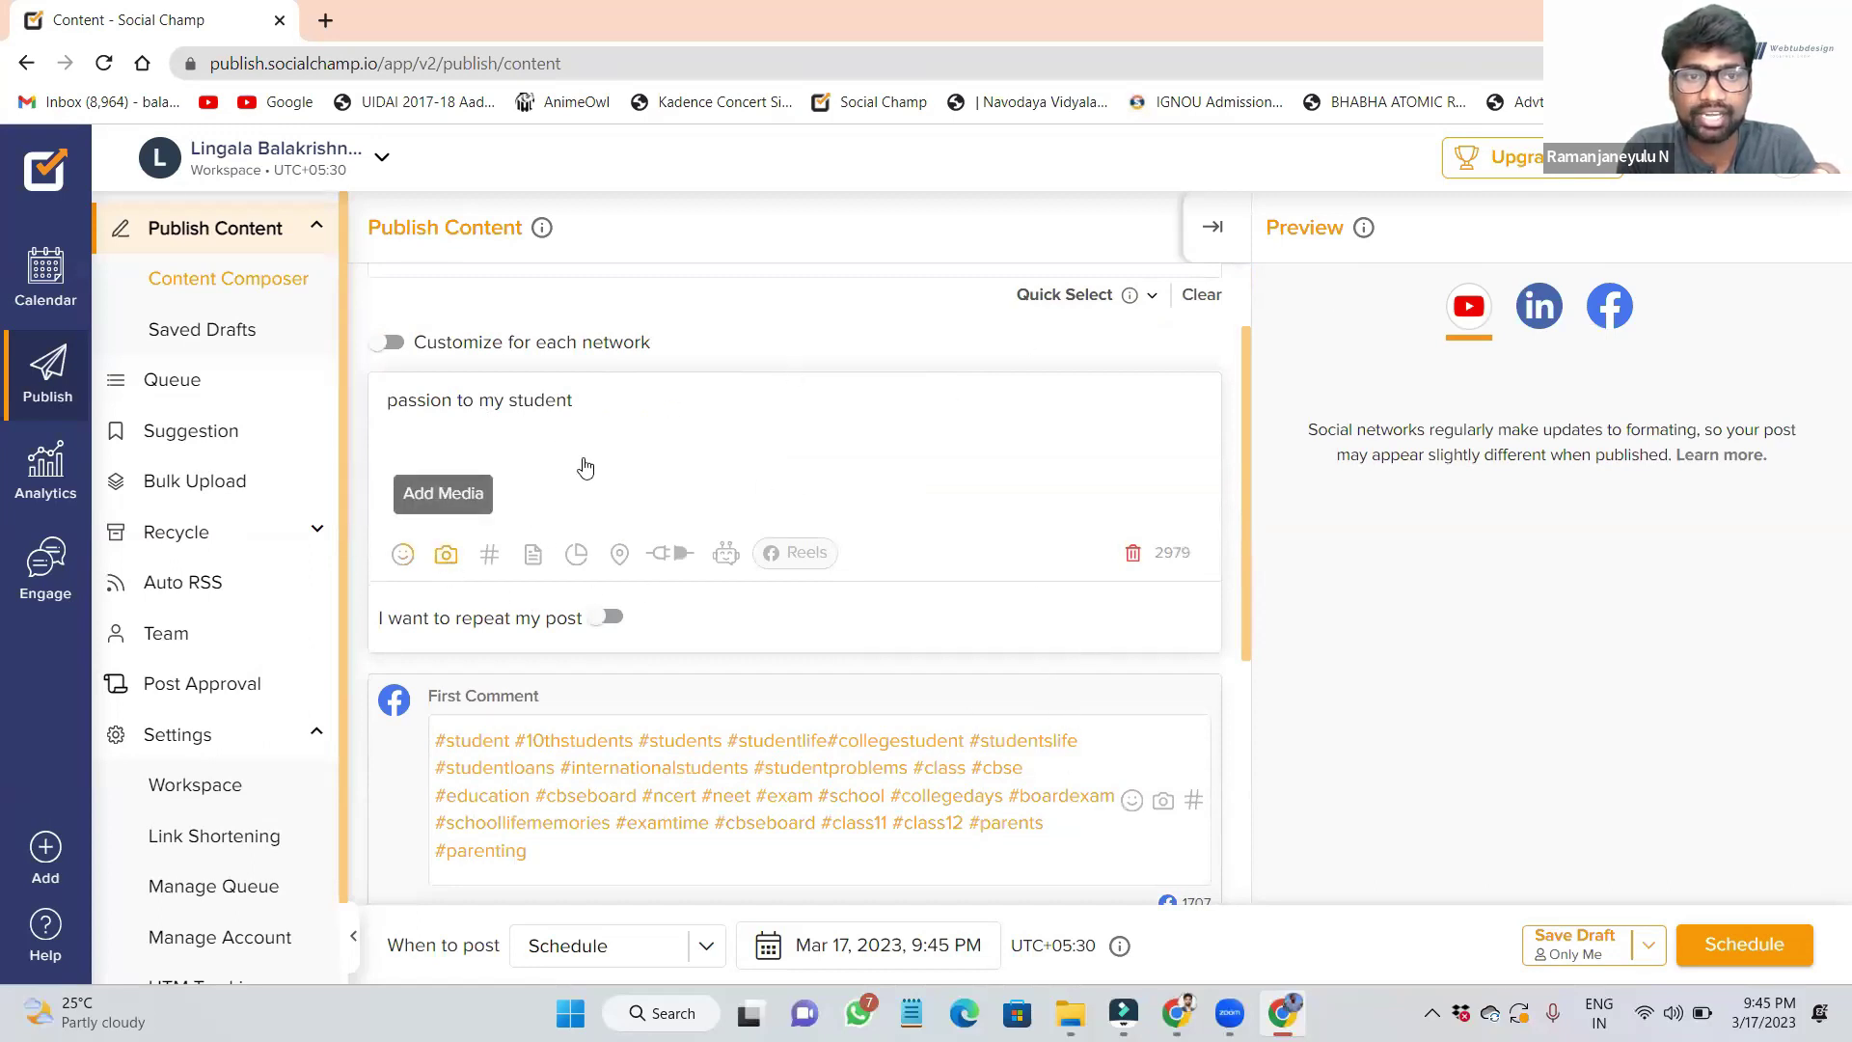
{"action": "key", "text": "Escape"}
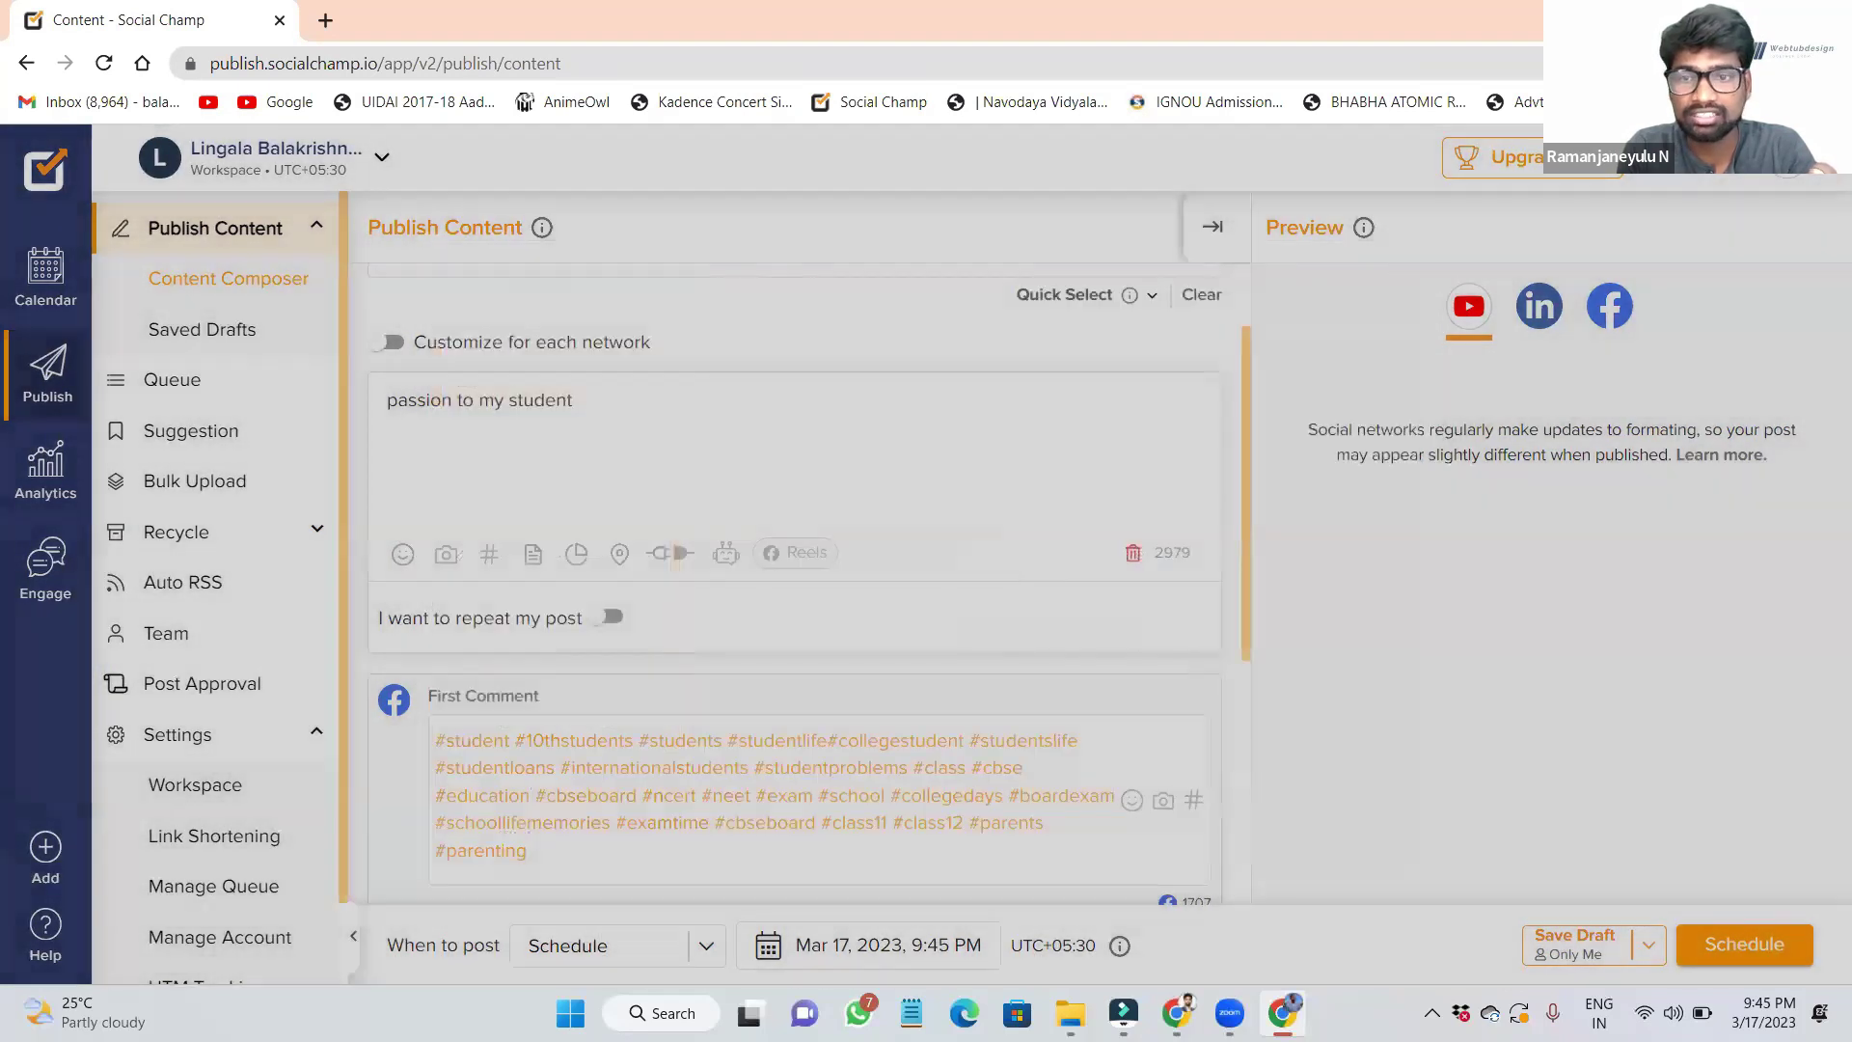
{"action": "scroll", "coordinate": [791, 676], "scroll_direction": "down", "scroll_amount": 3}
{"action": "left_click", "coordinate": [683, 950]}
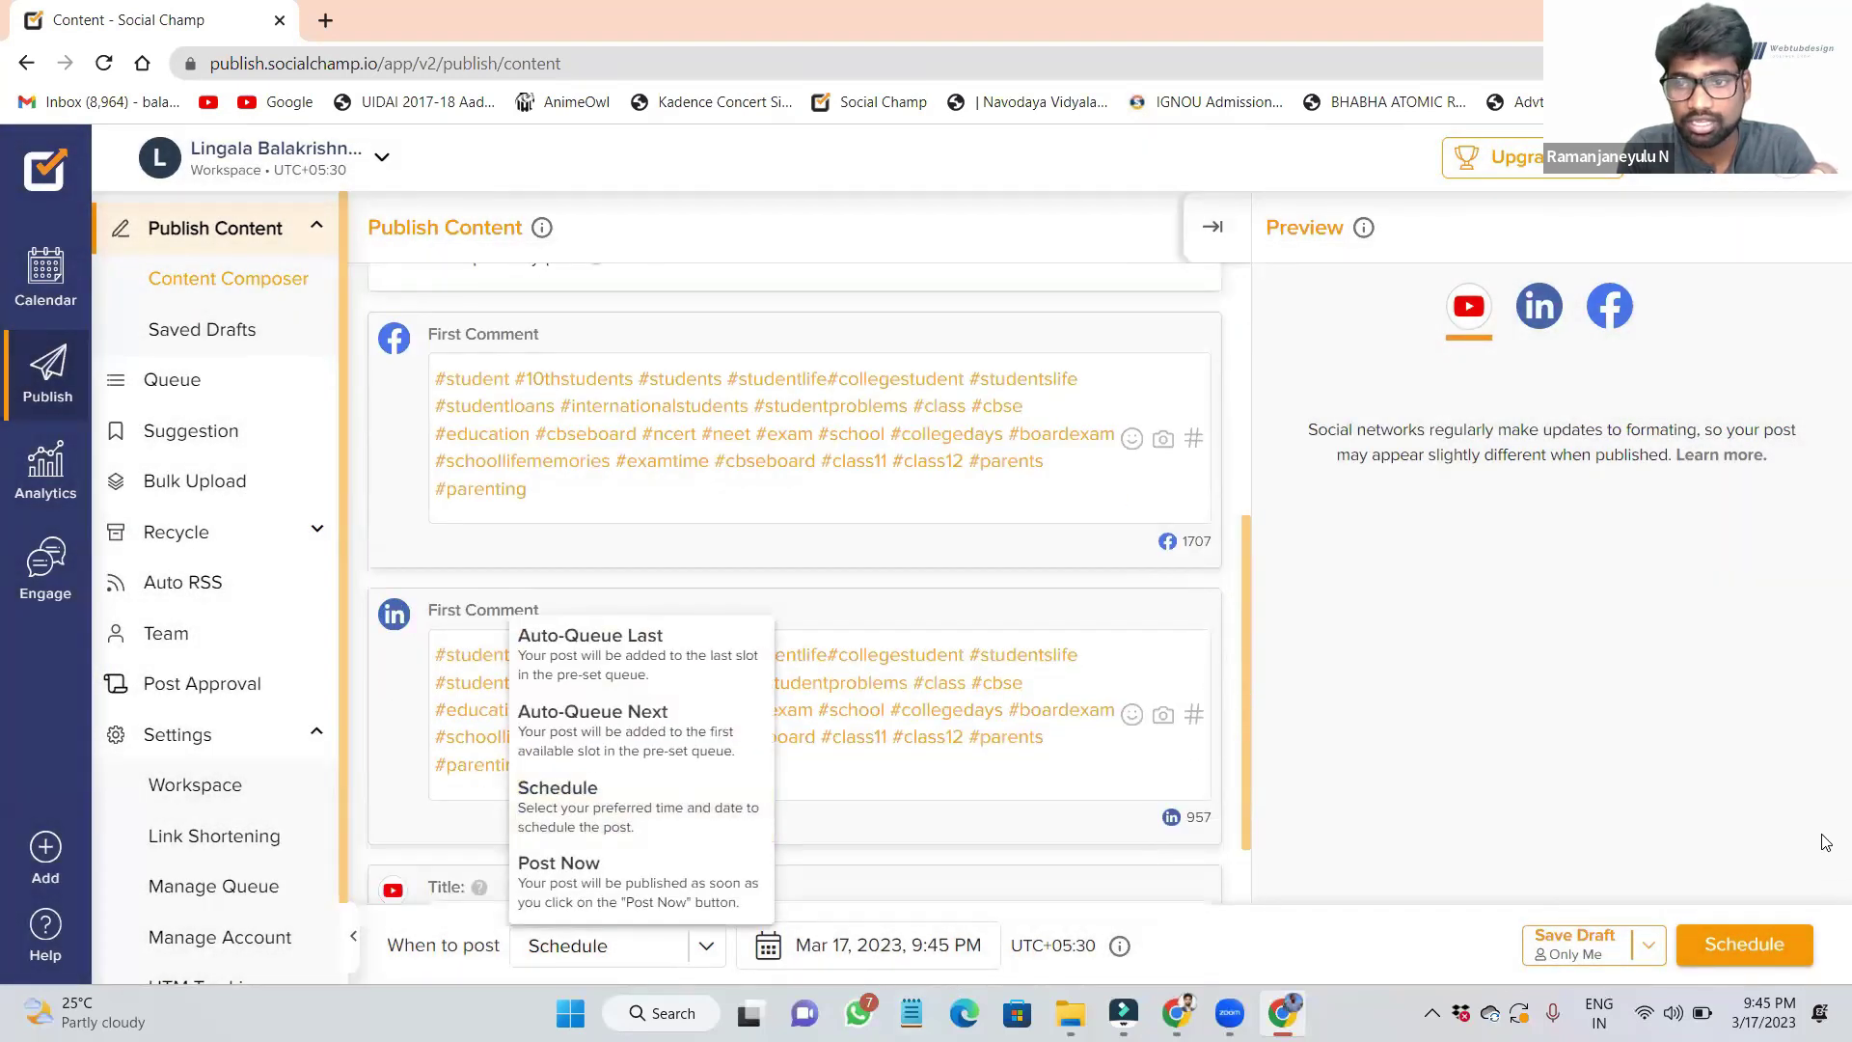
Step: Go back to the Queue and review the Student Transformentor page's future posts for 19 and 20 March
{"action": "left_click", "coordinate": [205, 388]}
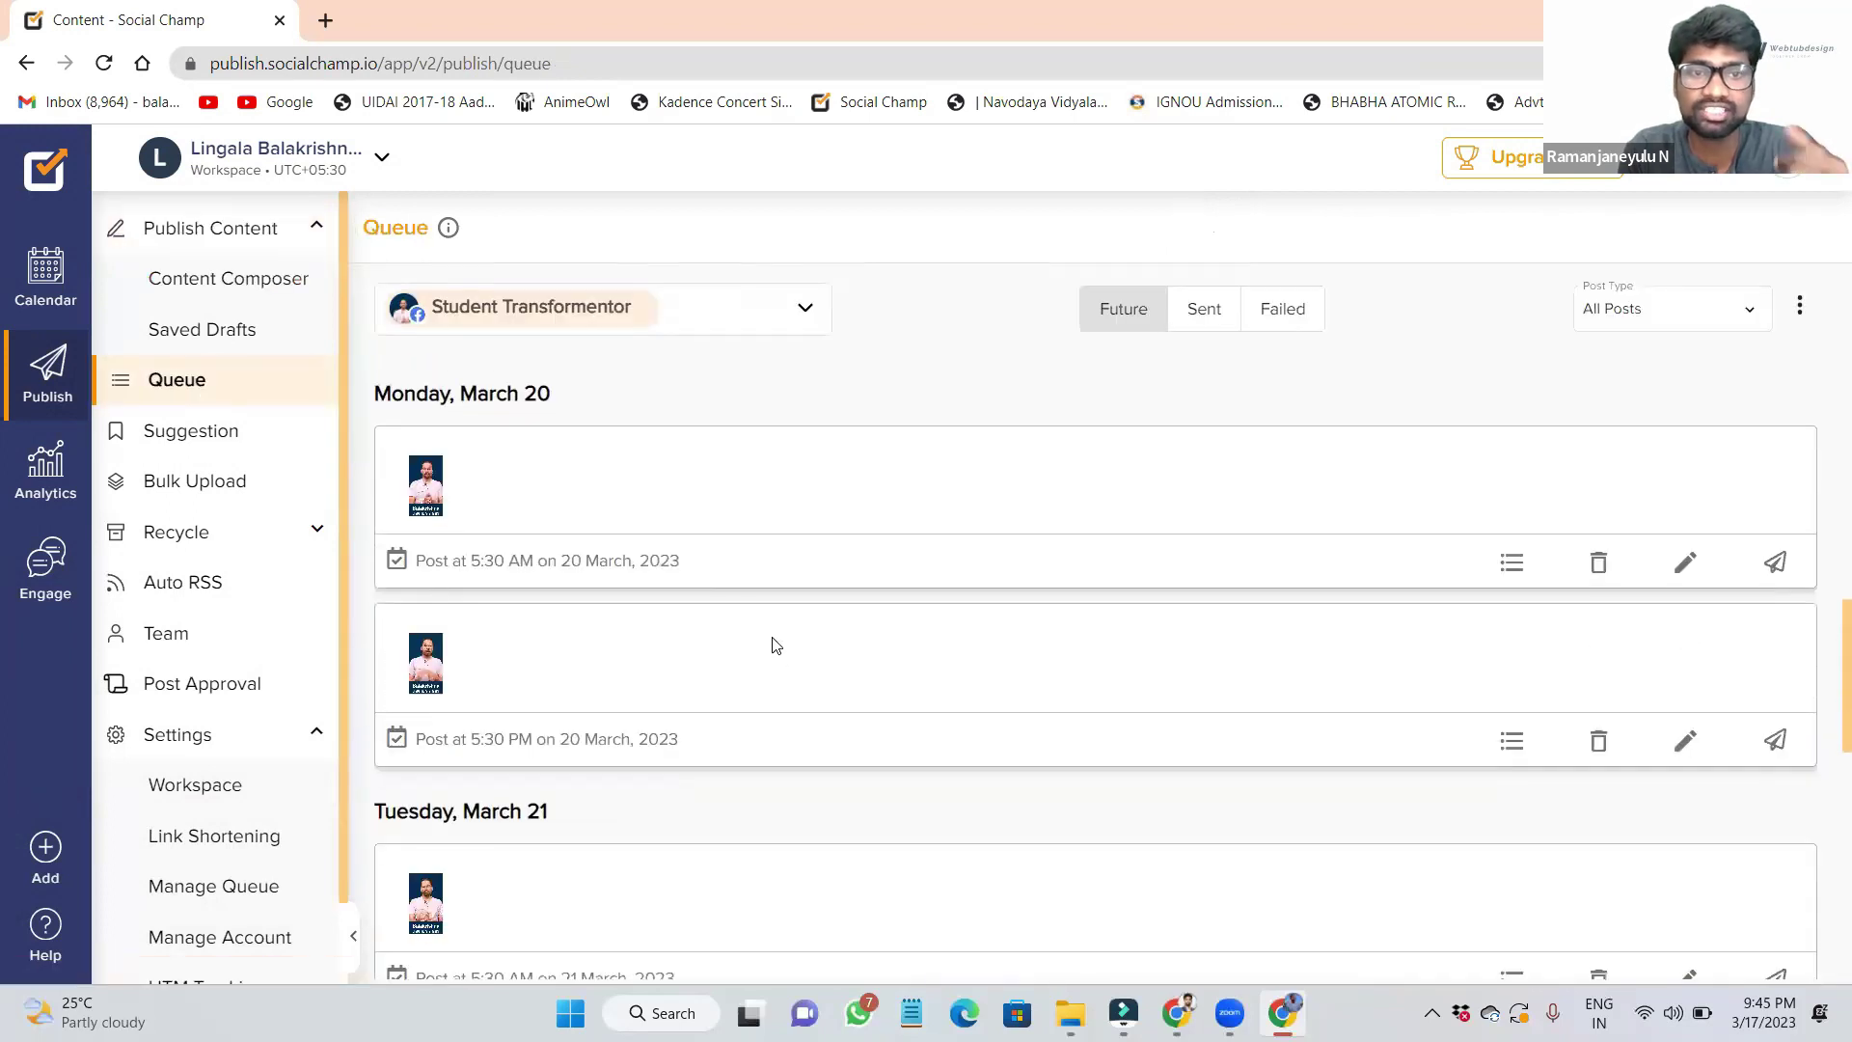
{"action": "scroll", "coordinate": [797, 623], "scroll_direction": "down", "scroll_amount": 3}
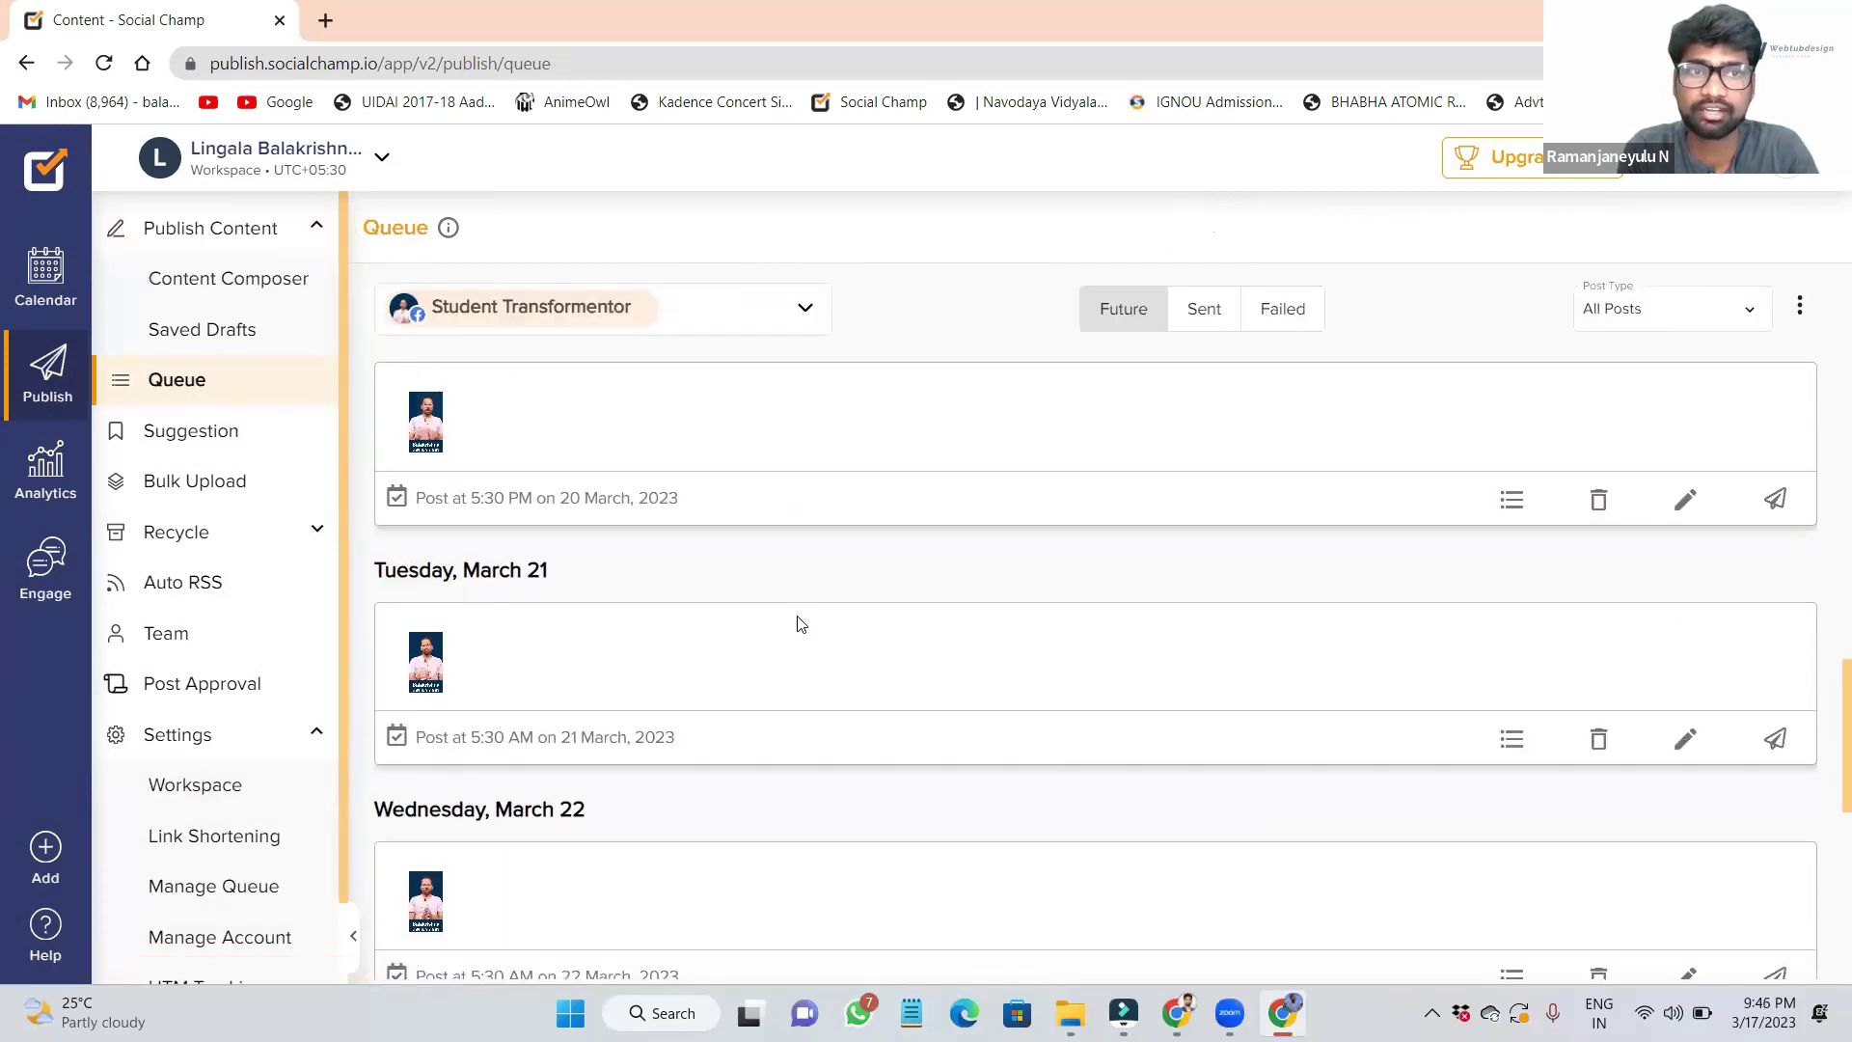
{"action": "scroll", "coordinate": [797, 620], "scroll_direction": "up", "scroll_amount": 5}
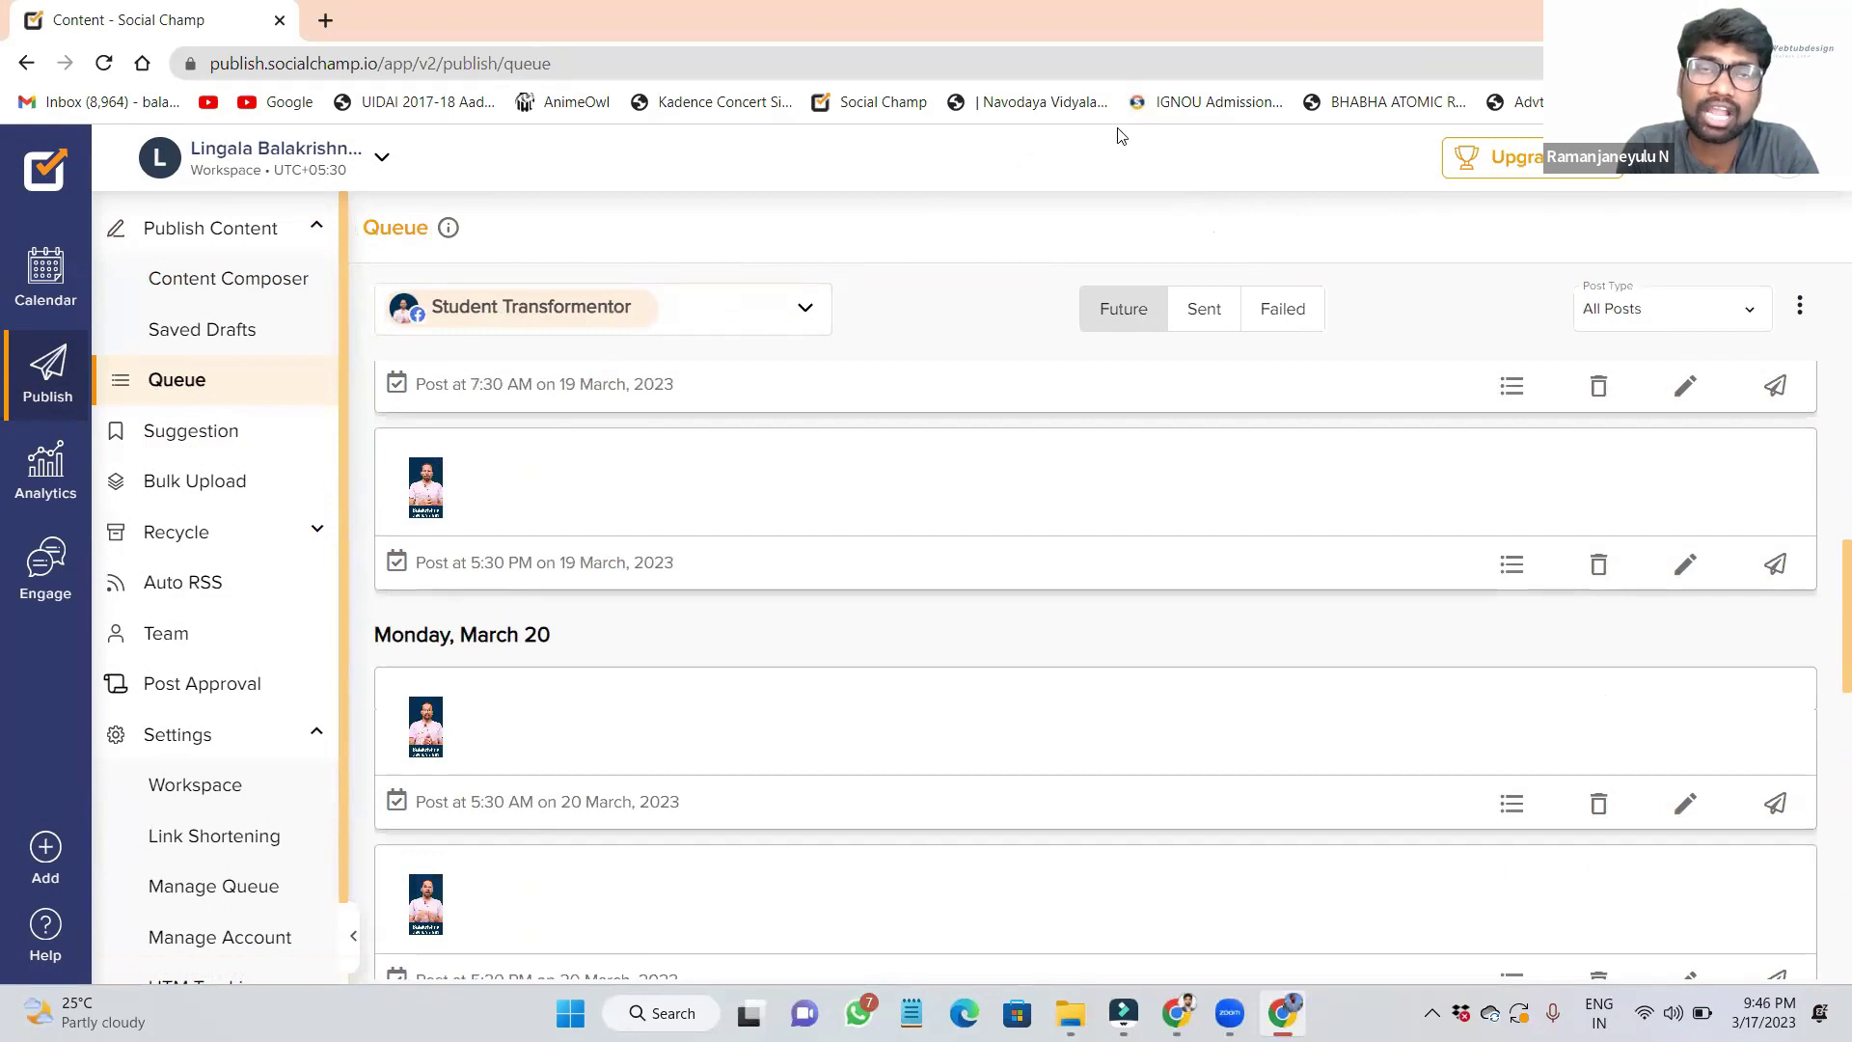